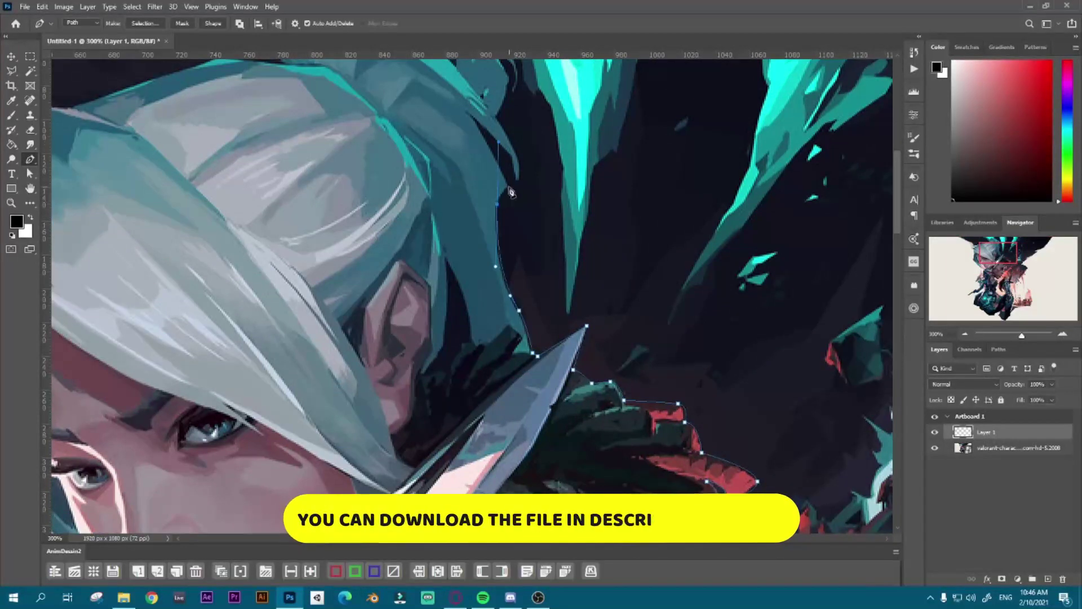
Step: Continue the pen path up the back edge of the woman's ponytail and around its spiky top
scroll(519, 327, up, 5)
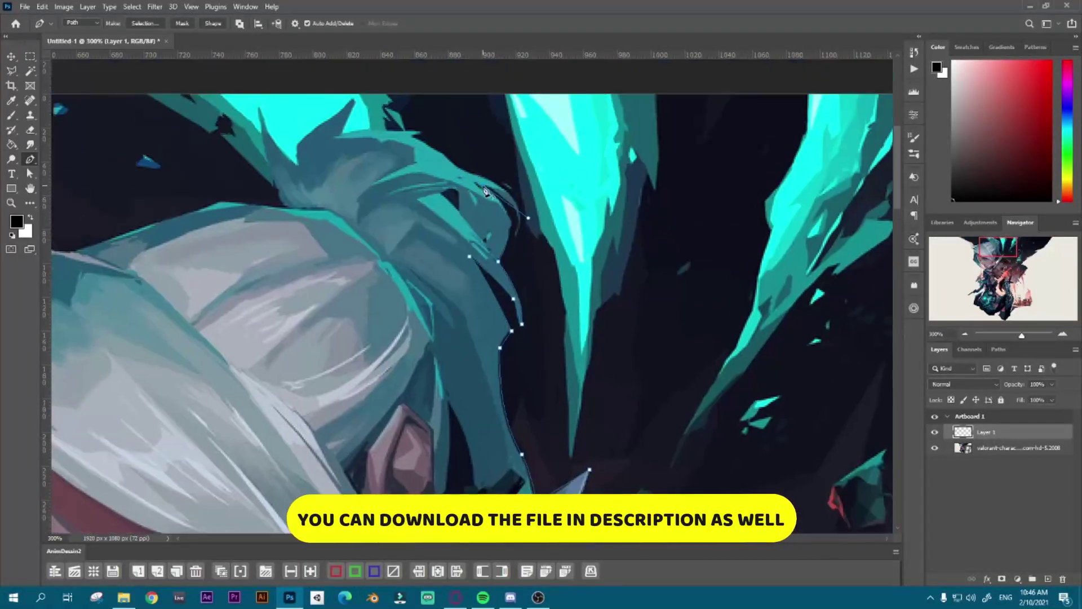
click(515, 233)
click(501, 186)
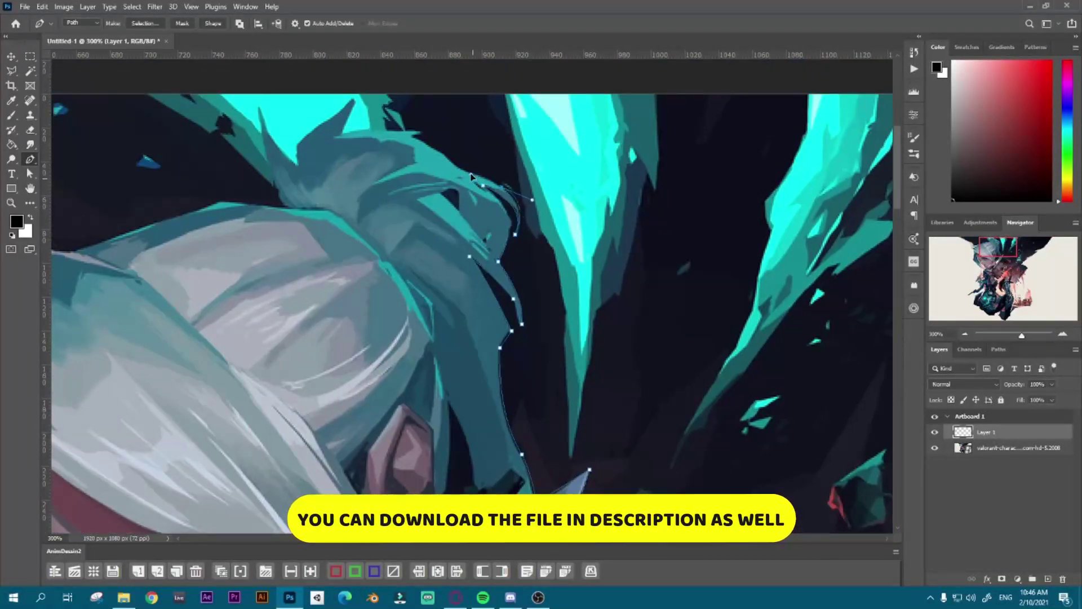
click(483, 186)
click(460, 167)
click(424, 133)
click(411, 137)
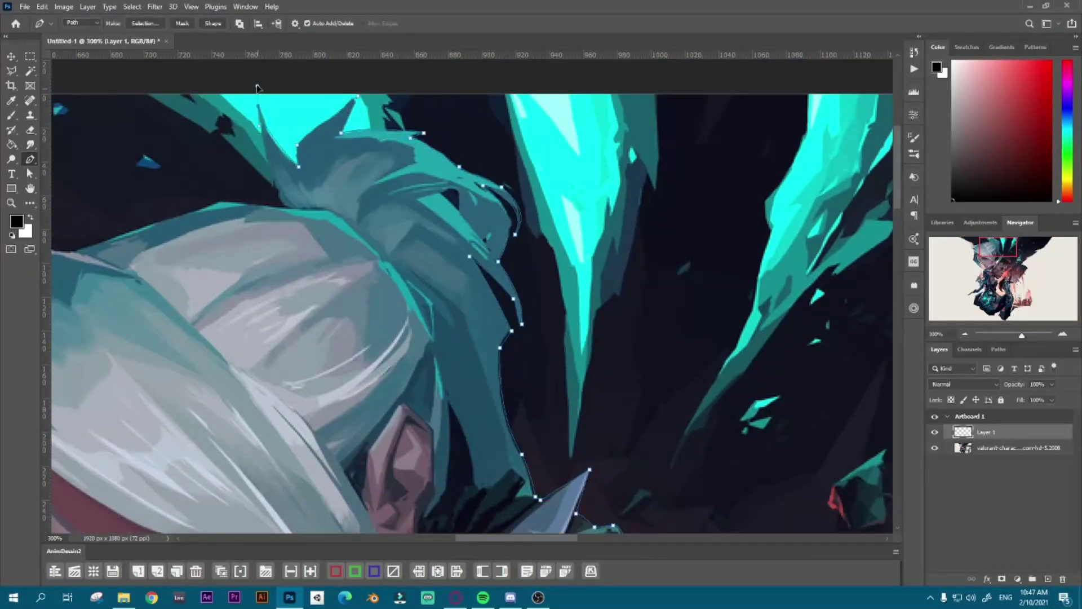
click(292, 209)
Step: Trace the pen path over the crown, the front tip of the hair and down its outer edge to finish the outline
click(219, 201)
scroll(316, 225, down, 3)
scroll(315, 225, left, 10)
click(371, 163)
click(269, 235)
click(270, 301)
Step: Convert the pen path to a selection and copy the enclosed characters from the artwork layer onto a new layer
key(ctrl+Return)
key(ctrl+minus)
key(ctrl+minus)
key(ctrl+minus)
key(ctrl+minus)
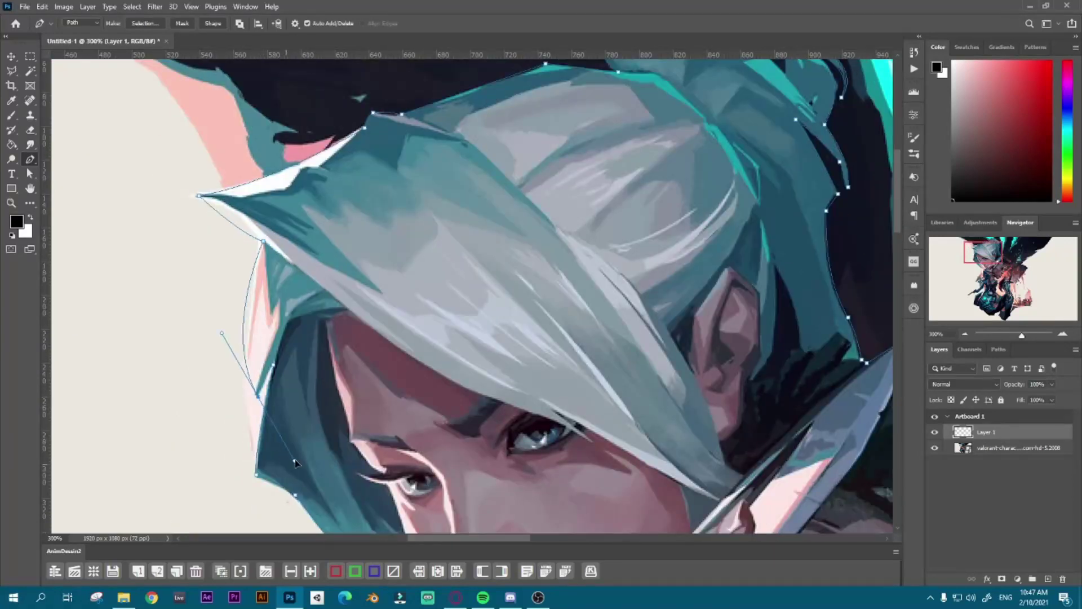
click(982, 447)
key(ctrl+j)
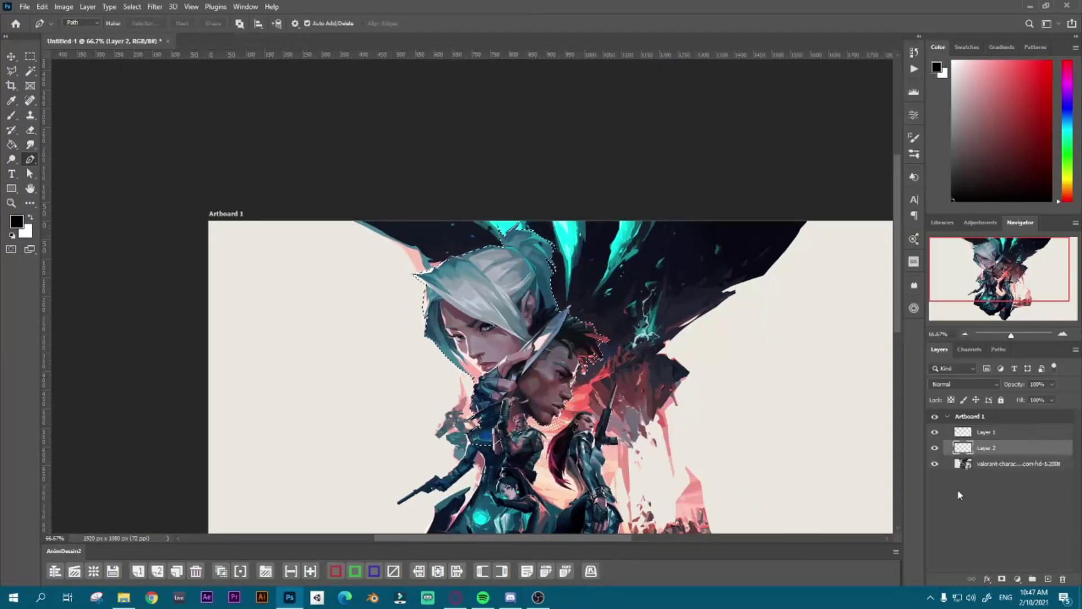
Step: Hide Layer 1 and adjust the character cut-out with Free Transform
click(935, 432)
key(ctrl+minus)
key(ctrl+t)
drag(572, 280, 572, 310)
key(Return)
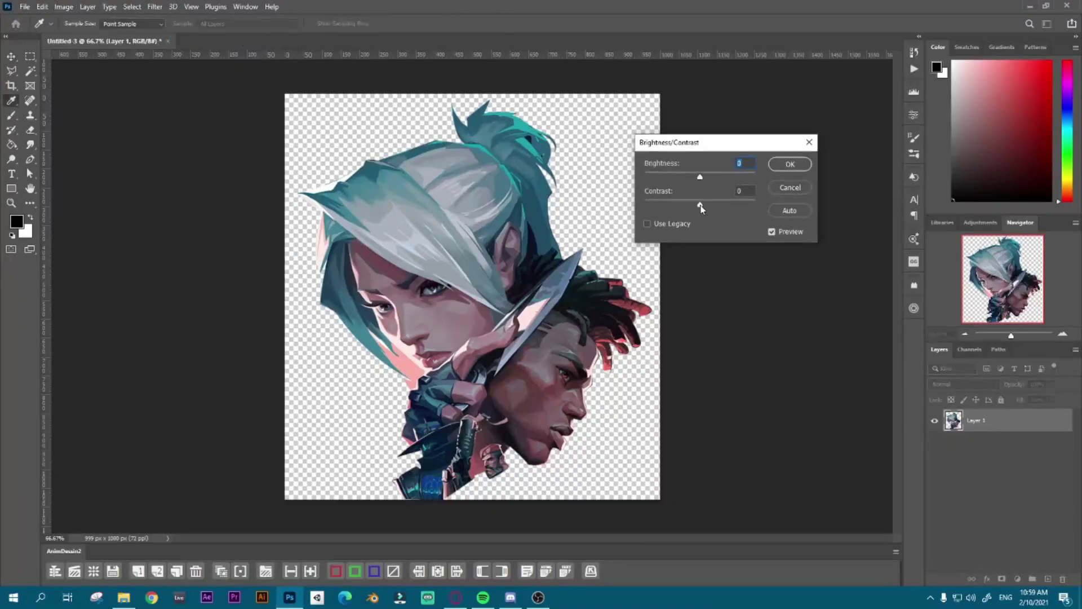
Step: Apply Brightness/Contrast to the character cut-out with brightness 10 and contrast 100
drag(699, 179, 709, 179)
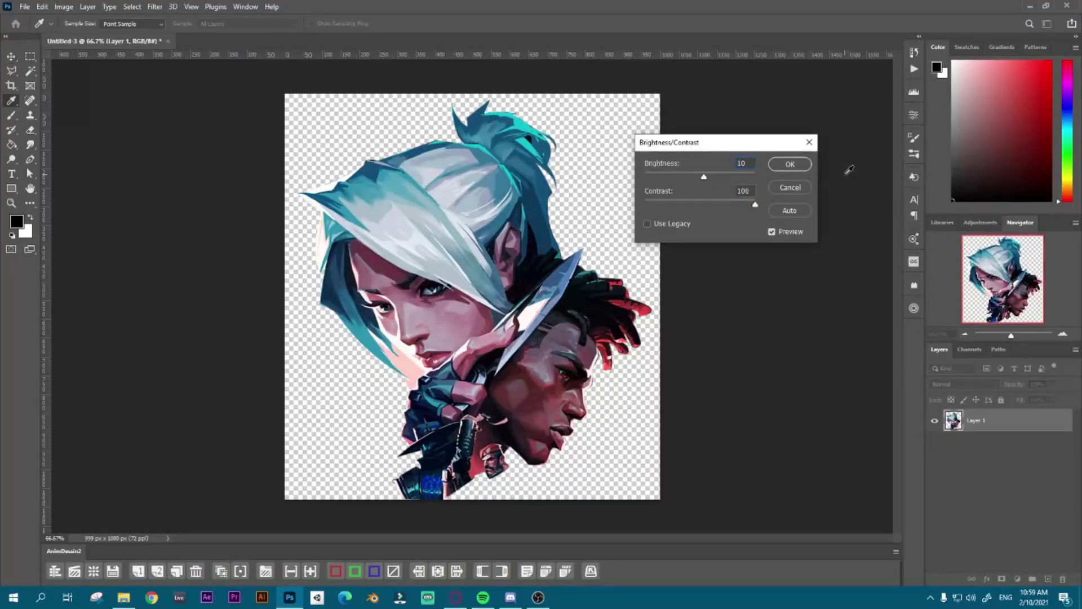
click(791, 163)
Step: Convert the characters to black and white with greens at 40% and cyans at 15%
click(64, 6)
click(85, 35)
click(307, 111)
drag(776, 230, 762, 236)
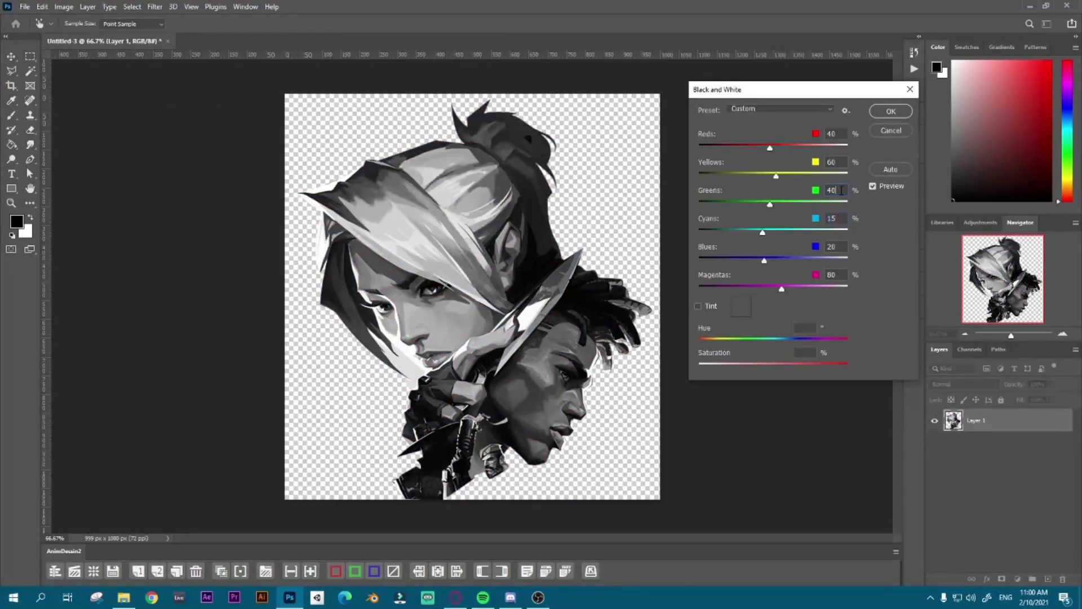
click(891, 111)
Step: Apply a halftone dot filter to the black and white characters
click(154, 6)
click(325, 186)
key(Return)
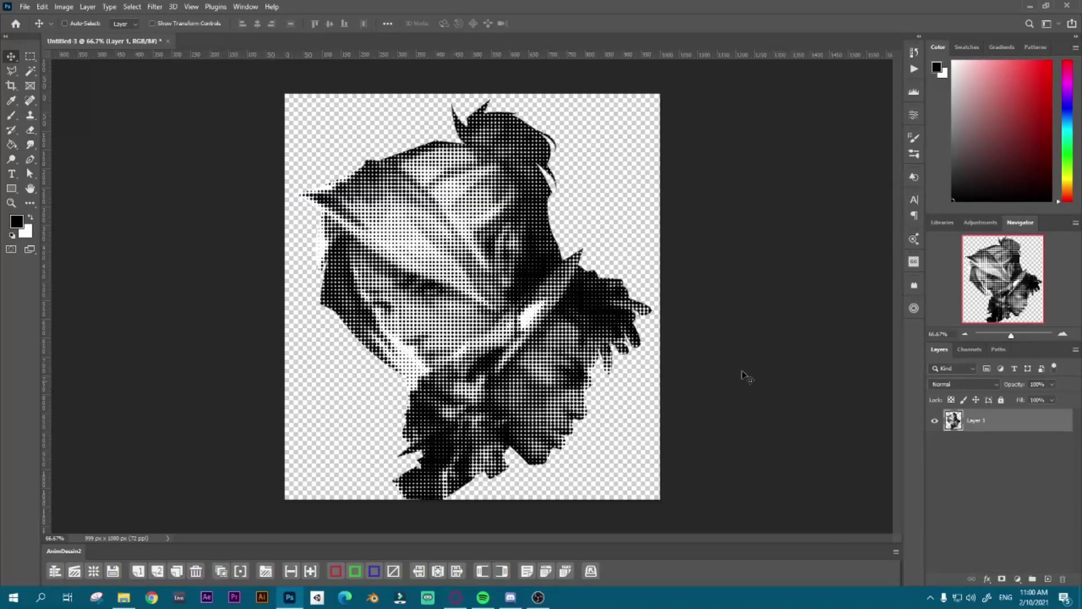
Step: Export the halftone artwork for the web as a PNG-24 with transparency, named ani
click(25, 6)
mouse_move(84, 170)
click(202, 215)
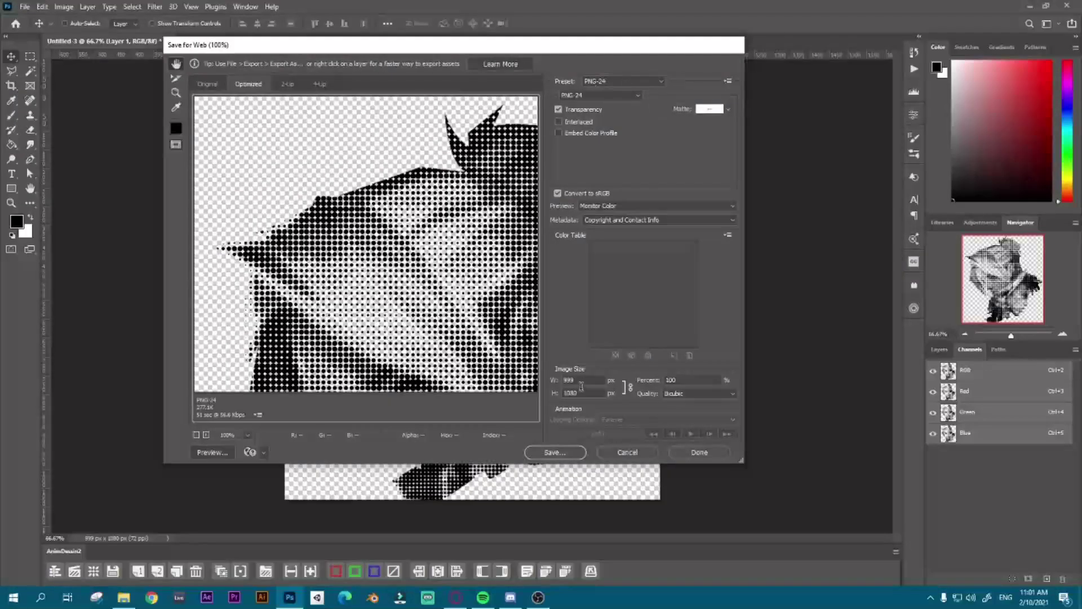
click(551, 449)
text(ani)
key(Return)
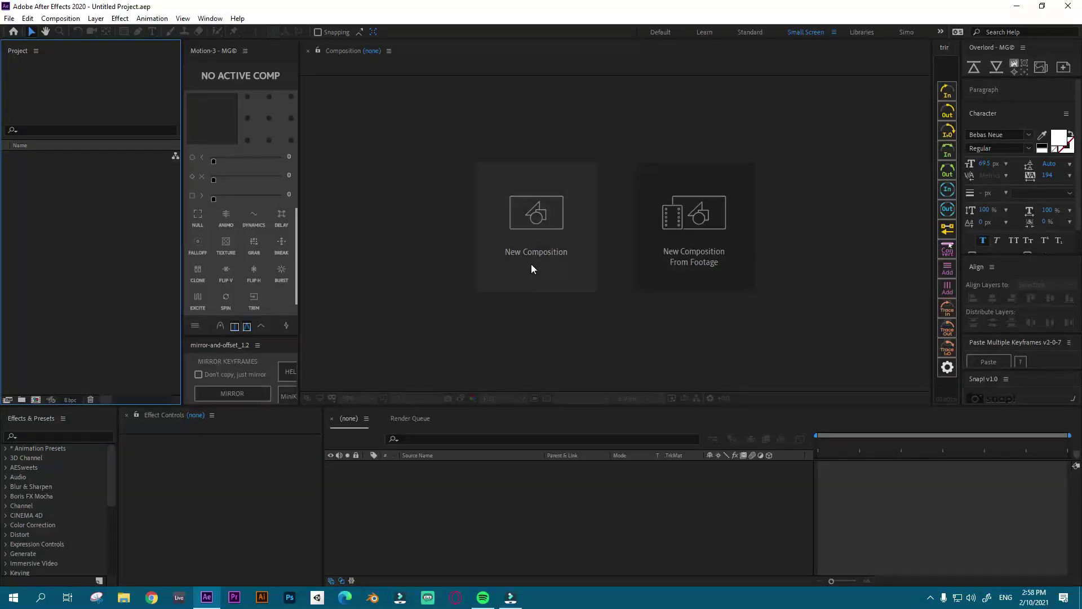
Step: In After Effects, create a 10-second HDTV 1080 25 composition and add a 1920 x 1080 dark gray solid
click(531, 264)
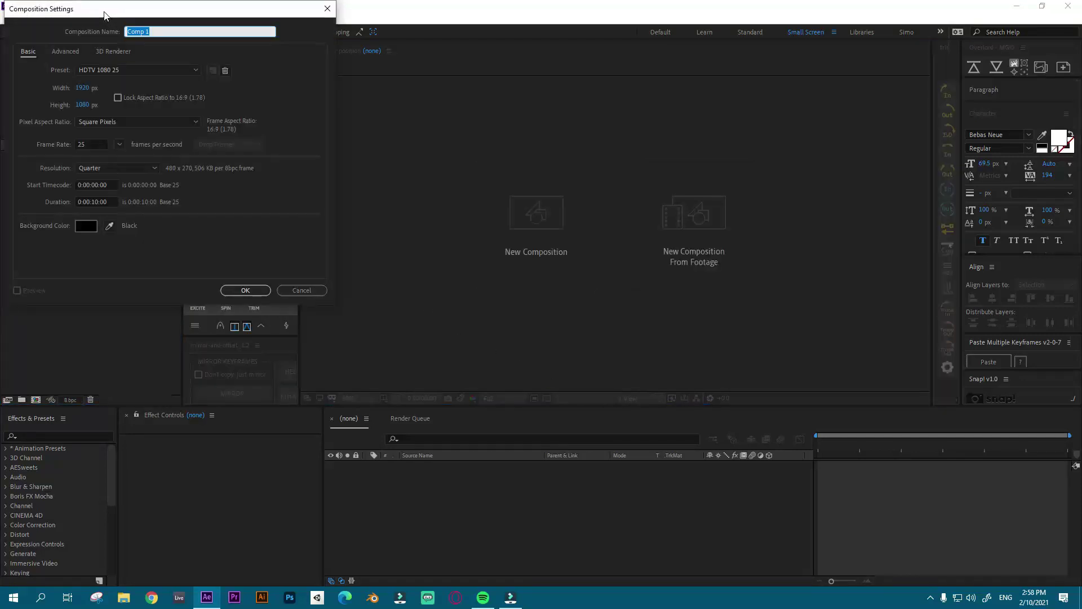
click(413, 352)
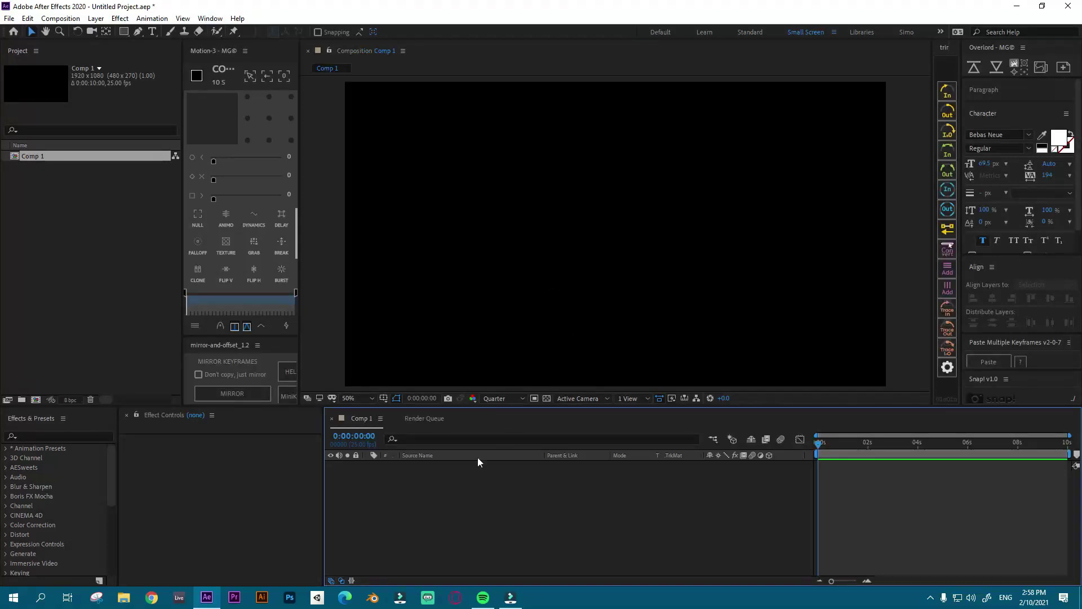
right_click(453, 491)
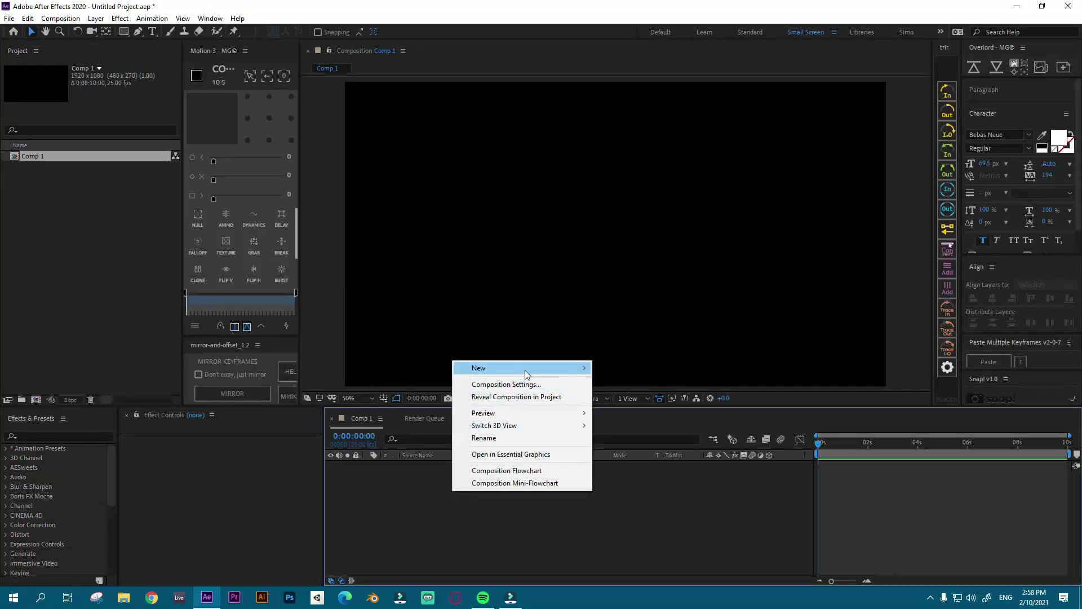
mouse_move(526, 370)
click(623, 394)
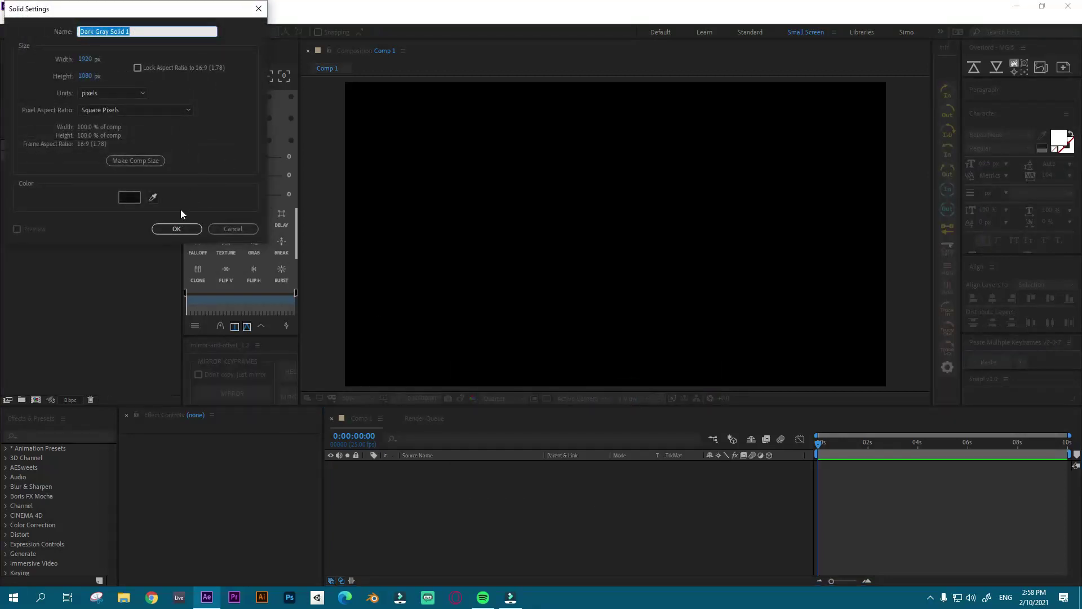
click(175, 230)
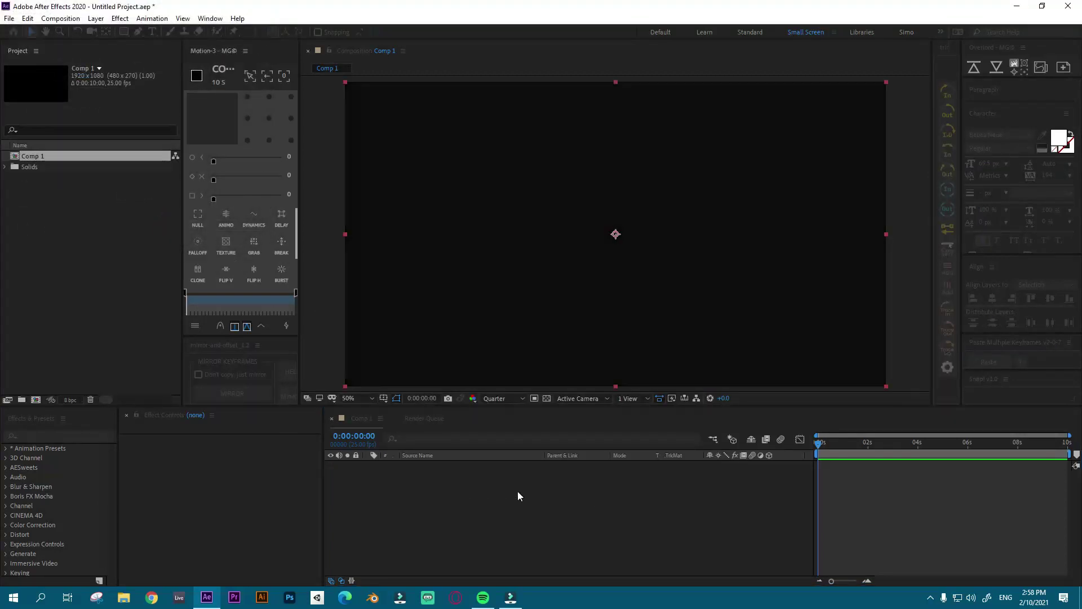
Step: Find the Video Copilot Element effect and apply it to the dark gray solid
click(64, 437)
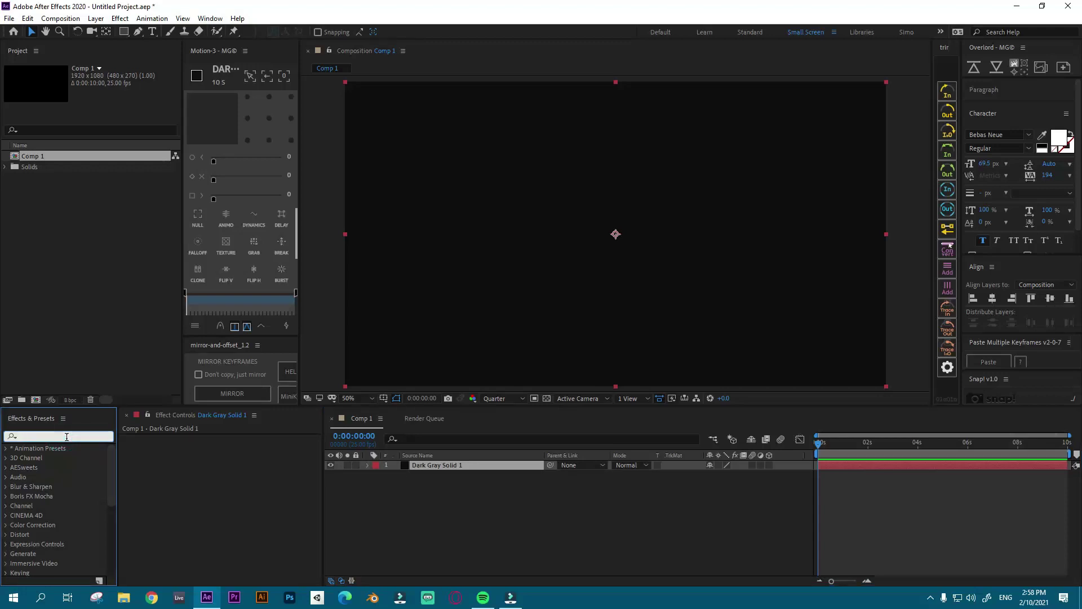
text(Elen)
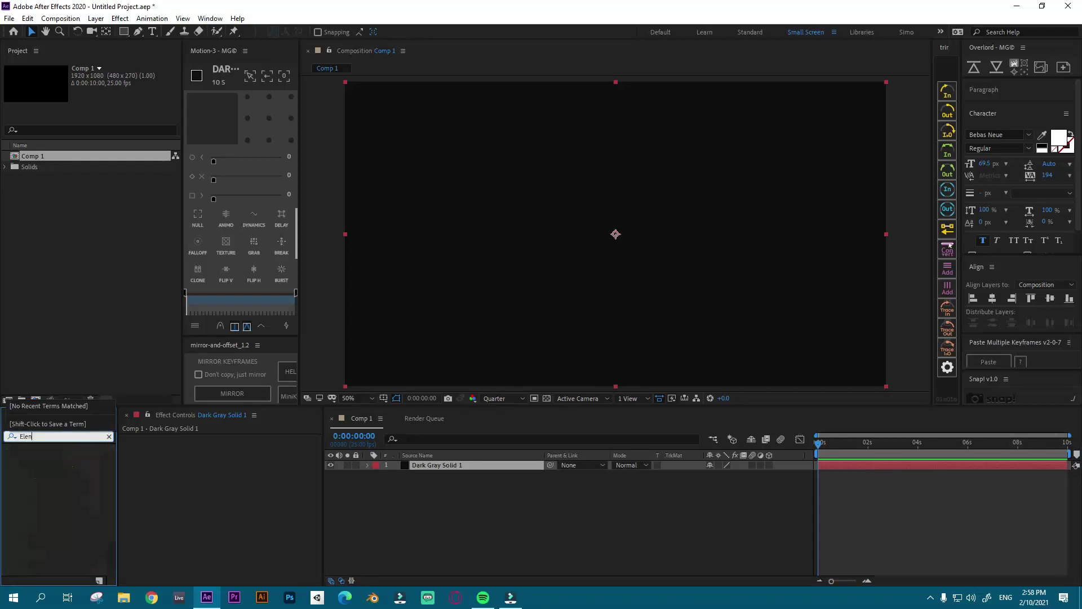
key(BackSpace)
text(men)
drag(49, 455, 624, 462)
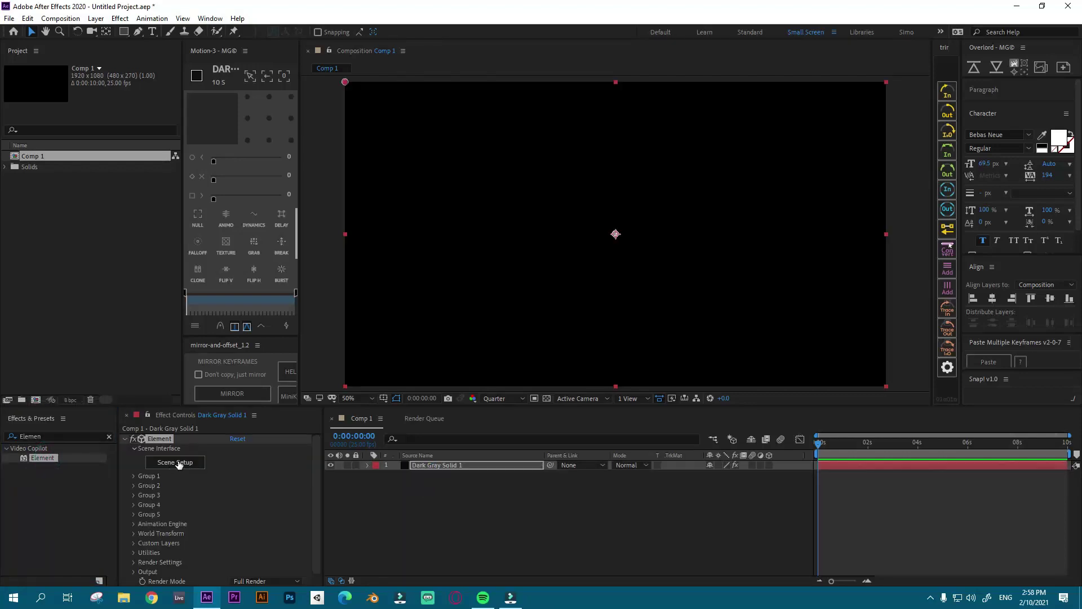
Step: Open Element's Scene Setup and import knifes.obj from the Tenz intro folder with the default import preferences
click(176, 463)
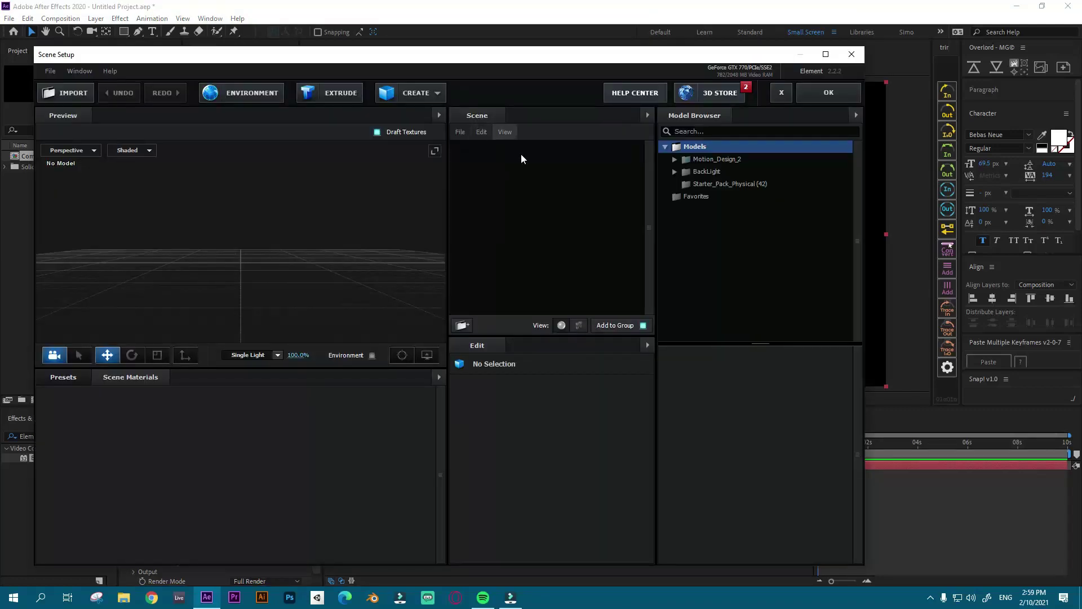
right_click(520, 168)
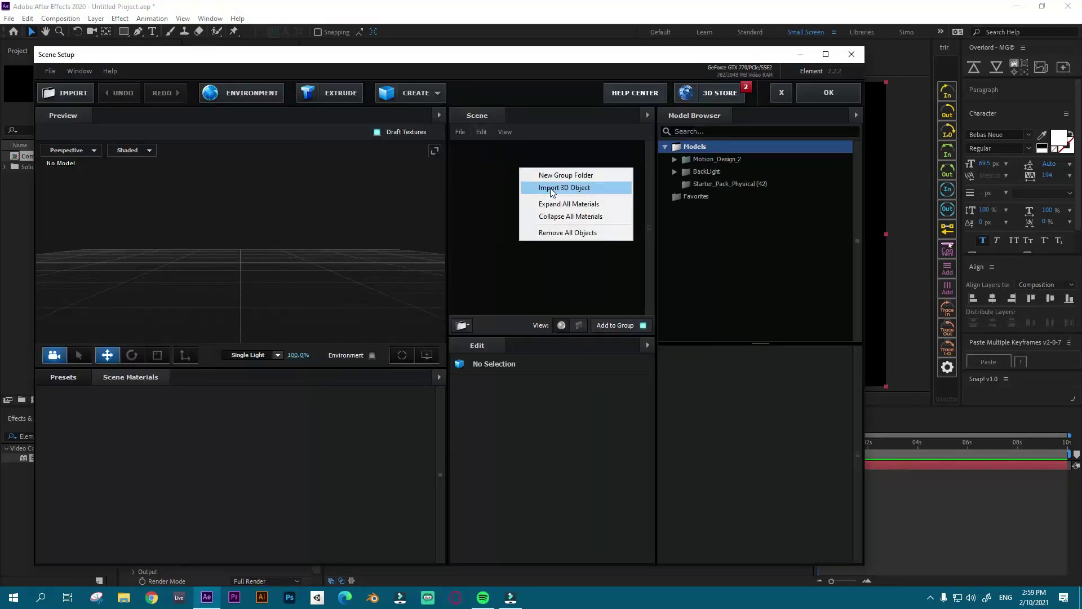
click(579, 192)
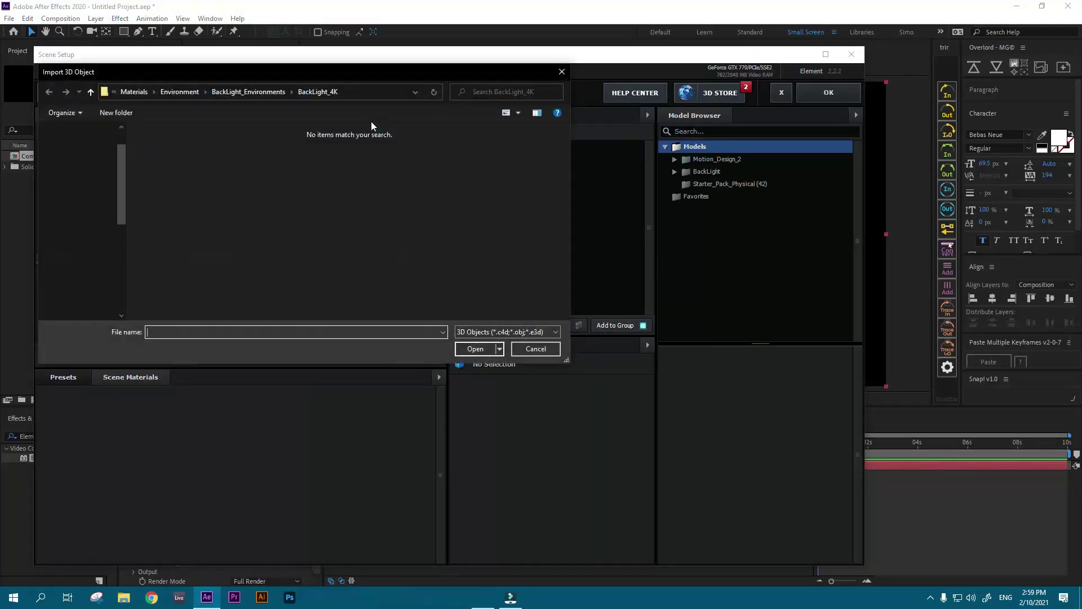
click(125, 192)
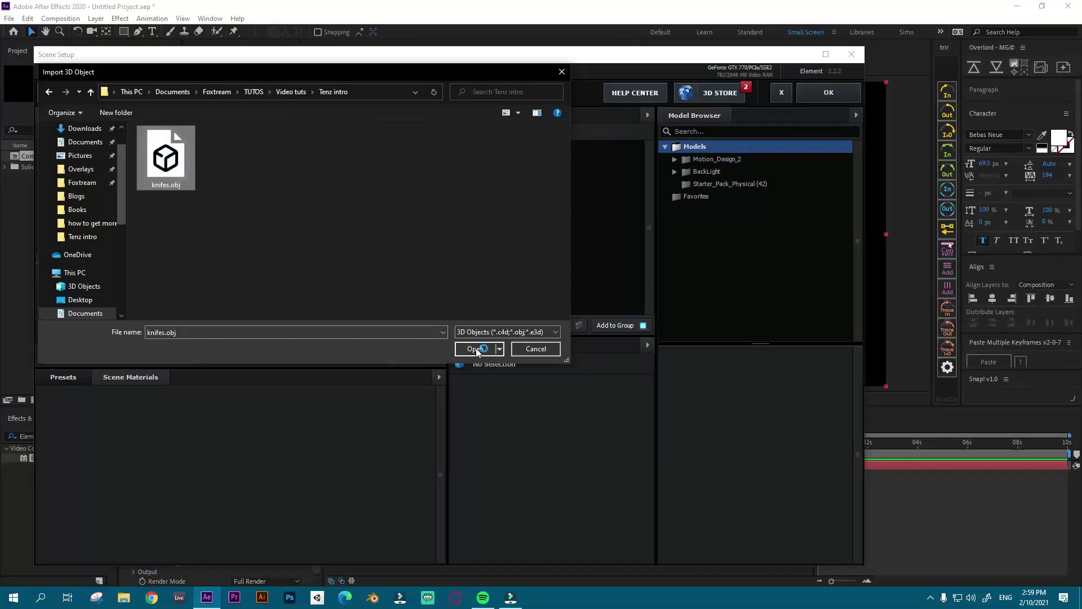
click(475, 349)
drag(483, 210, 472, 169)
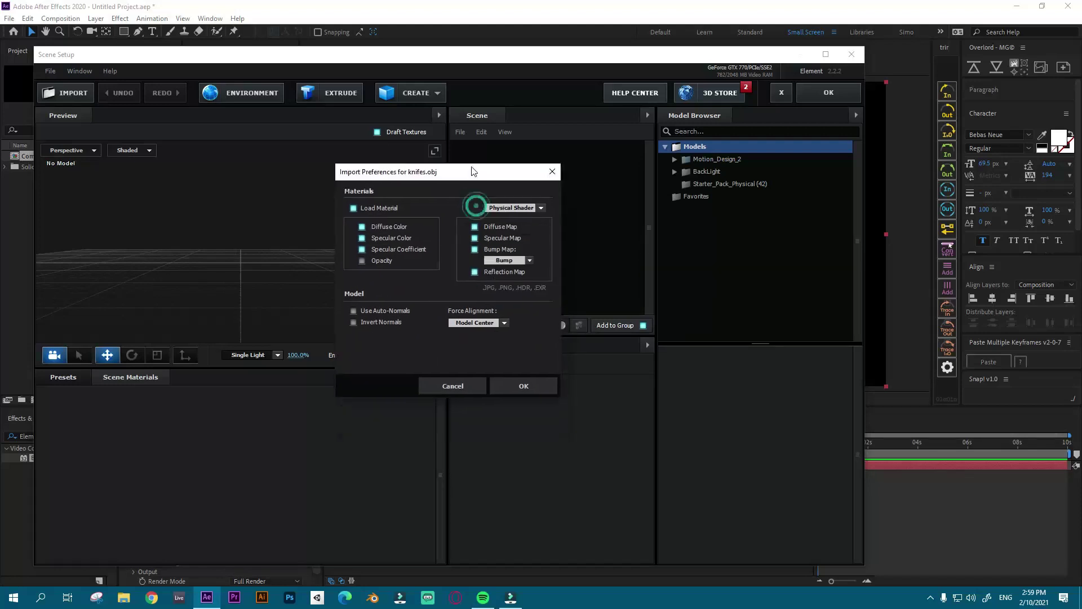
click(524, 379)
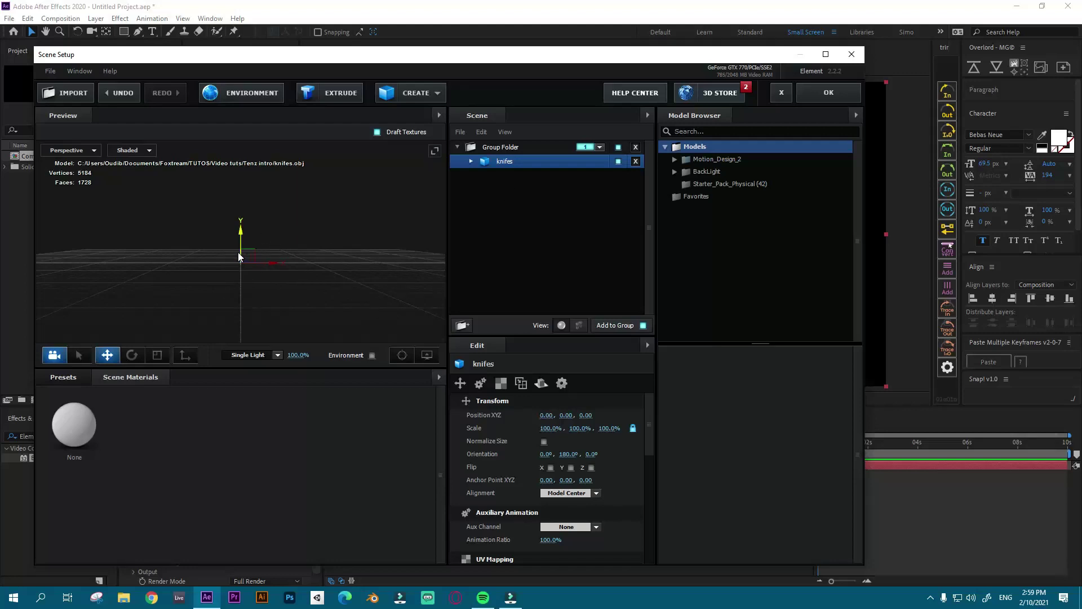
Step: Normalize the size of the knifes model and duplicate the model in its group folder
click(544, 442)
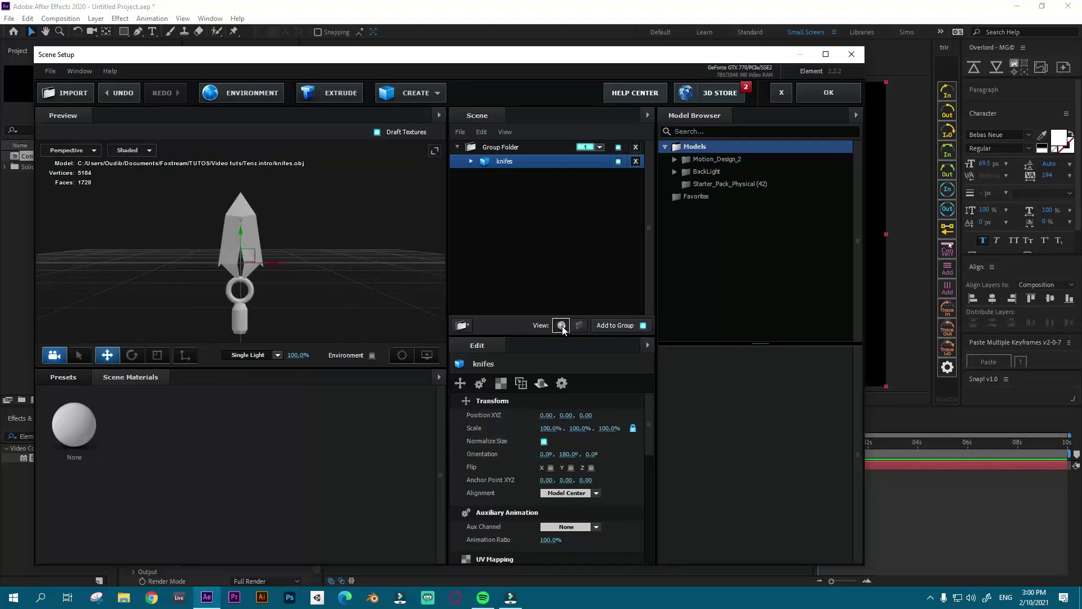
click(579, 325)
right_click(514, 164)
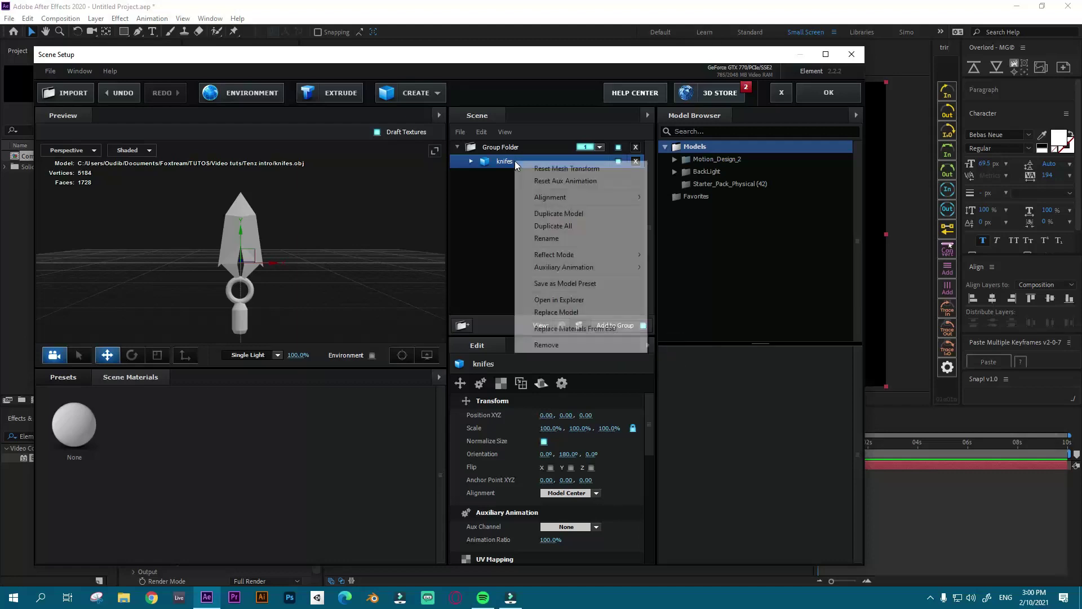
click(550, 213)
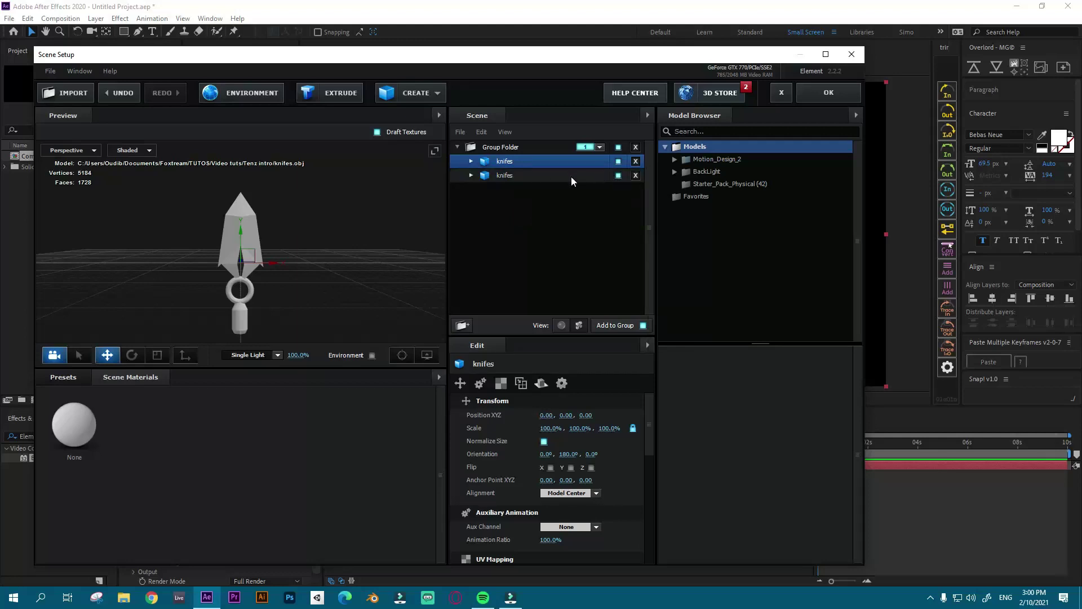
Step: Turn off the knifes_2 part of the first knifes model and hide the duplicate model
click(471, 162)
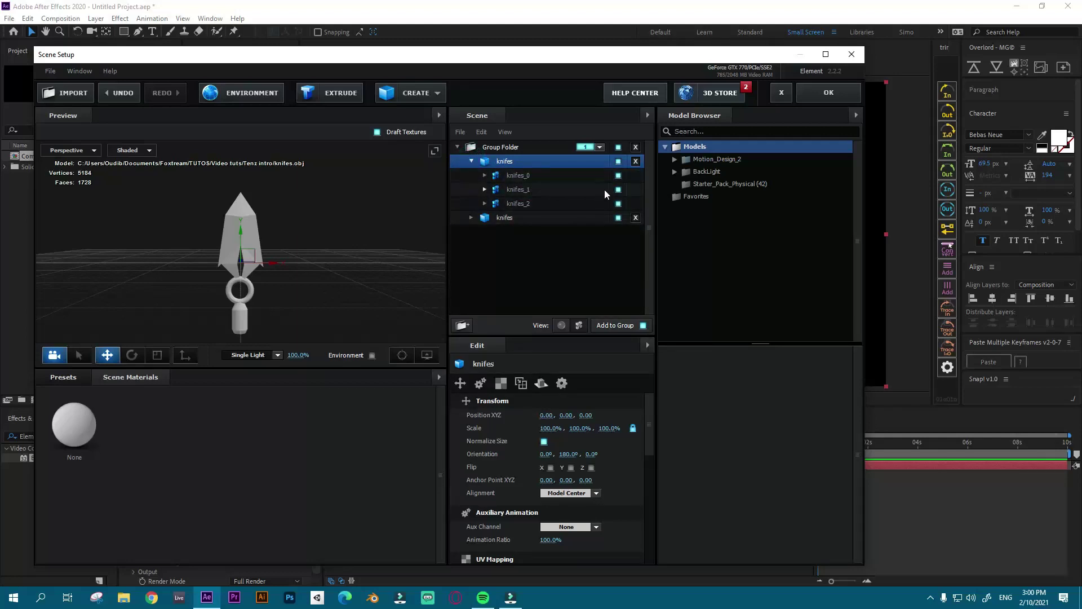
click(618, 204)
click(619, 161)
click(618, 162)
click(471, 161)
click(619, 175)
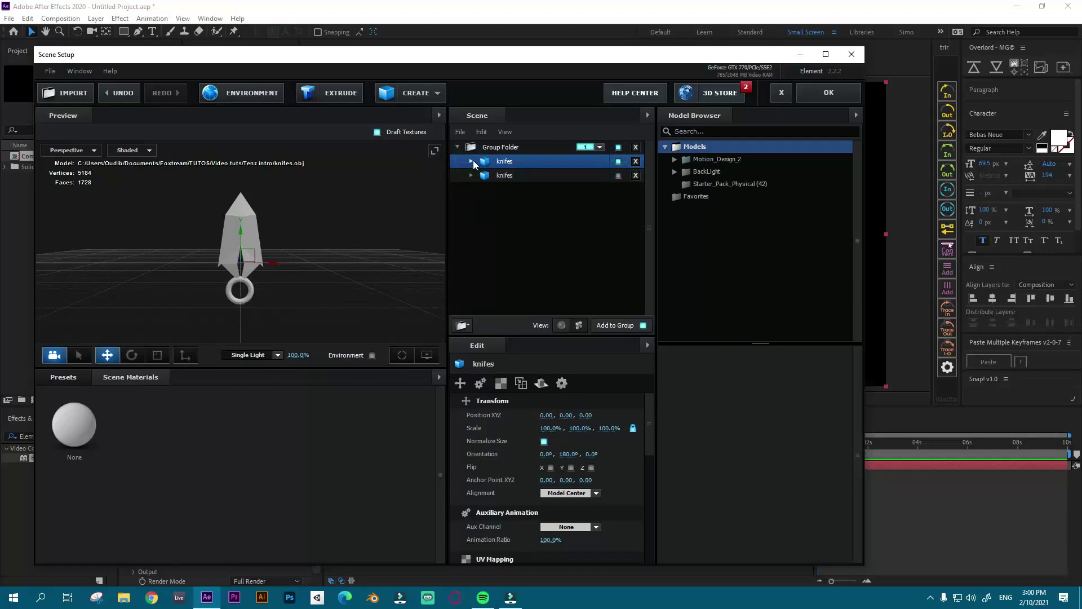
click(471, 161)
click(618, 161)
click(620, 162)
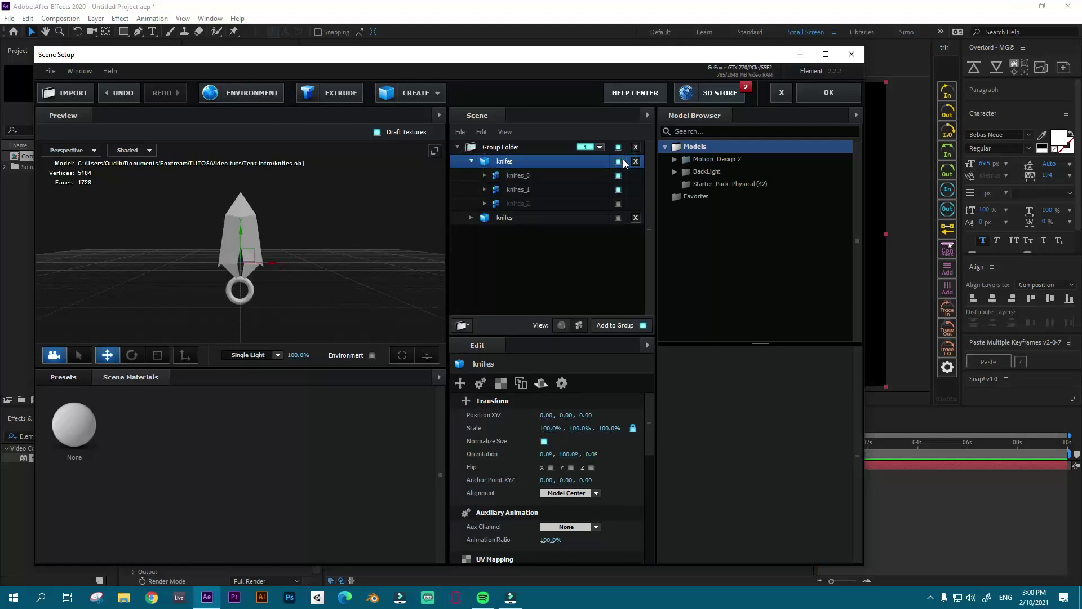
click(471, 161)
Step: Turn off the knifes_0 and knifes_1 parts of the duplicate knifes model
click(471, 175)
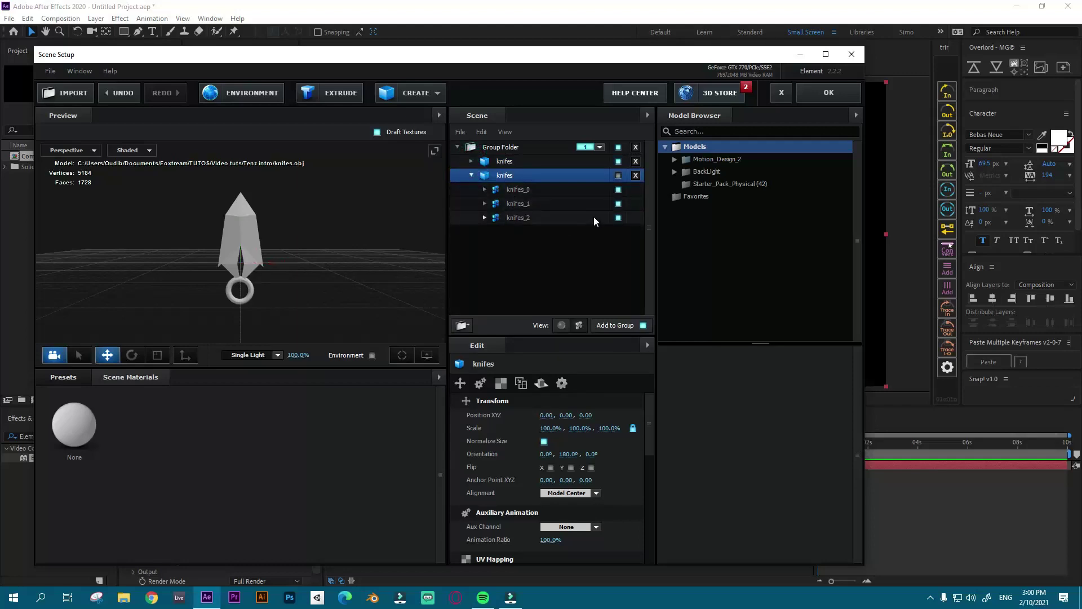
click(617, 190)
click(619, 204)
click(471, 176)
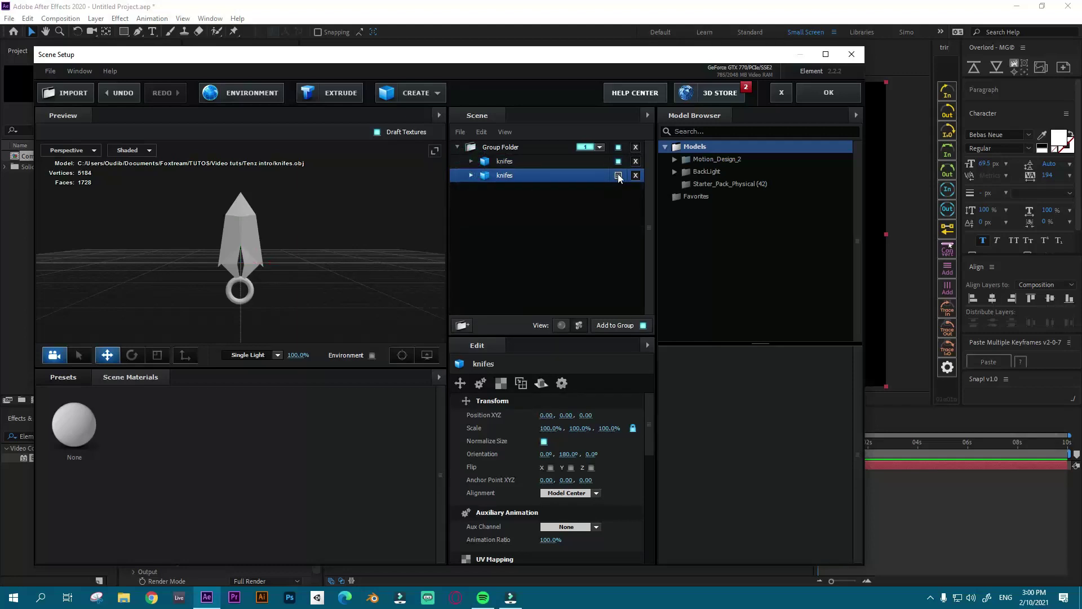
Step: Show the duplicate knifes model, toggle the first model's visibility off and on to compare, and expand the first model's parts
click(618, 175)
click(619, 176)
click(619, 176)
click(618, 161)
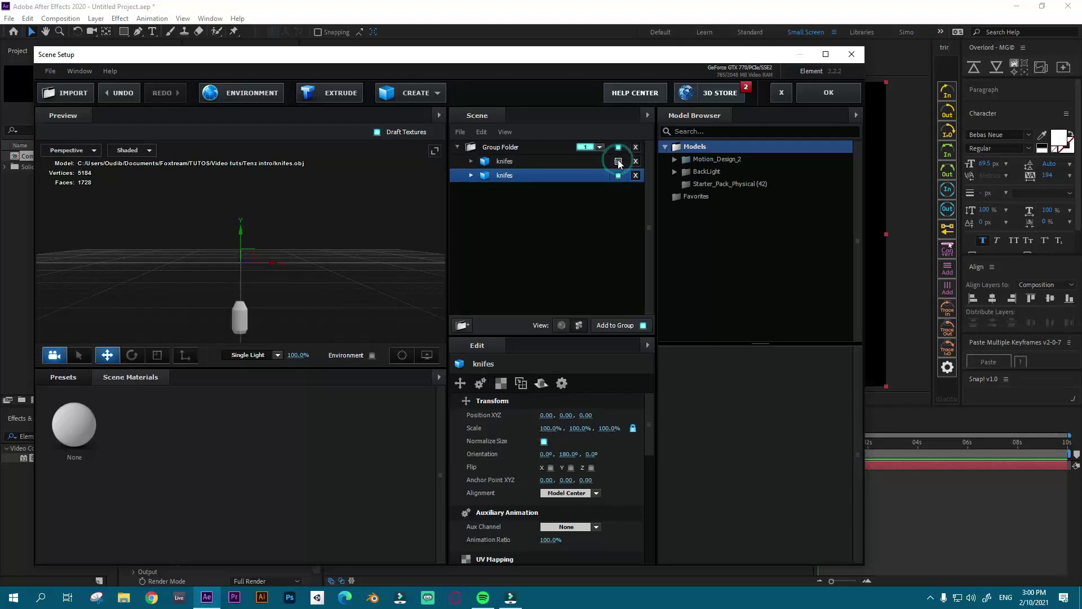
click(618, 161)
click(472, 162)
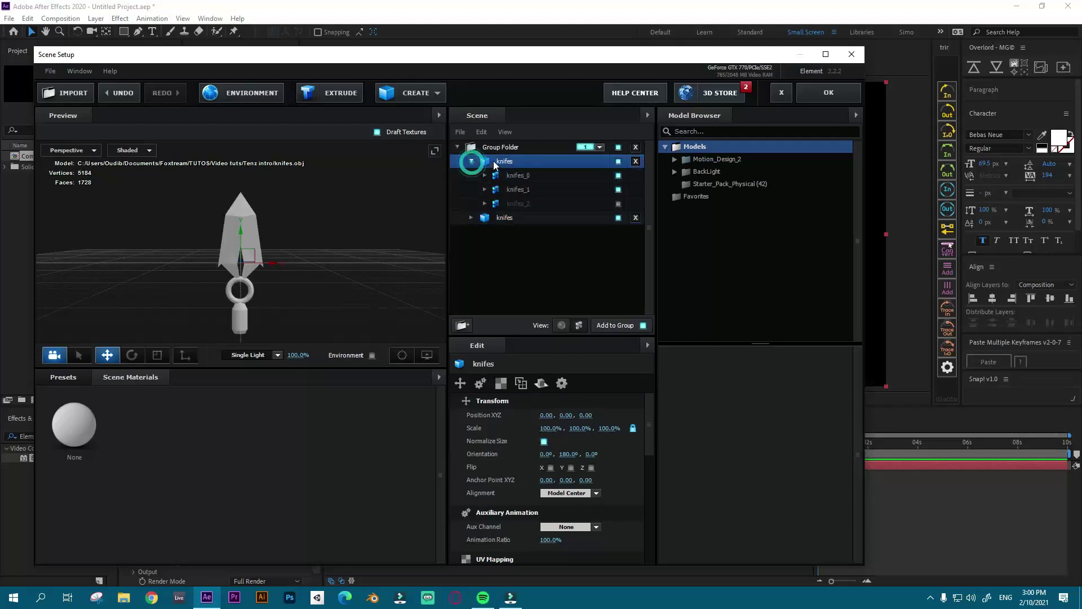
Step: Apply the Chrome preset from the Metal folder of the _Material-Pack materials to the first knifes model
click(61, 380)
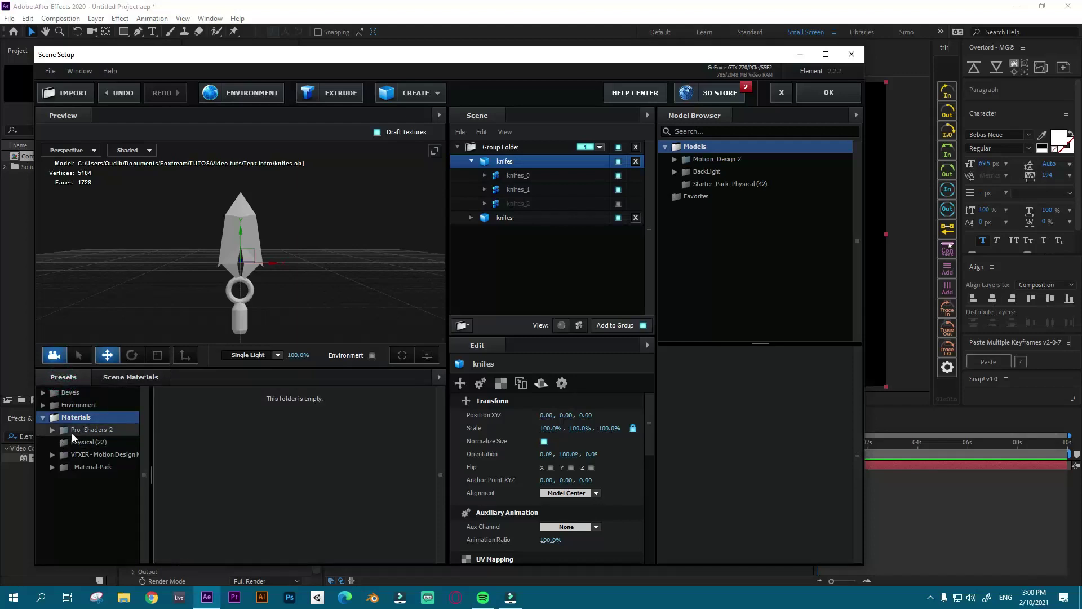
click(53, 468)
click(93, 482)
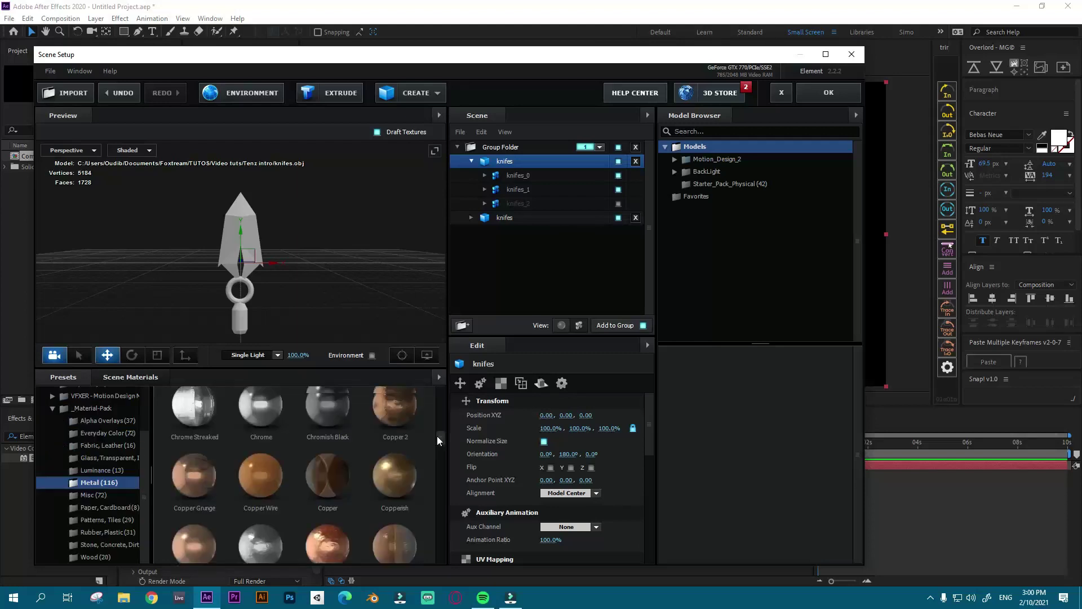
drag(260, 419, 507, 164)
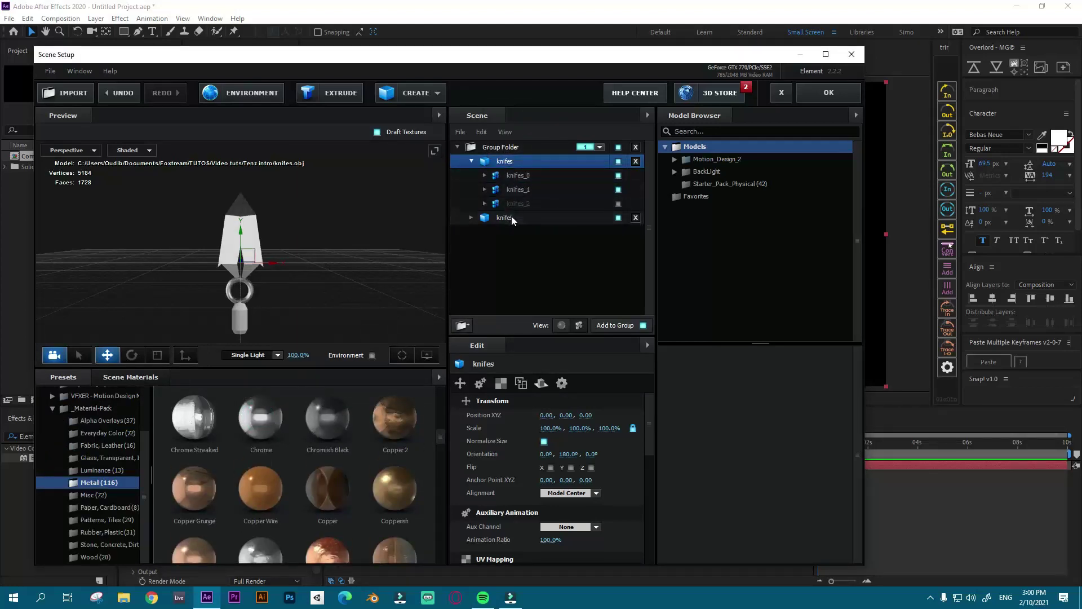
Step: Apply the Dark Wood preset from the Wood materials to the second knifes model and accept the scene setup
click(510, 218)
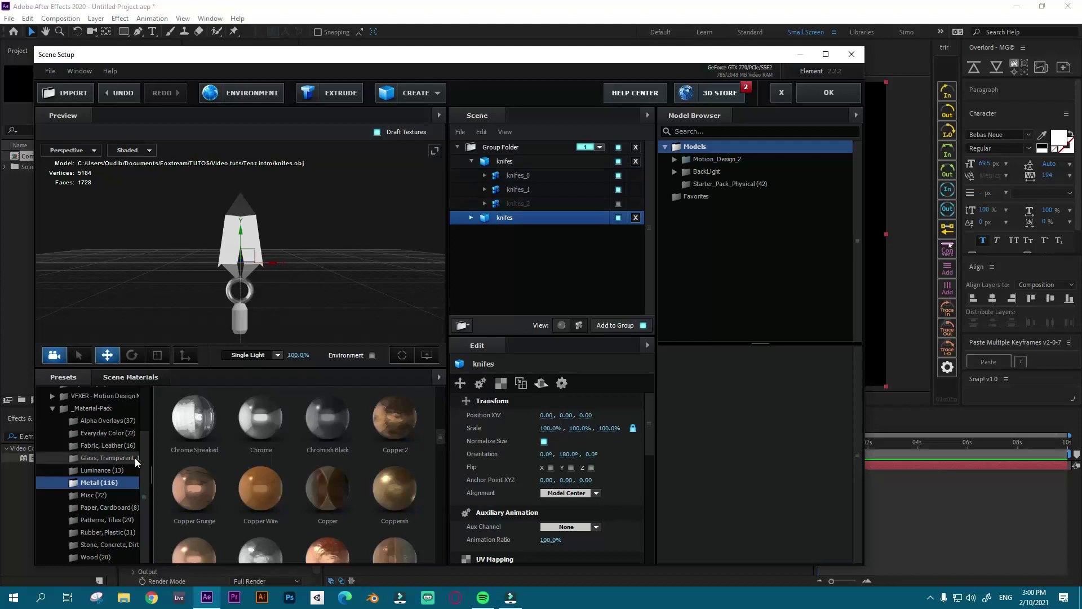
click(103, 558)
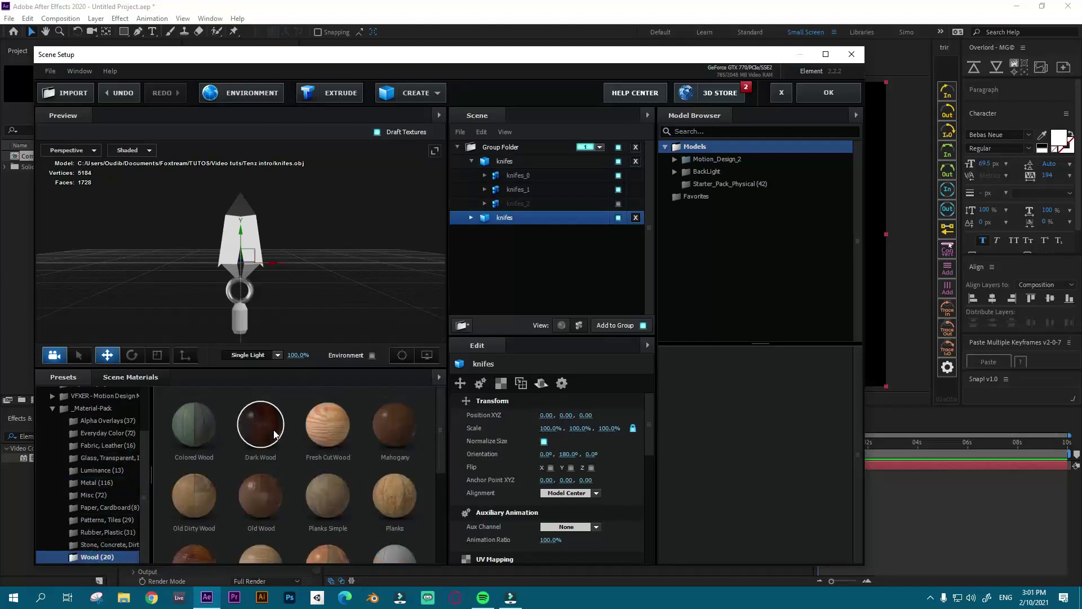
drag(271, 436, 512, 218)
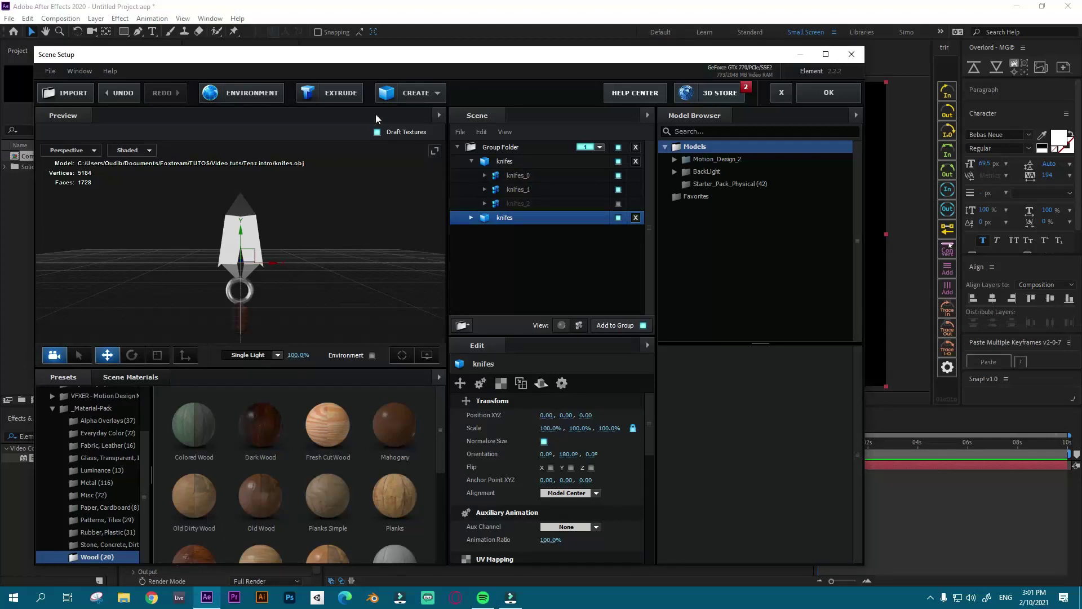
drag(443, 59, 429, 56)
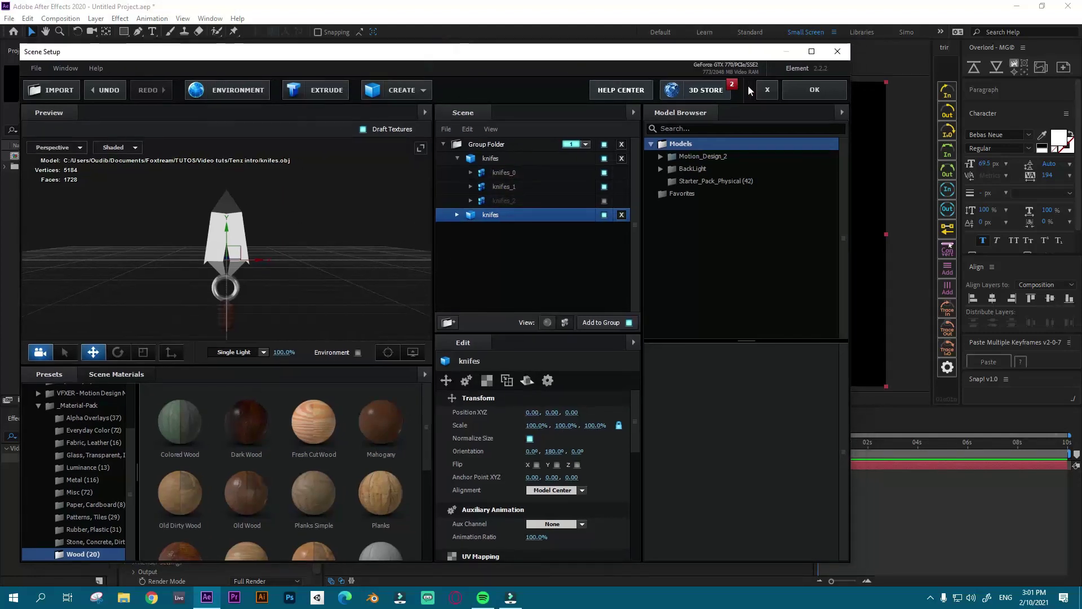
click(807, 88)
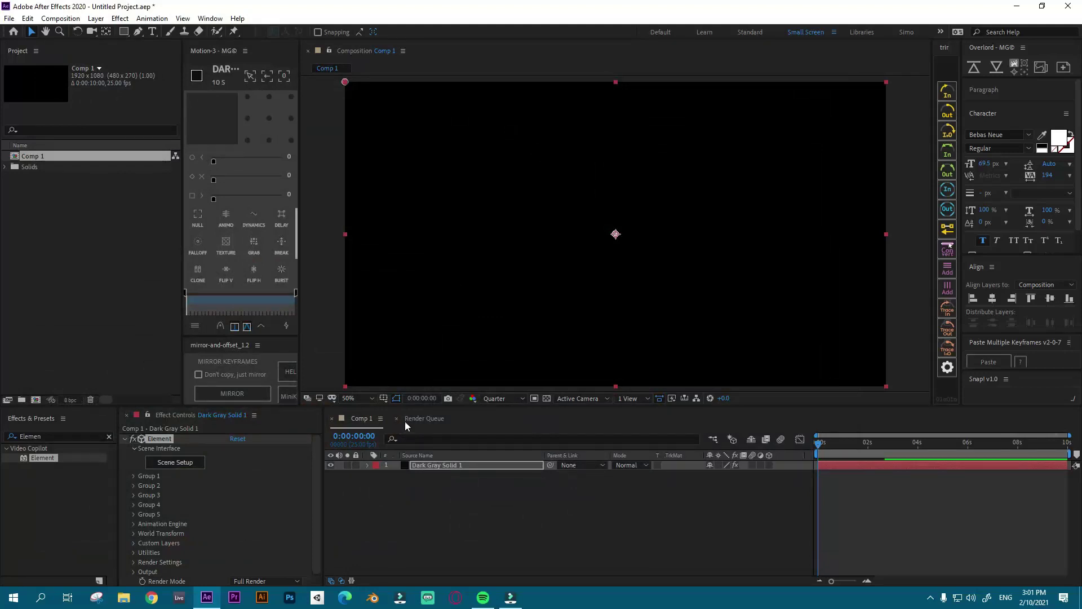
Step: Create a group null for Group 1 through the Element group utilities on Dark Gray Solid 1
click(620, 542)
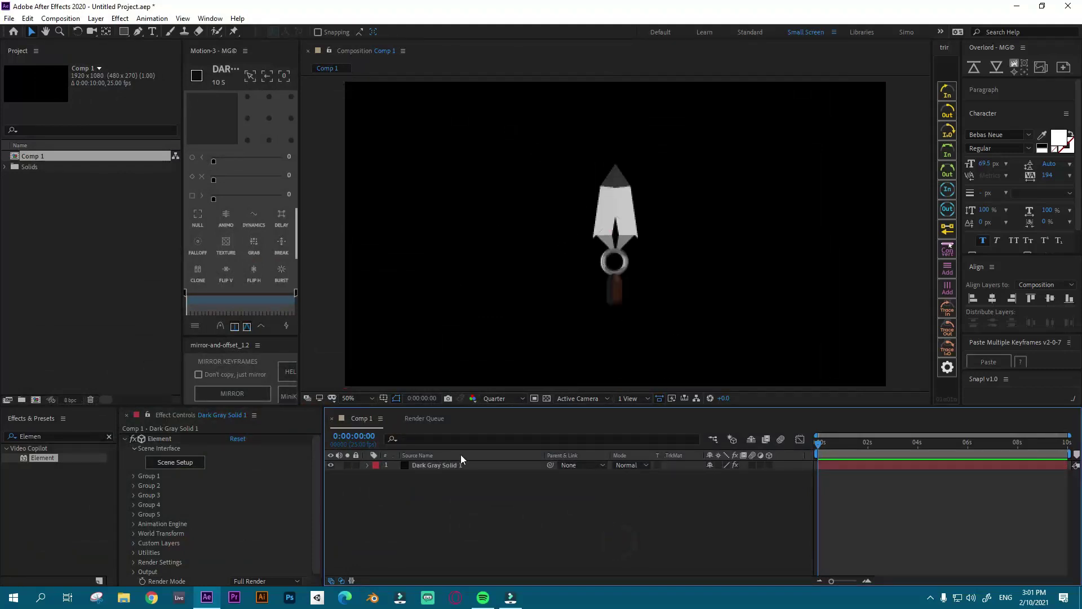
click(444, 465)
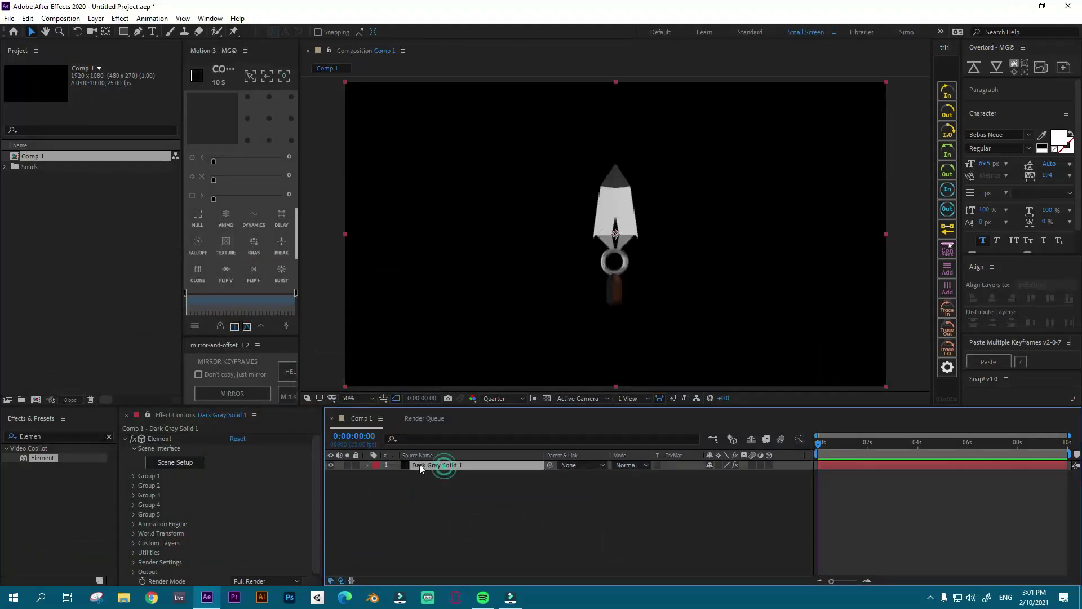
click(133, 476)
scroll(310, 475, down, 3)
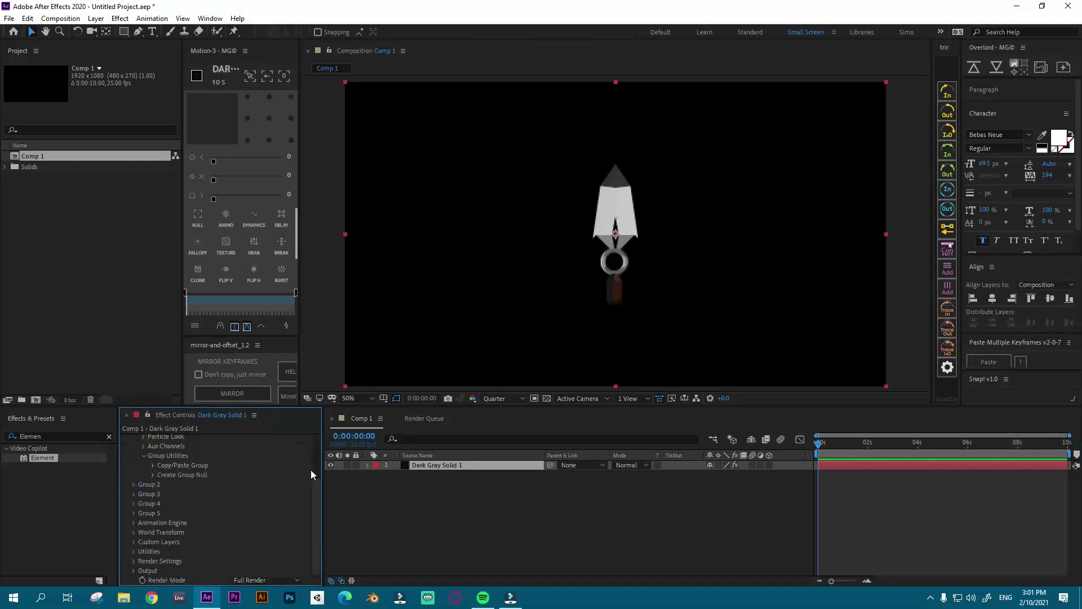
scroll(310, 474, up, 2)
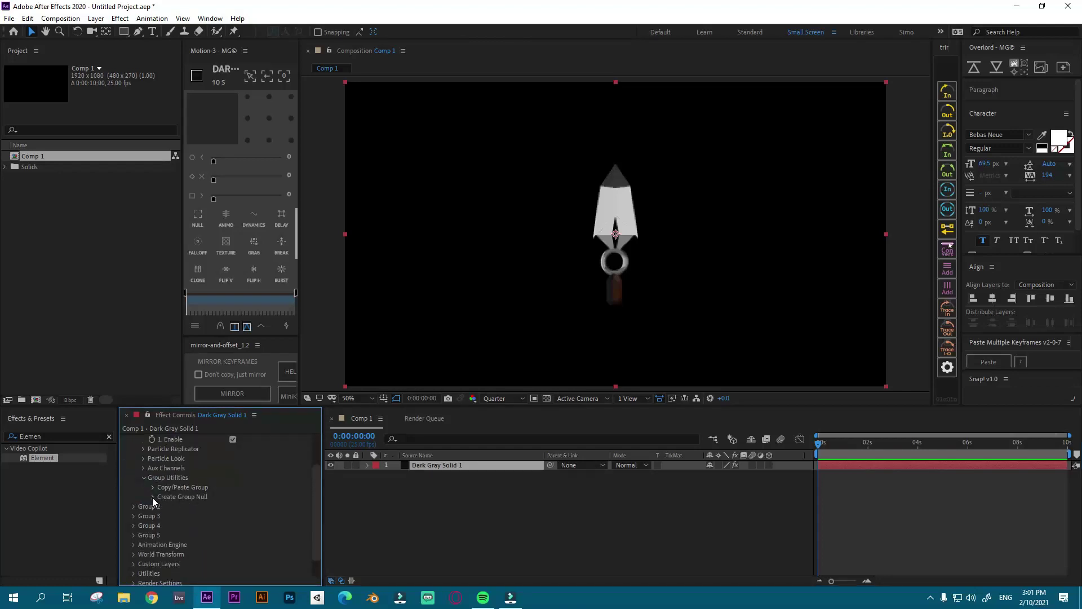
click(153, 497)
click(186, 511)
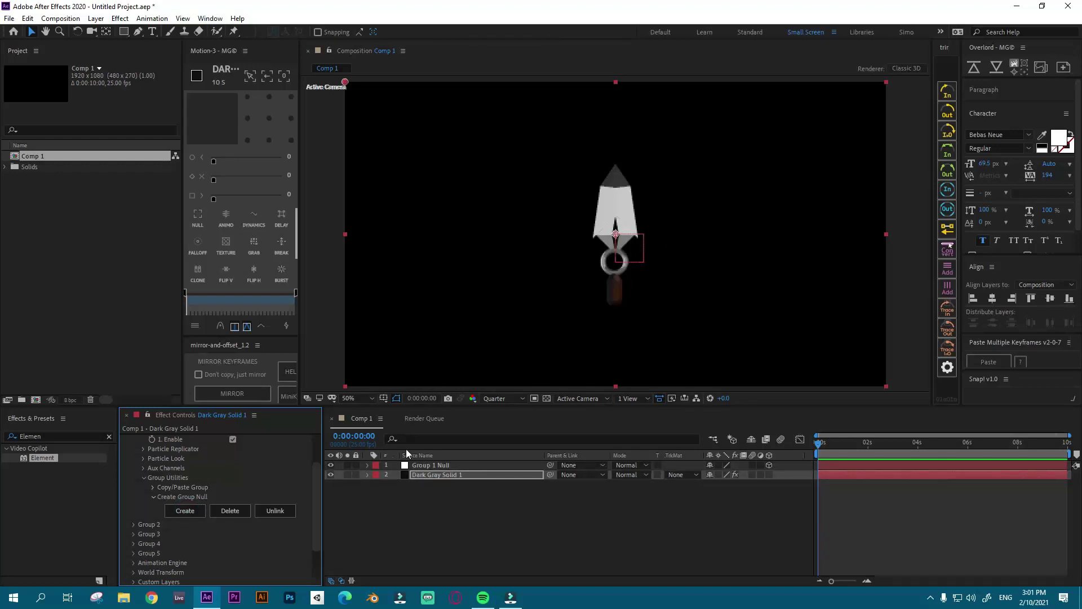
Step: Adjust the Group 1 Null's position to place the knife slightly lower in the frame, and try rotating it
click(418, 466)
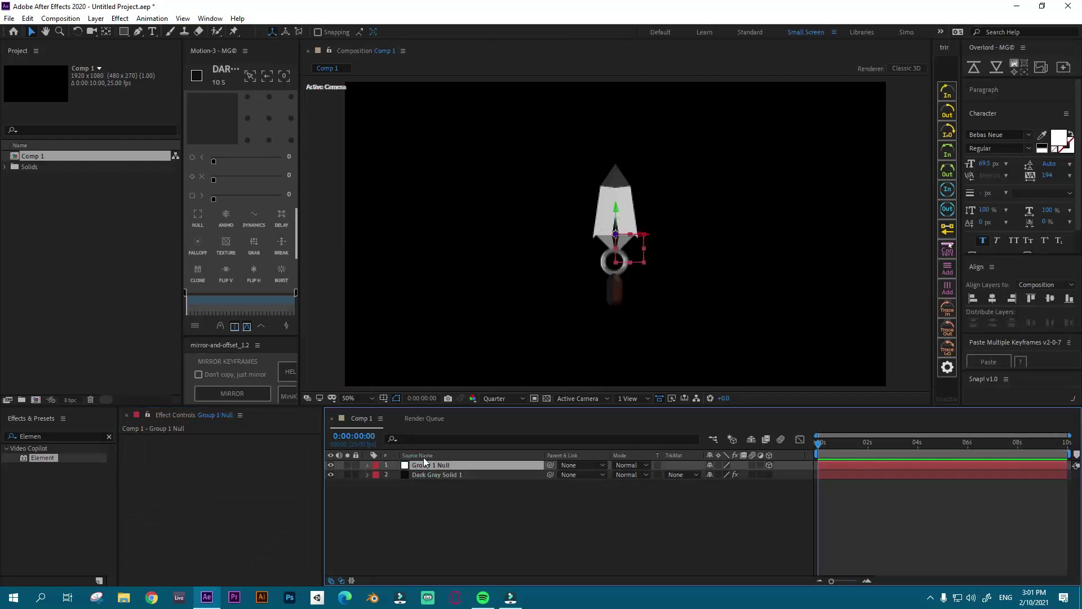
click(367, 465)
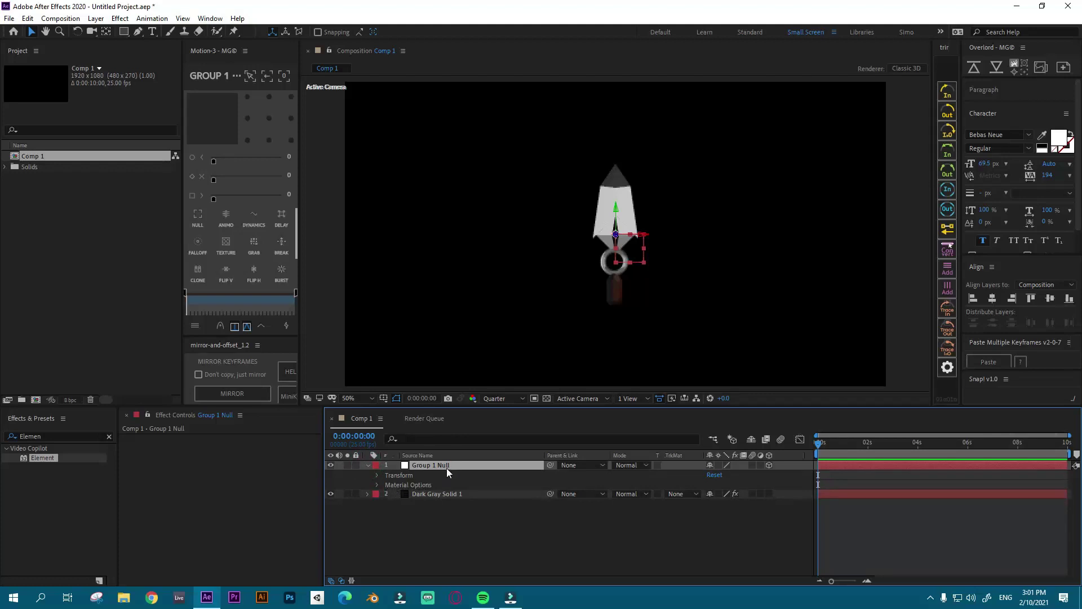
click(378, 475)
drag(727, 493, 783, 507)
drag(719, 531, 707, 532)
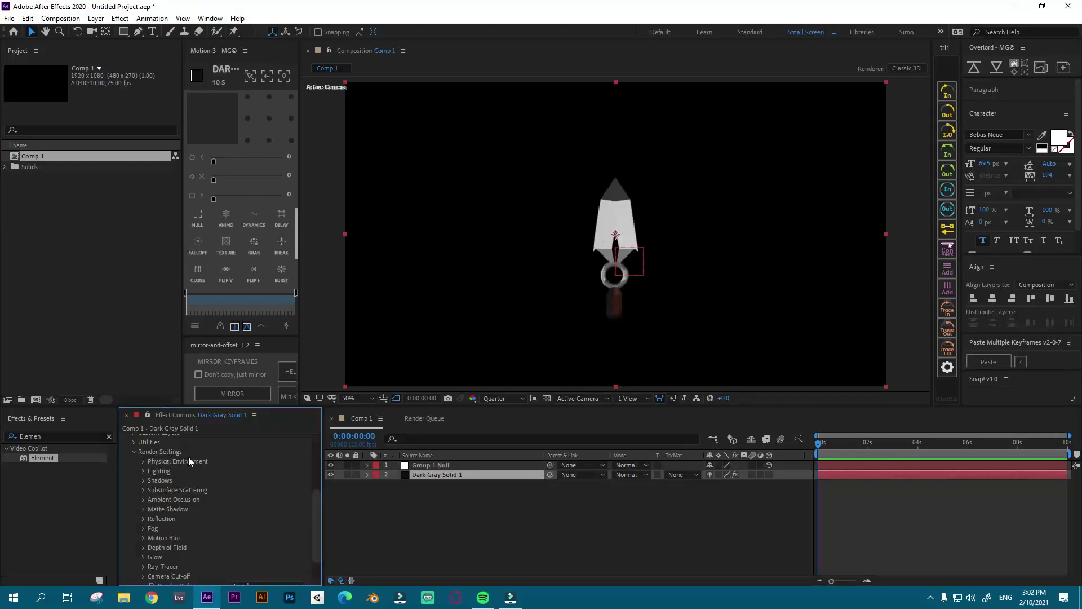
Step: Enable Glow in the Element render settings of Dark Gray Solid 1 and set Glow From to Luminance
click(143, 470)
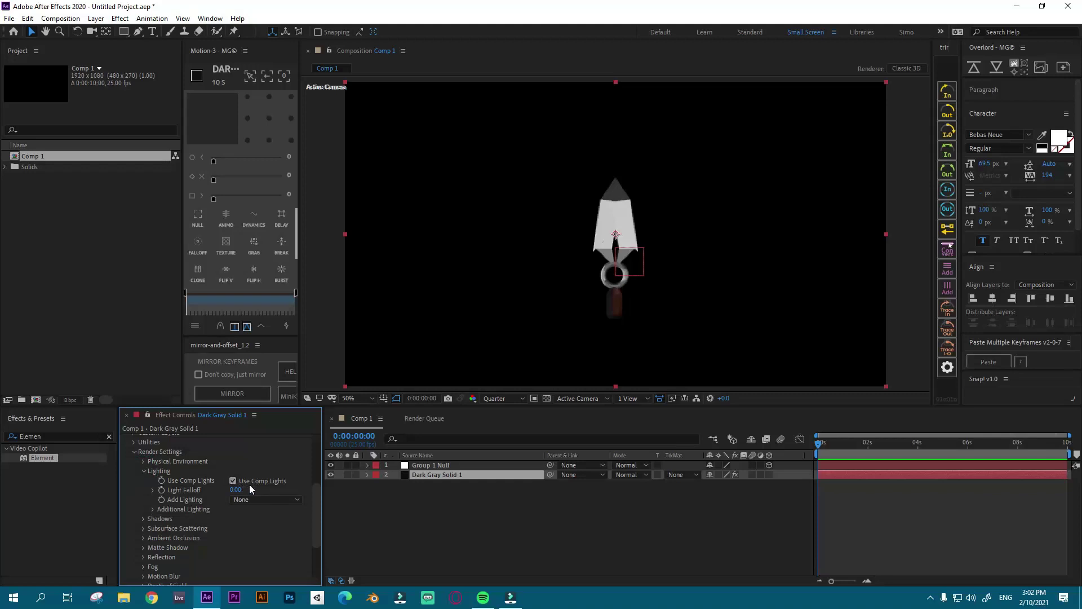
click(144, 470)
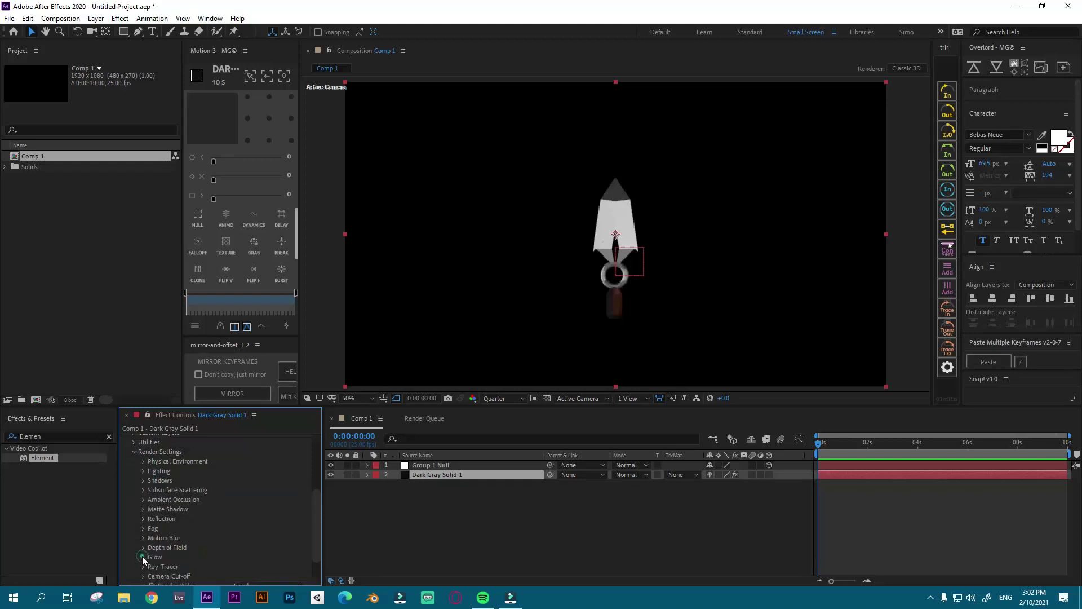
click(143, 556)
scroll(242, 462, down, 5)
scroll(244, 463, up, 2)
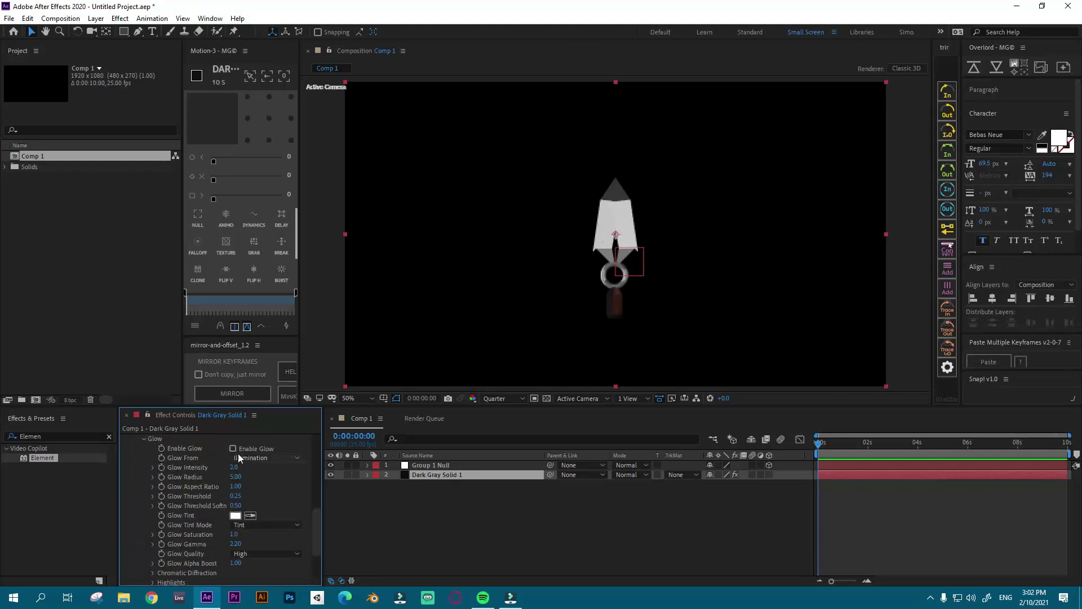
click(265, 457)
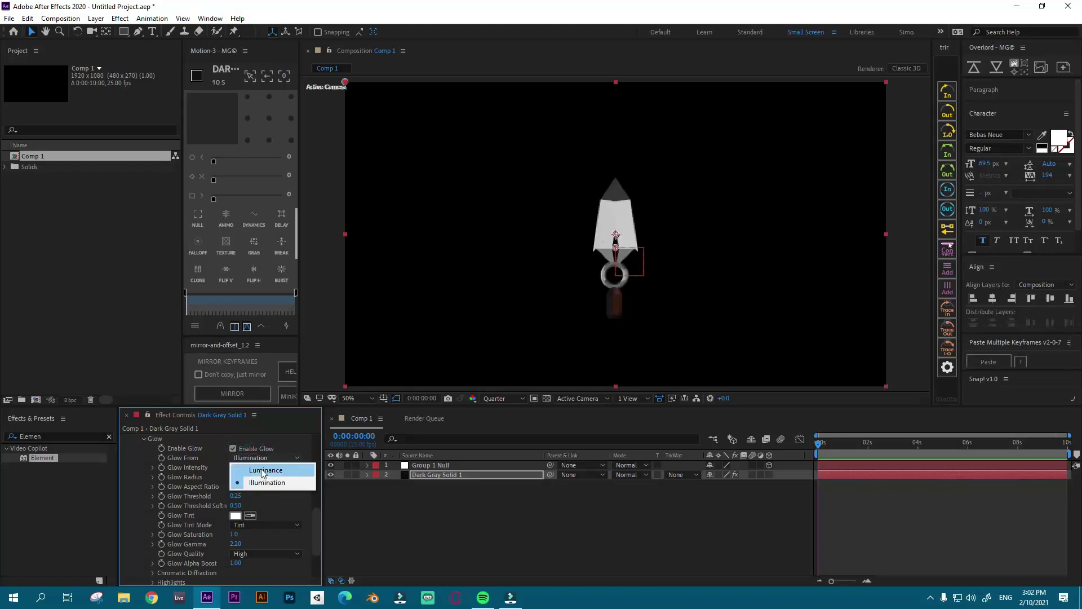
click(245, 468)
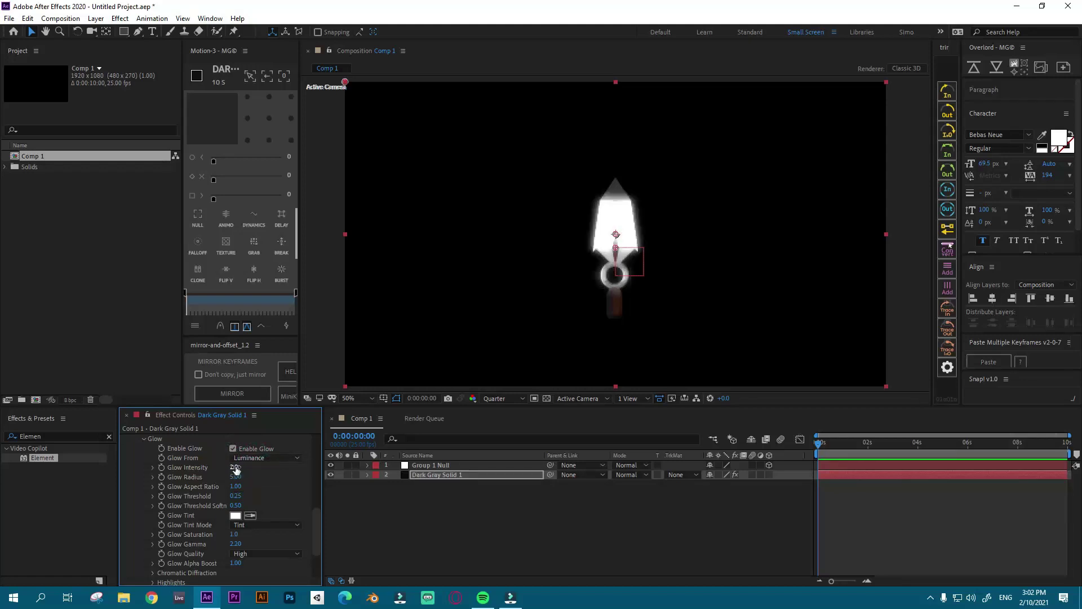
Step: Set the Glow Intensity to 0.2 and the Glow Radius to 2.10, and collapse the Element settings
drag(236, 469, 223, 468)
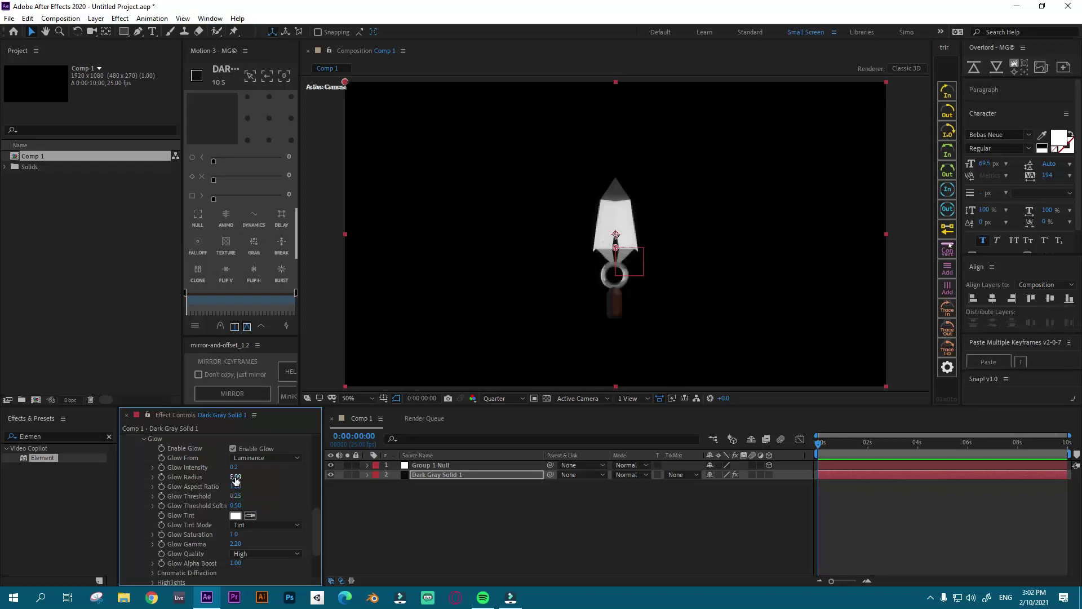
drag(235, 476, 218, 478)
drag(316, 526, 315, 494)
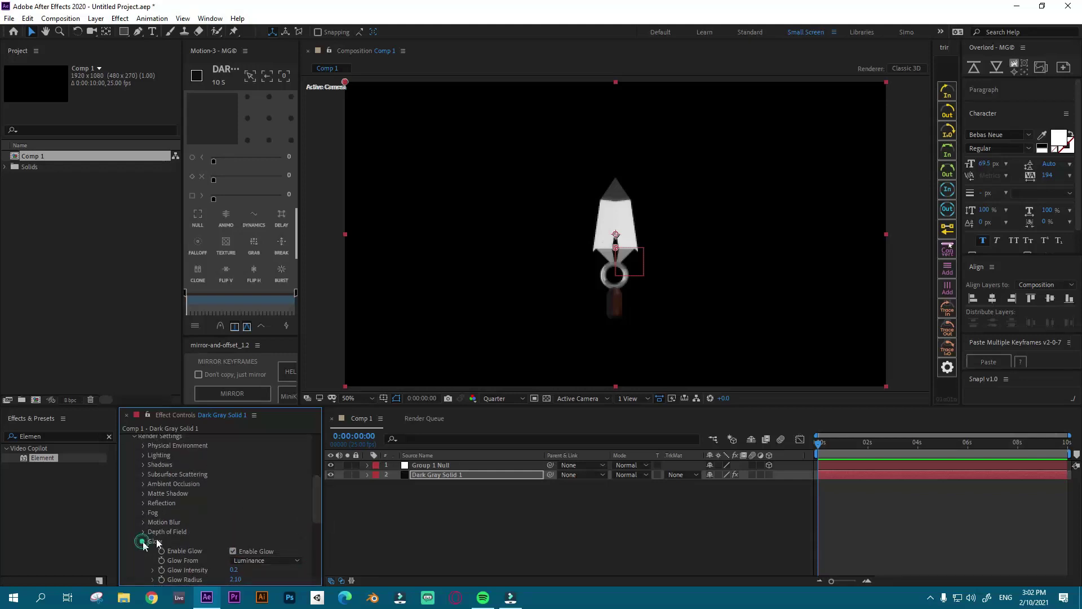
click(313, 512)
click(134, 514)
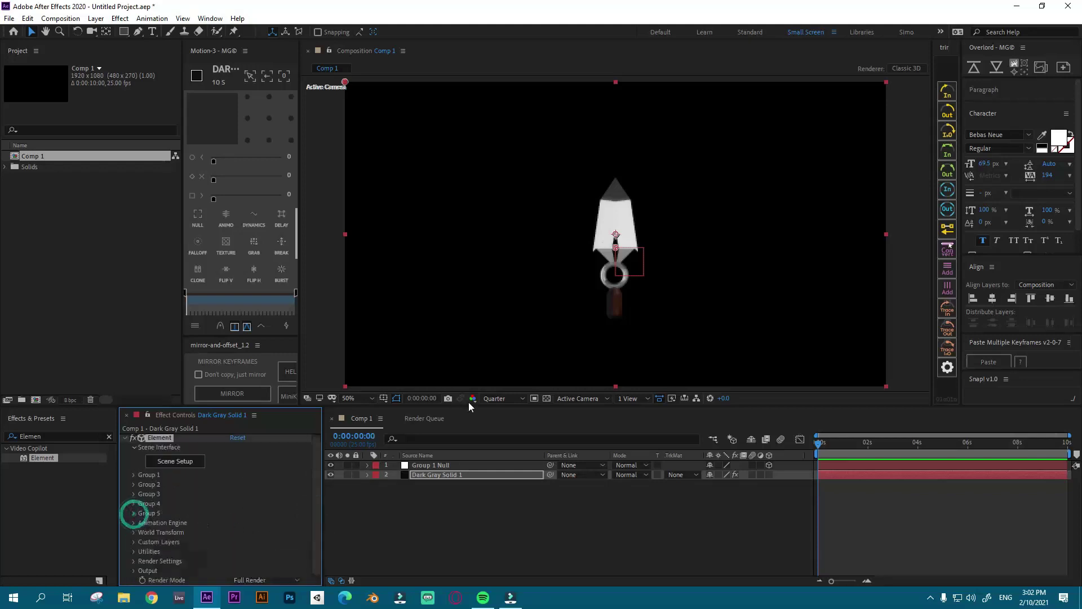
Step: Start a new light layer in Comp 1 and keep its light type as Spot
right_click(412, 502)
mouse_move(493, 377)
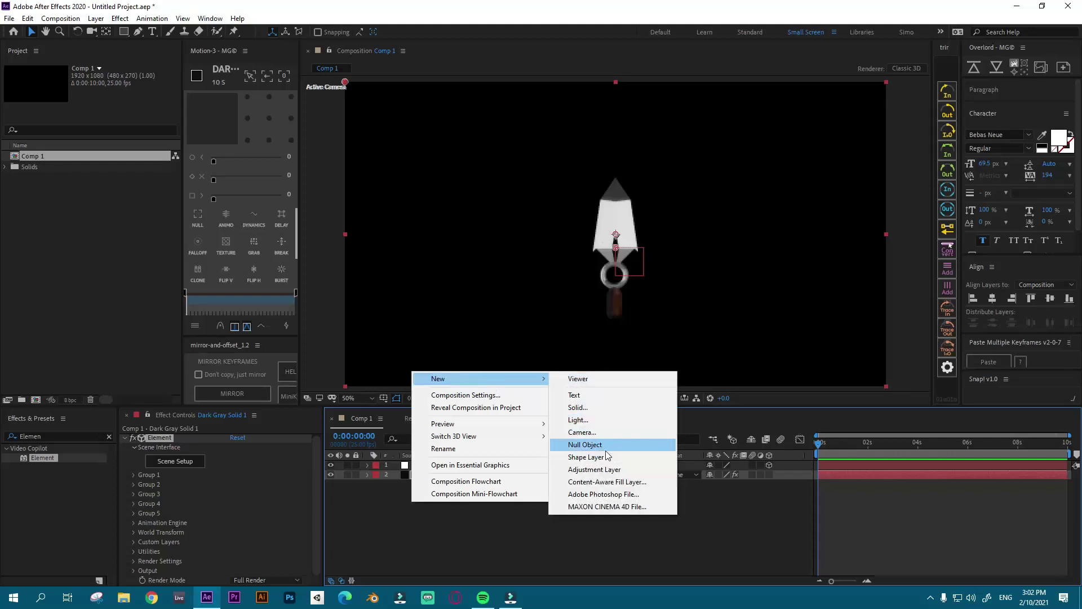
click(587, 420)
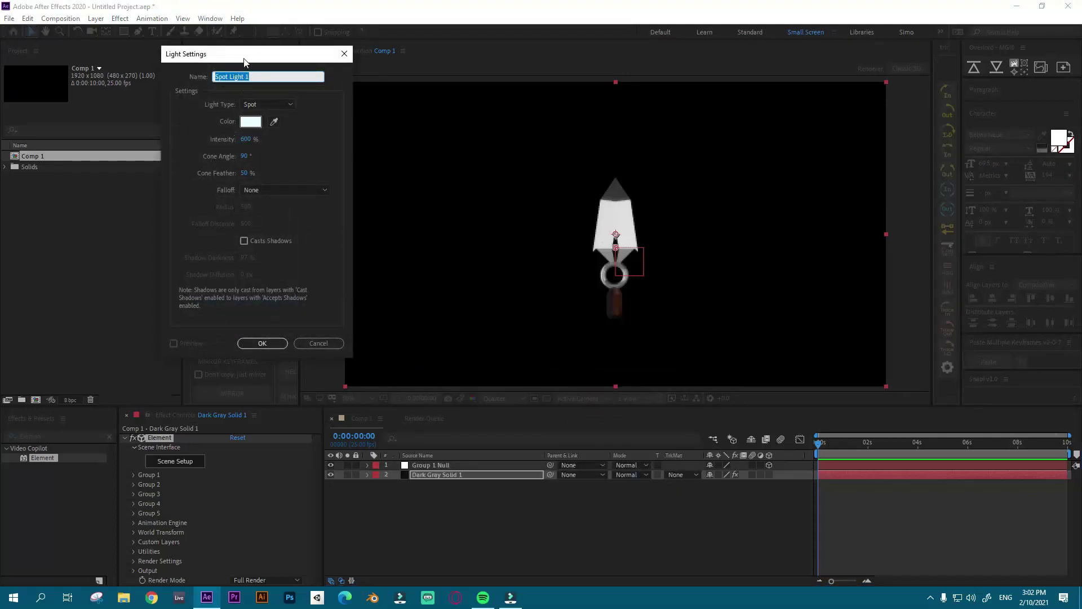
drag(245, 62, 271, 86)
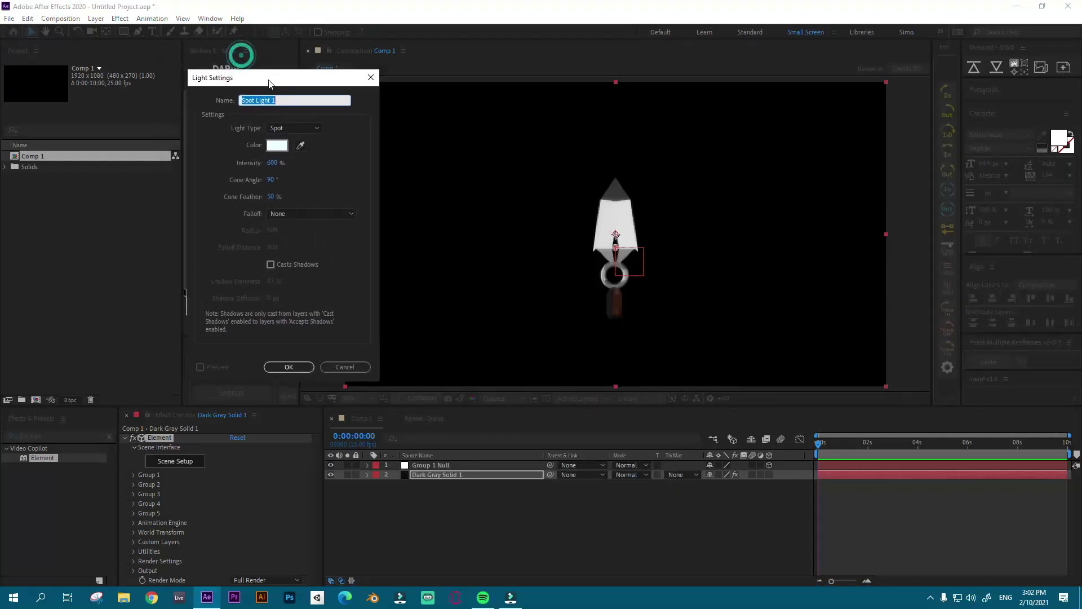
click(285, 129)
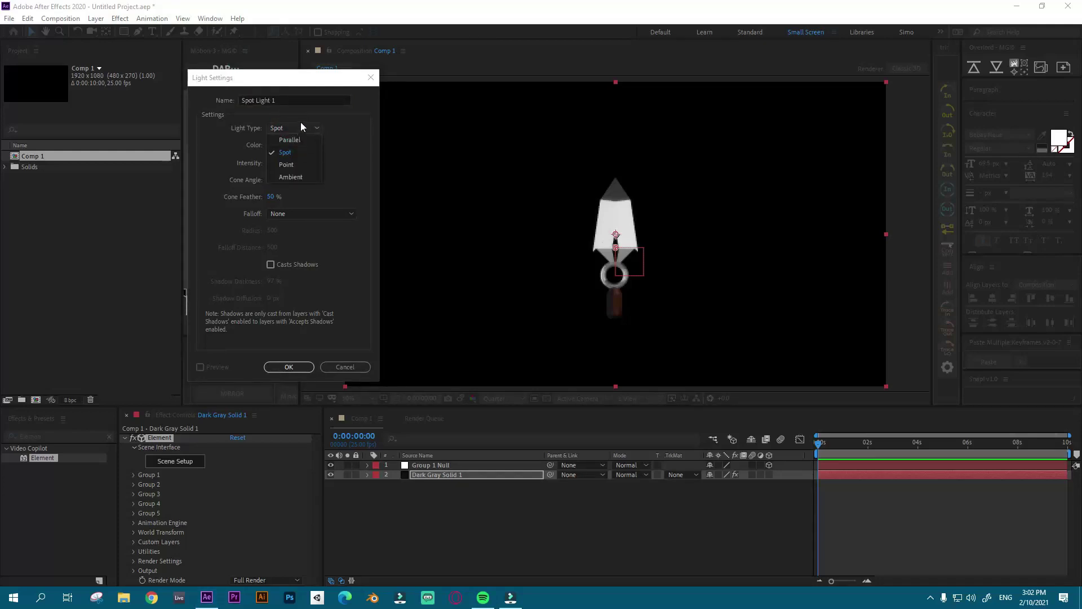
click(302, 126)
Step: Set the spot light's color to a bright sky blue and create the light
click(276, 145)
click(113, 55)
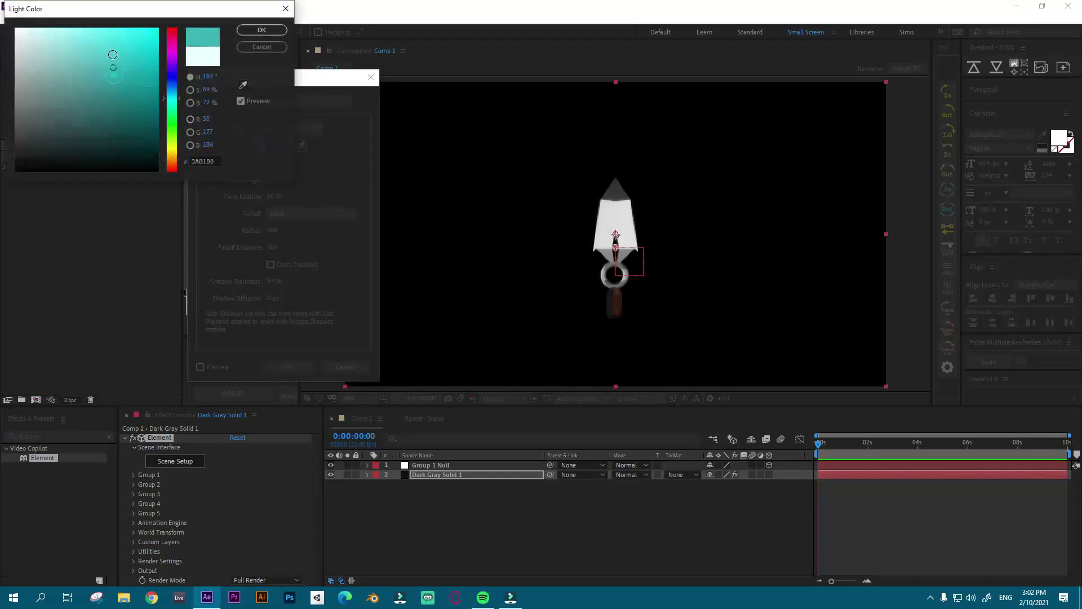
drag(113, 68, 114, 48)
drag(172, 108, 172, 89)
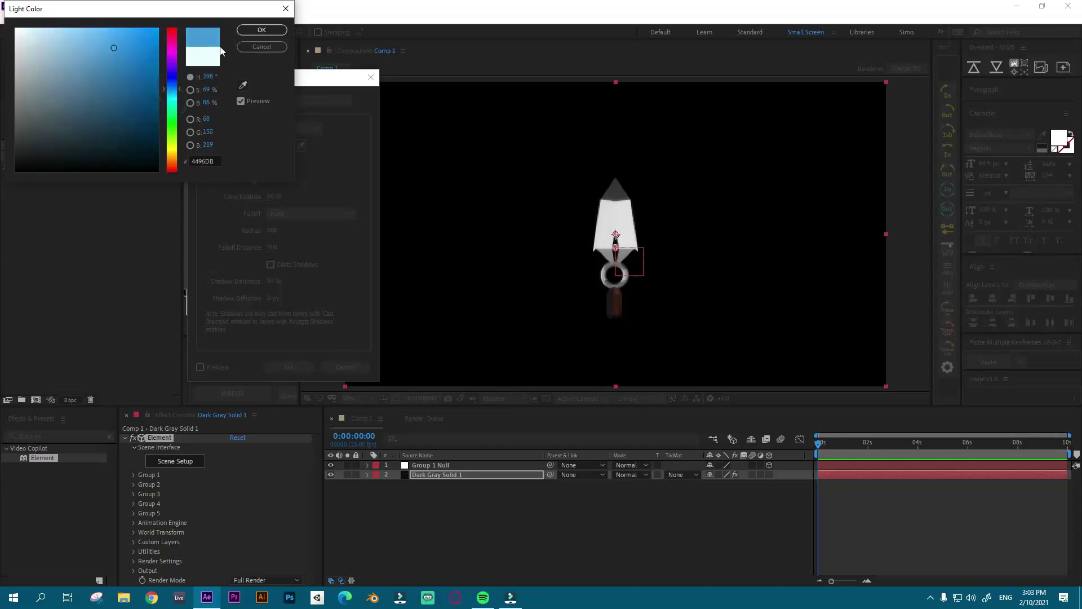
click(124, 28)
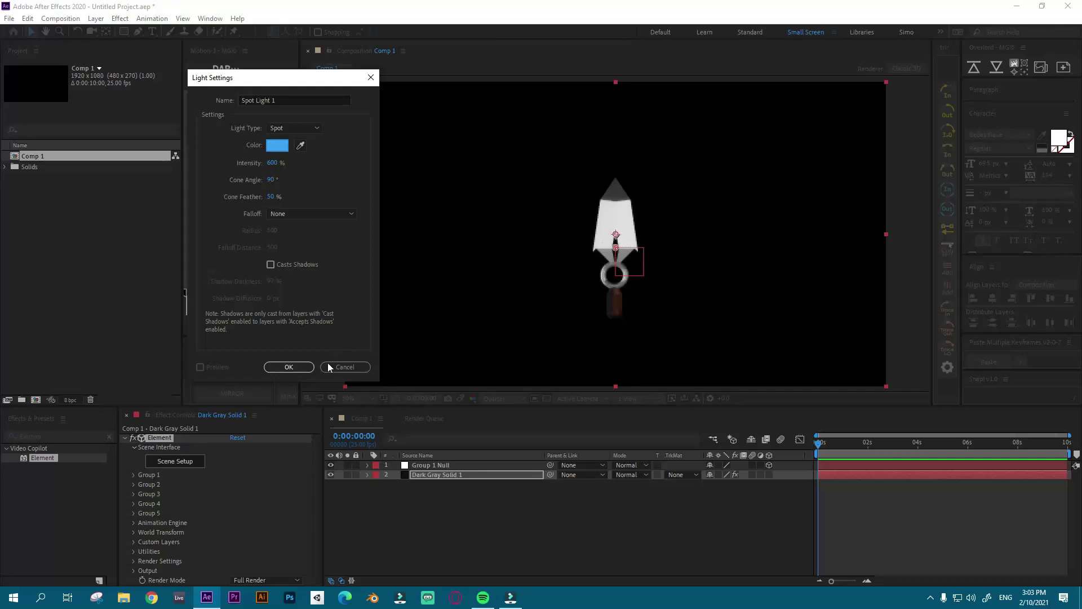
click(294, 368)
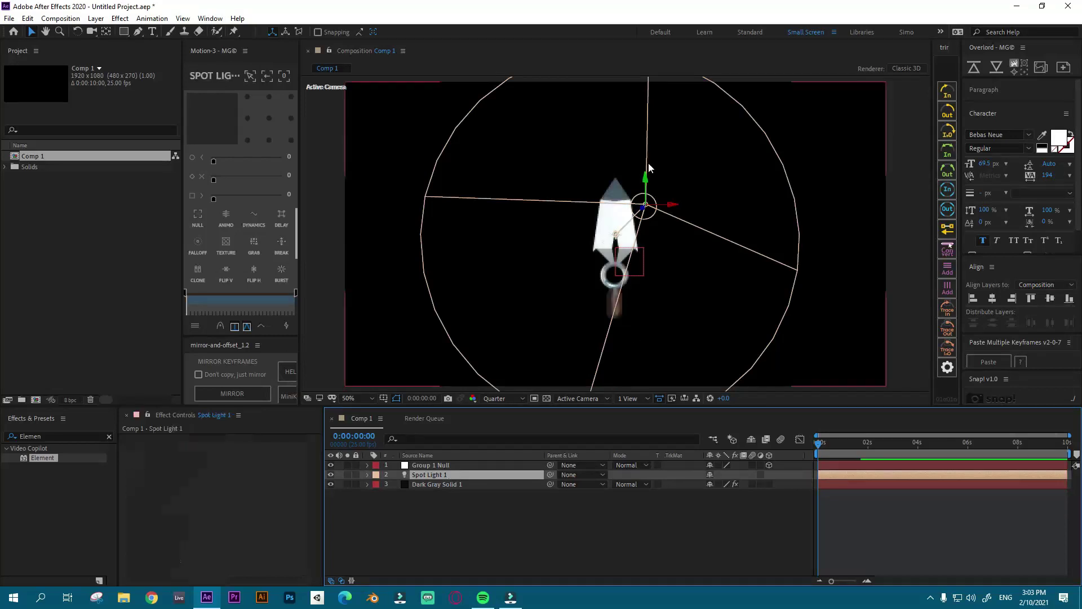
Step: Move Spot Light 1 up above the composition frame so it lights the knife's blade tip from above
drag(647, 180, 663, 29)
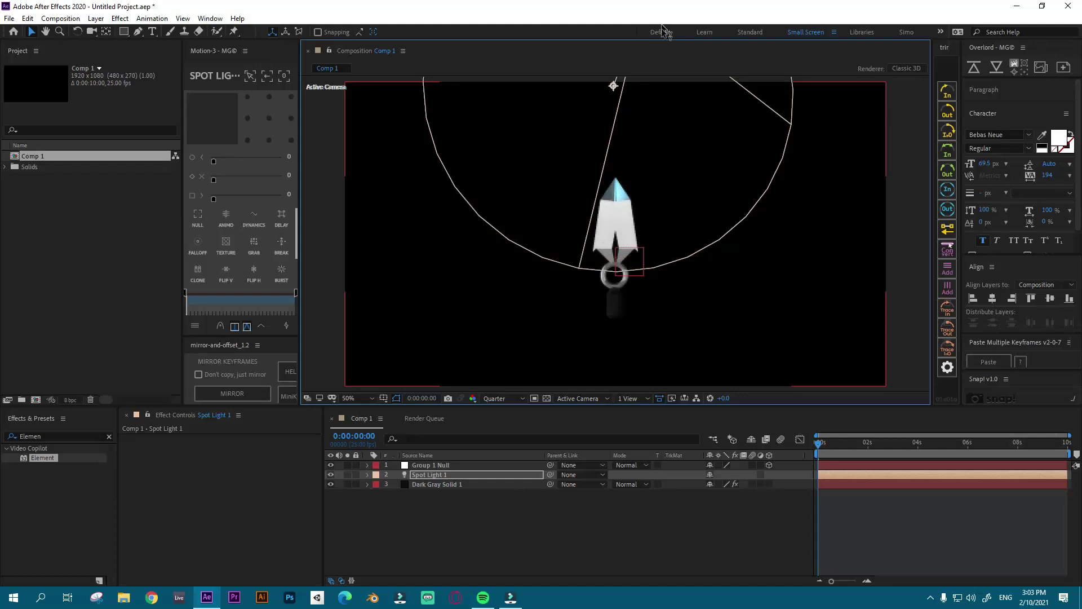
key(comma)
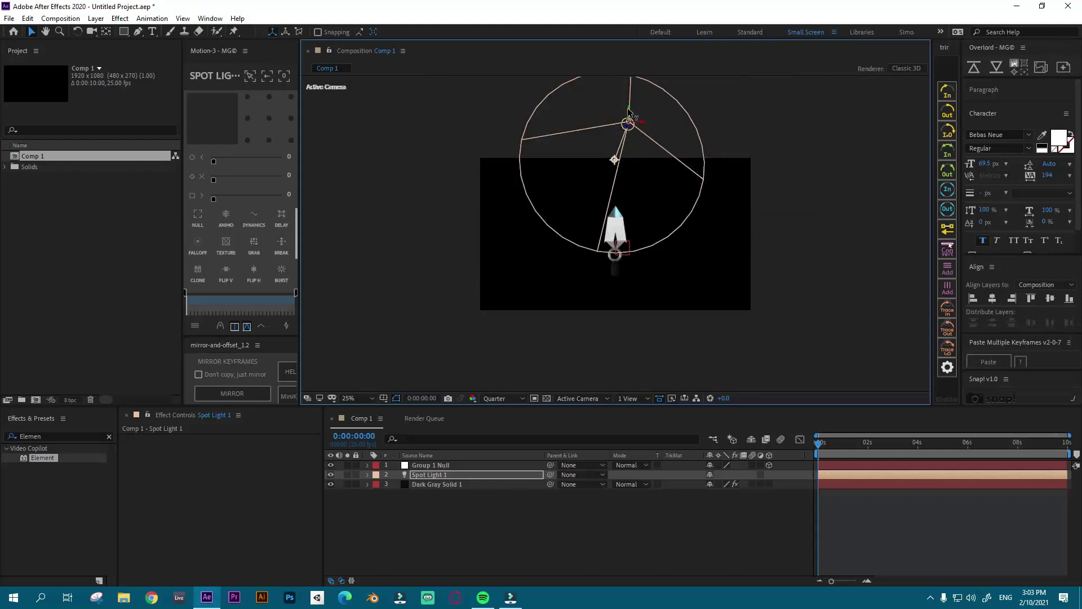
drag(629, 120, 629, 125)
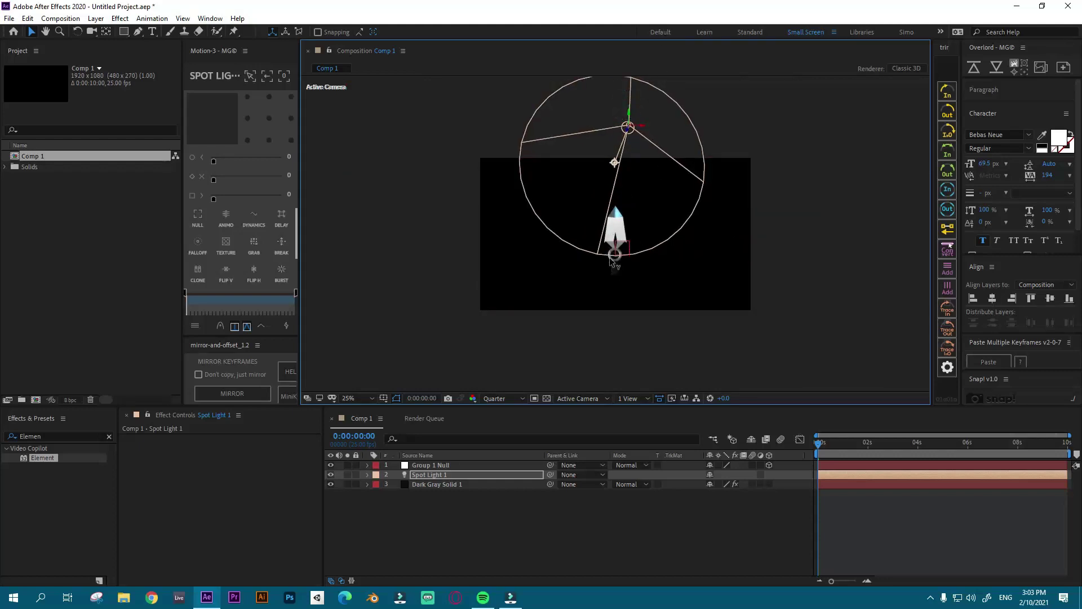
Step: Scale the Group 1 Null up uniformly to 731%
scroll(610, 258, down, 1)
scroll(610, 259, up, 1)
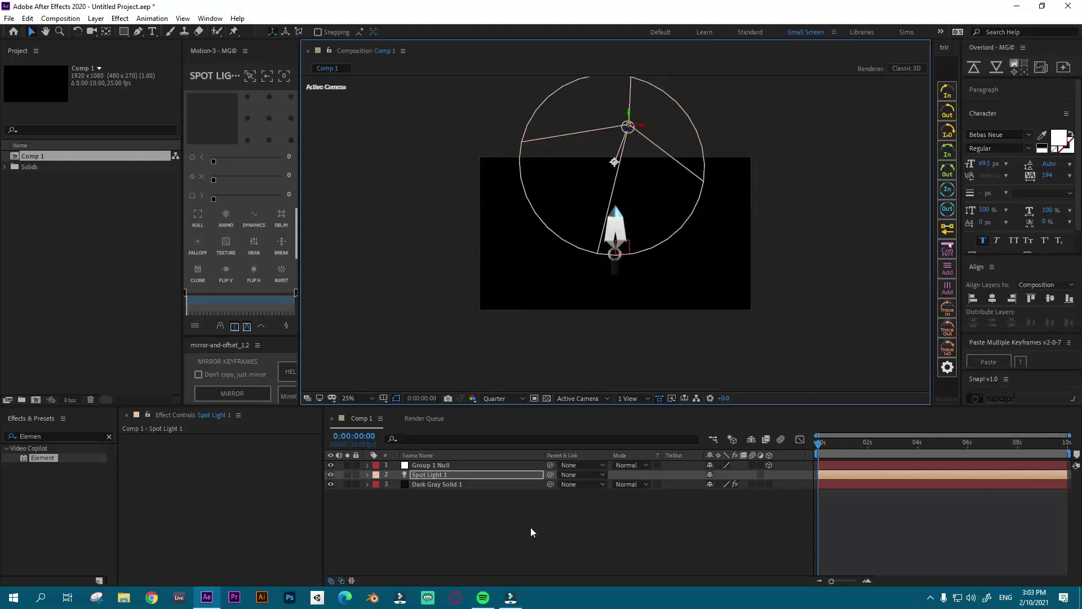
click(438, 499)
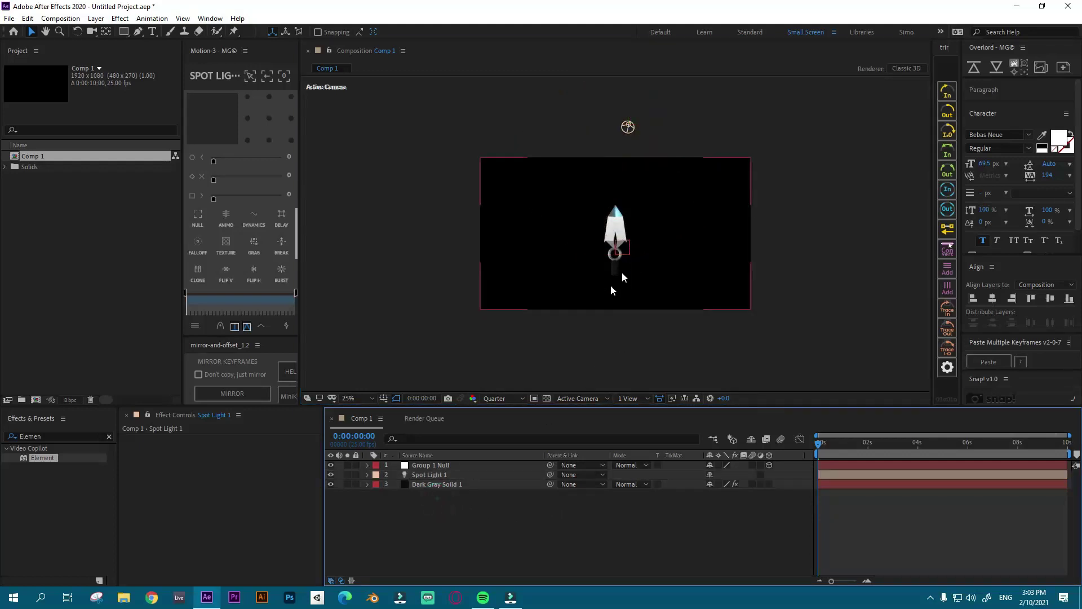
click(431, 466)
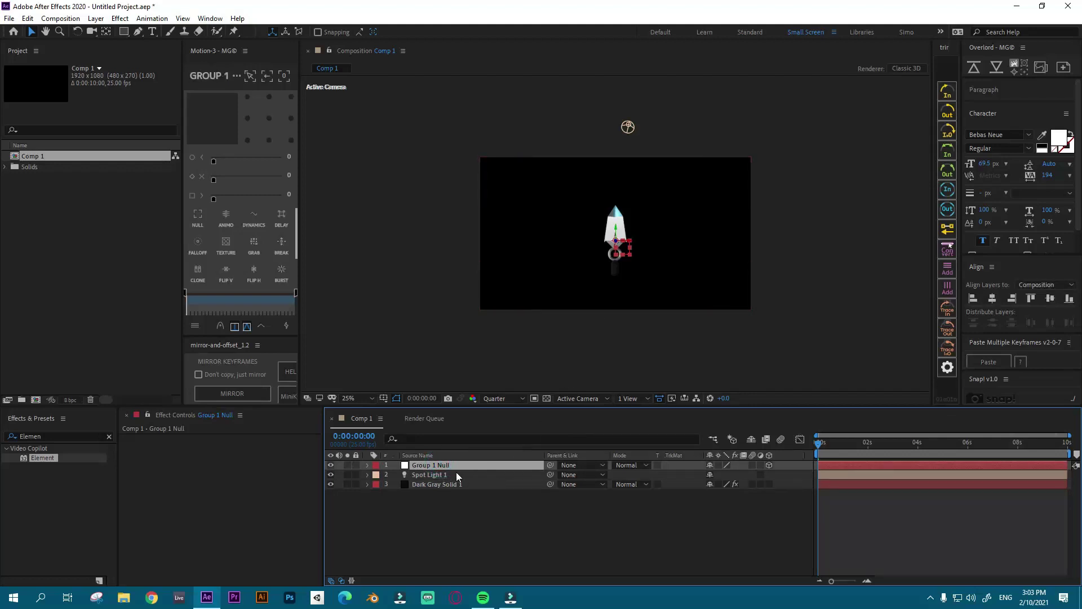
key(s)
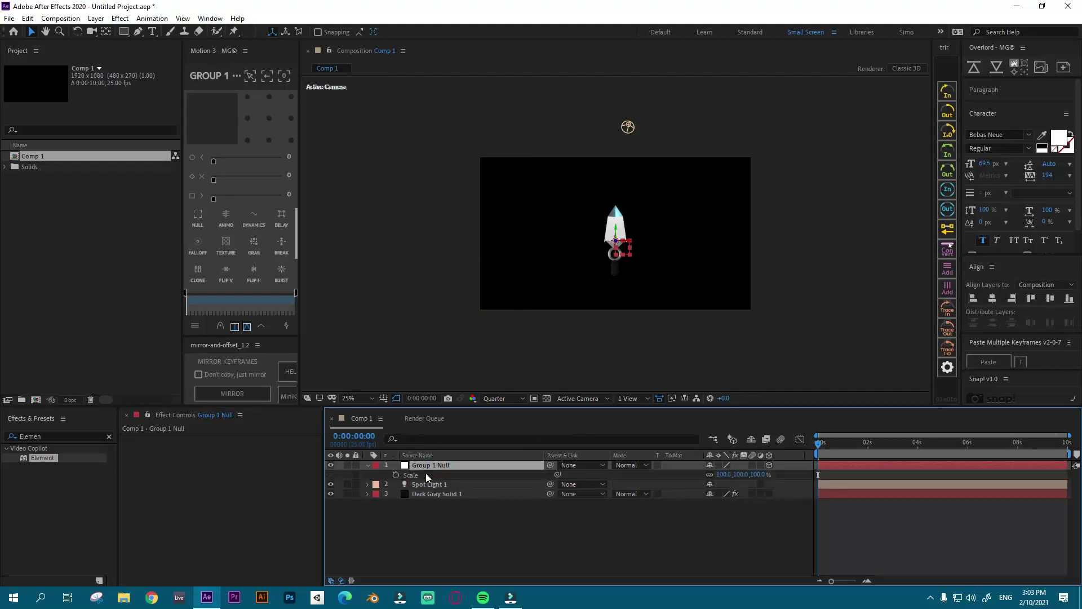
click(414, 473)
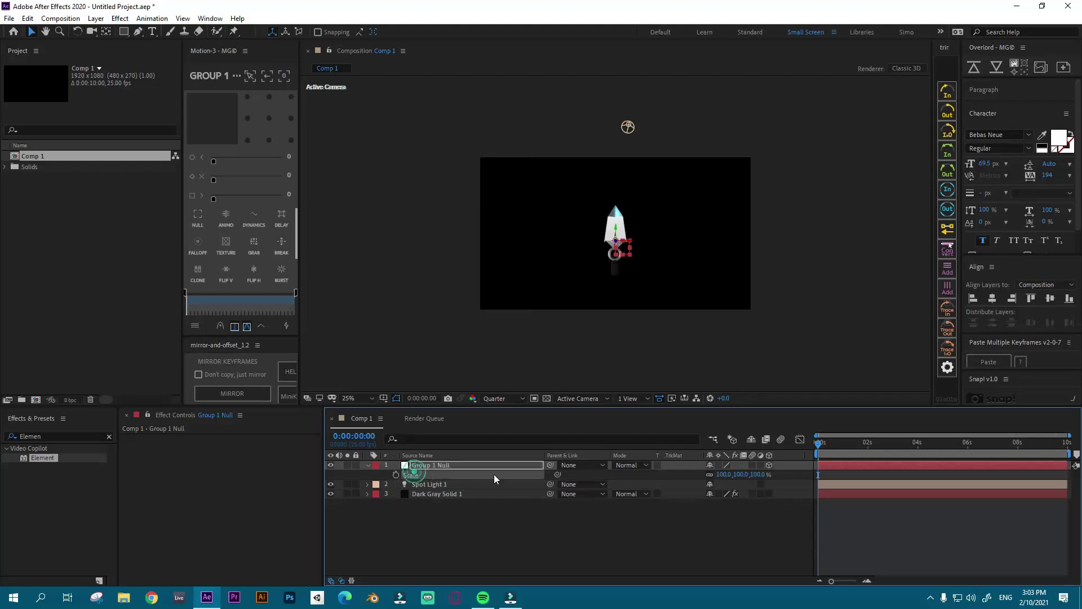
drag(722, 475, 1071, 466)
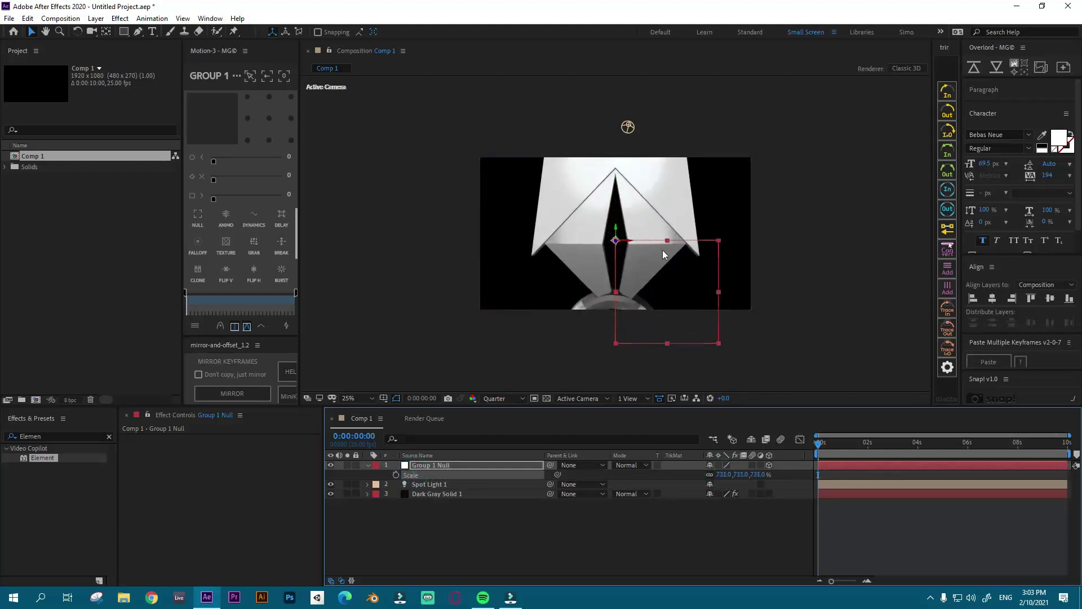
Step: Move the Group 1 Null down and to the right until the knife sits below the composition frame
click(599, 170)
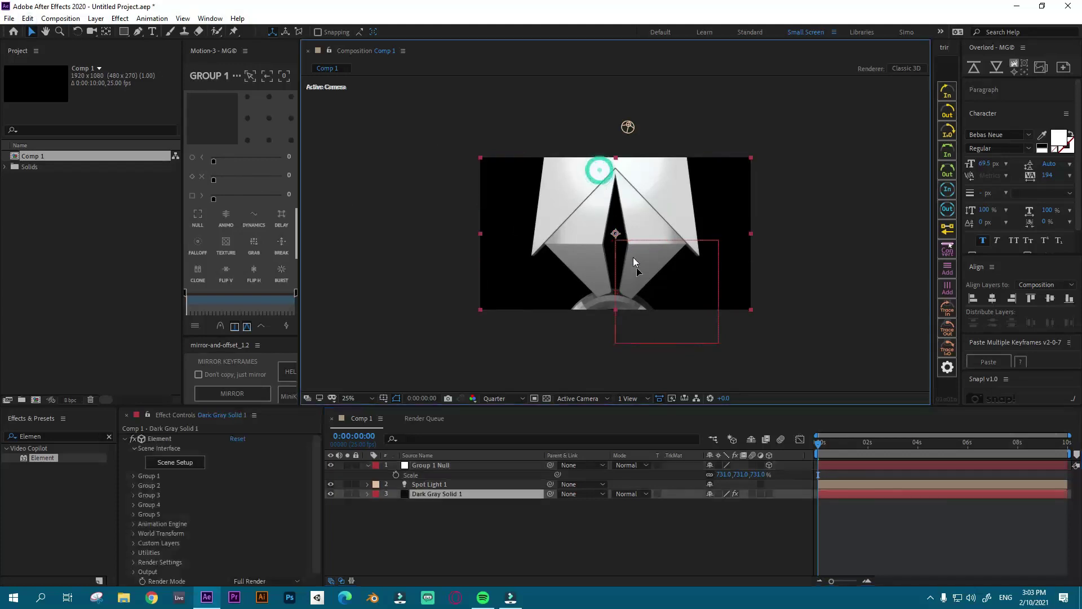
drag(633, 257, 646, 293)
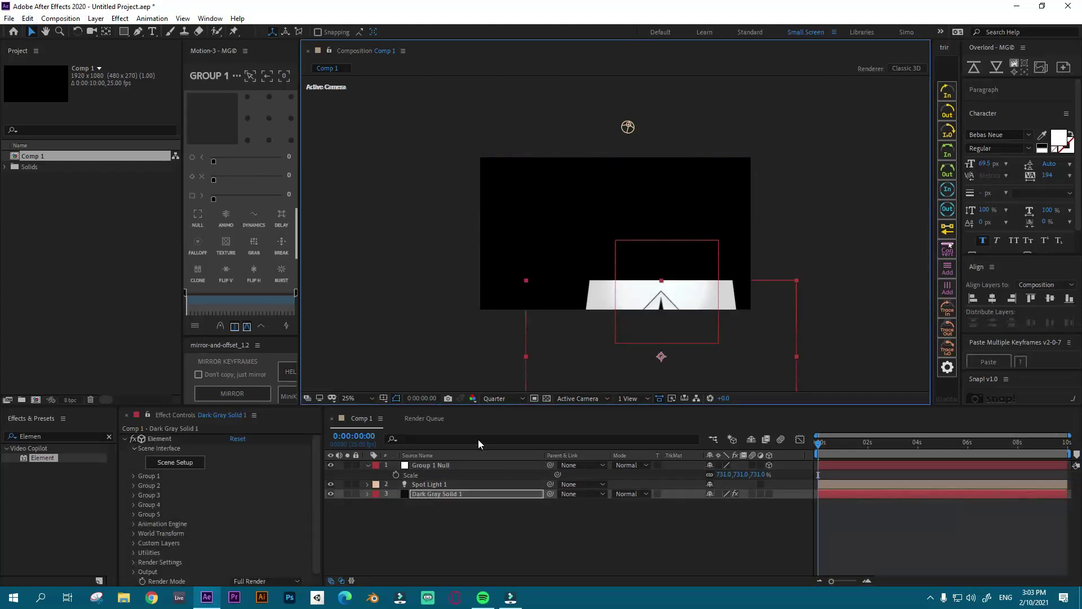
click(444, 465)
click(443, 466)
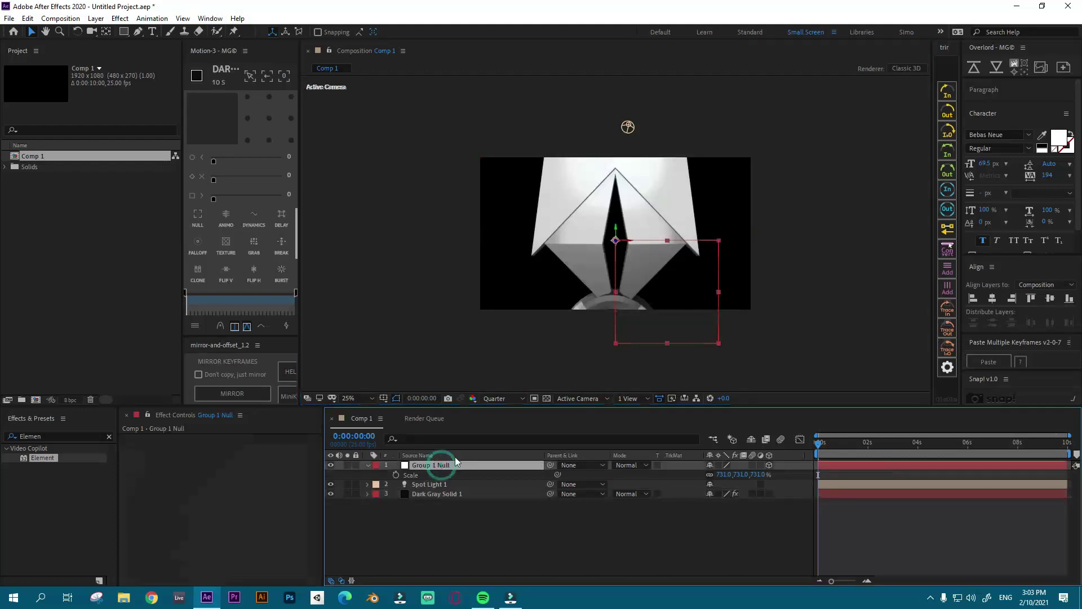
drag(616, 231, 711, 564)
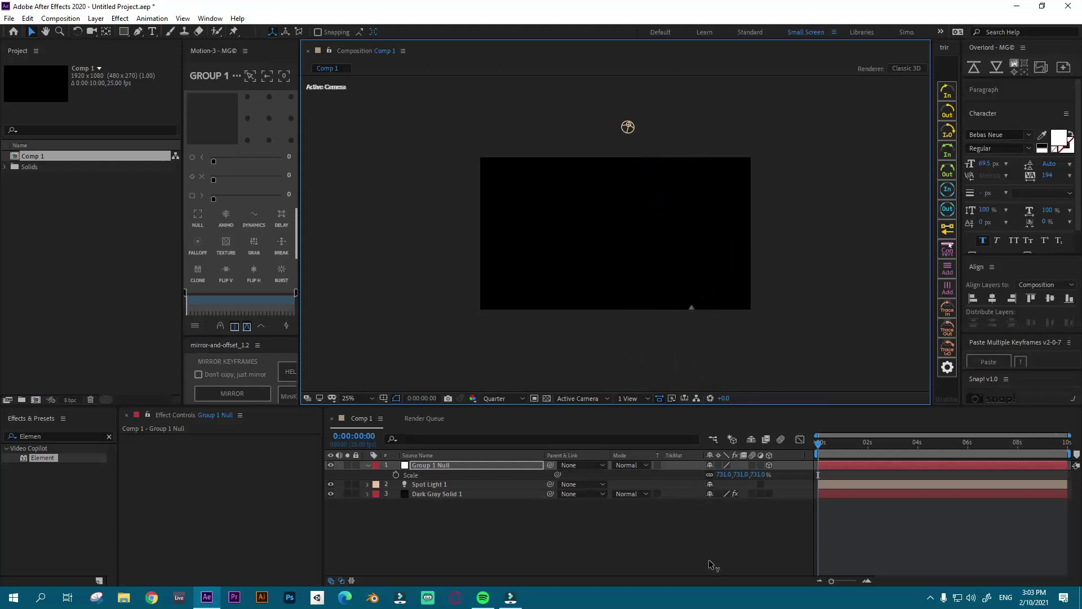
Step: Set Scale and Position keyframes on the Group 1 Null at 0:00:00:00
click(395, 475)
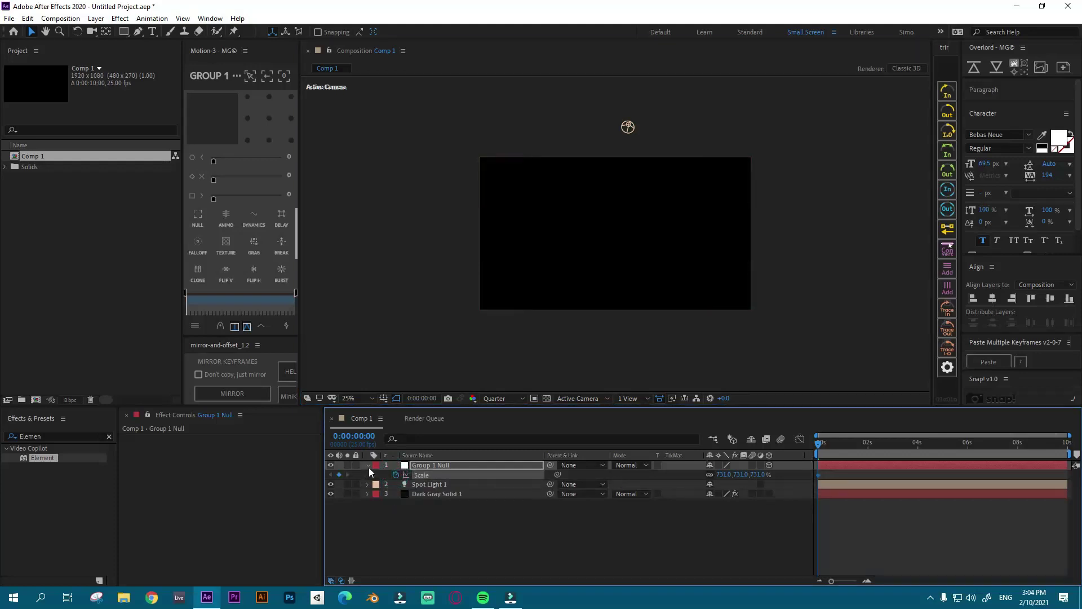
click(427, 466)
key(p)
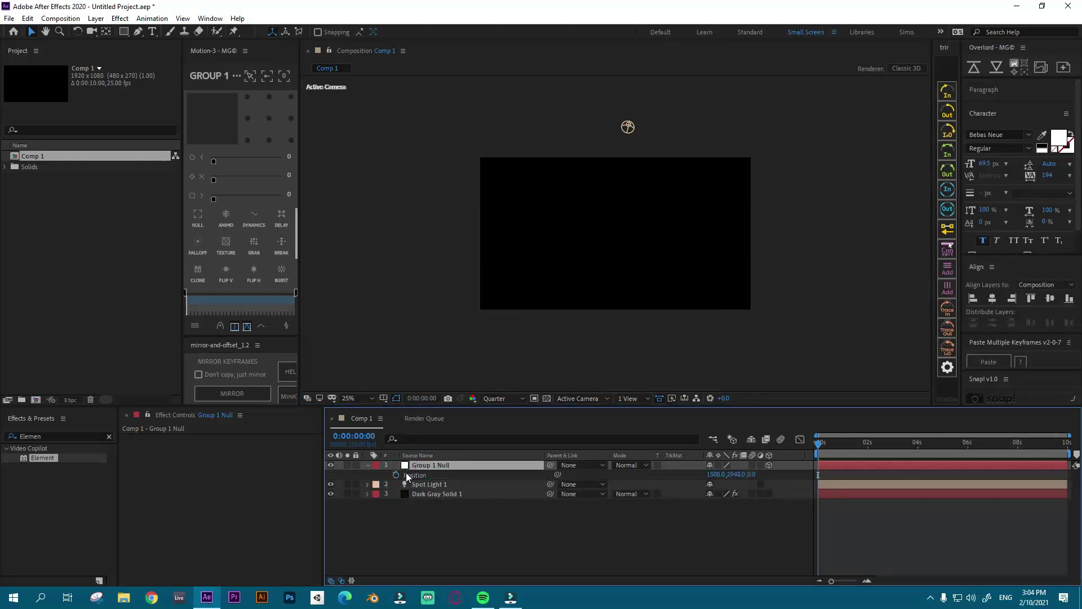
click(396, 475)
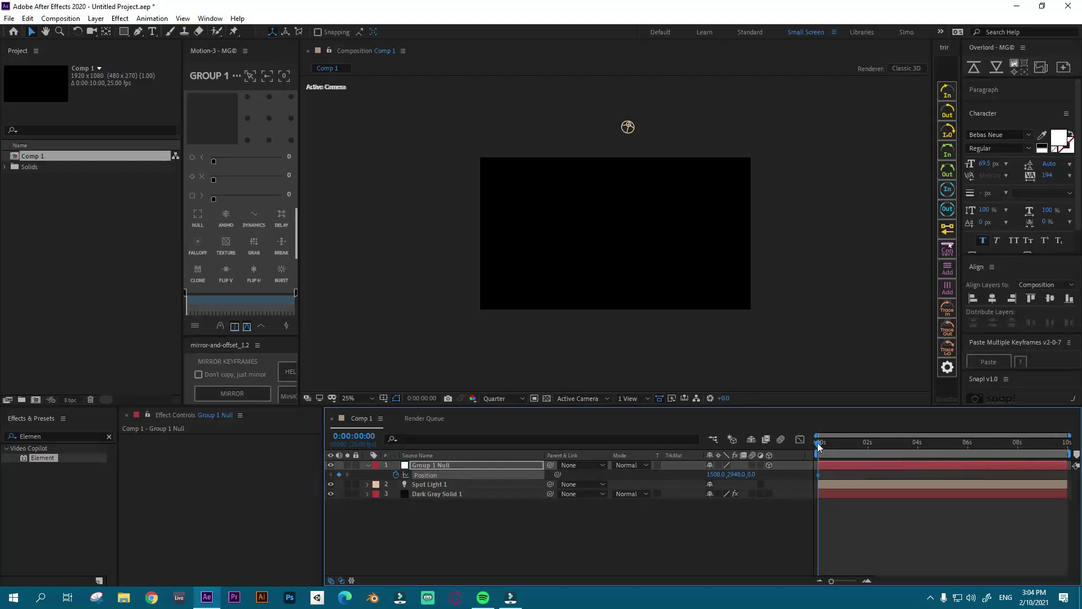
Step: At 0:00:00:23, keyframe the Group 1 Null's position near the frame's center, at about 984, 552
mouse_move(819, 446)
mouse_down()
mouse_move(847, 447)
mouse_move(824, 448)
mouse_up()
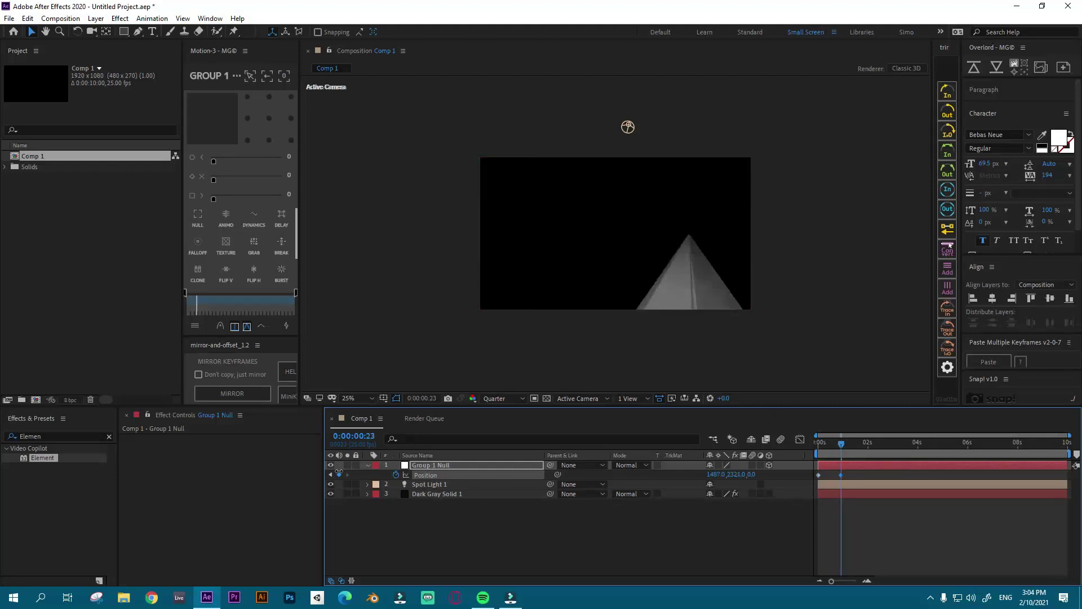
drag(722, 471, 706, 470)
click(733, 475)
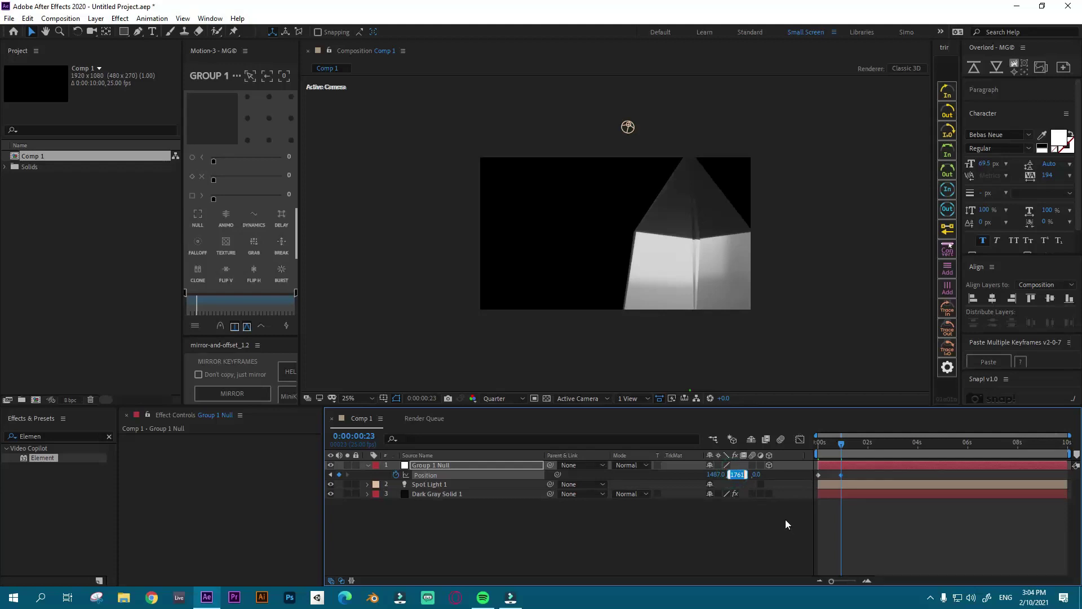
text(100)
key(Return)
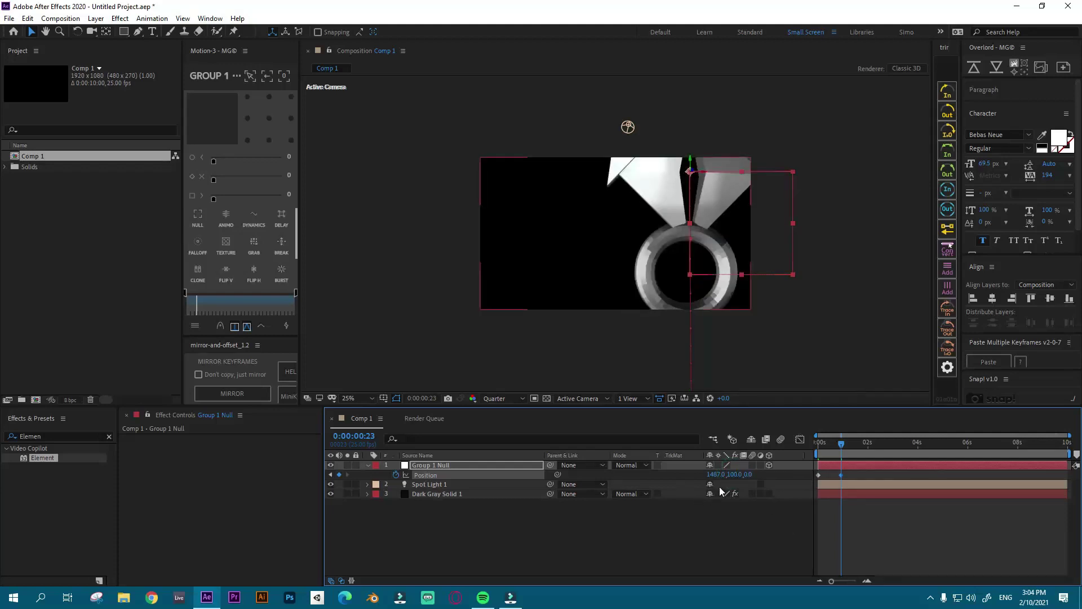
click(716, 475)
text(100)
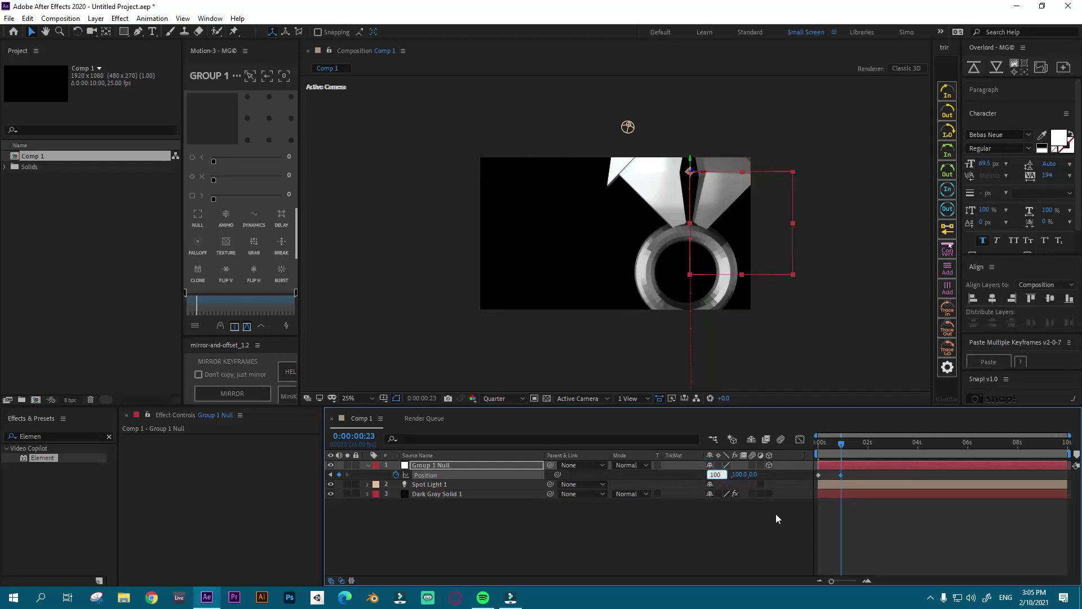
key(Return)
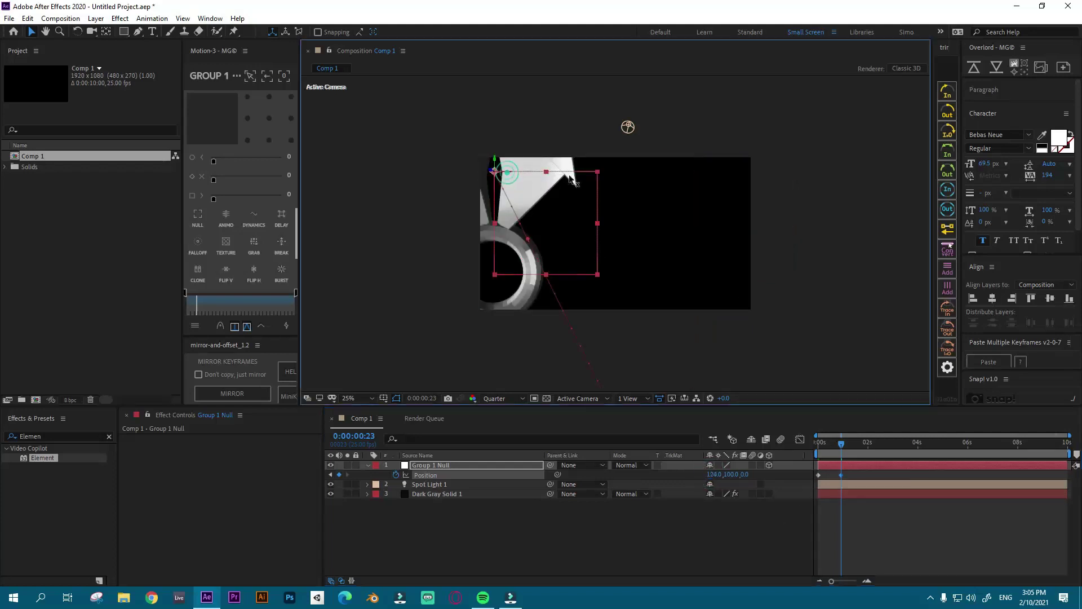
drag(510, 176, 622, 224)
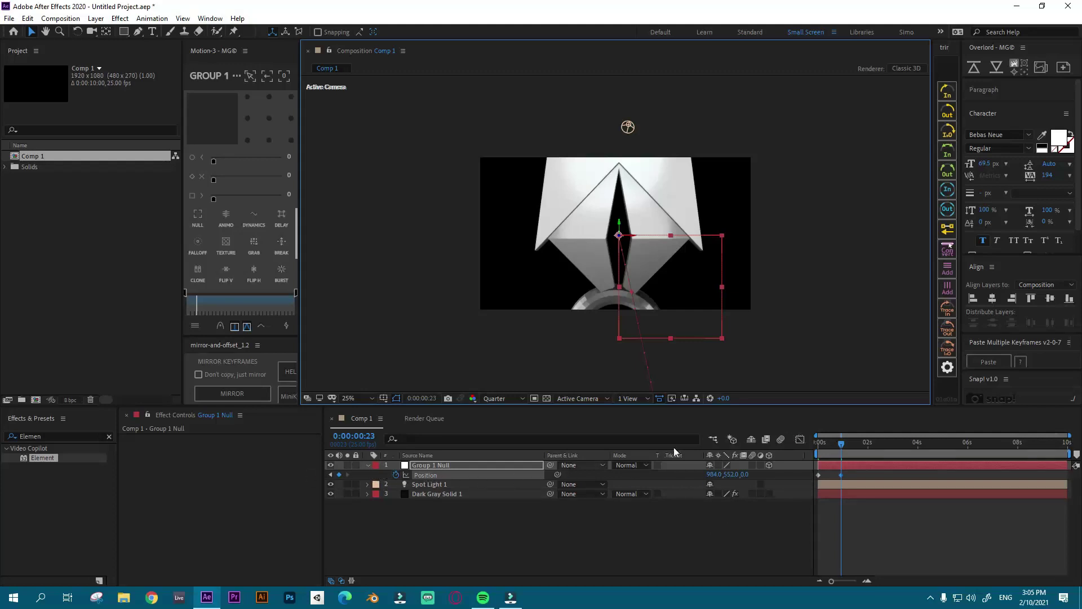
Step: Keyframe the Group 1 Null's Y Rotation from 0° at 0:00:00:00 to 180° at 0:00:00:21
mouse_move(831, 441)
mouse_down()
mouse_move(809, 444)
mouse_move(857, 453)
mouse_move(815, 453)
mouse_up()
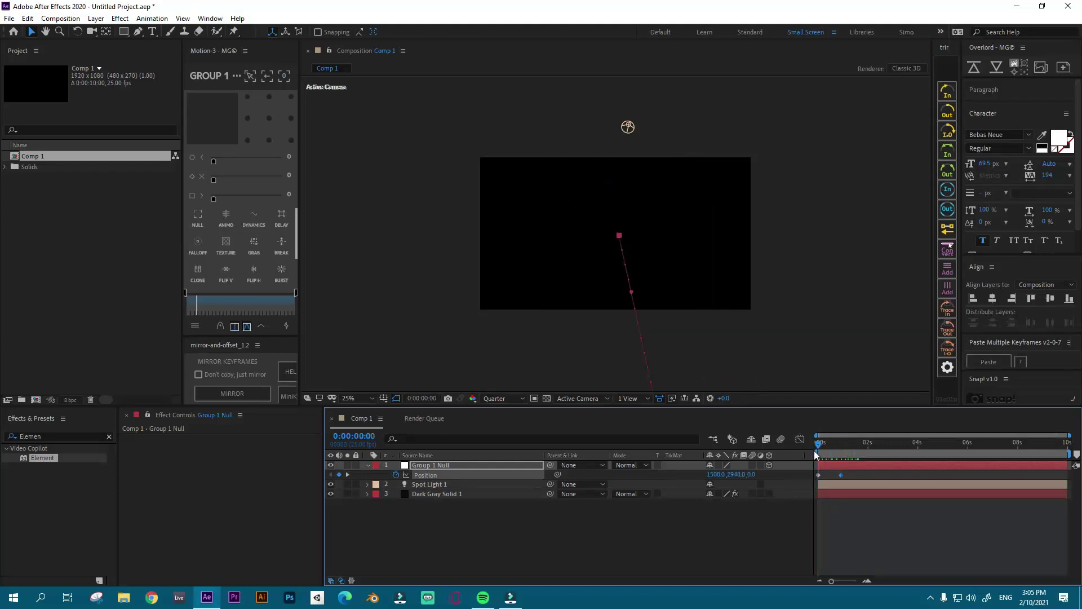
click(417, 465)
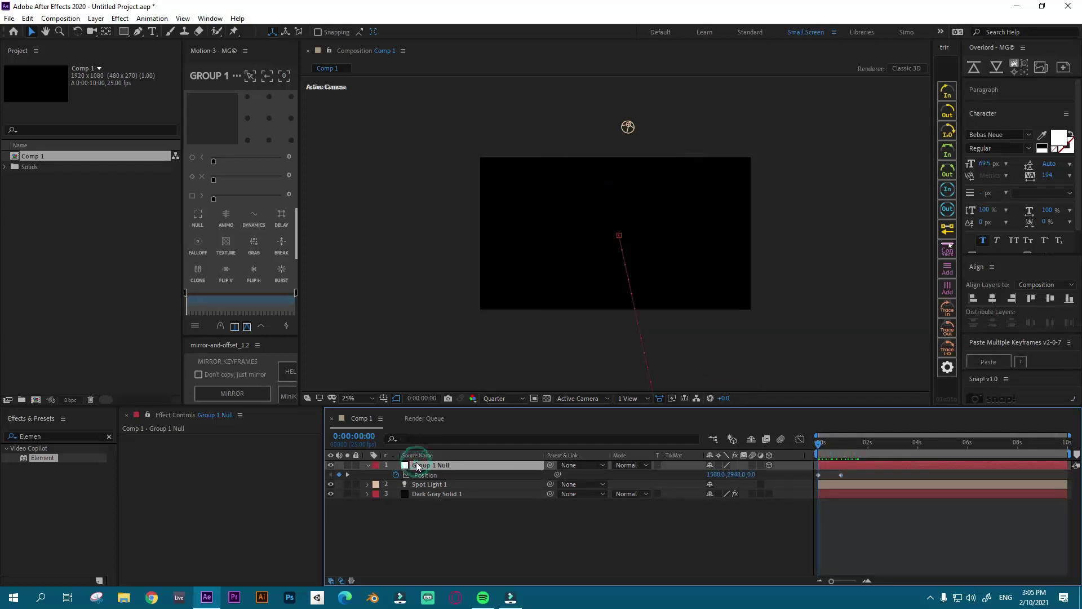
key(r)
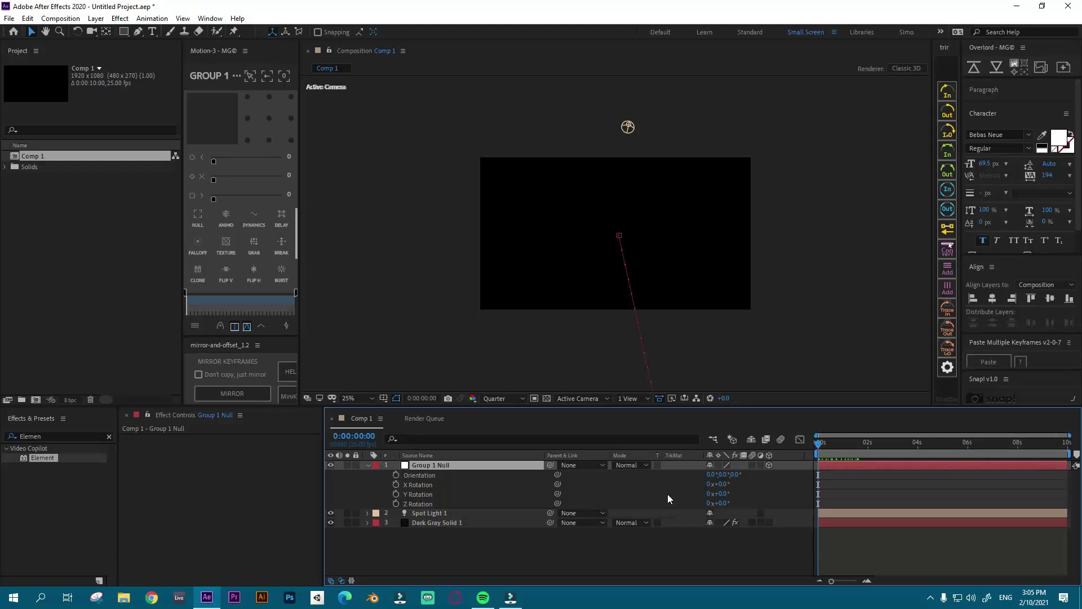
click(397, 493)
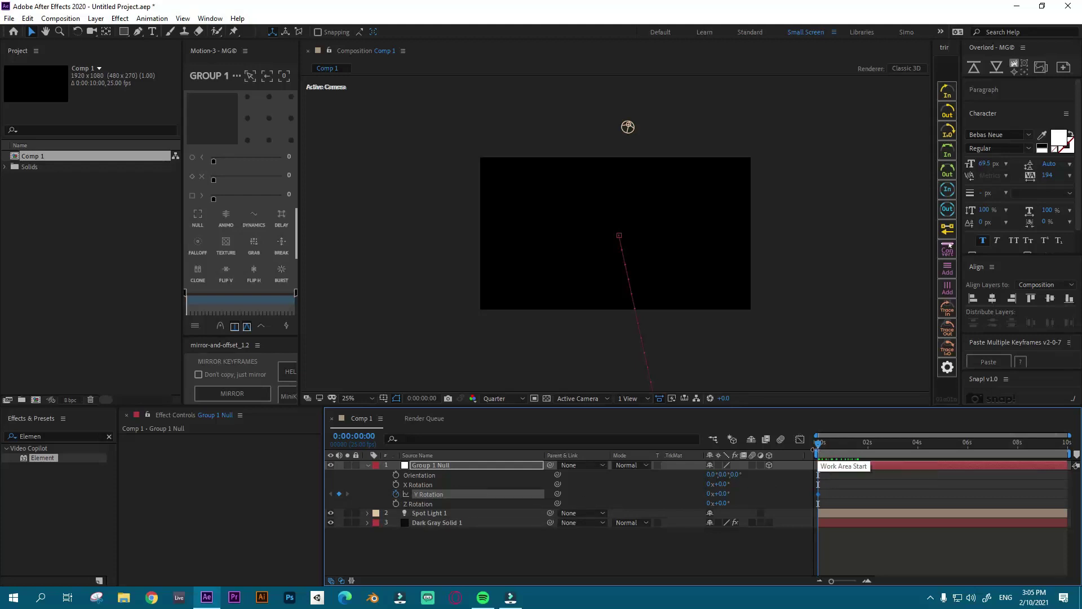
drag(847, 446, 839, 448)
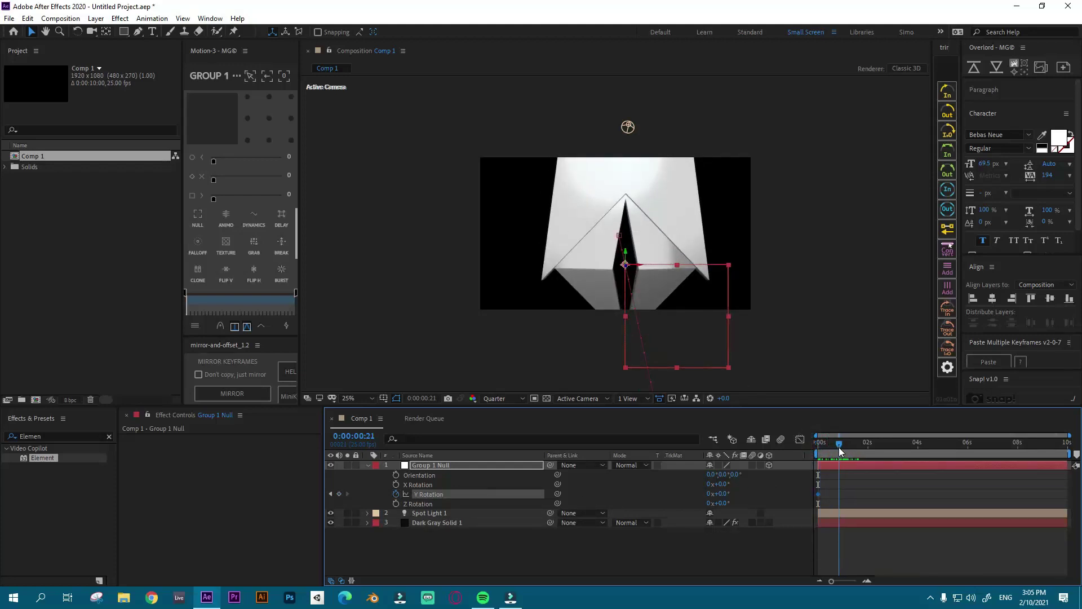
click(721, 495)
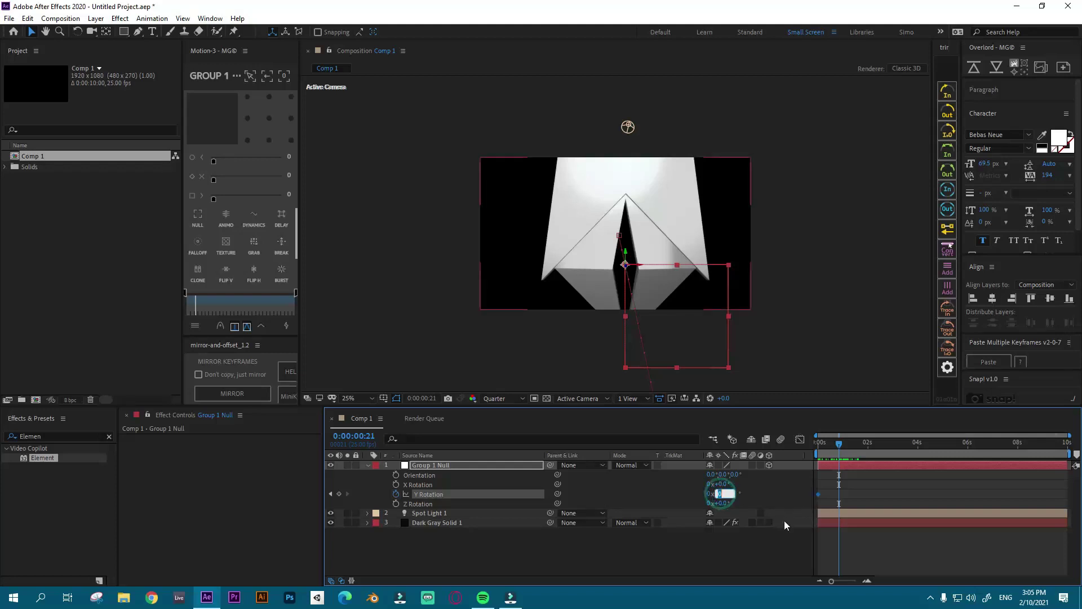
text(180)
key(Return)
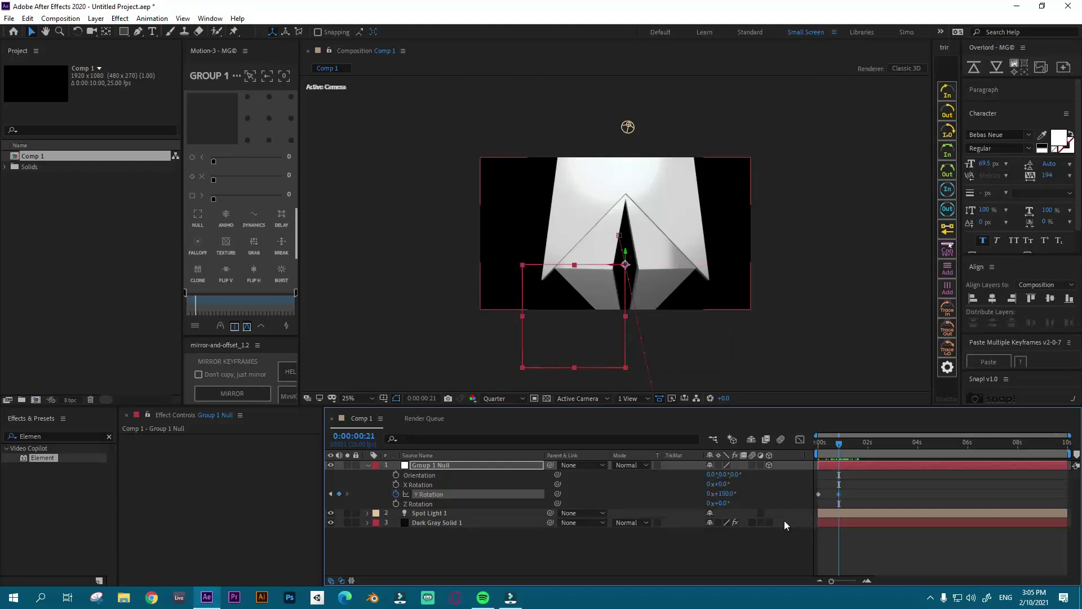
Step: Keyframe the null's Z Rotation from 0° at 0:00:00:00 to 40° at 0:00:00:10
drag(837, 447, 814, 451)
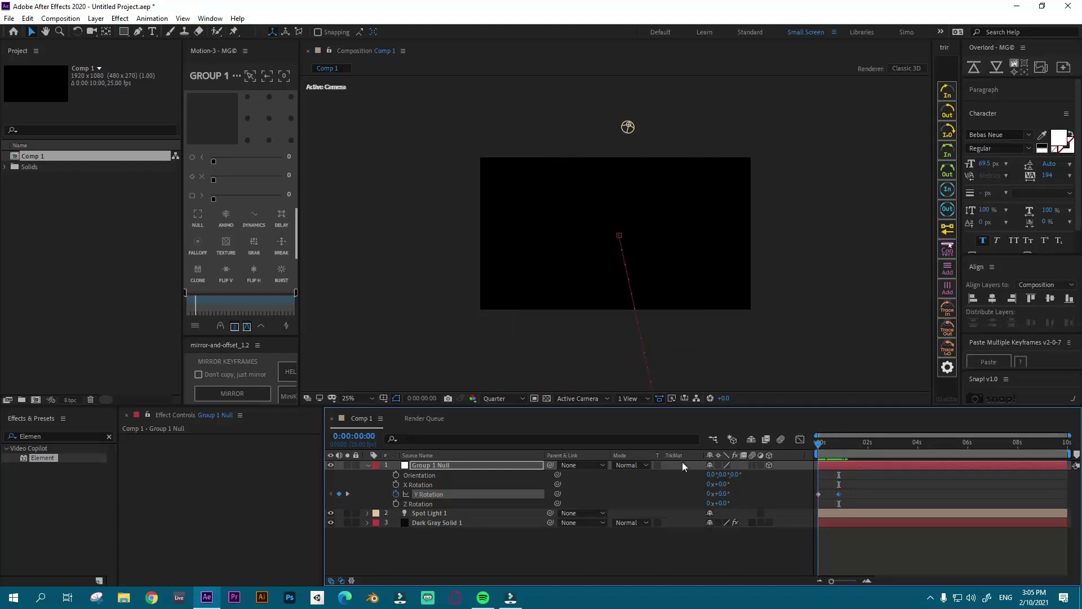
click(396, 503)
drag(820, 445, 829, 448)
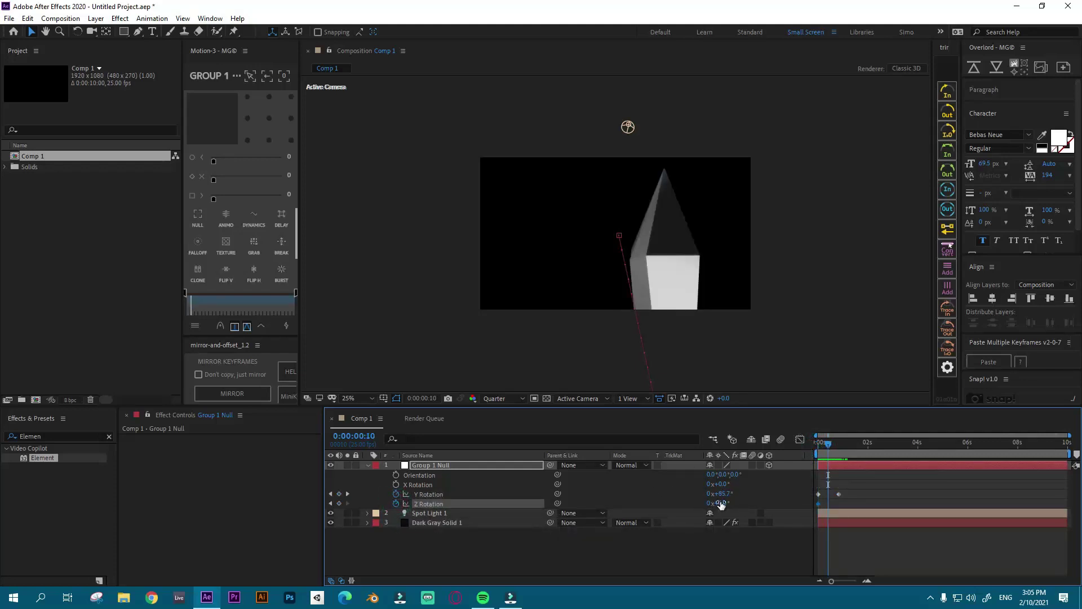
drag(721, 504, 746, 503)
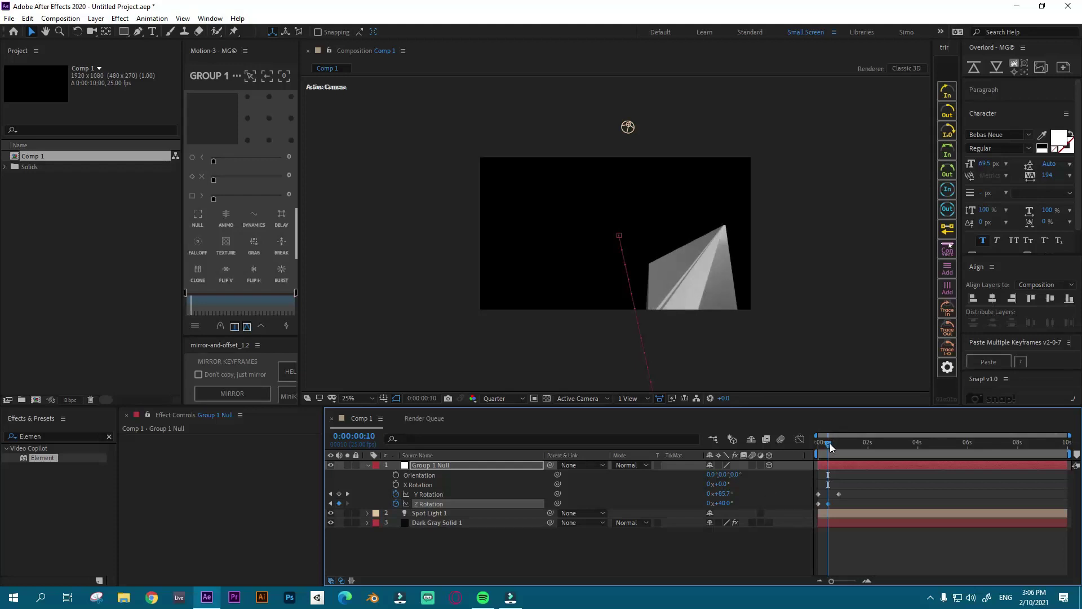
Step: Copy the initial 0° Z Rotation keyframe to 0:00:00:21 and preview the knife animation from the start
drag(828, 444, 839, 449)
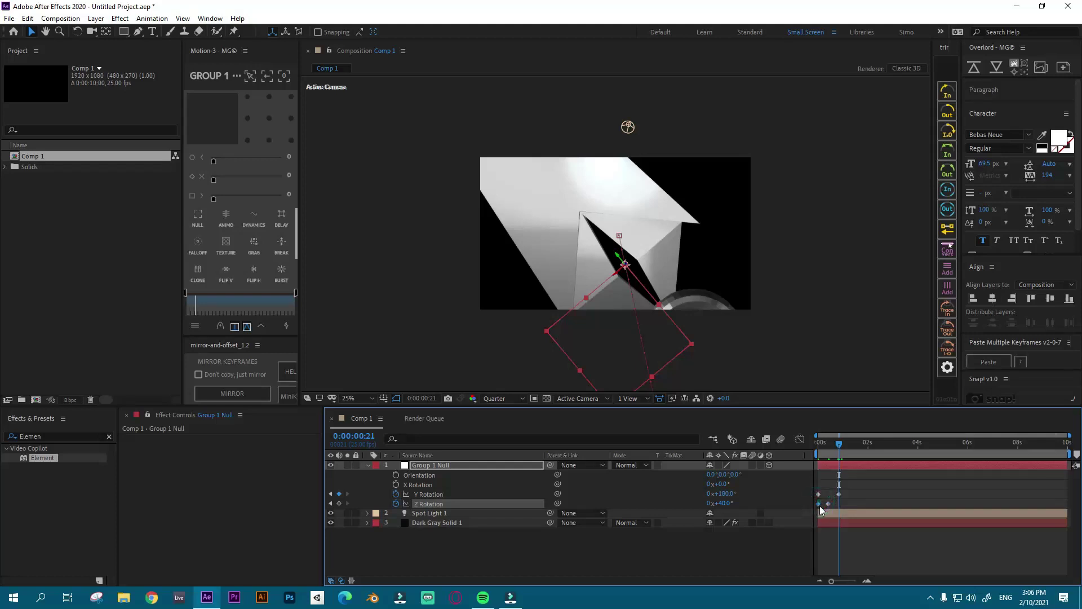
key(ctrl+v)
drag(839, 443, 780, 448)
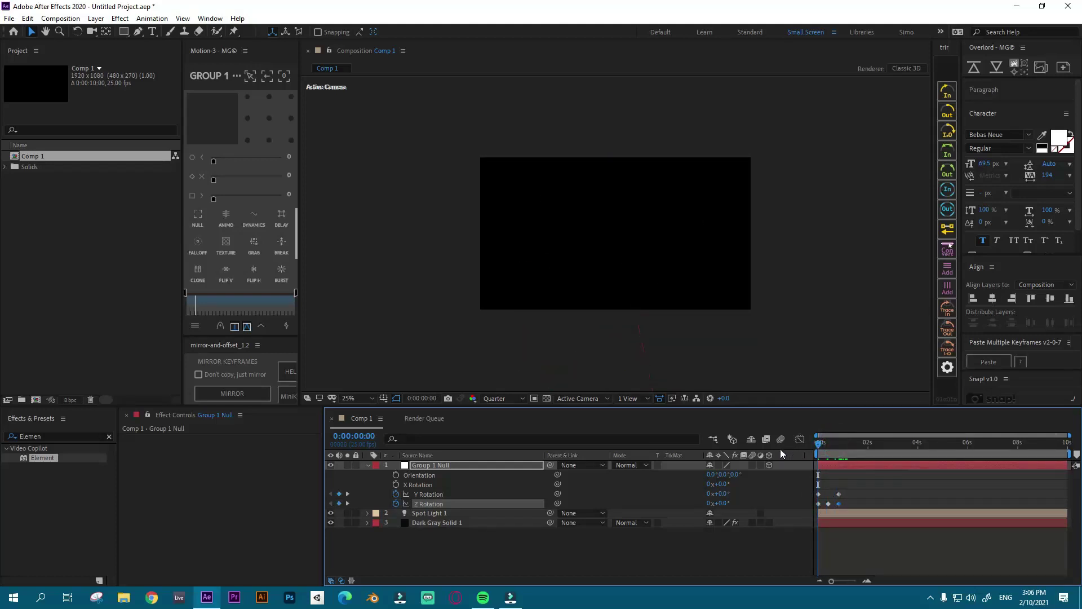
key(space)
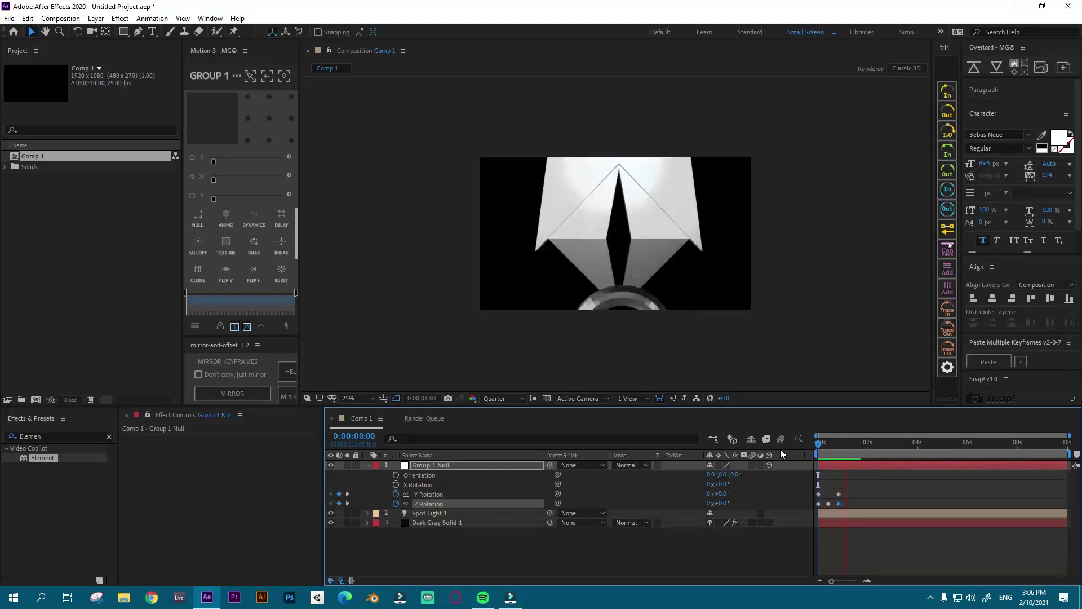
Step: Keyframe the Group 1 Null's Scale at 100% at 0:00:01:00 and preview the animation from the start
click(816, 443)
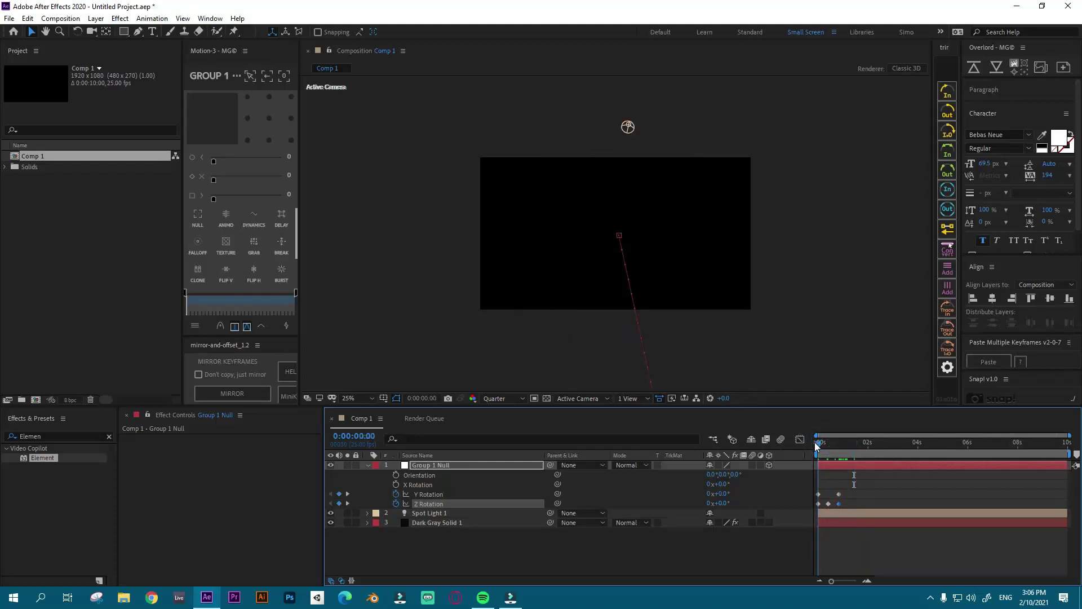
click(430, 467)
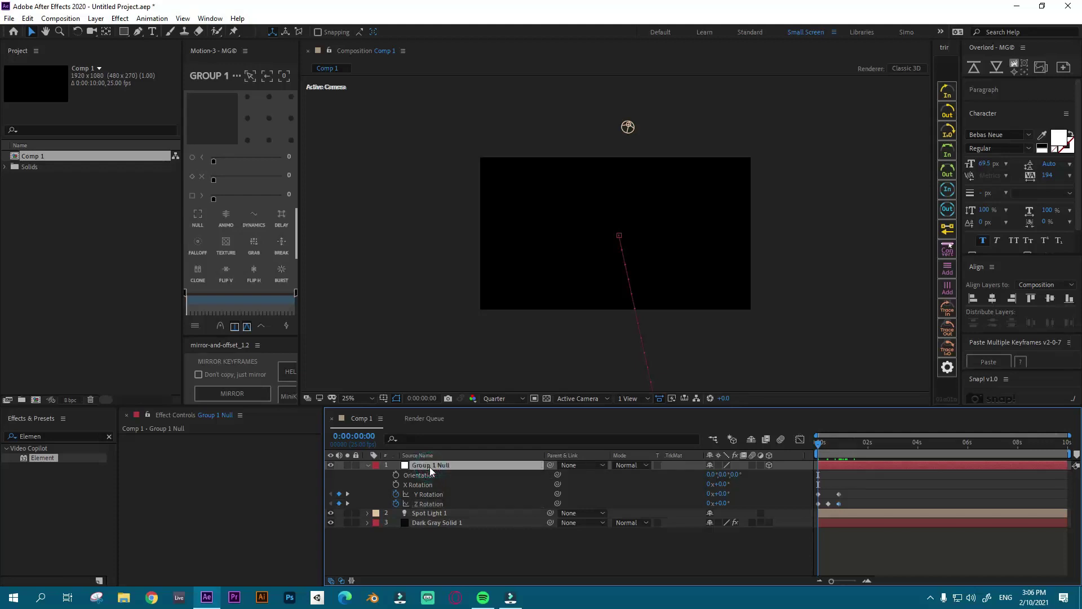
key(s)
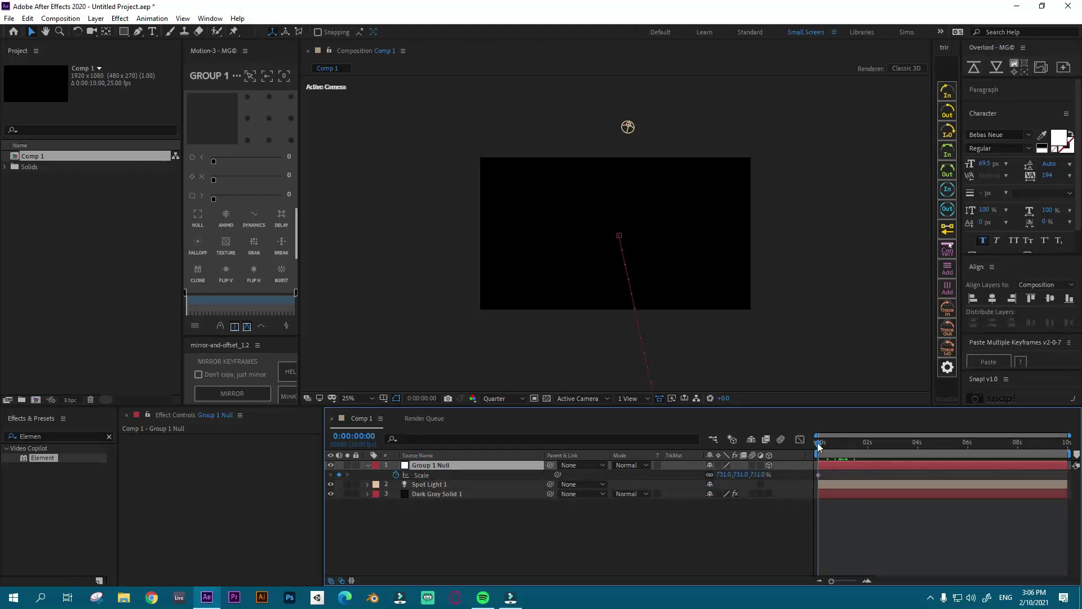
drag(819, 445, 841, 449)
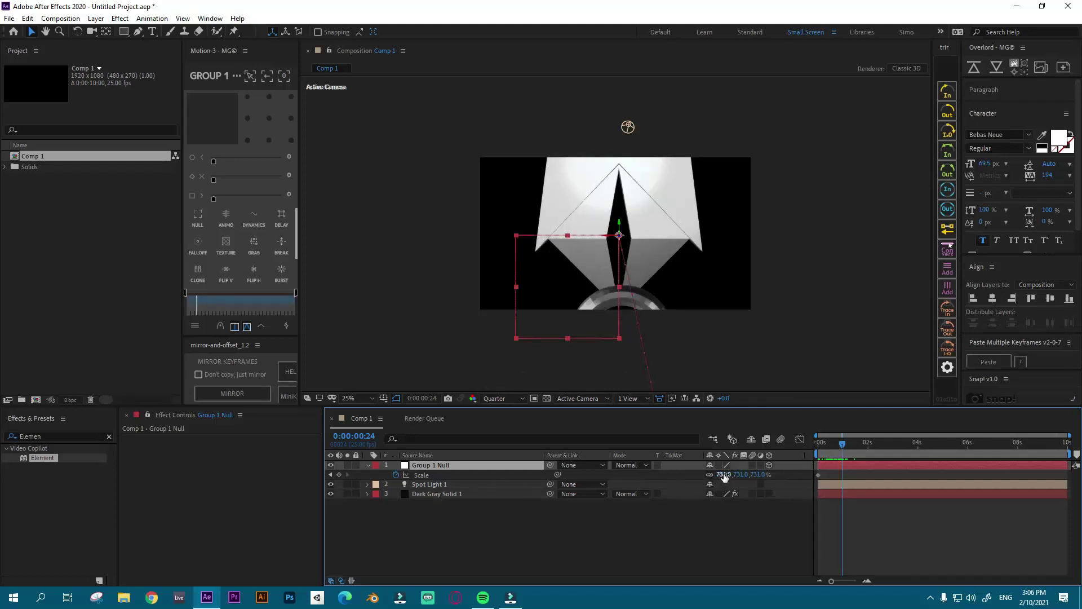
drag(833, 445, 843, 447)
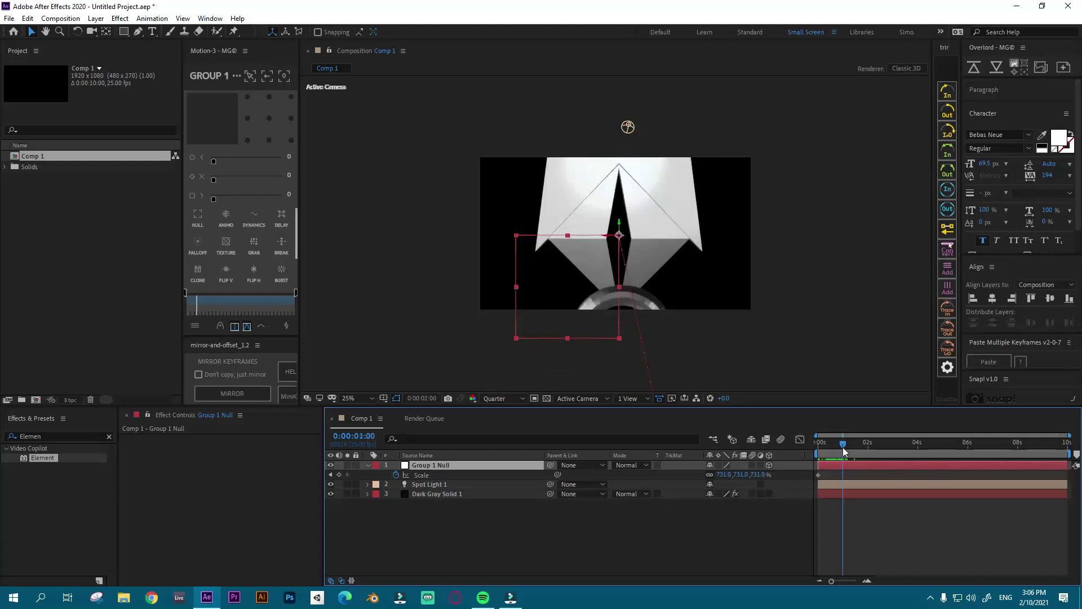
click(721, 474)
text(100)
key(Return)
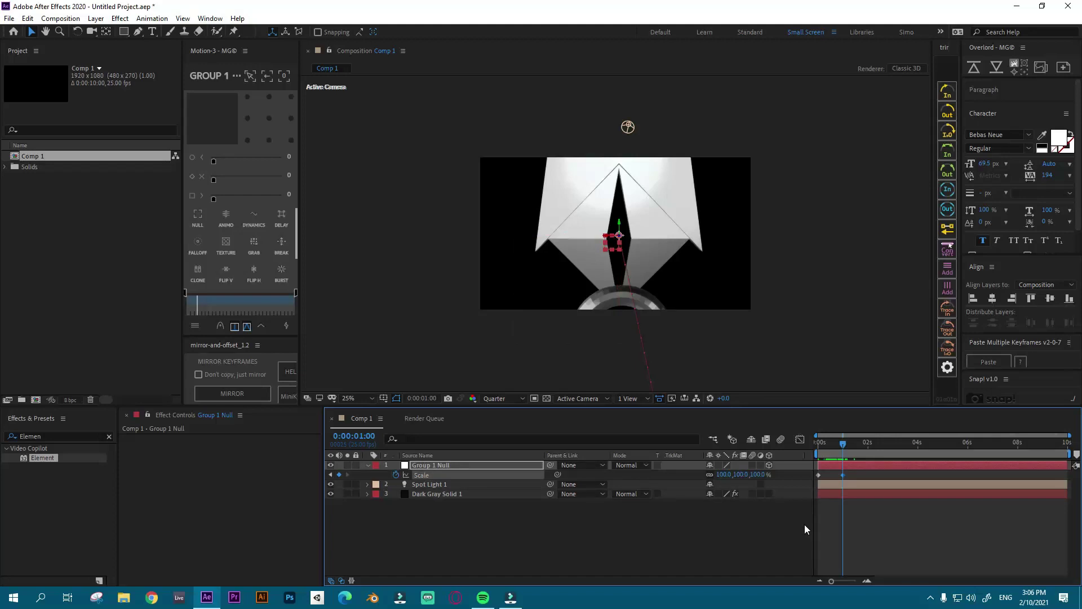
drag(840, 444, 812, 442)
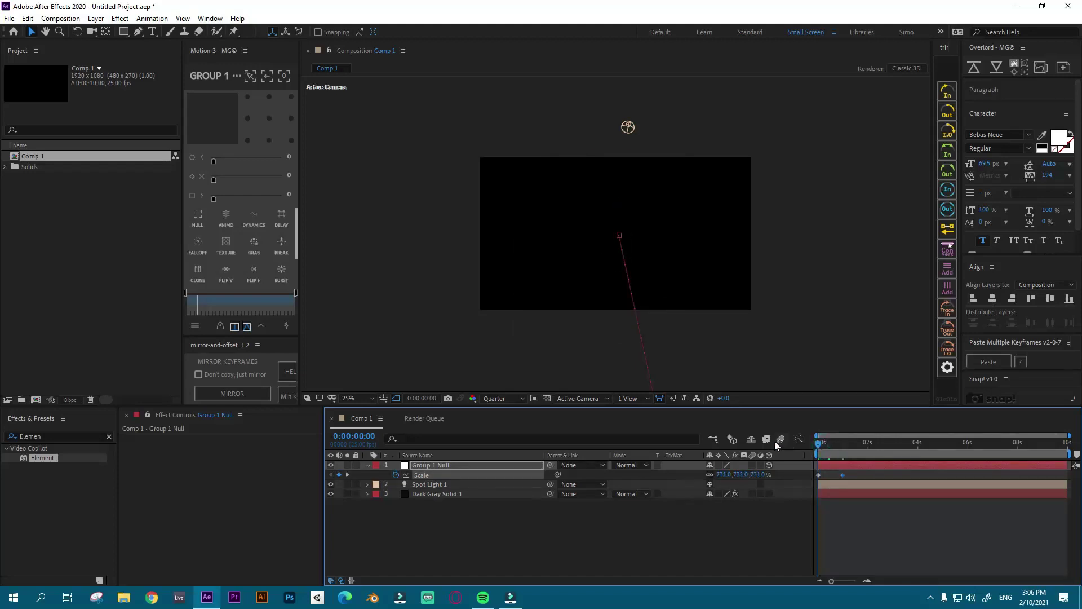
key(space)
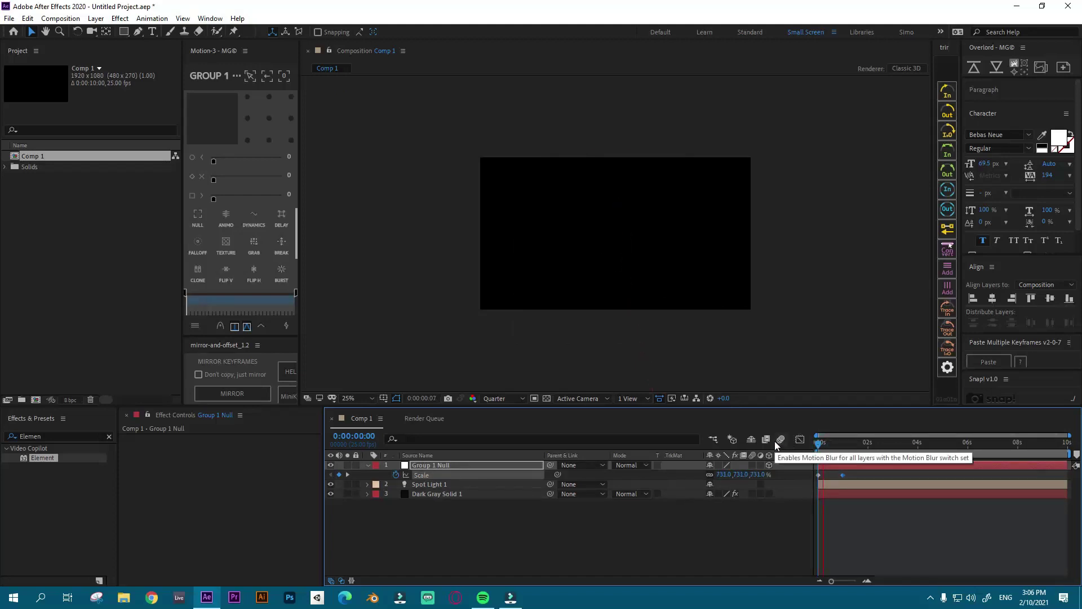
key(space)
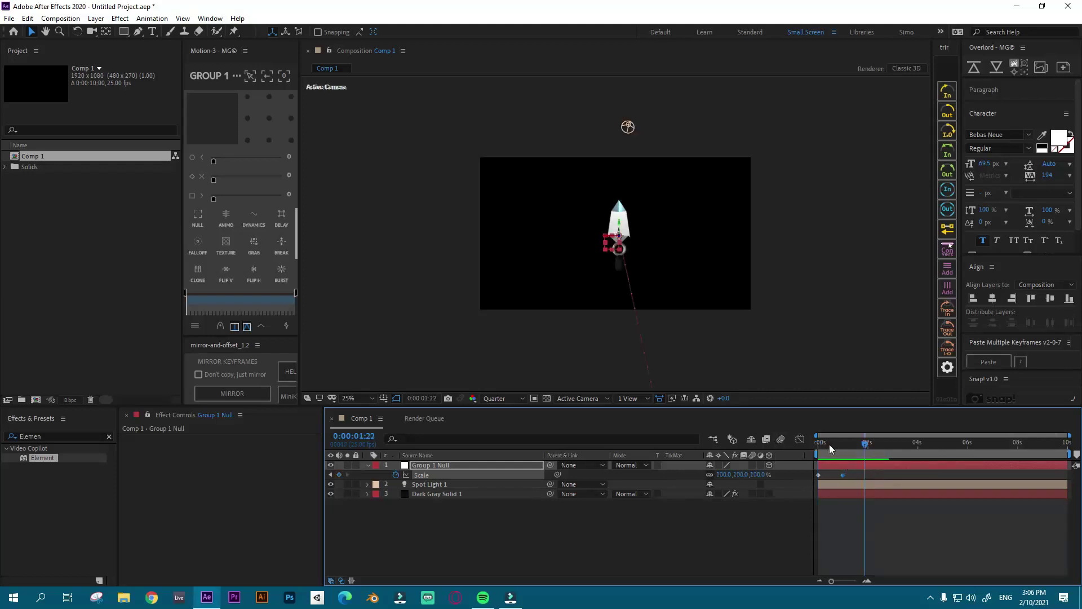
Step: Move the null's starting Position keyframe at 0:00:00:00 to about 1784, 2722, below the frame
drag(815, 444, 843, 446)
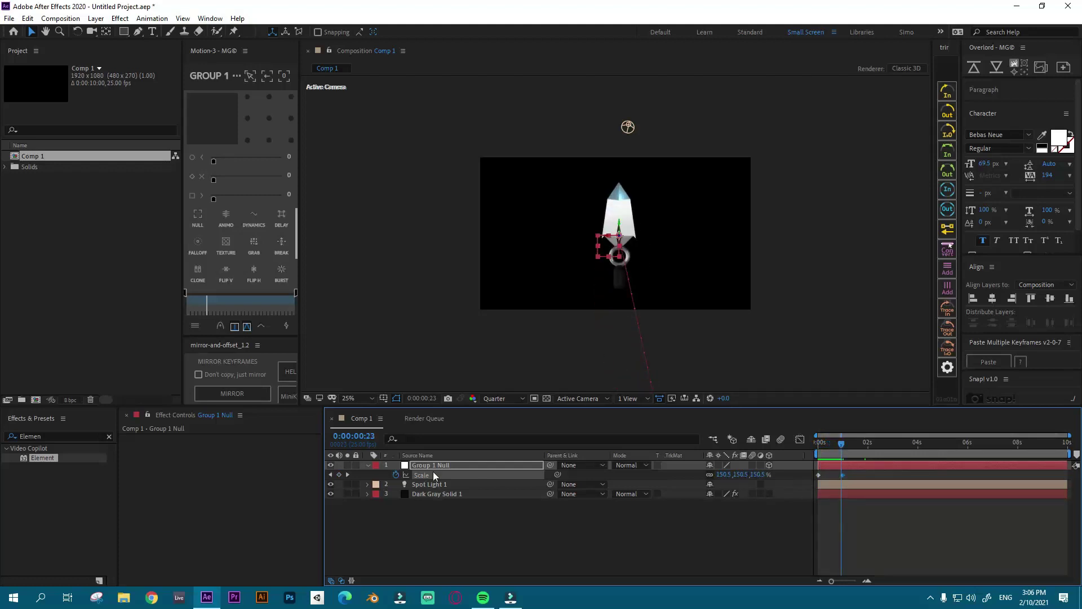
click(368, 465)
click(441, 463)
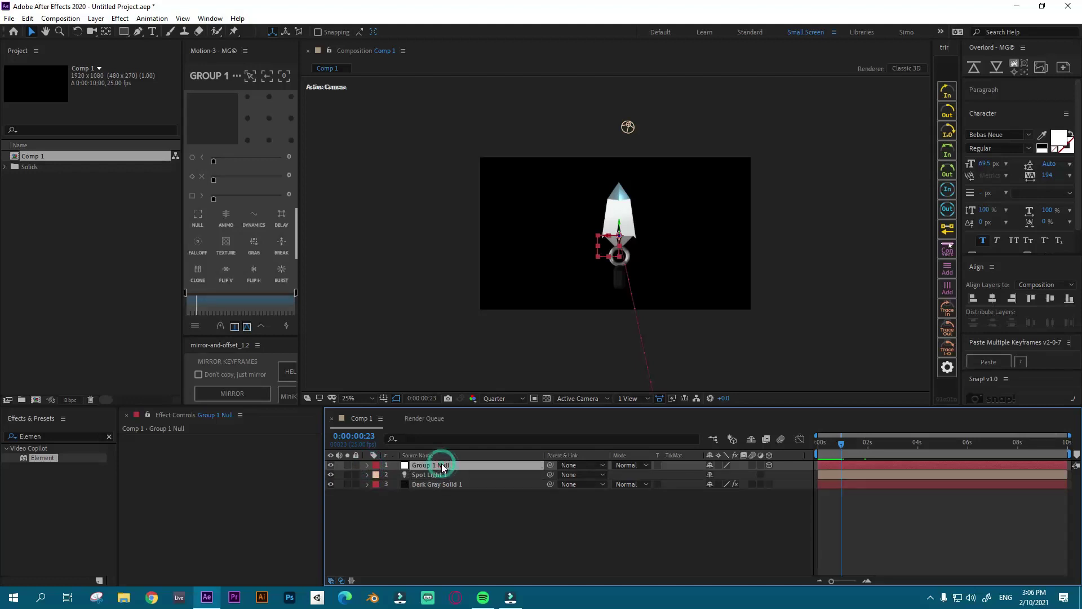
key(p)
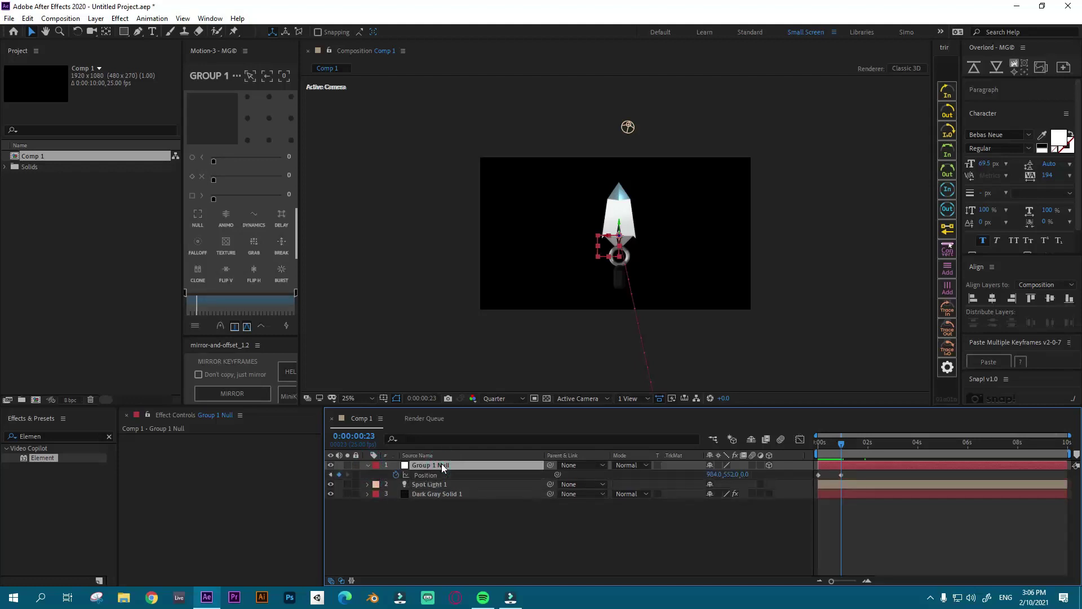
click(819, 475)
drag(826, 443, 817, 445)
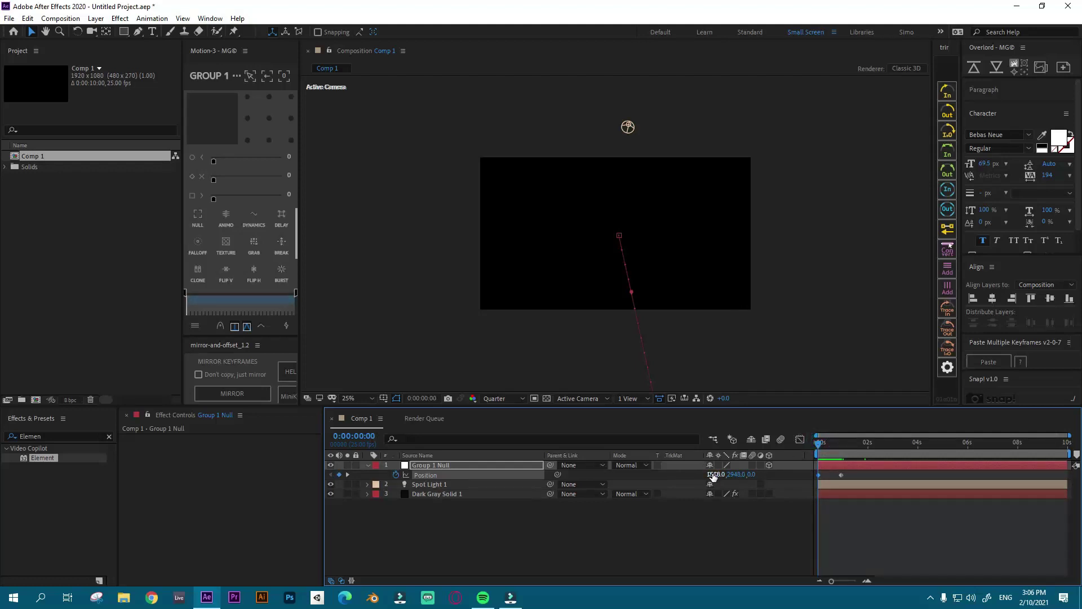
drag(714, 475, 619, 474)
drag(674, 470, 814, 448)
mouse_move(713, 475)
mouse_down()
mouse_move(766, 475)
mouse_move(699, 476)
mouse_up()
Step: Move the null's 100% Scale keyframe to 0:00:00:23
drag(819, 447, 841, 454)
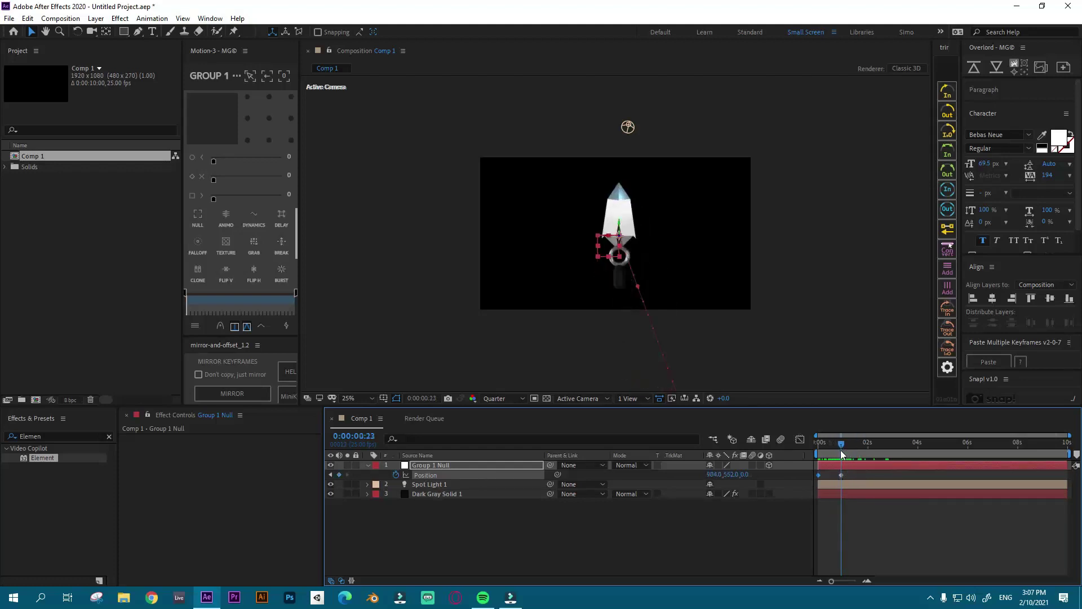
click(431, 465)
key(s)
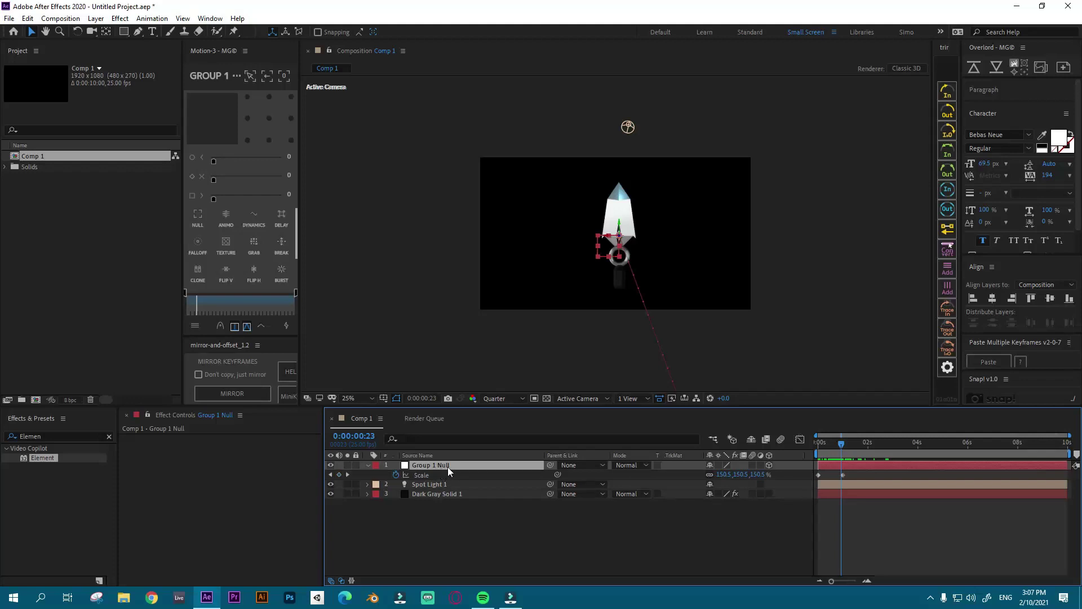
key(ctrl+v)
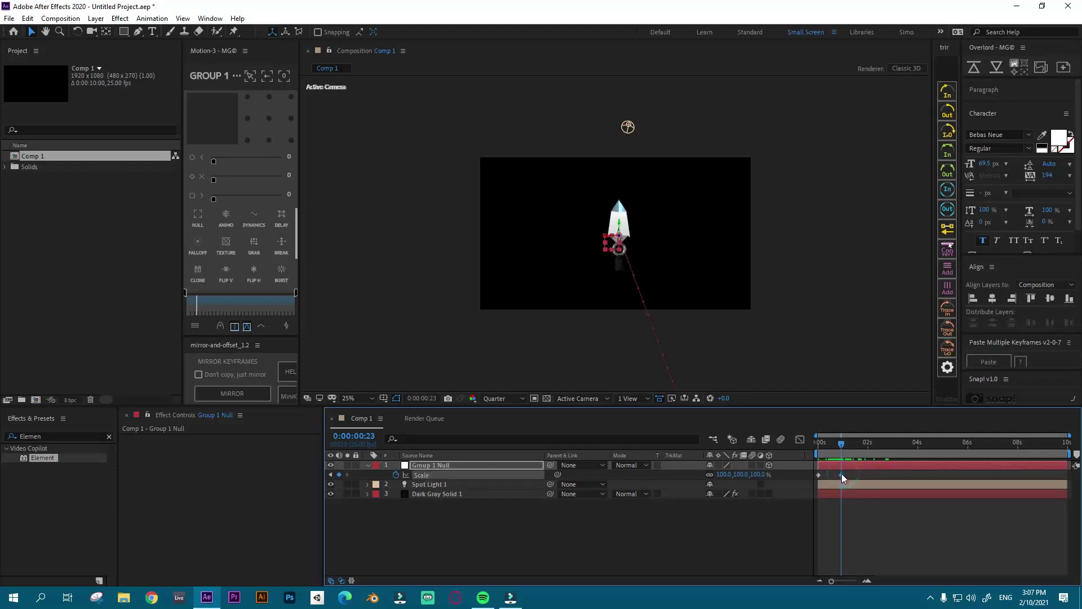
Step: Keyframe the null's Scale at 70% at 0:00:01:08
drag(844, 446, 850, 449)
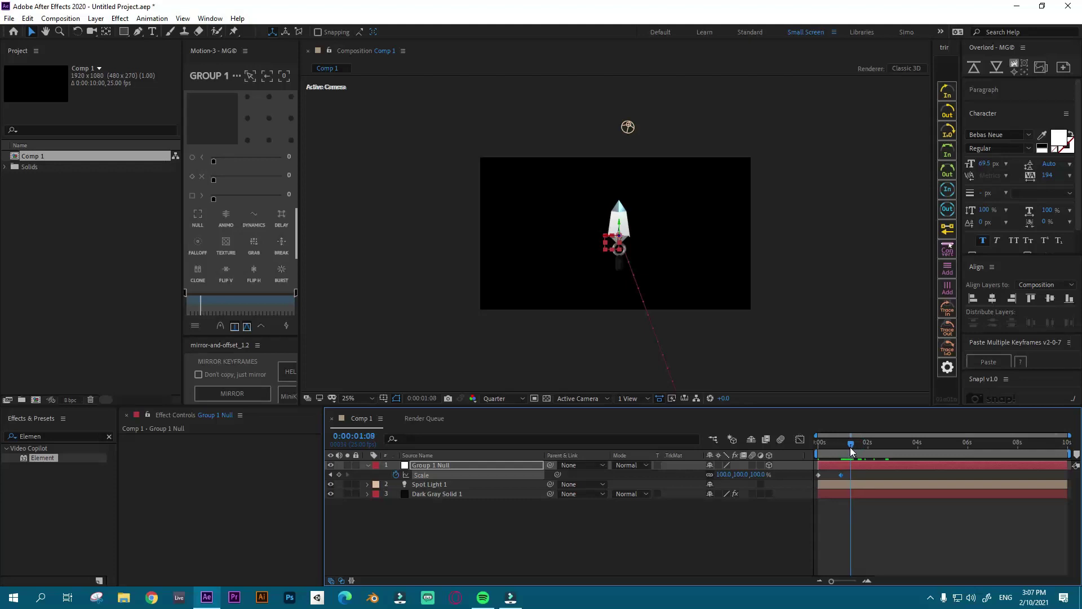
click(724, 474)
text(70)
key(Return)
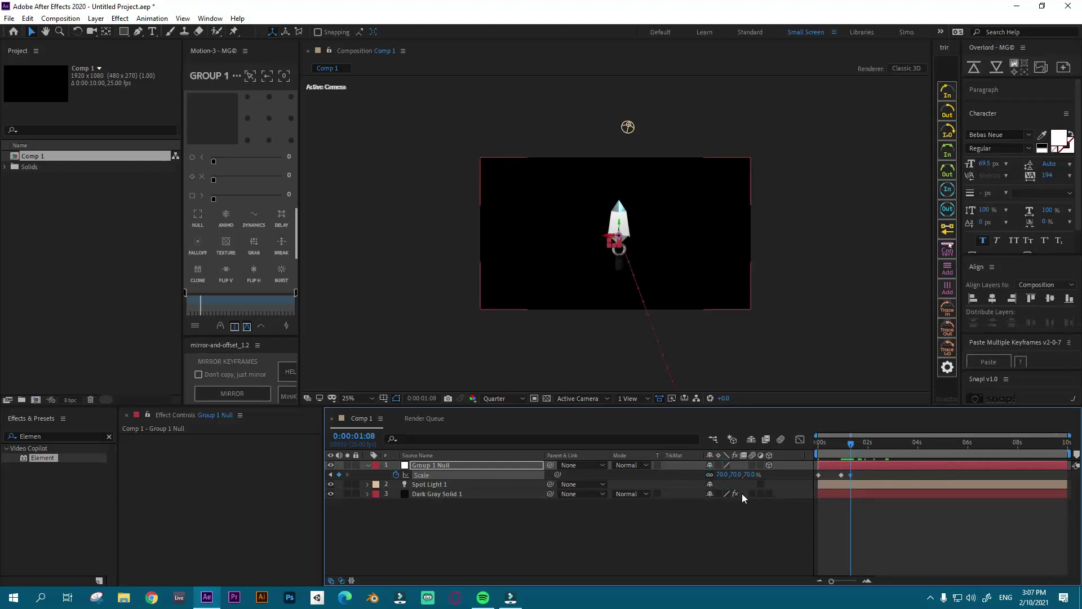
Step: Add a Position keyframe on the Group 1 Null at 0:00:01:07 that holds its current position
click(429, 465)
key(p)
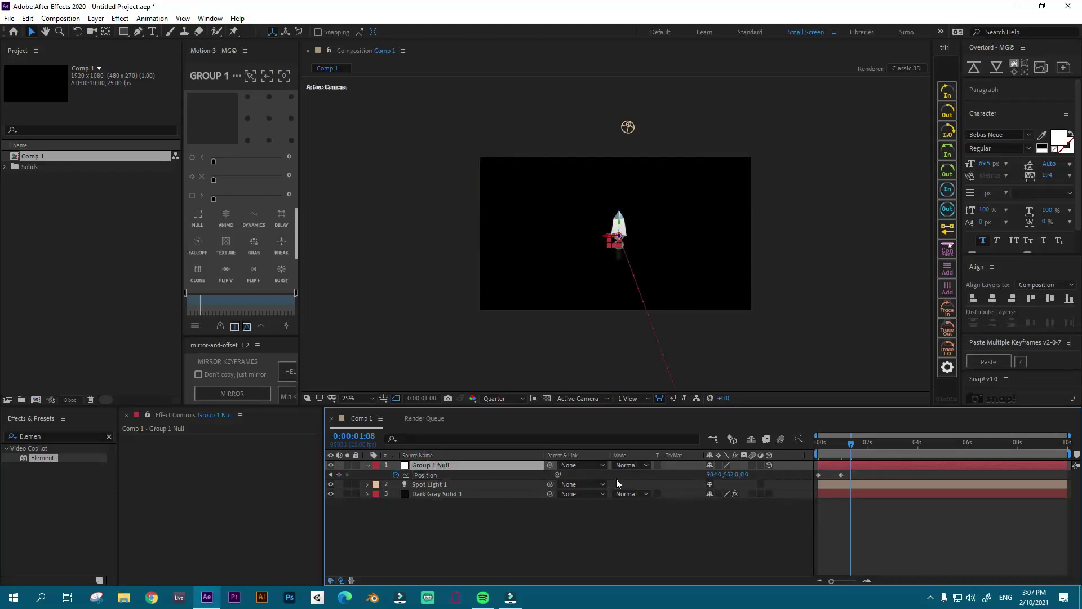
drag(851, 447, 851, 447)
click(340, 476)
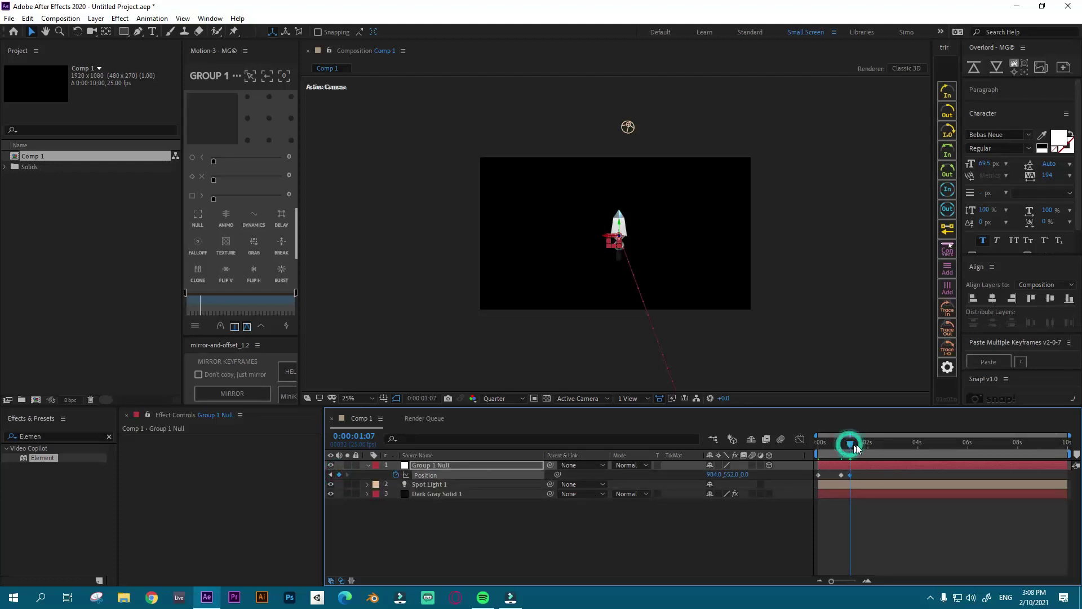
Step: At 0:00:01:16, raise the null straight up out of frame to about 984, -240 and preview the animation
drag(850, 446, 860, 447)
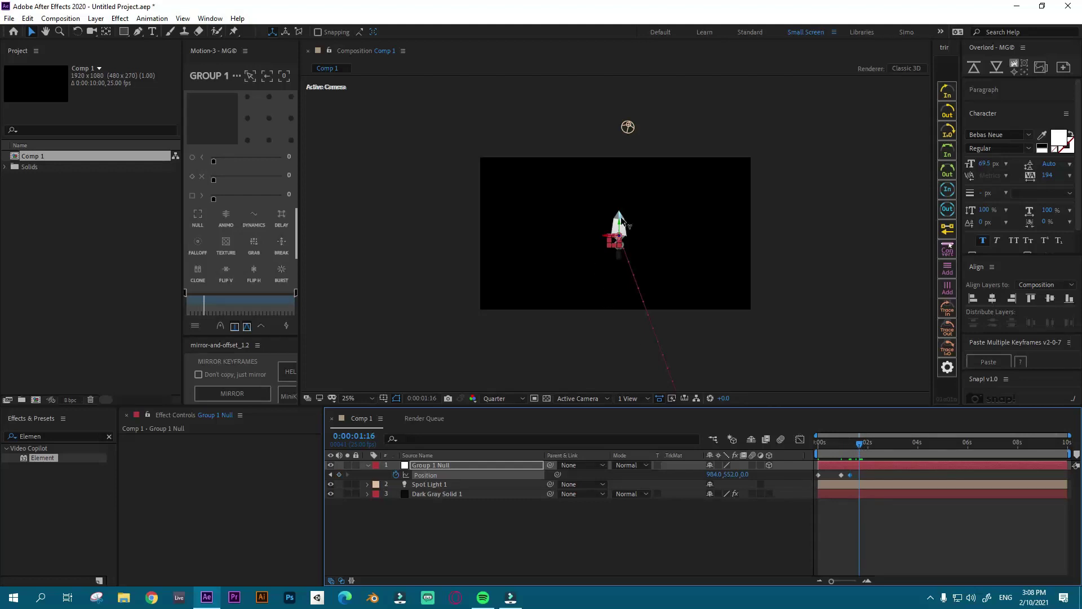
drag(618, 225, 619, 115)
click(820, 442)
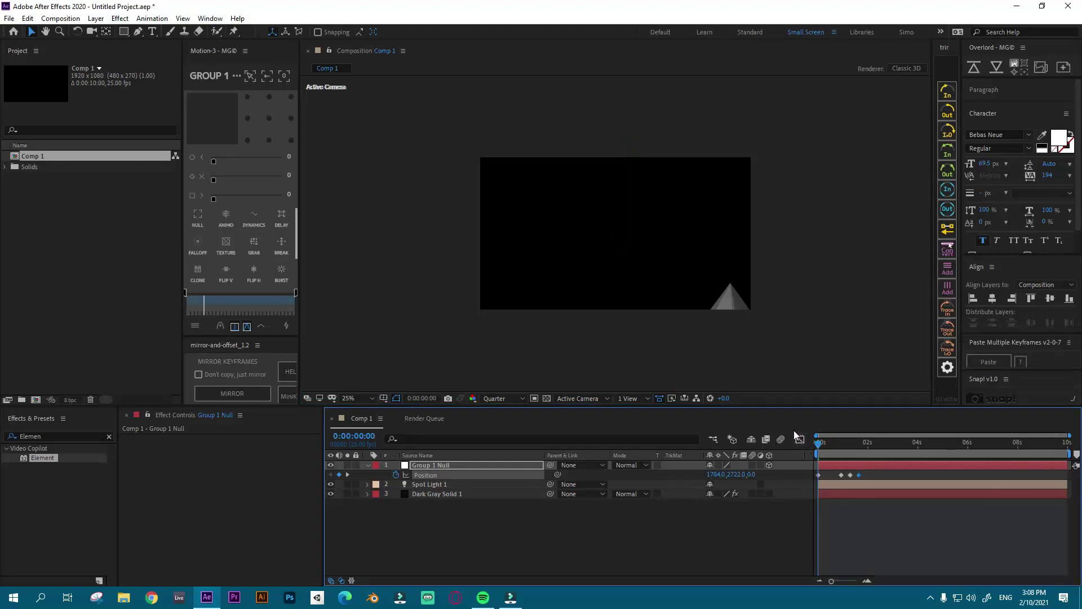
key(space)
click(824, 444)
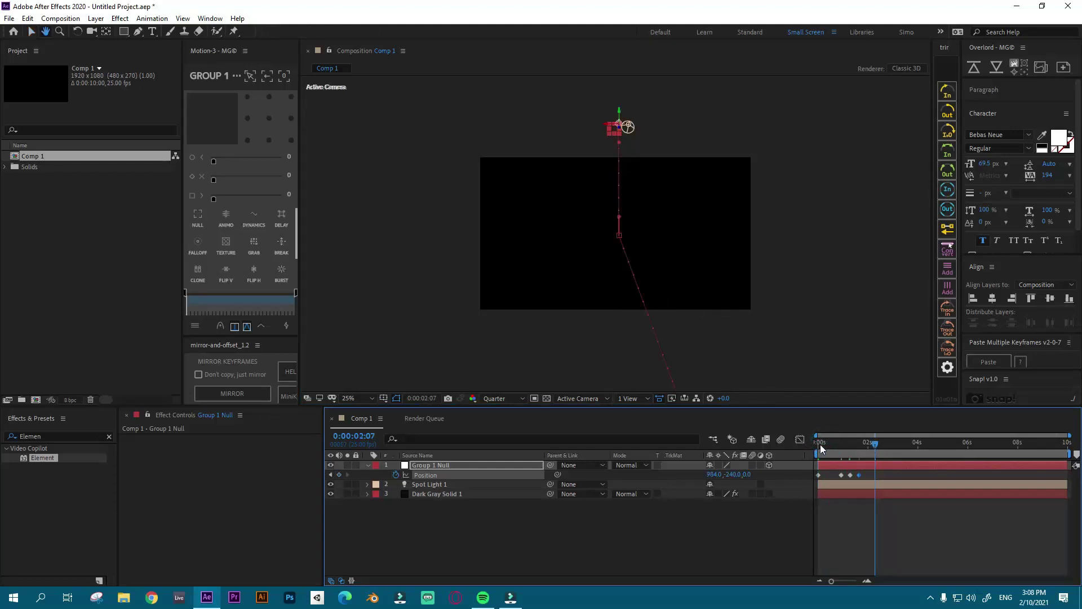
Step: Shift the null's 100% and 70% Scale keyframes to about 0:00:01:06 and 0:00:01:16 and replay the animation
mouse_move(821, 447)
mouse_down()
mouse_move(841, 448)
mouse_move(818, 454)
mouse_up()
key(s)
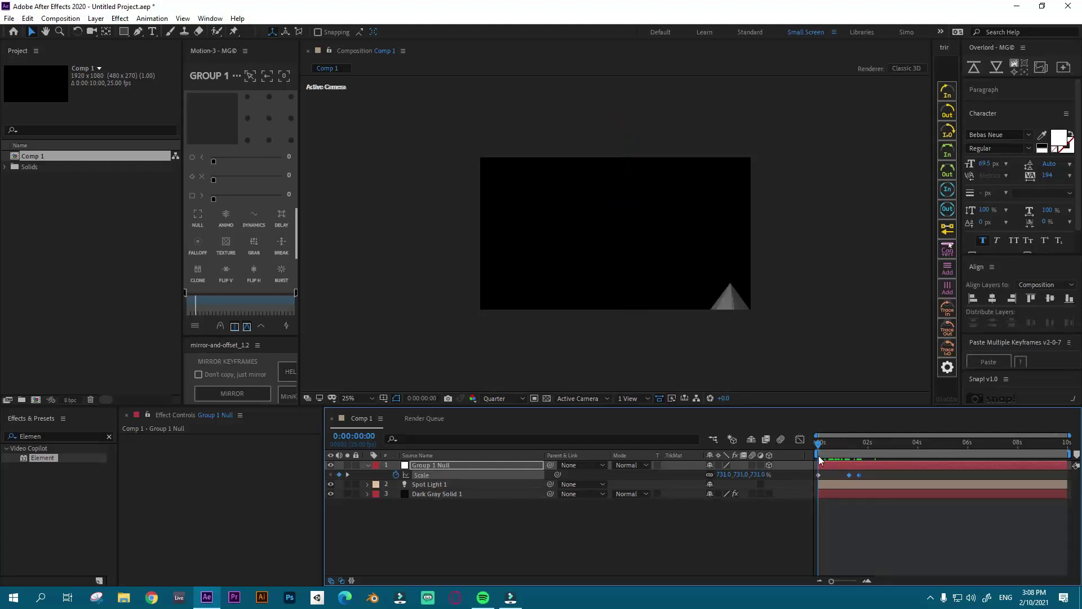
key(space)
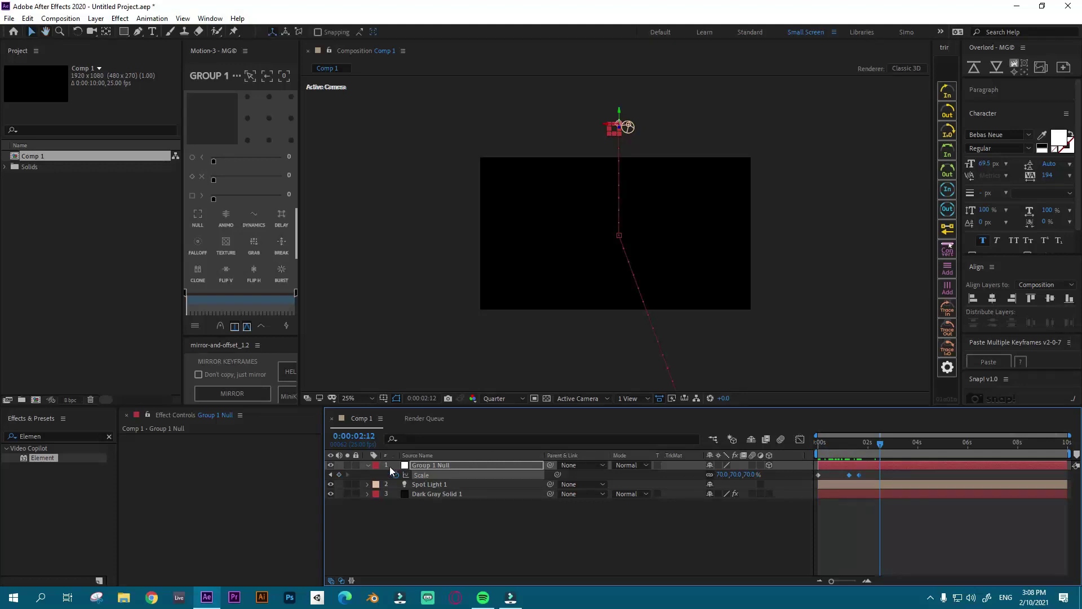
Step: Reveal all of the Group 1 Null's keyframes and apply Easy Ease to its Position, Scale, Y Rotation and Z Rotation keyframes
click(426, 466)
key(u)
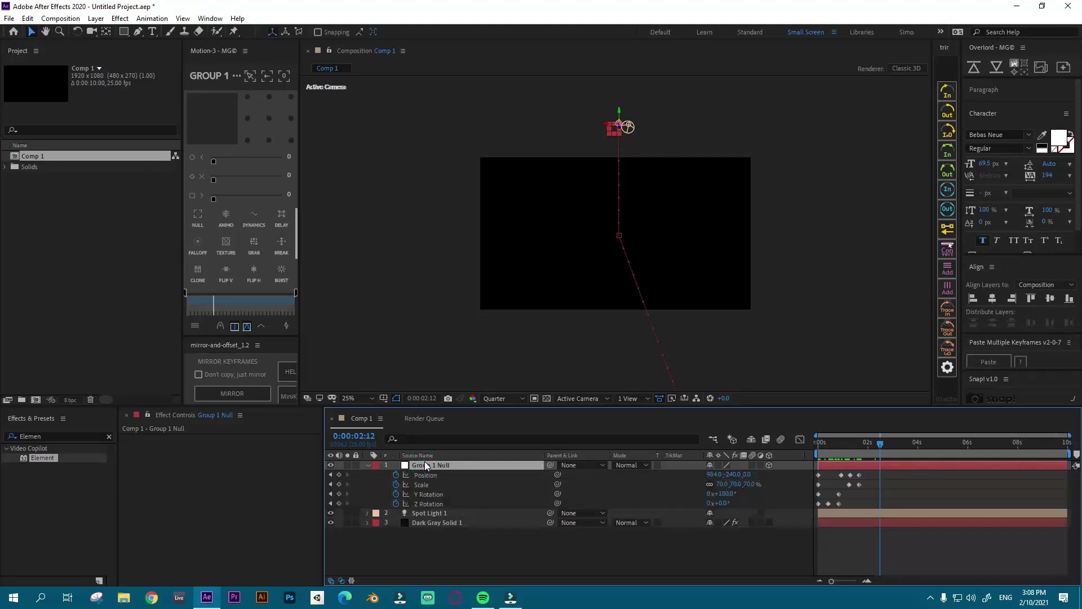
drag(871, 474, 813, 505)
right_click(850, 478)
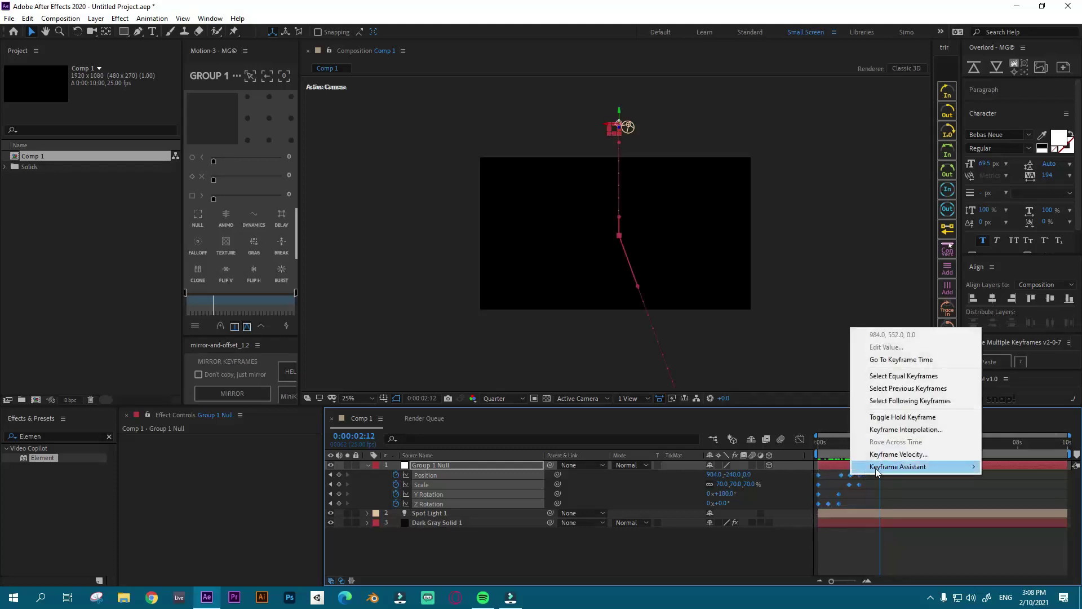
mouse_move(875, 468)
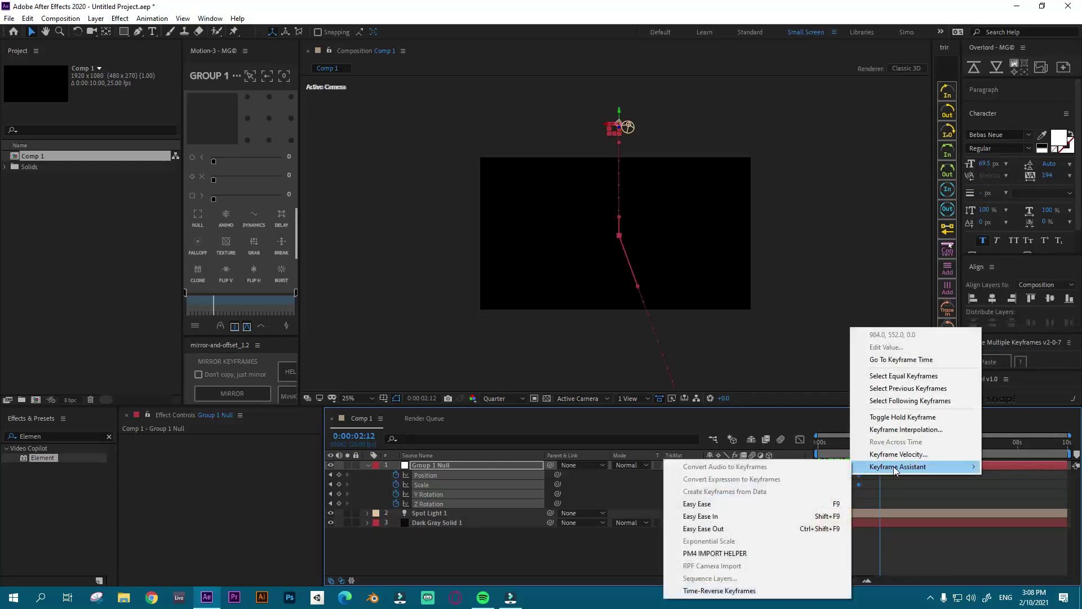
click(712, 504)
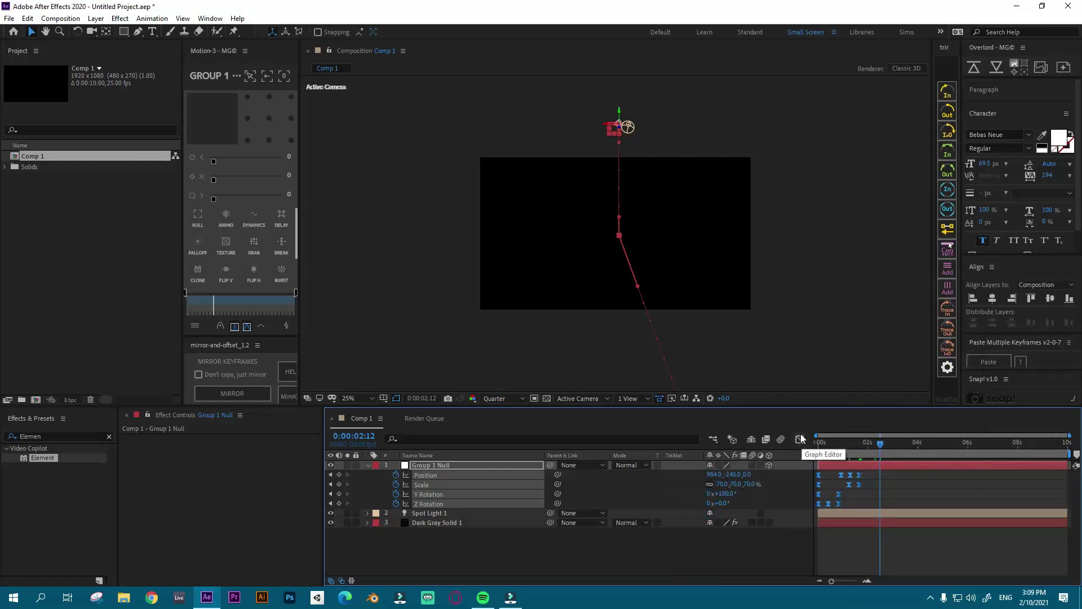
Step: In the Graph Editor, reshape the null's speed curves so the motion peaks earlier, and return to the keyframe view
click(801, 440)
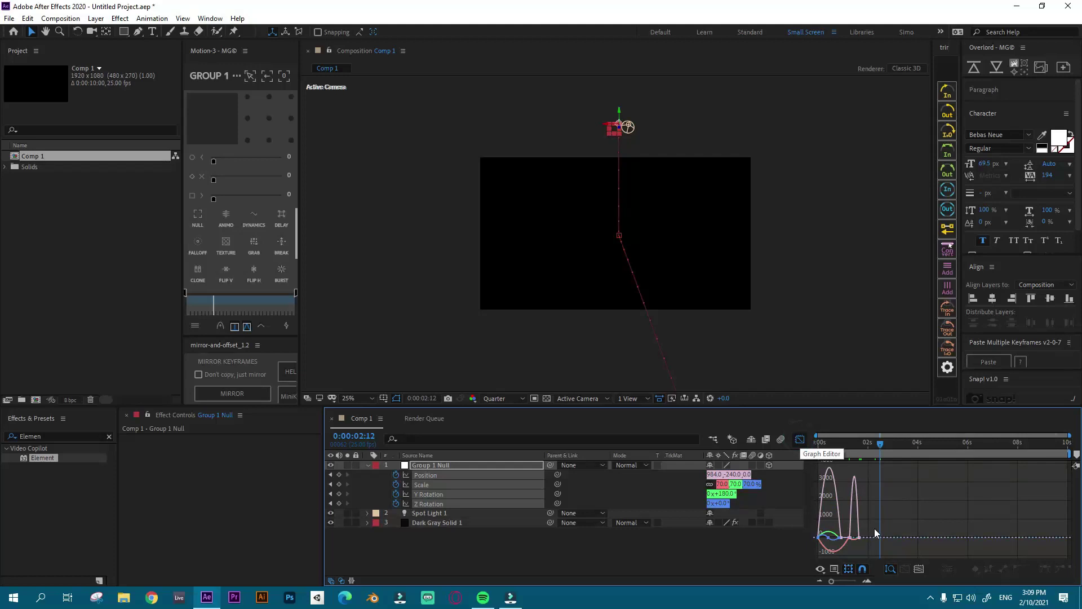
drag(806, 547, 850, 581)
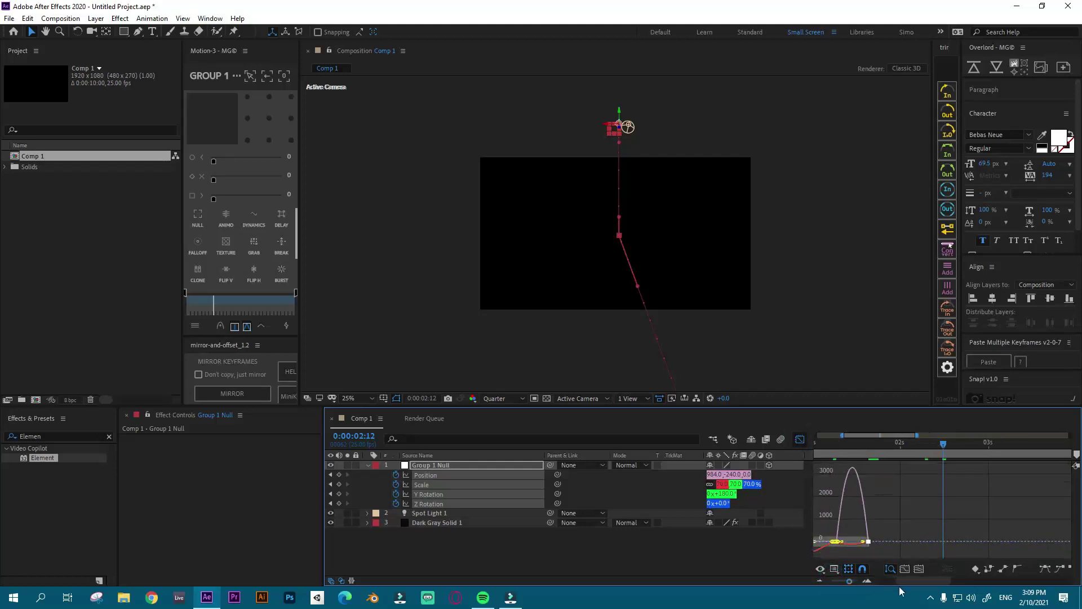
drag(914, 583, 895, 582)
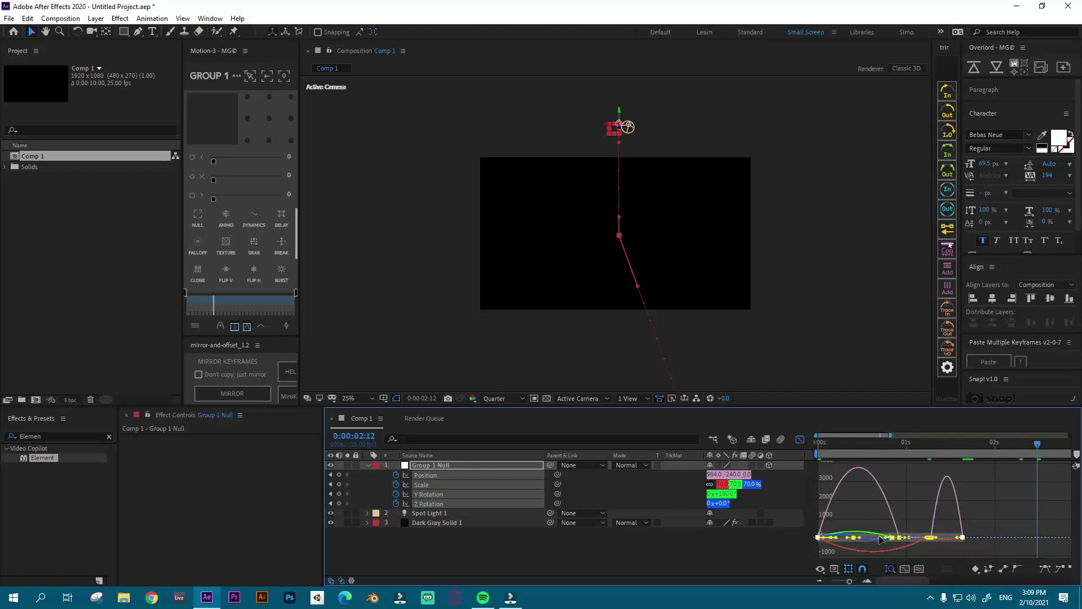
drag(880, 540, 870, 542)
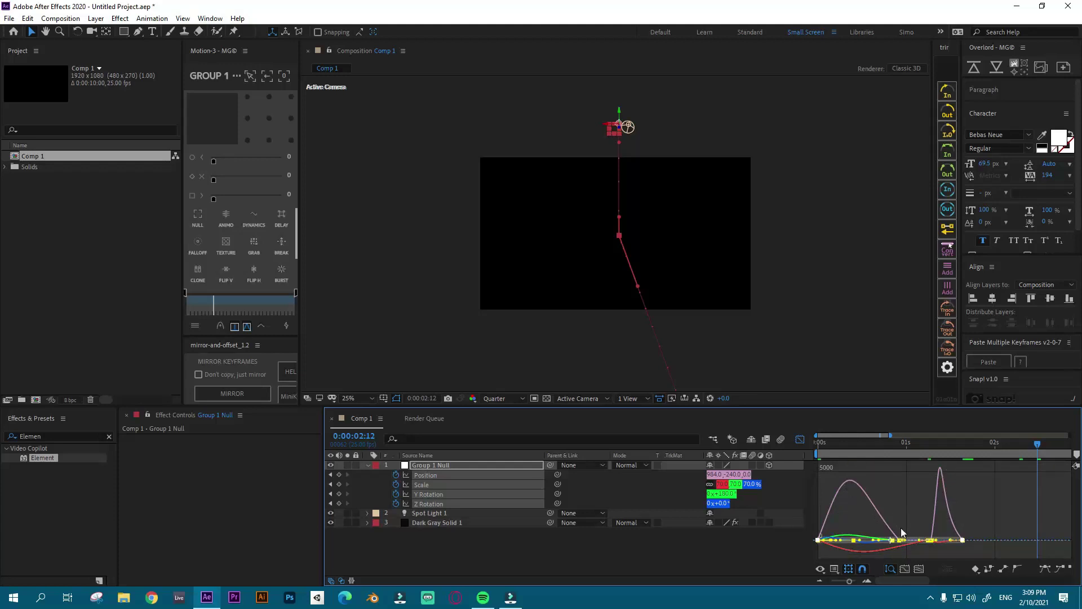
click(801, 440)
click(740, 550)
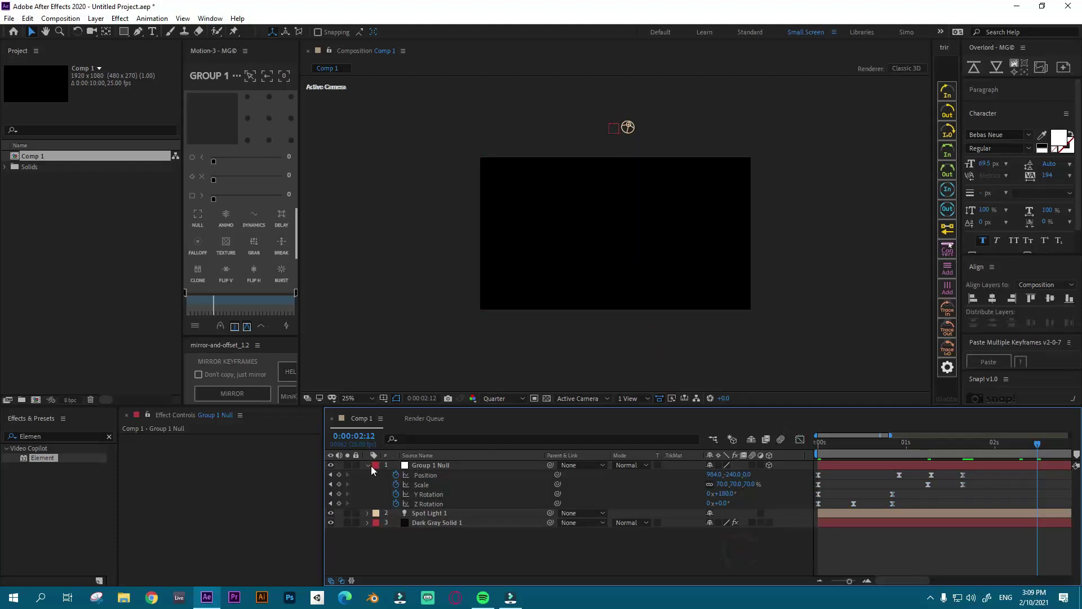
click(371, 466)
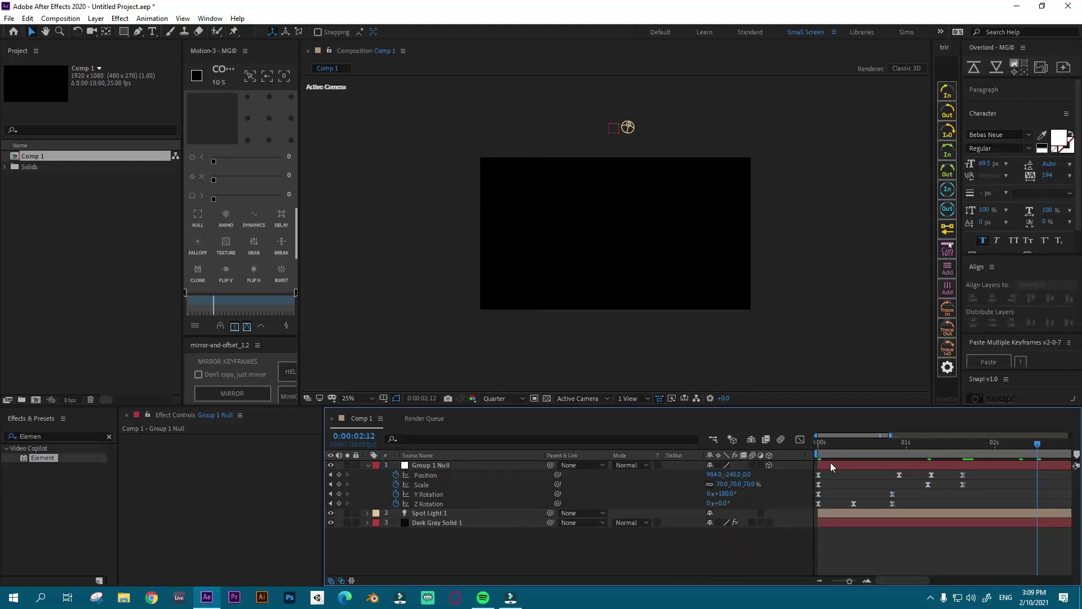
Step: Play the null's animation from the start of the composition and return to the first frame
click(819, 443)
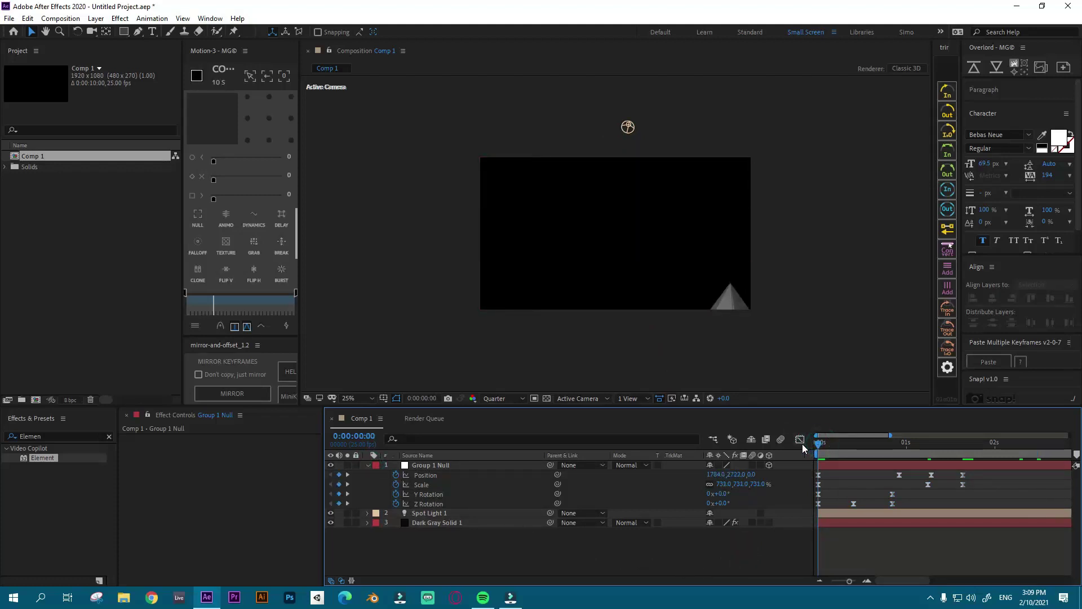
key(space)
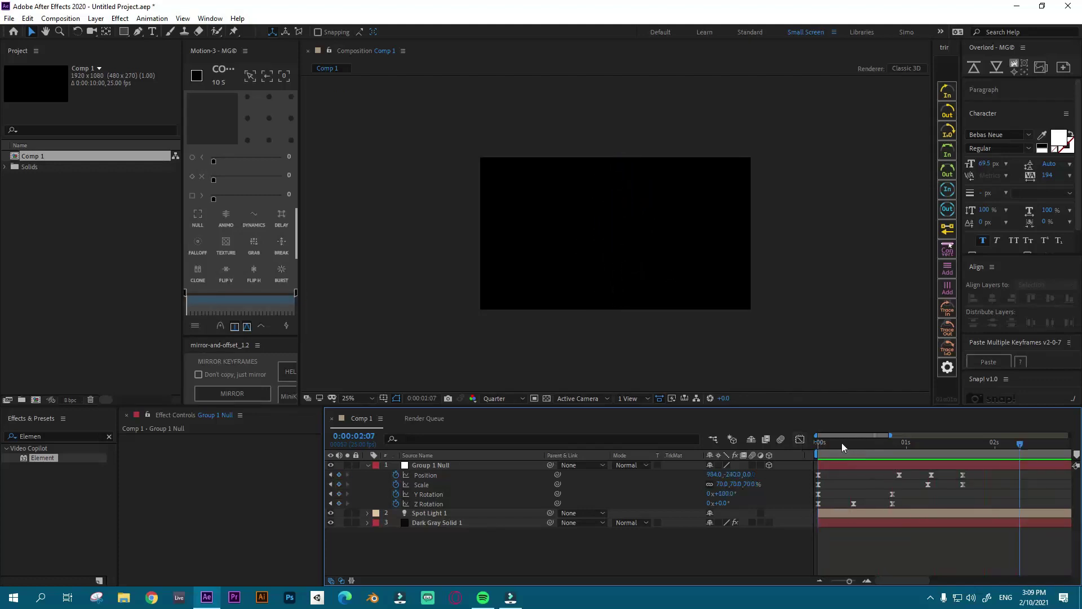
key(space)
click(822, 442)
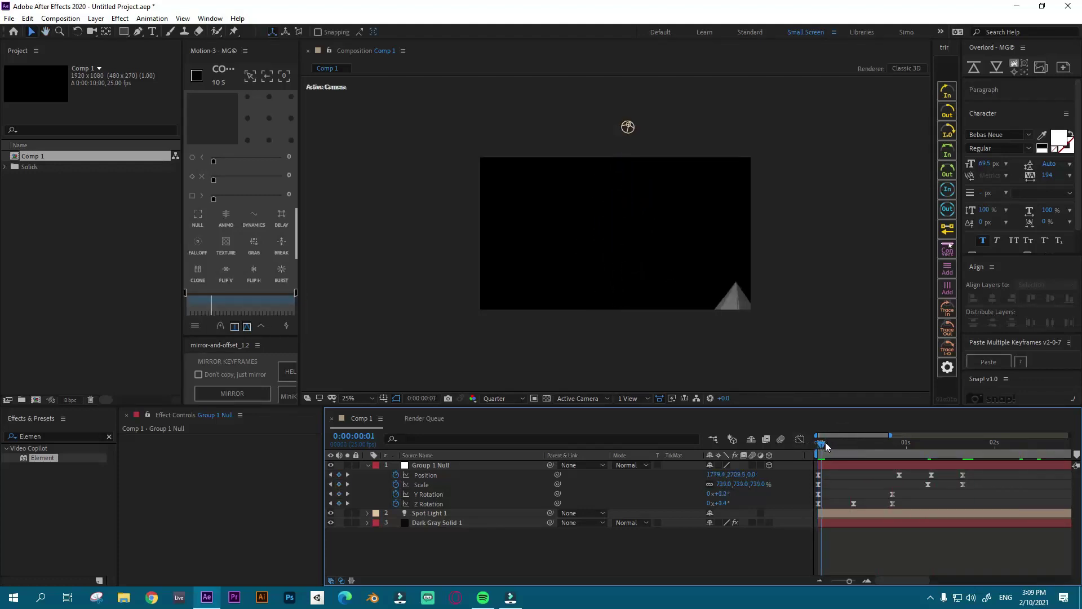
mouse_move(827, 445)
mouse_down()
mouse_move(839, 445)
mouse_move(818, 445)
mouse_up()
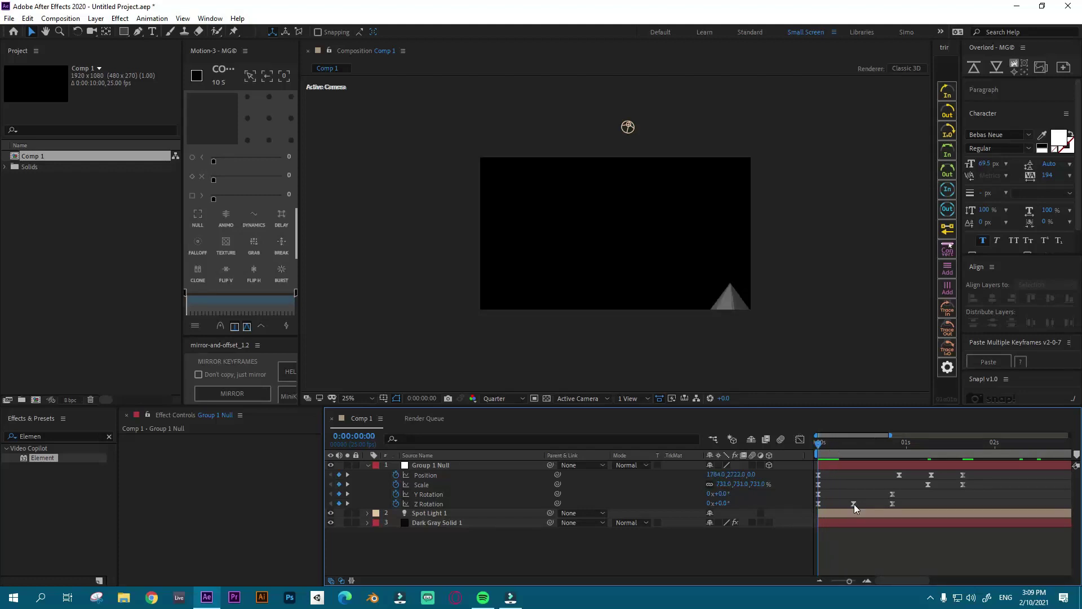
Step: Move the null's middle Z Rotation keyframe earlier to about 0:00:00:05, place another at about 0:00:00:12, and scrub through the motion
mouse_move(854, 504)
drag(854, 504, 840, 504)
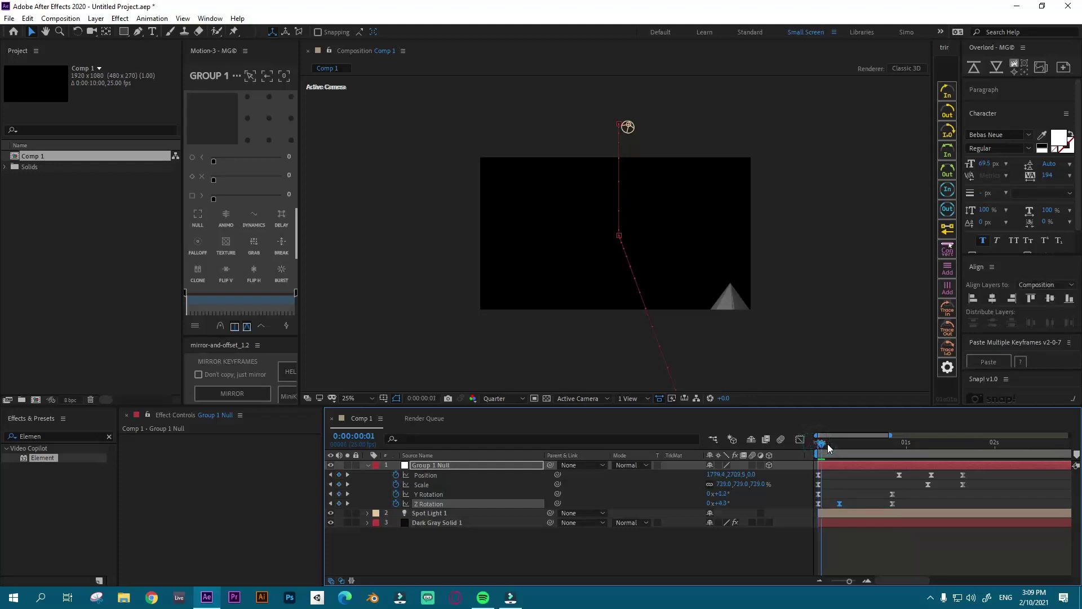
drag(820, 446, 851, 453)
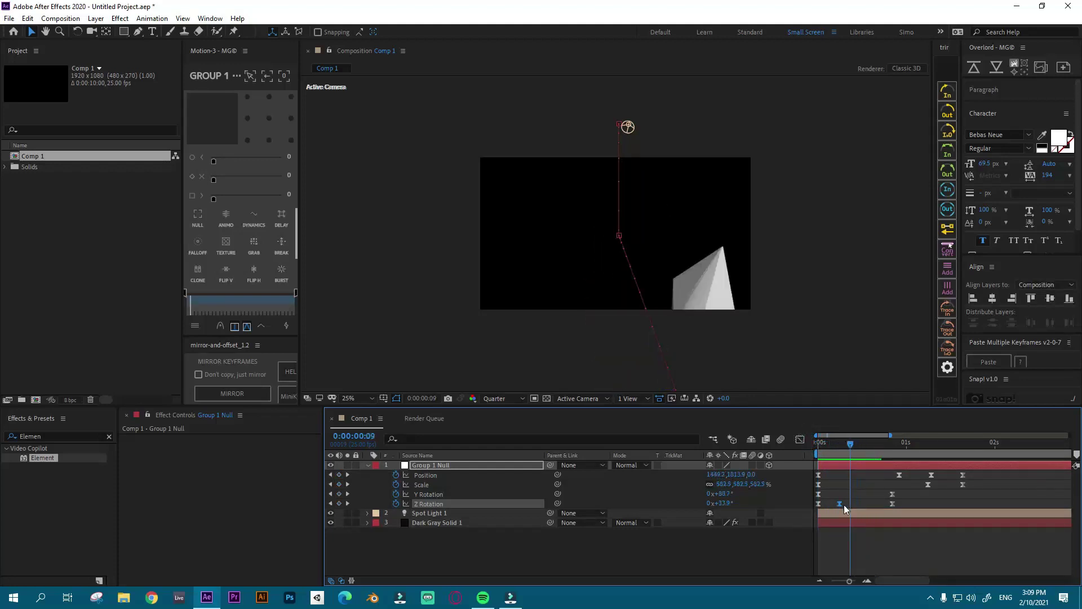
drag(860, 502, 836, 505)
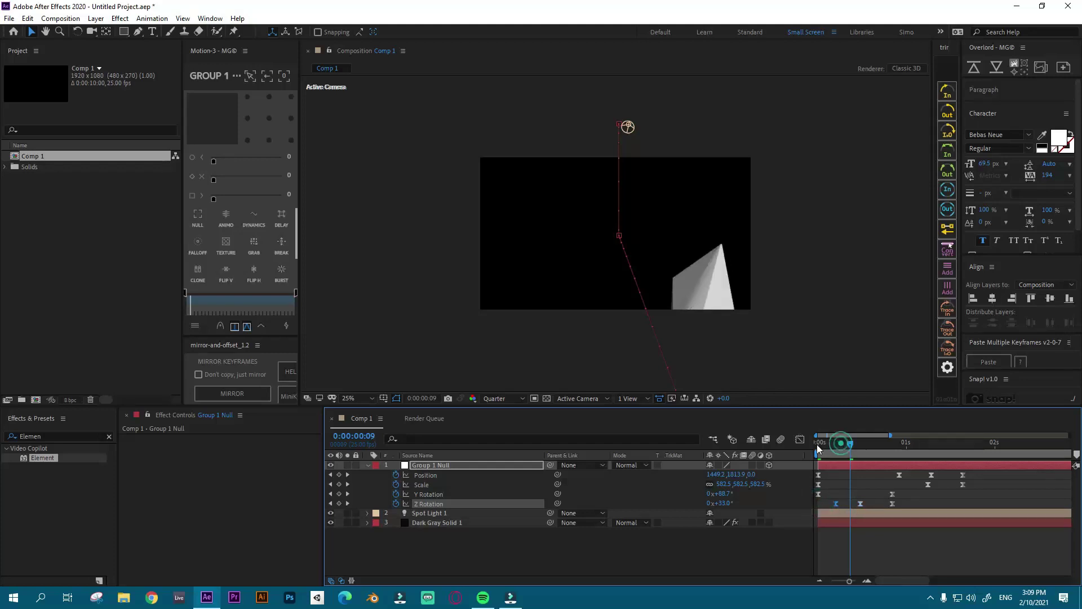
drag(813, 445, 955, 465)
Step: Create a new composition named Comp 2 with the HDTV 1080 25 preset and a 10-second duration
right_click(76, 184)
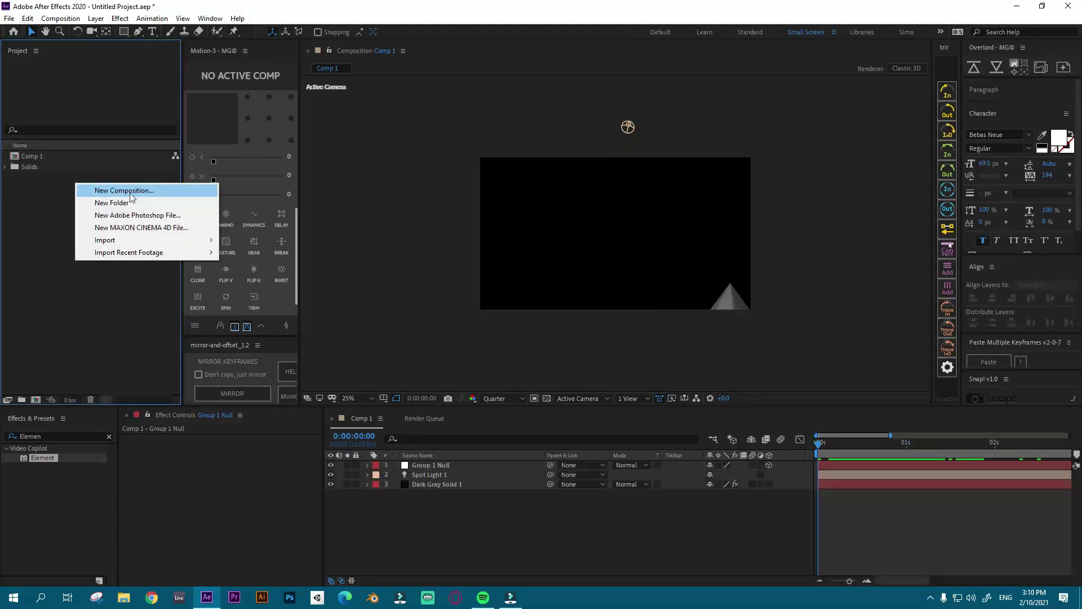
click(131, 191)
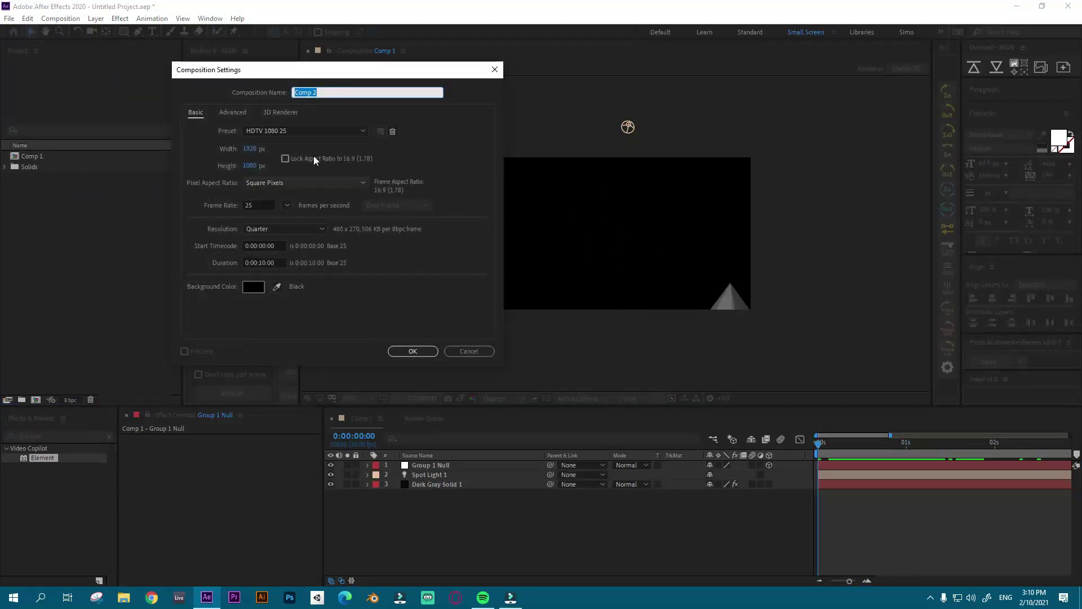
click(413, 351)
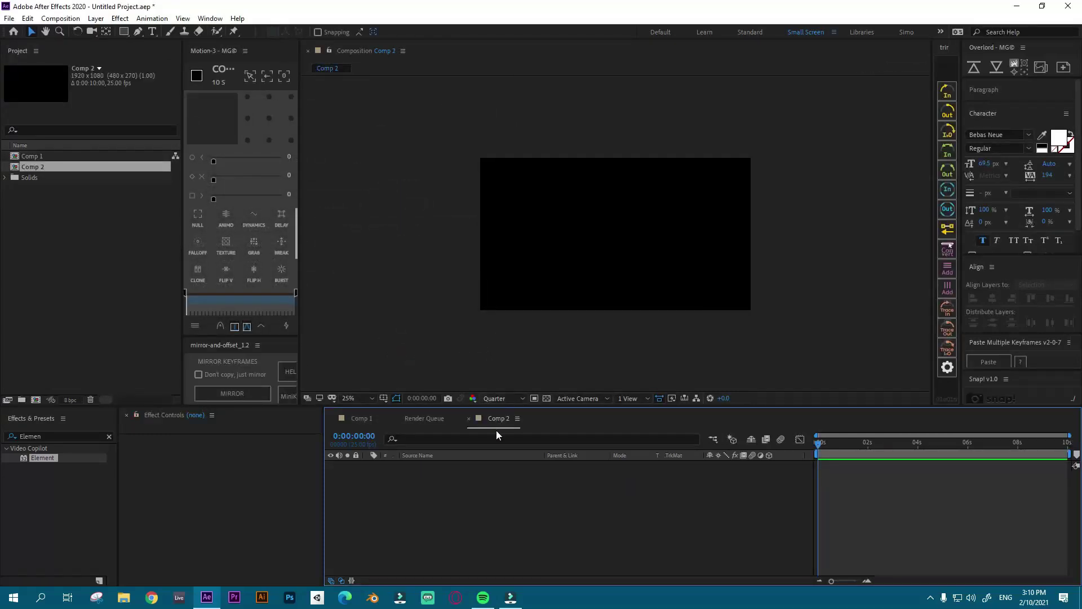
Step: Draw a rectangle shape slightly larger than the Comp 2 frame so it covers it, and collapse the shape layer's properties
click(124, 31)
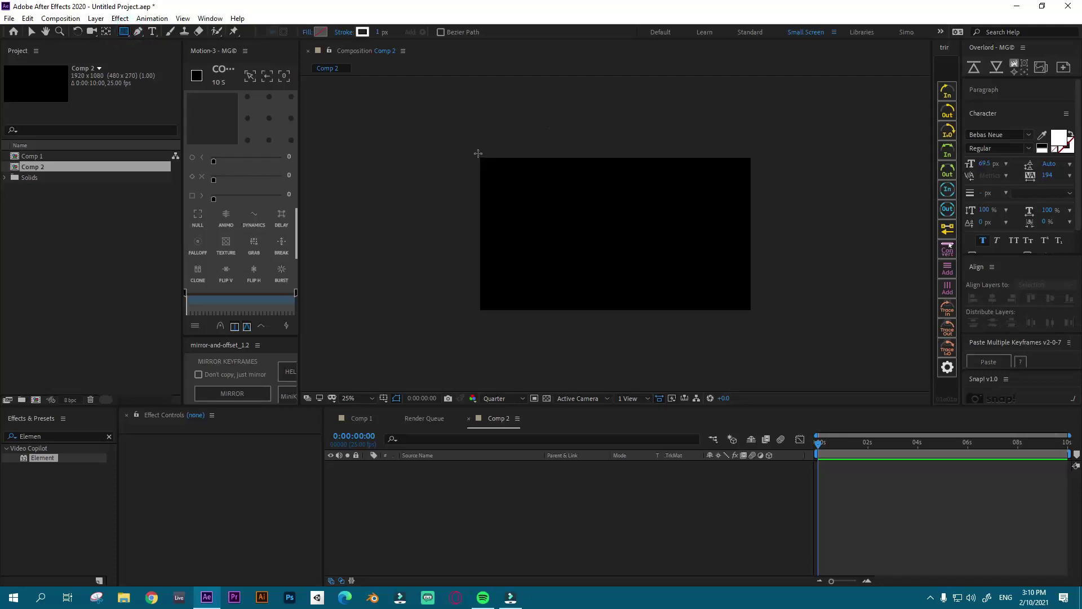
mouse_move(478, 154)
mouse_down()
mouse_move(722, 271)
mouse_move(753, 313)
mouse_up()
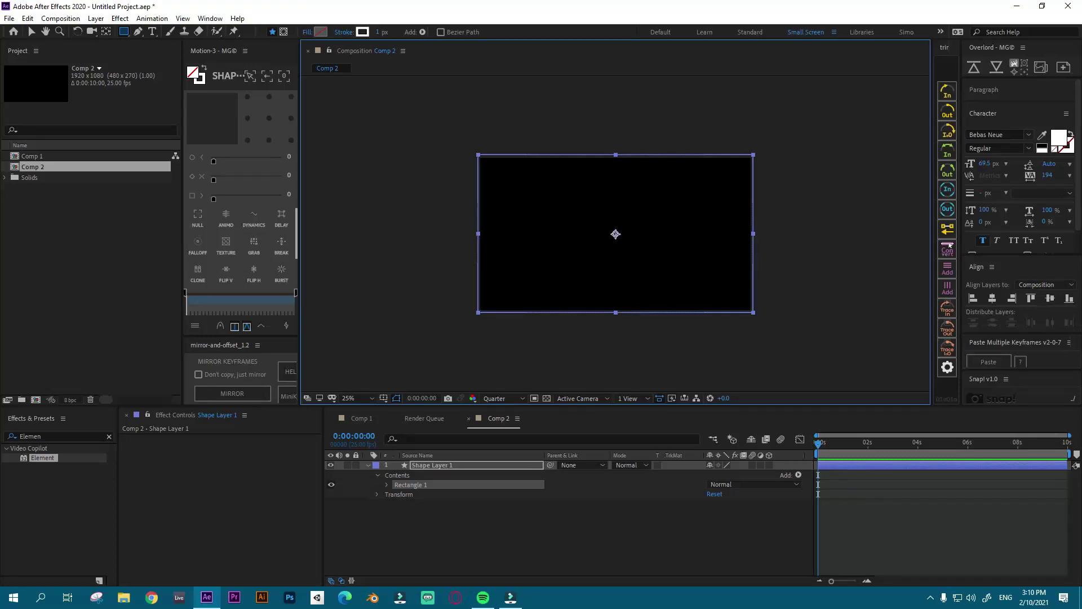
click(269, 119)
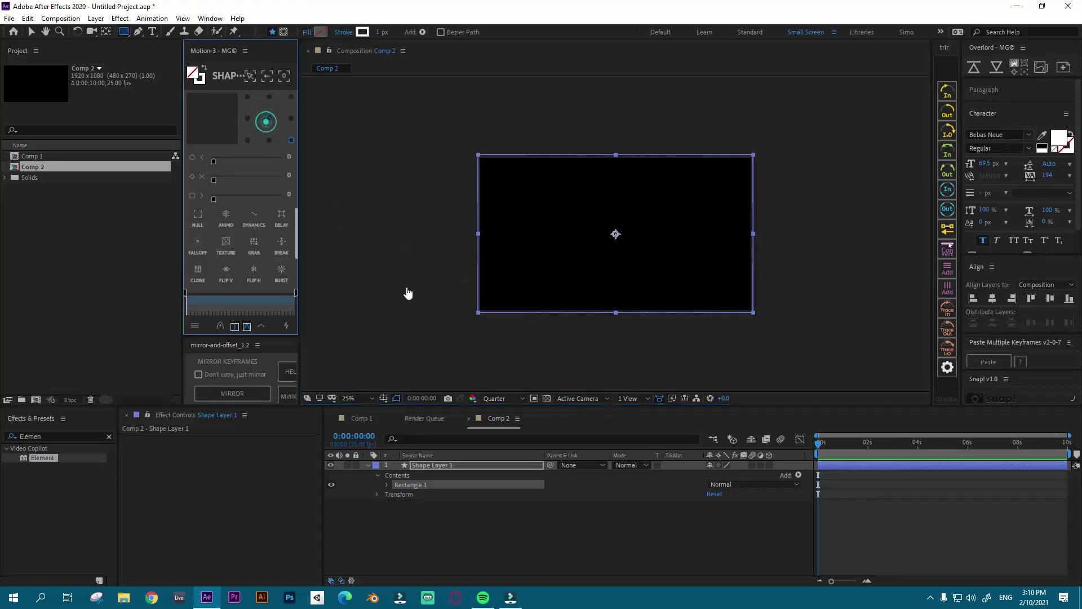
click(485, 533)
click(369, 466)
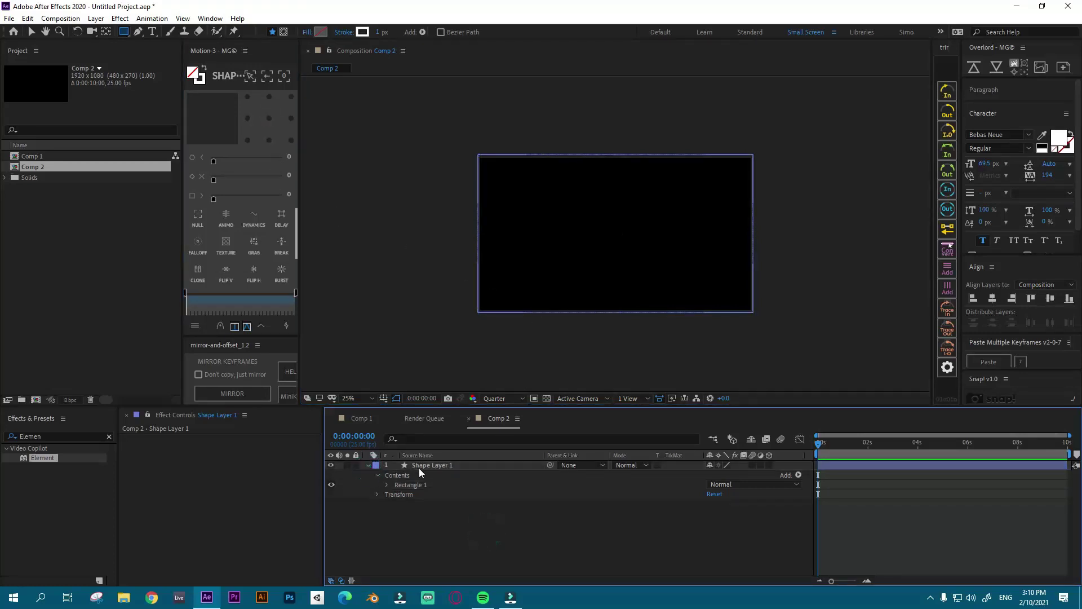
Step: Set the rectangle's stroke to None
click(320, 32)
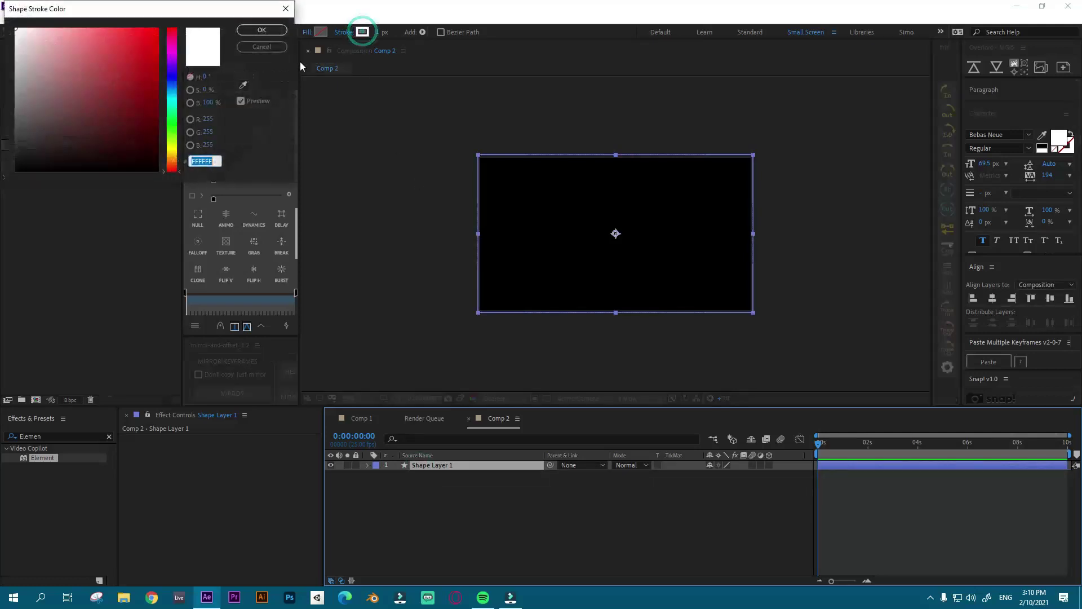
click(268, 45)
click(343, 33)
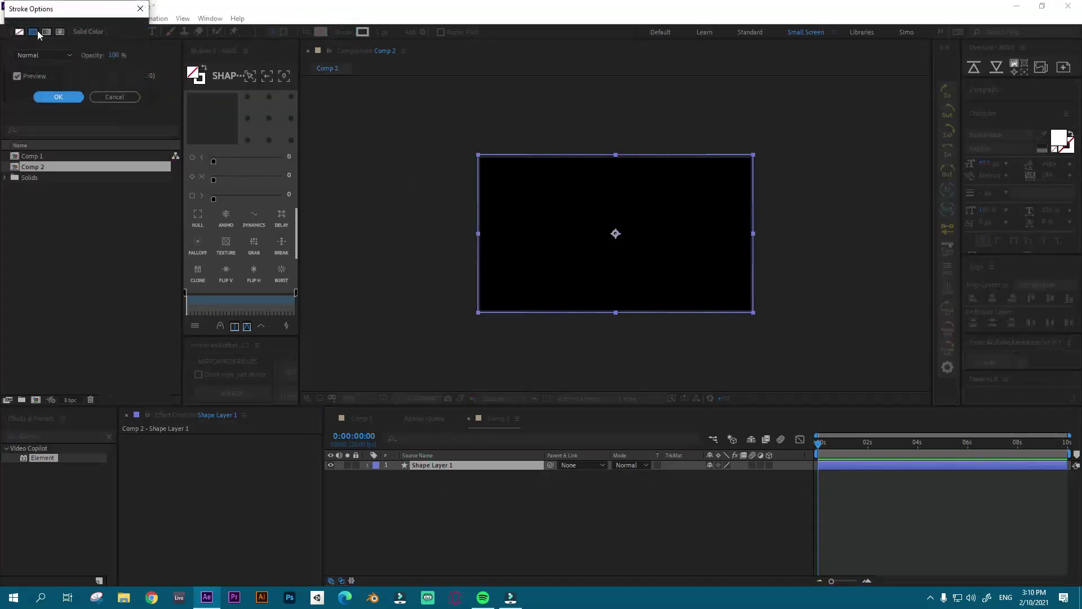
click(57, 97)
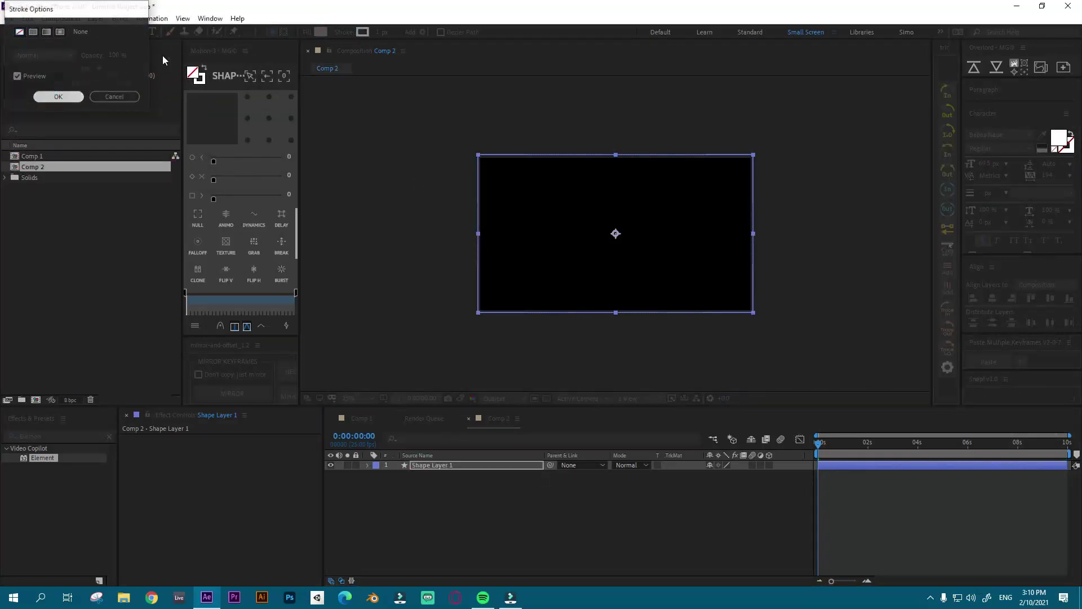
Step: Set the rectangle's fill colour to blue 4487F7 and deselect the shape layer
click(322, 32)
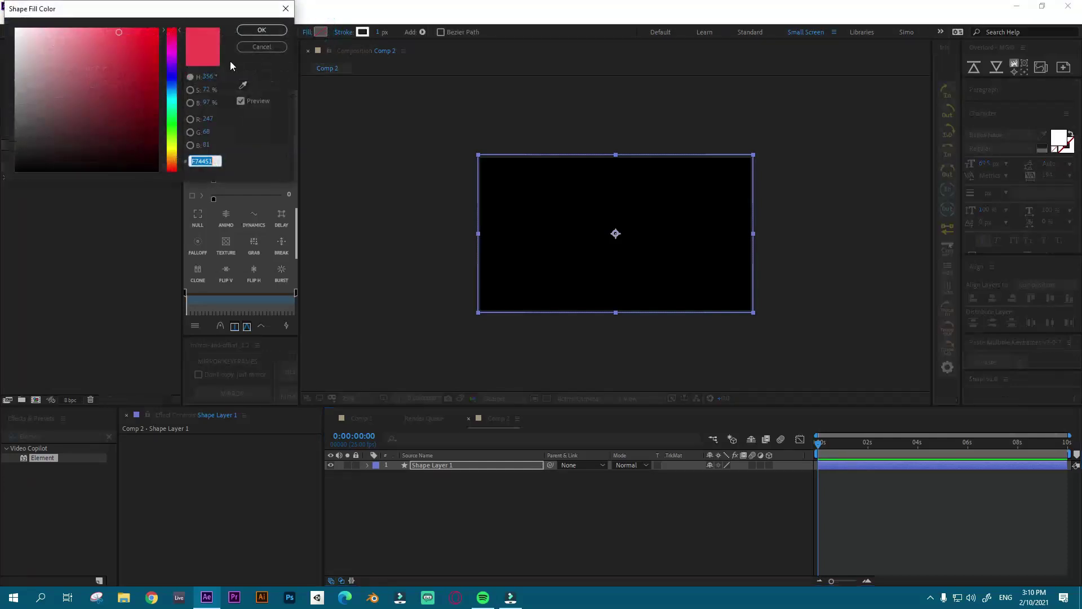
click(172, 85)
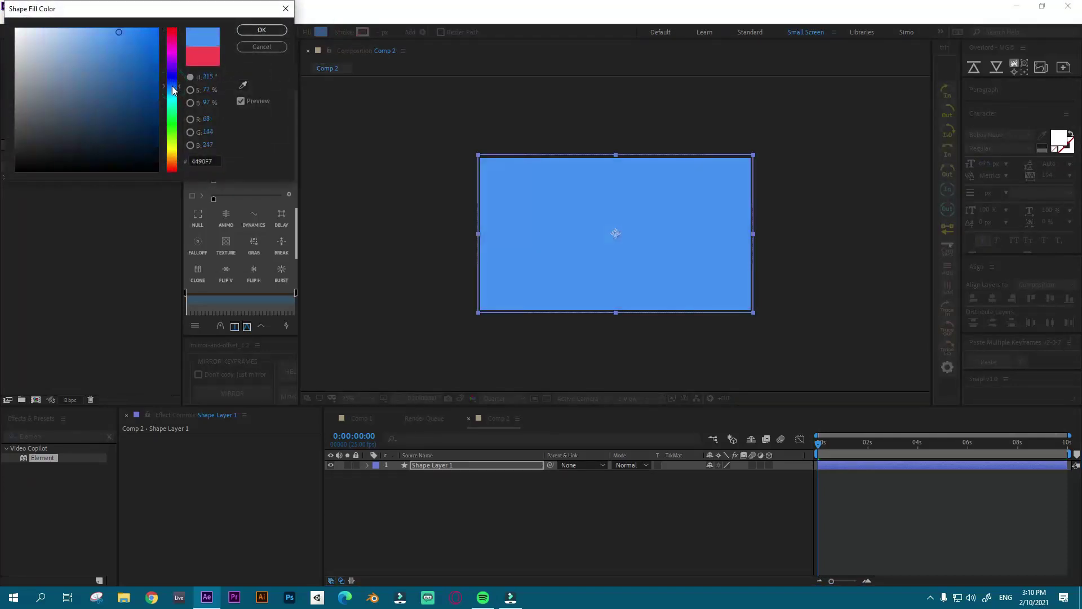
drag(174, 88, 177, 89)
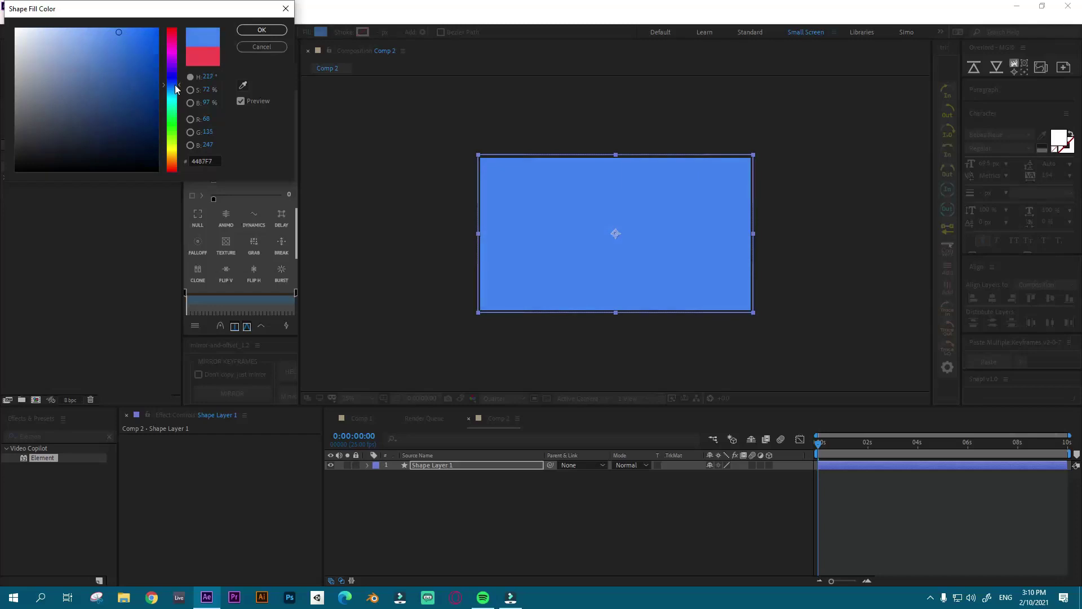
click(262, 32)
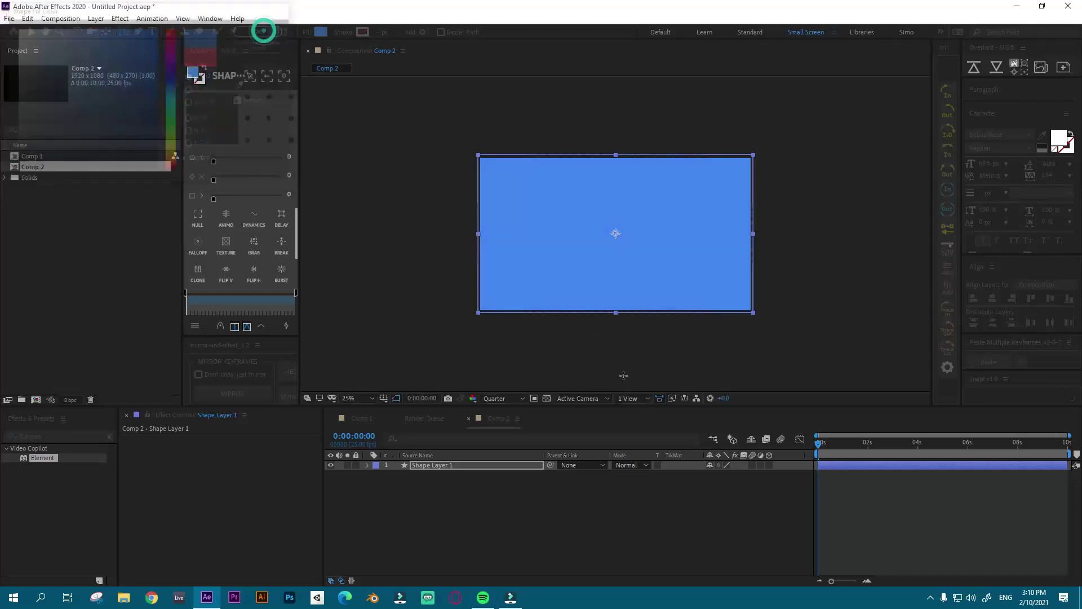
click(433, 506)
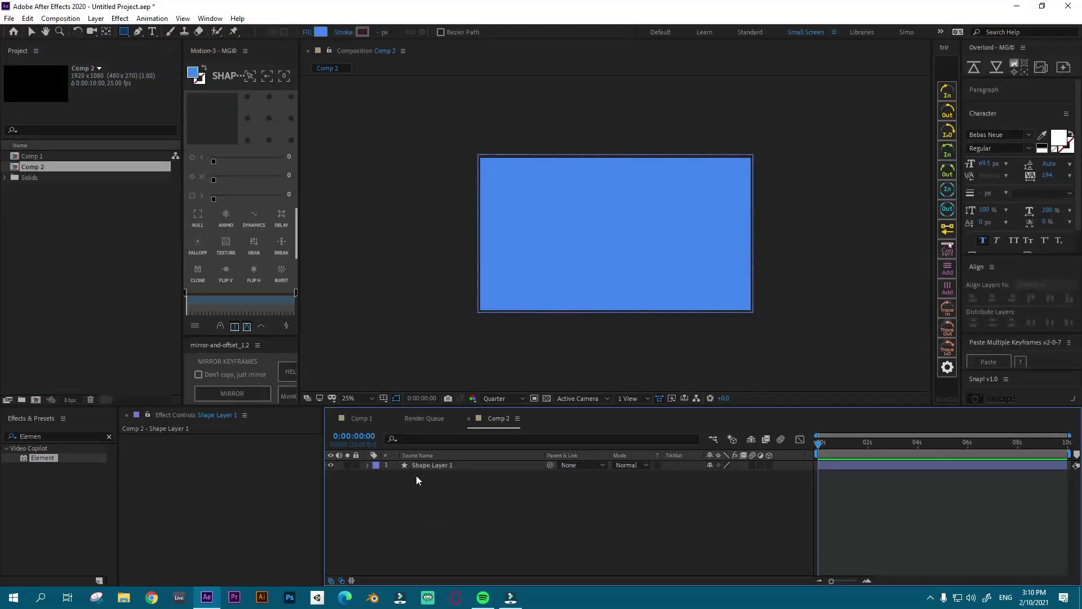
Step: Reveal the shape layer's Scale and set a 100% keyframe at 0:00:01:00
click(442, 466)
key(Return)
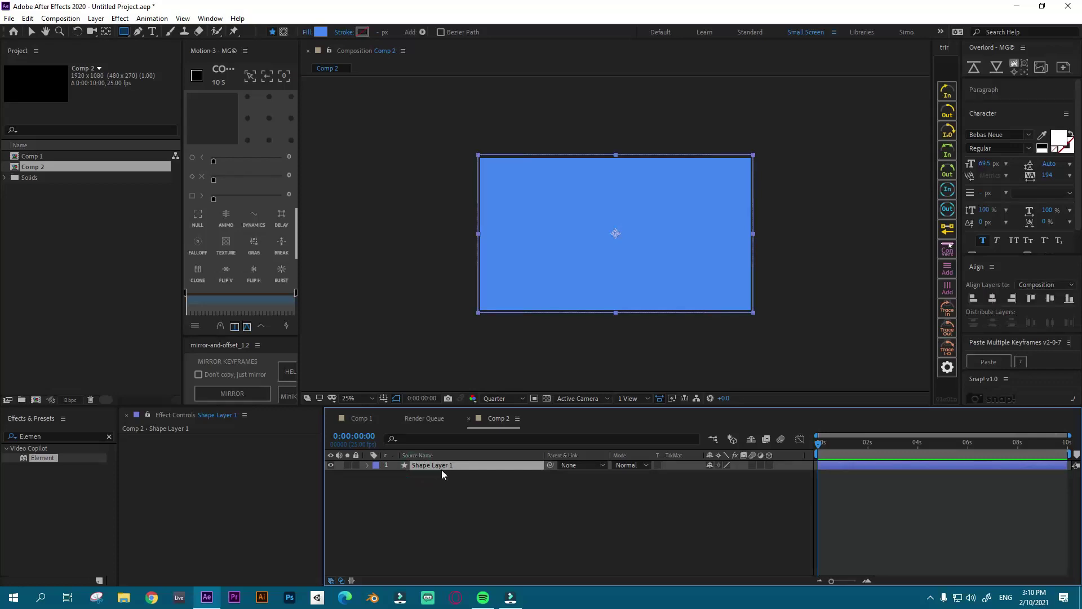
key(s)
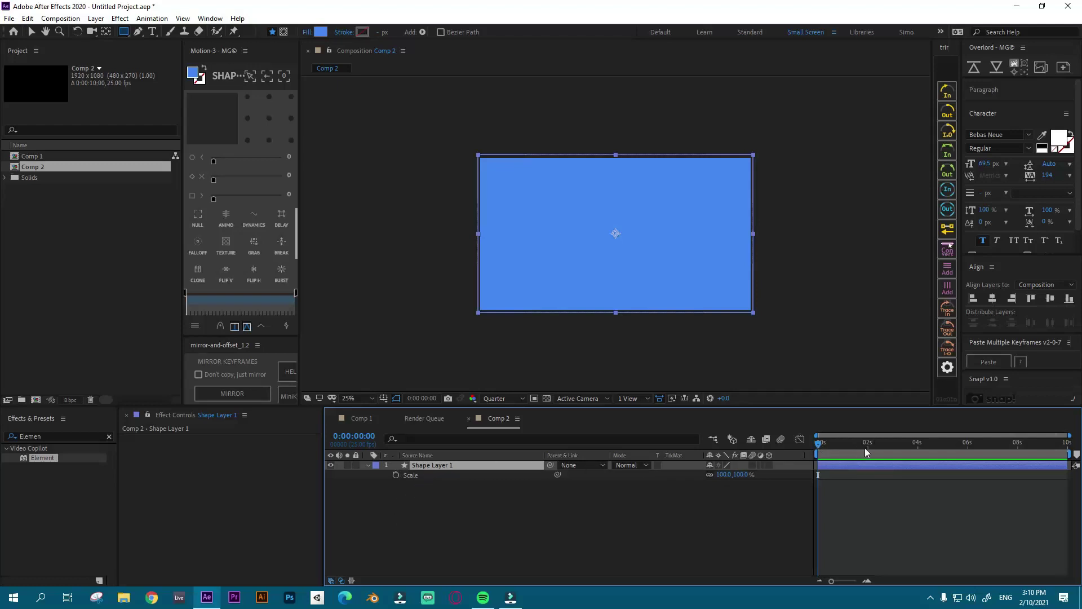
drag(847, 447, 844, 448)
click(395, 475)
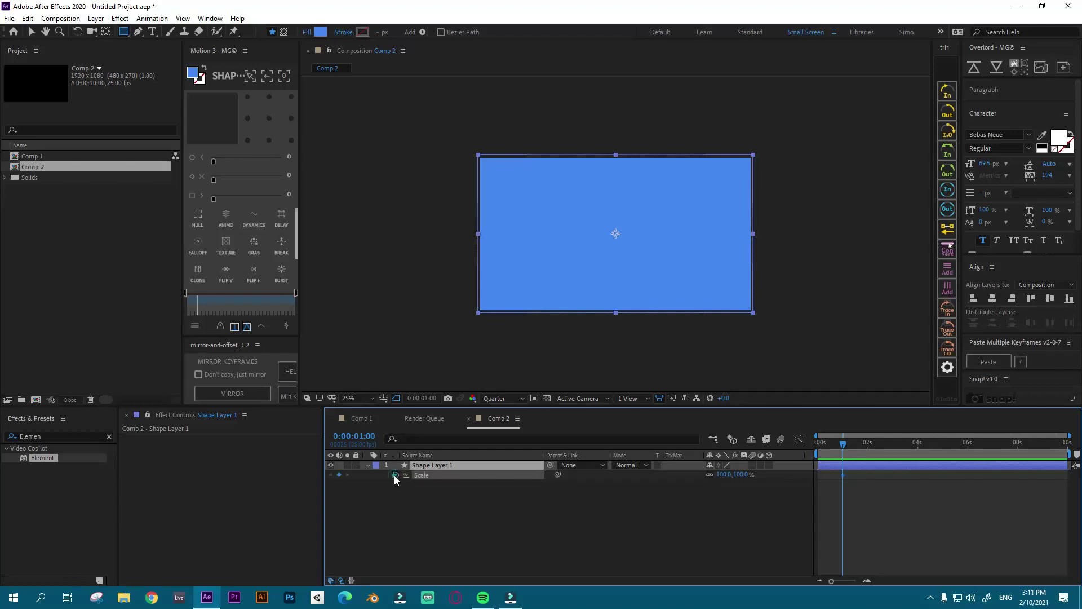
Step: At 0:00:00:00, unlink the shape layer's Scale dimensions and set the horizontal scale to 0%, keeping the vertical at 100%
click(813, 445)
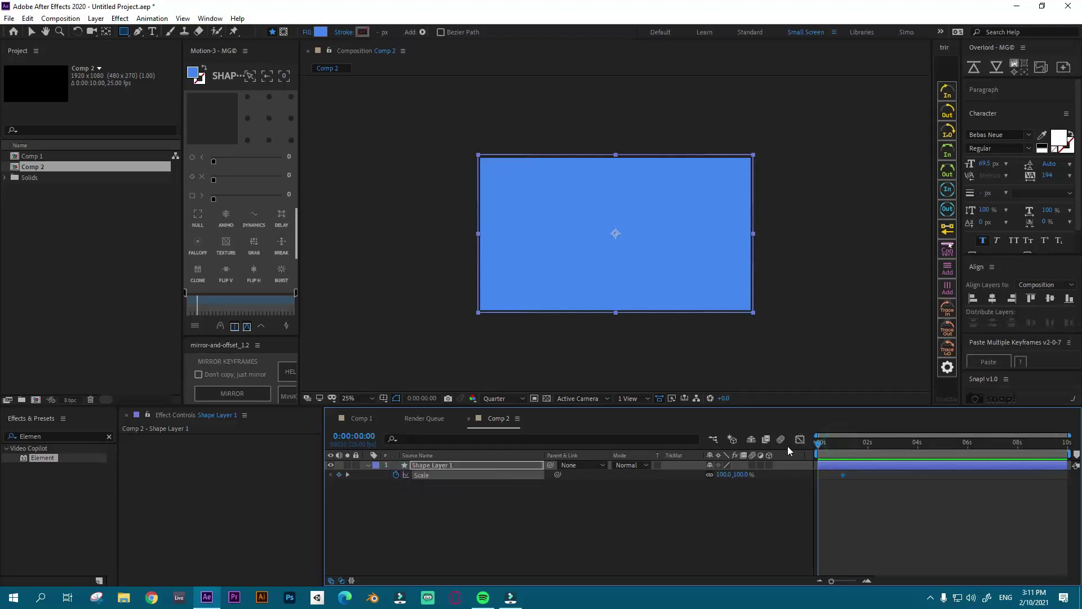
click(709, 474)
drag(736, 477, 719, 475)
click(721, 476)
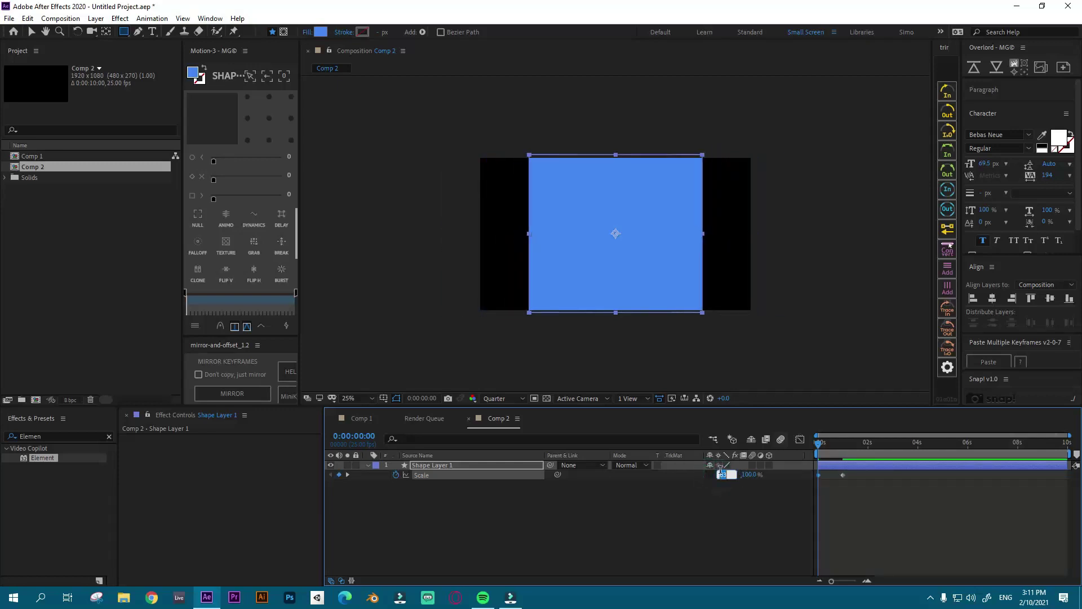
key(Return)
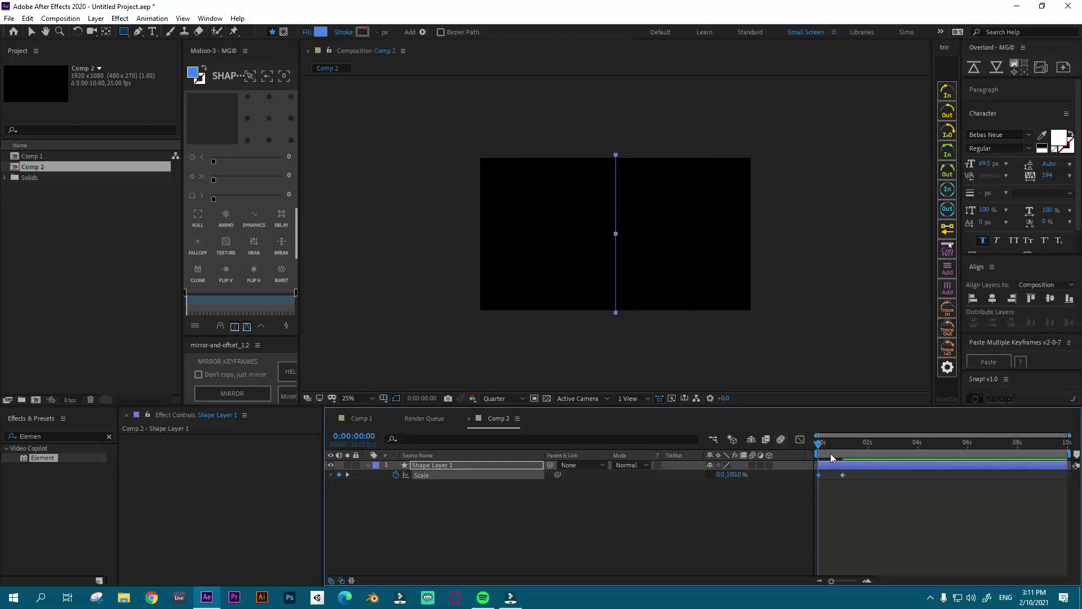
Step: Move the shape layer's 100% Scale keyframe earlier, close to the first keyframe, and preview the faster reveal
mouse_move(820, 447)
mouse_down()
mouse_move(841, 446)
mouse_move(818, 447)
mouse_up()
drag(835, 475, 830, 475)
key(space)
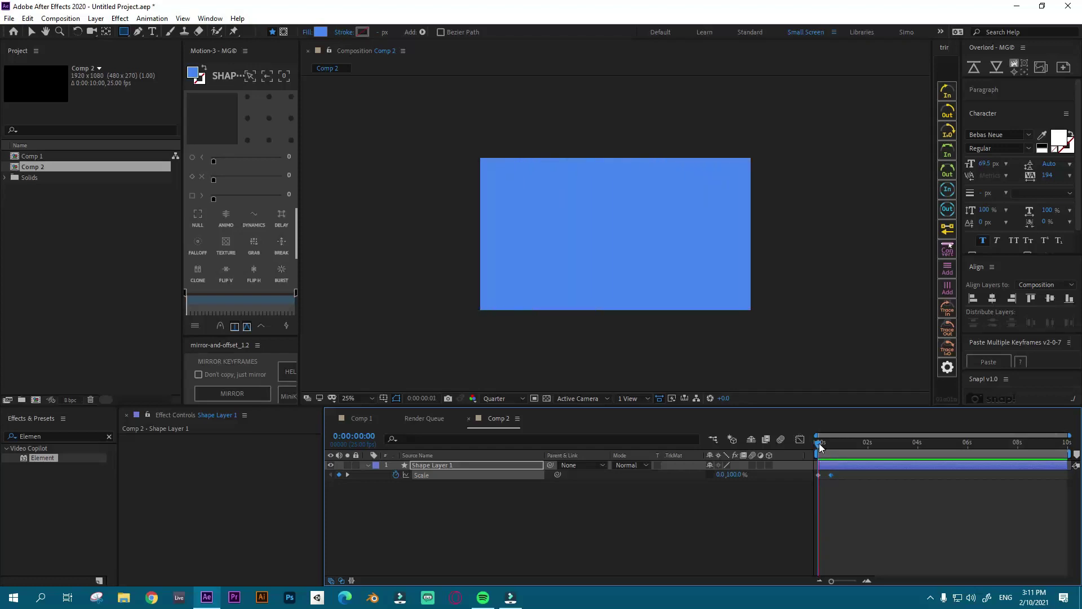
drag(827, 477, 824, 476)
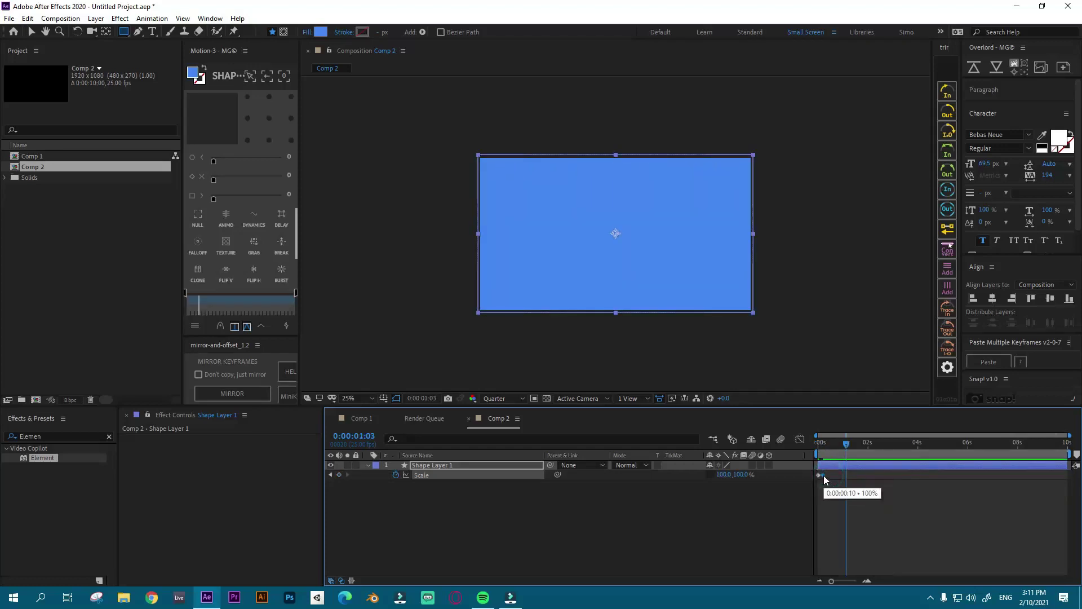
click(812, 444)
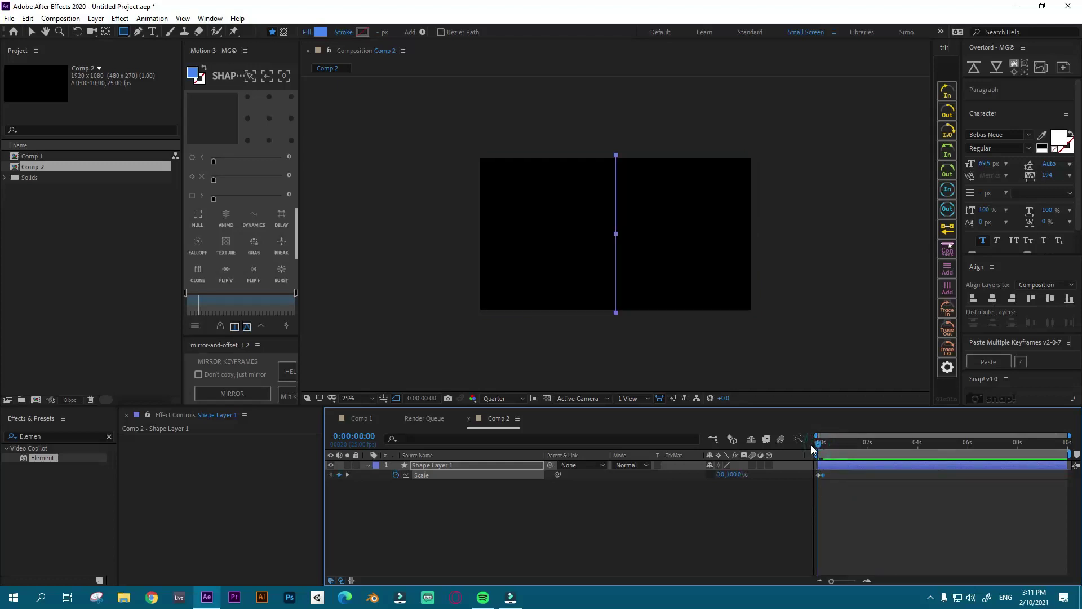
key(space)
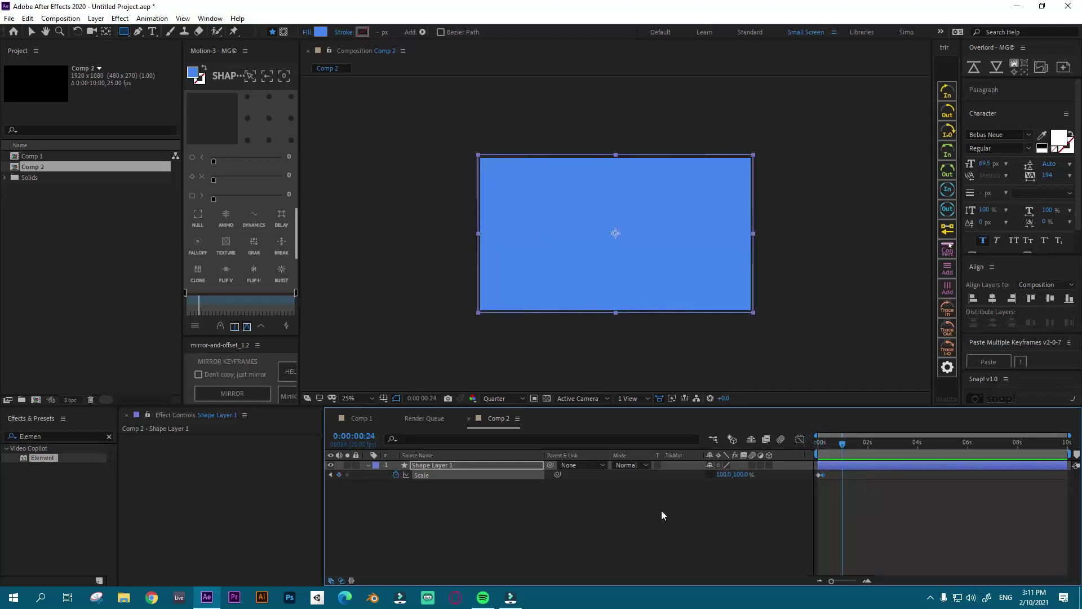
Step: Apply Easy Ease to both of the shape layer's Scale keyframes
click(655, 517)
click(821, 474)
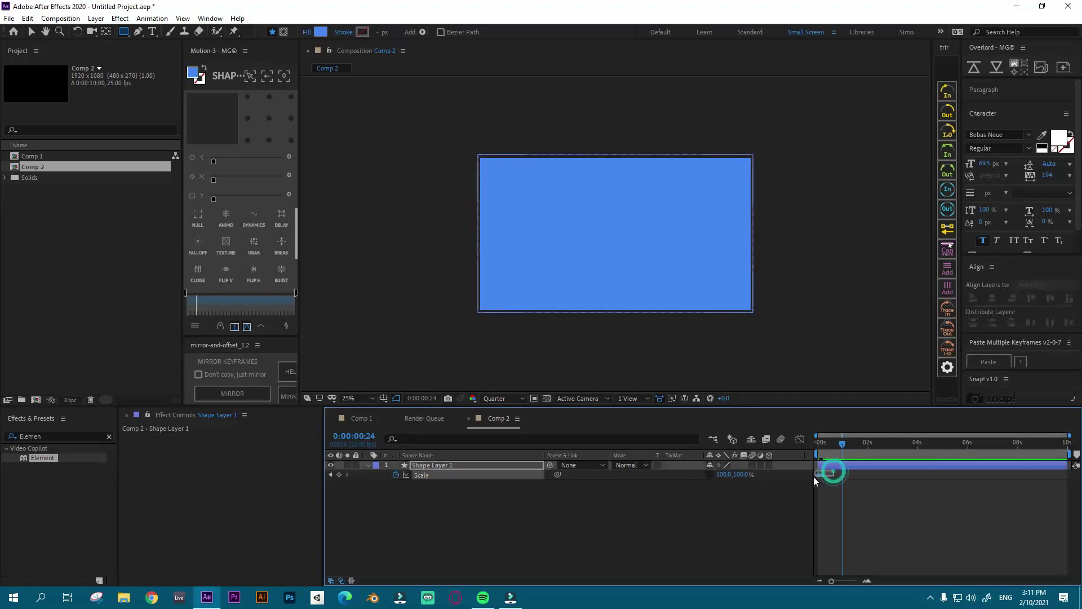
right_click(823, 474)
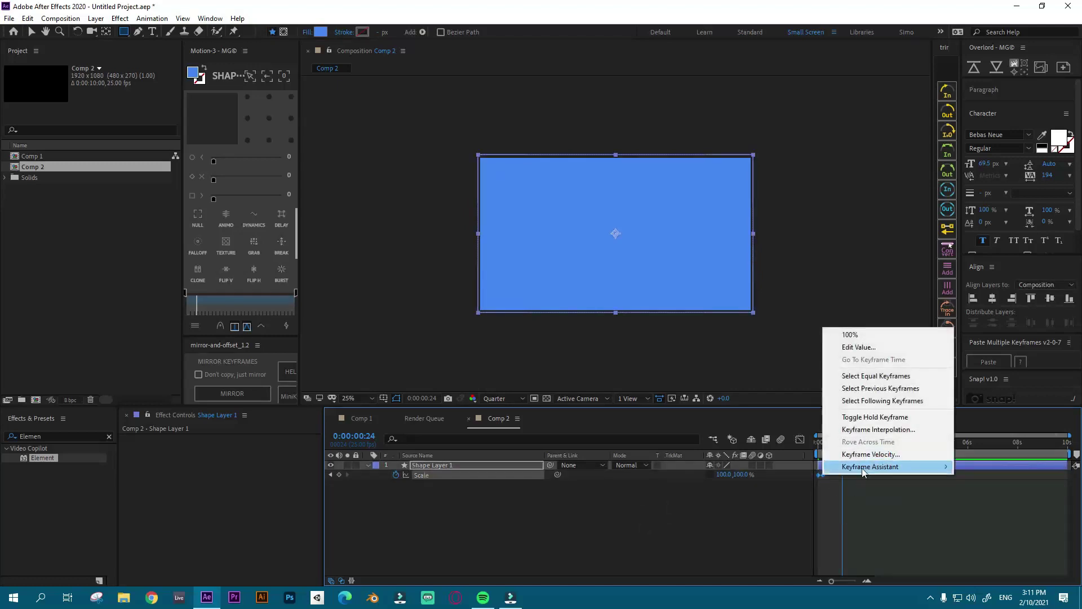
mouse_move(860, 466)
click(702, 503)
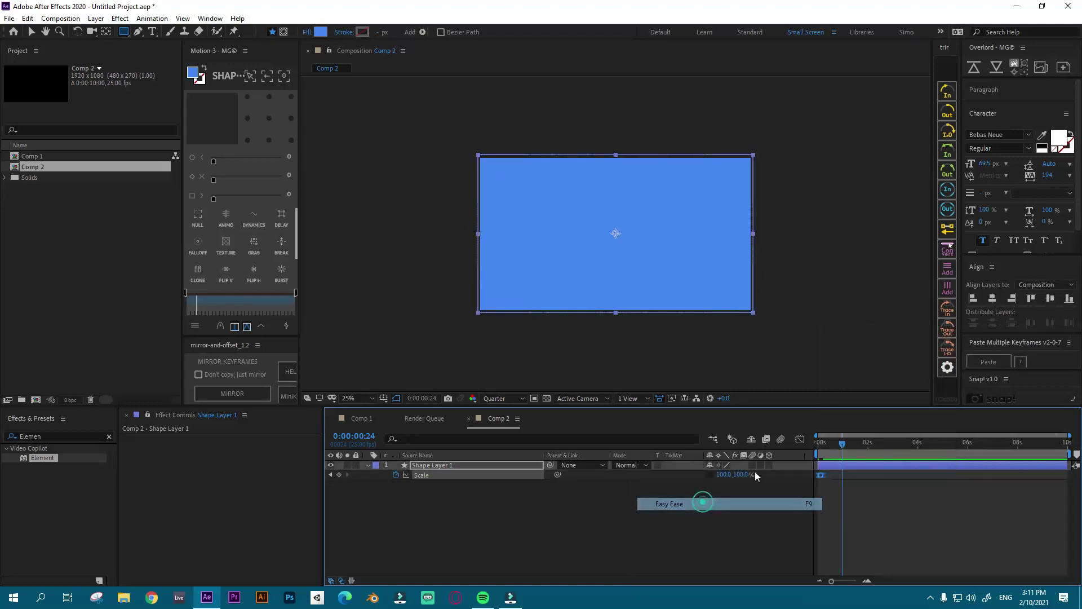
Step: Reshape the speed graph of the shape layer's Scale keyframes so the speed peaks early and eases out slowly
click(800, 439)
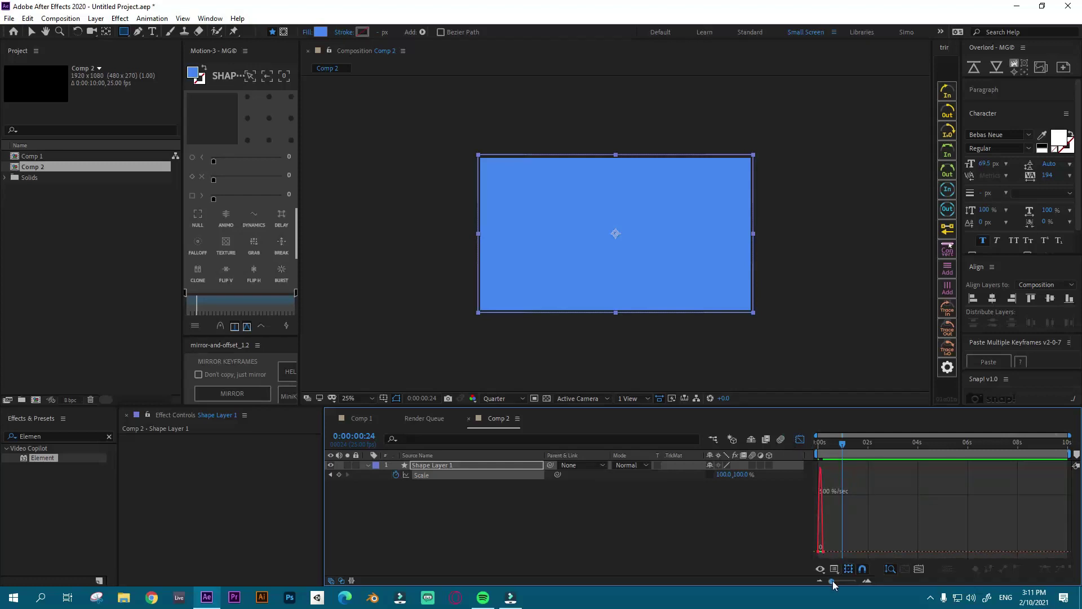
drag(833, 580, 855, 581)
click(905, 568)
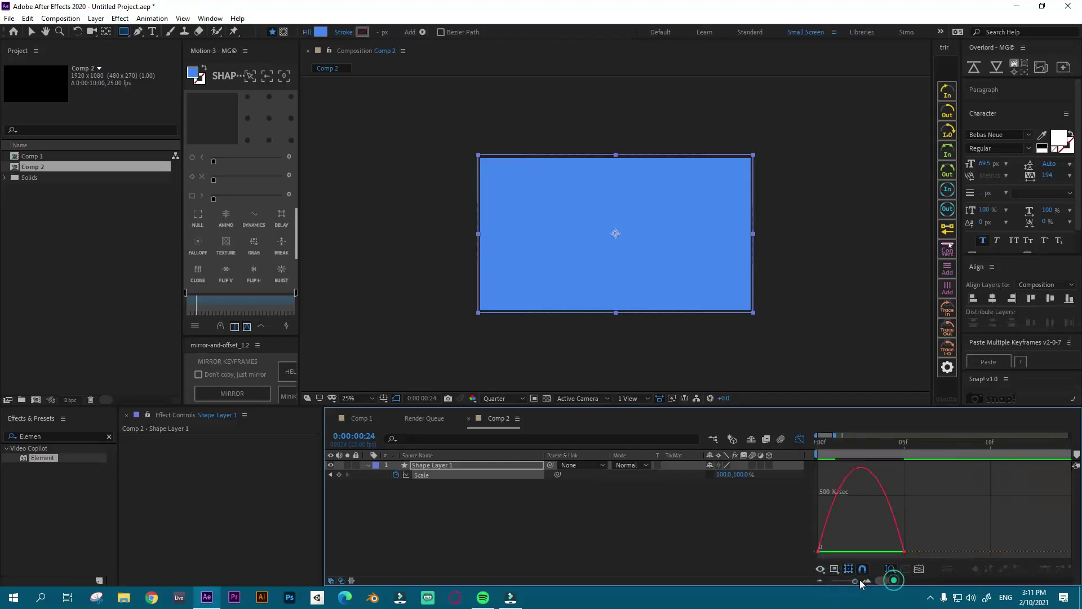
drag(921, 536, 773, 566)
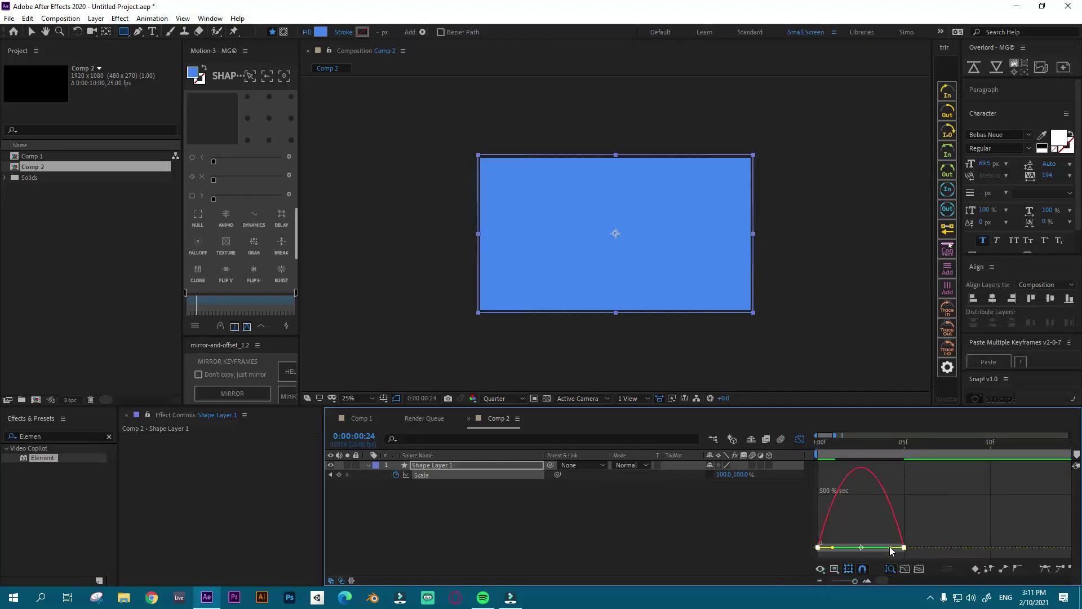
drag(891, 551, 877, 548)
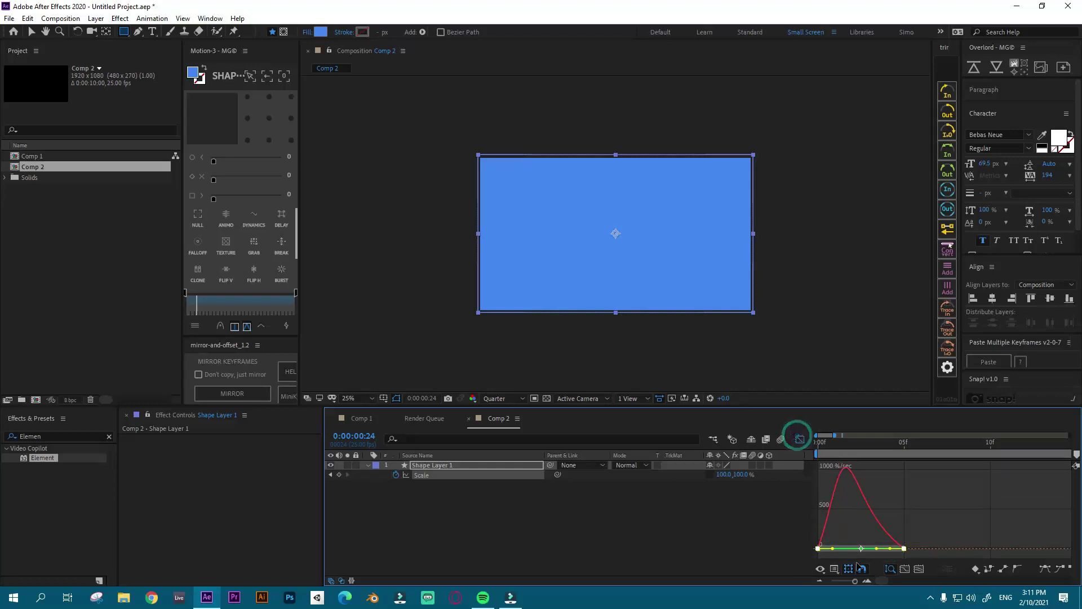
click(800, 438)
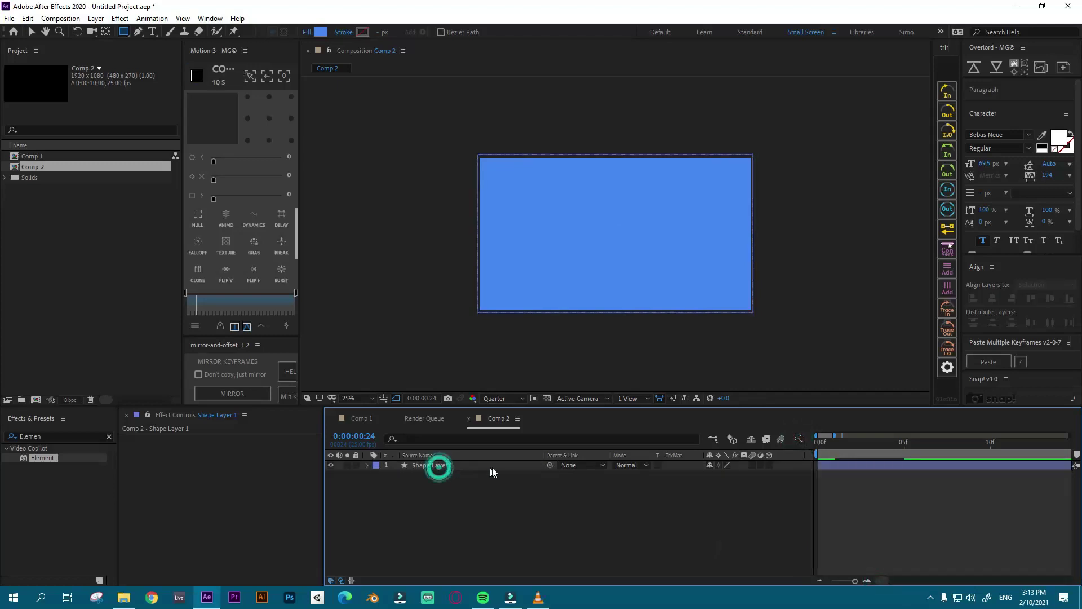
Step: Duplicate the blue shape layer and change the copy's fill to the near-black blue 01070C
click(446, 466)
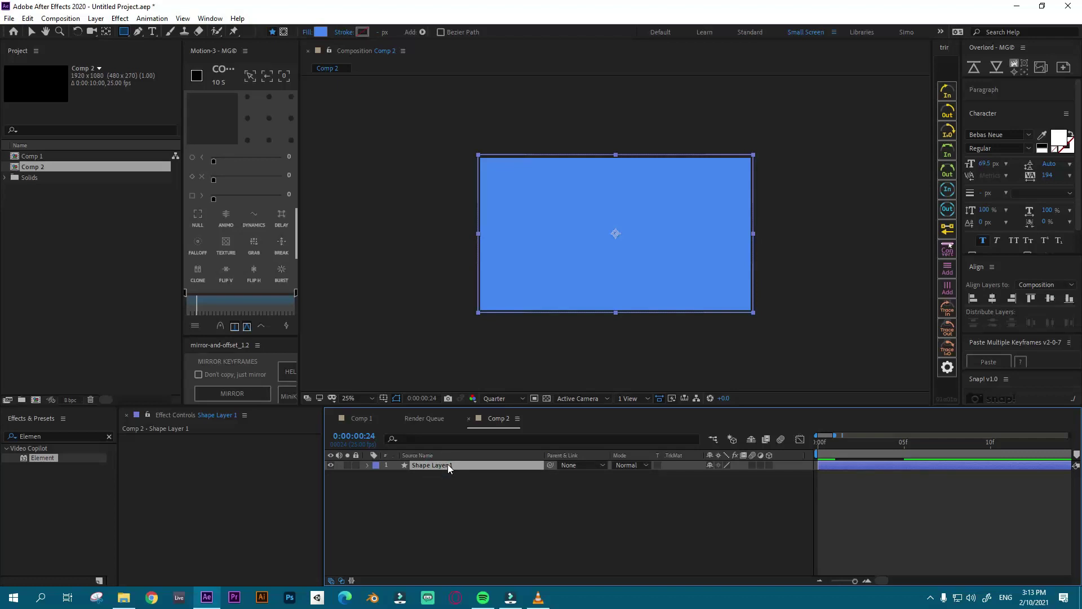
key(ctrl+d)
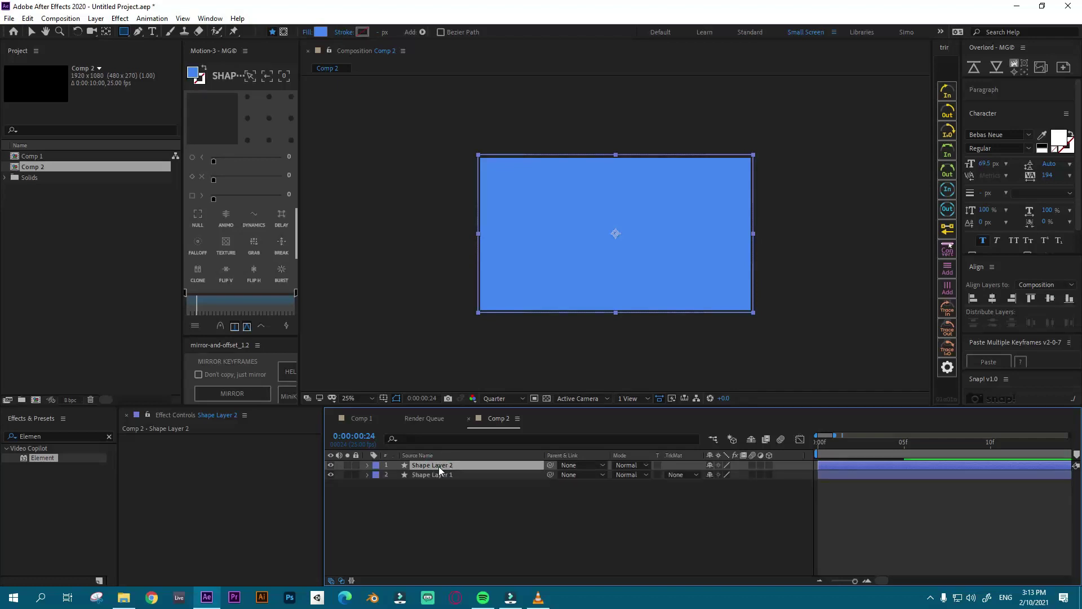
click(320, 32)
click(174, 80)
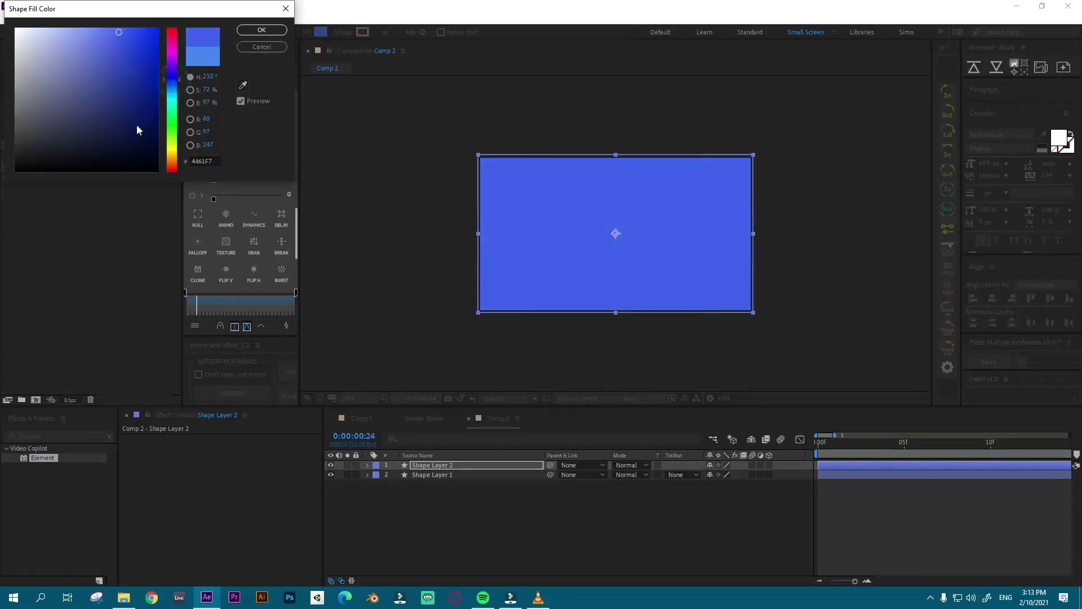
click(107, 140)
click(174, 90)
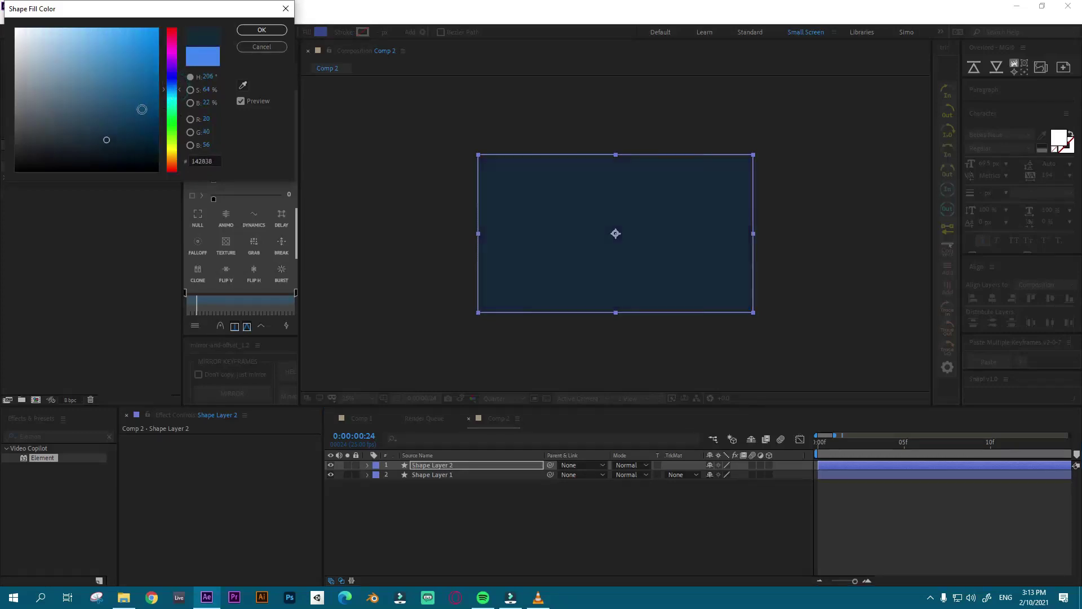
click(130, 158)
drag(130, 159, 143, 164)
click(269, 31)
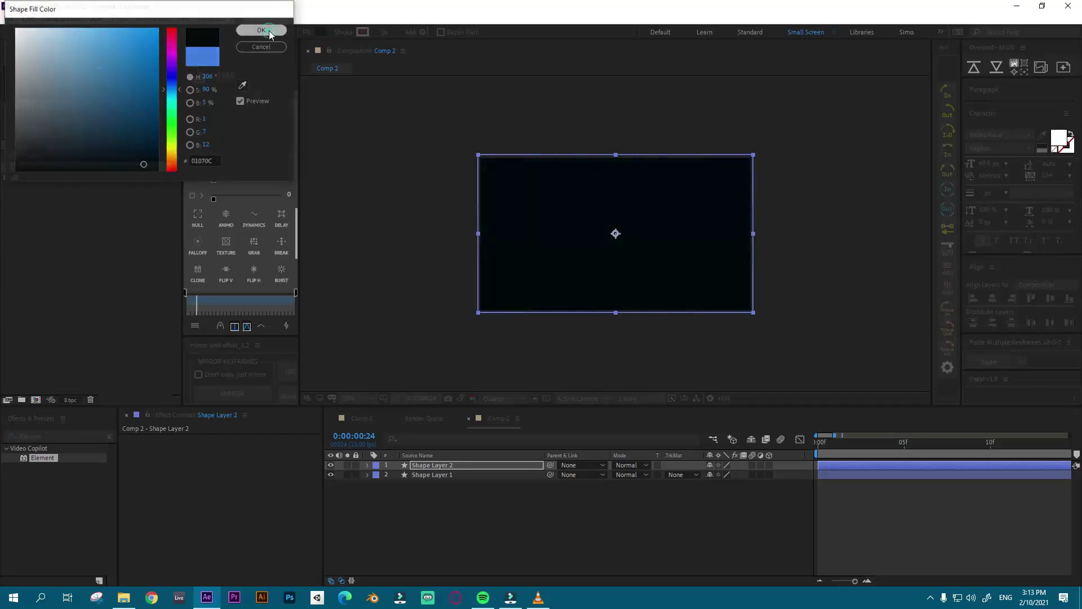
click(463, 514)
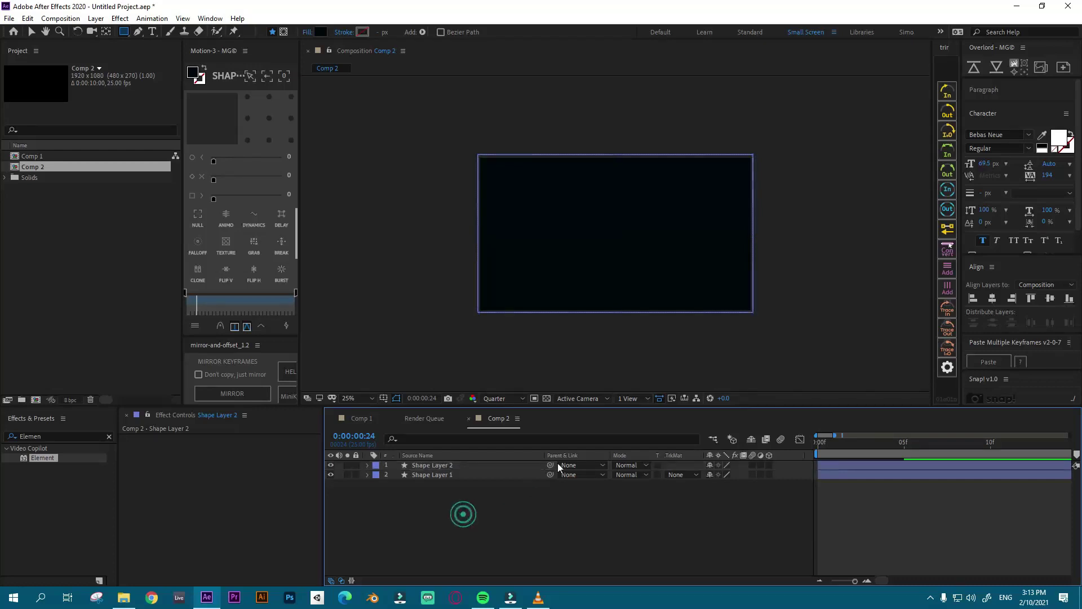
Step: Offset the dark shape layer to start a few frames after the blue one and preview the staggered reveal
drag(837, 464, 849, 467)
drag(855, 585, 840, 581)
mouse_move(831, 465)
mouse_down()
mouse_move(820, 444)
mouse_move(834, 465)
mouse_up()
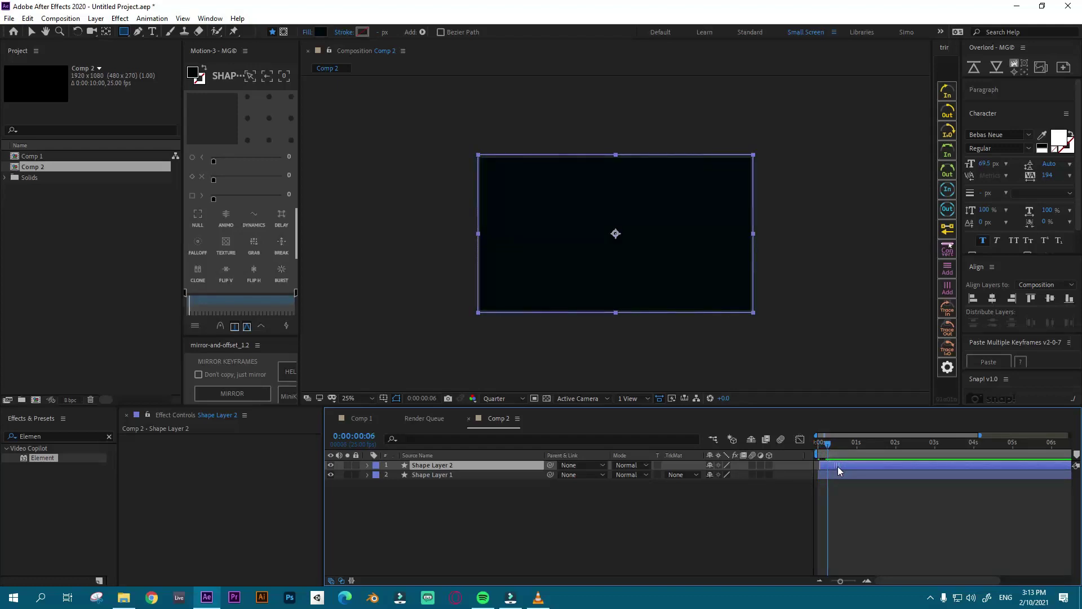
click(818, 446)
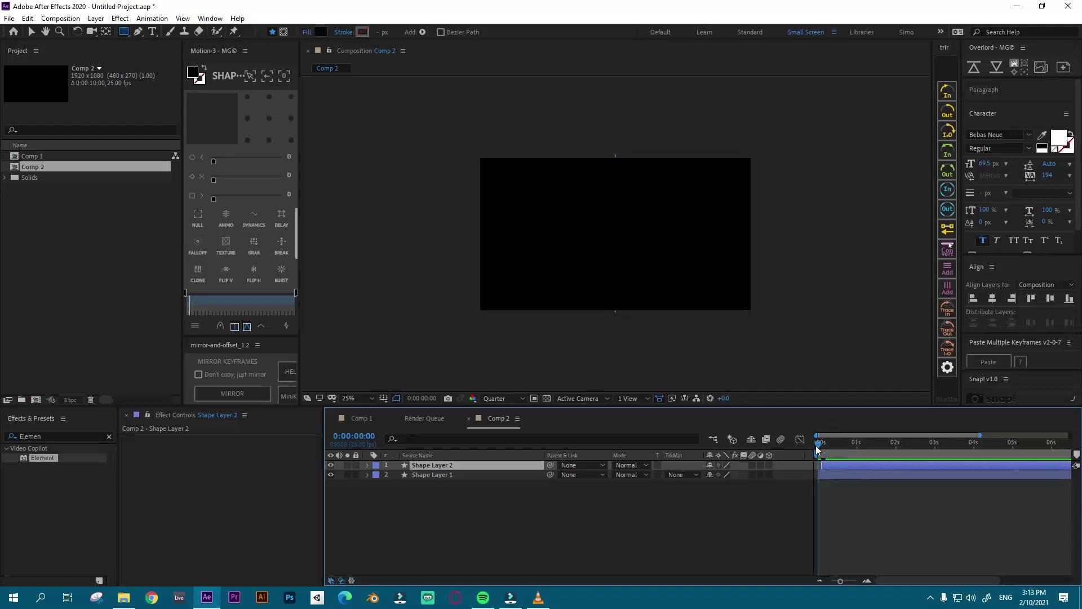
mouse_move(819, 449)
mouse_down()
mouse_move(829, 449)
mouse_move(816, 451)
mouse_up()
key(space)
Step: Reveal Scale on both shape layers, move each layer's 100% keyframe later for a slower reveal, and preview it
shift+click(842, 474)
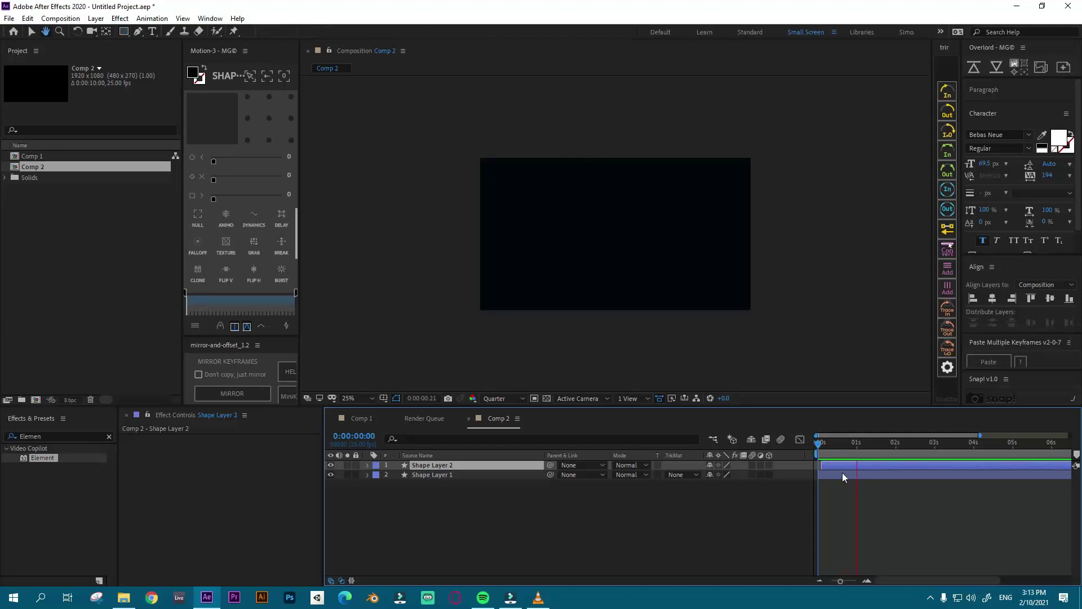
key(s)
click(829, 476)
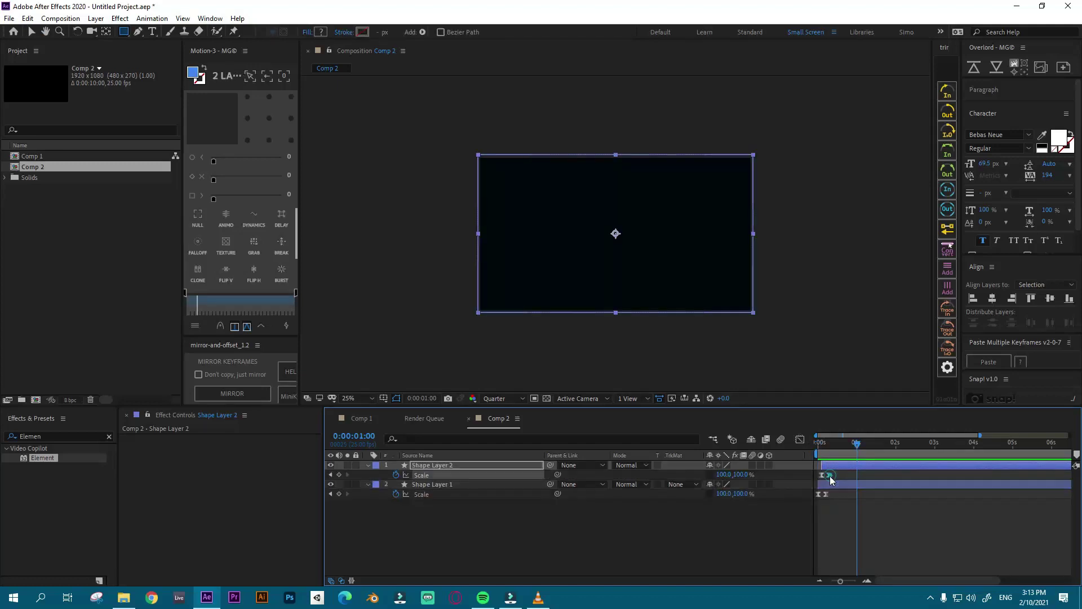
click(826, 494)
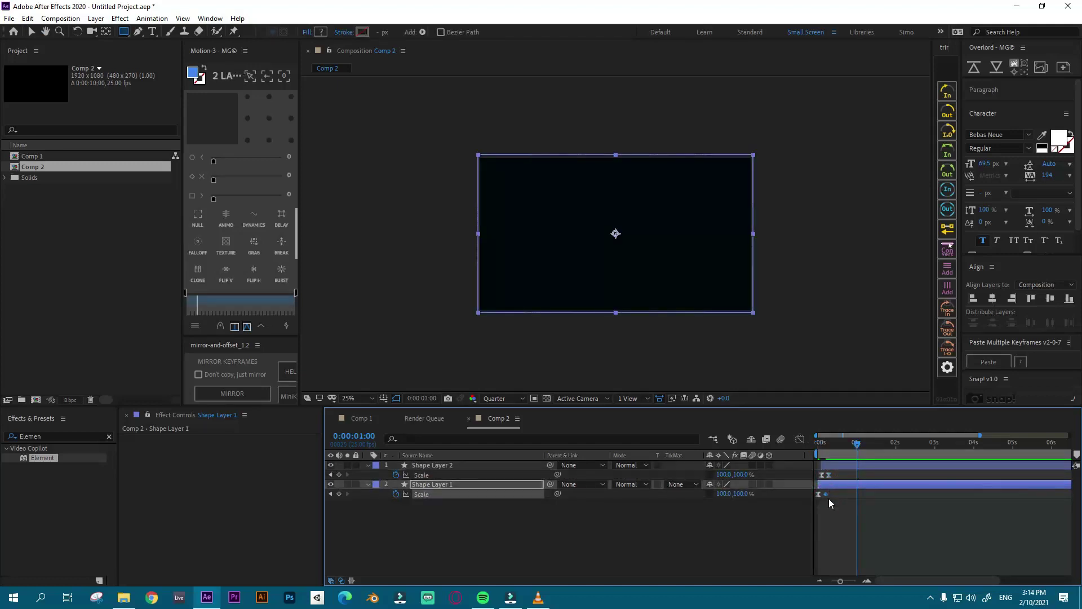
key(F9)
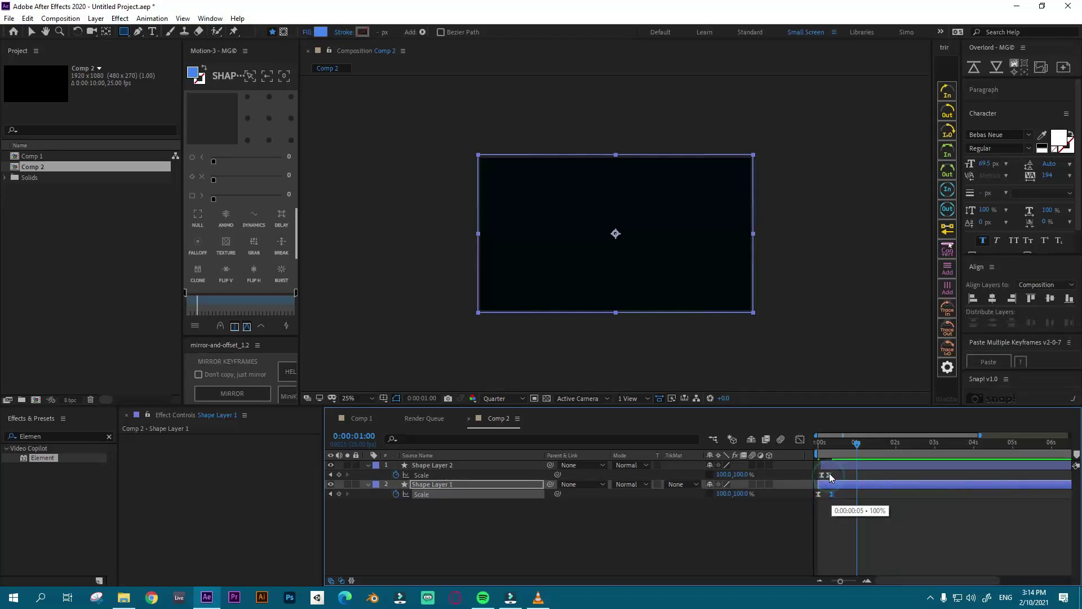
click(828, 475)
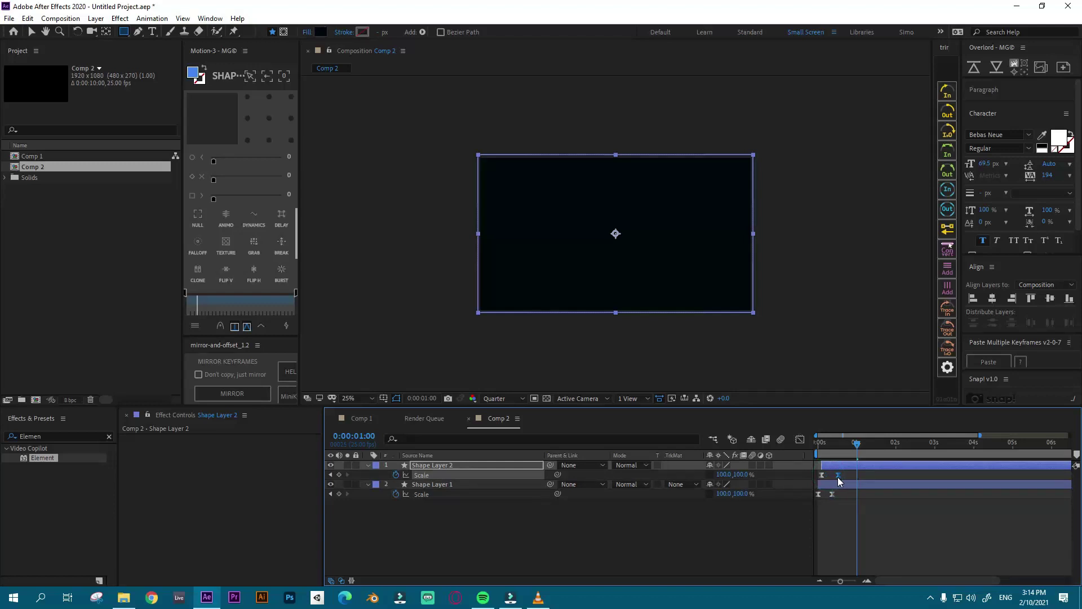
click(813, 445)
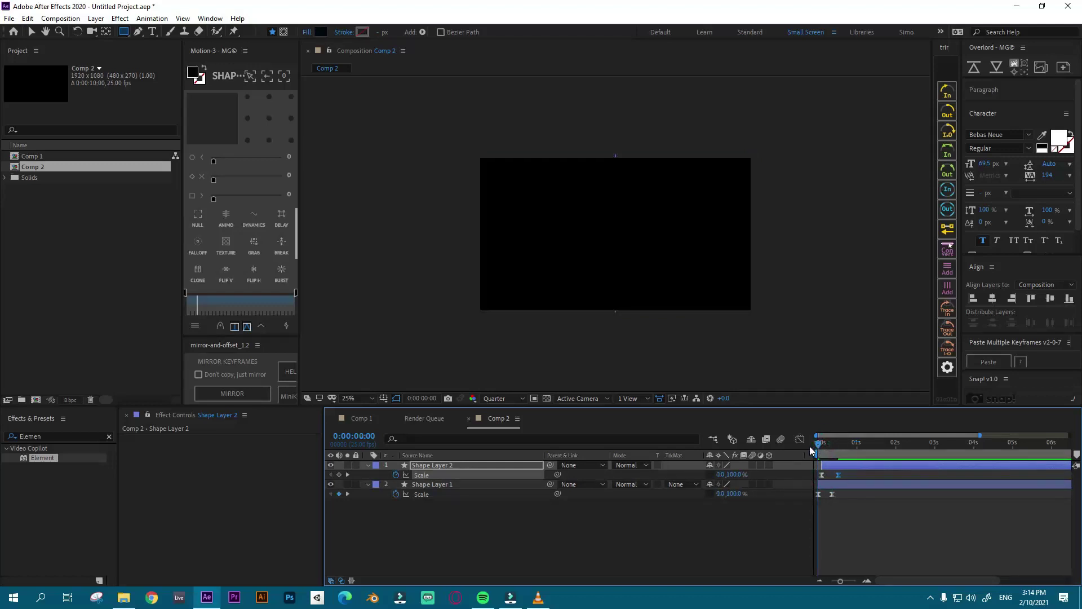
key(space)
key(space)
key(space)
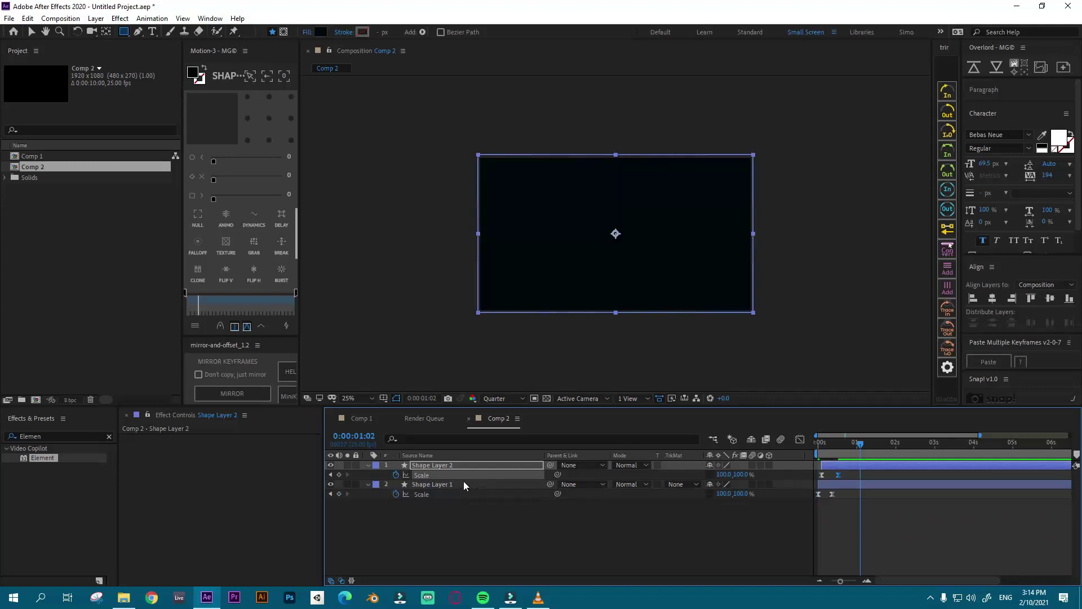
key(space)
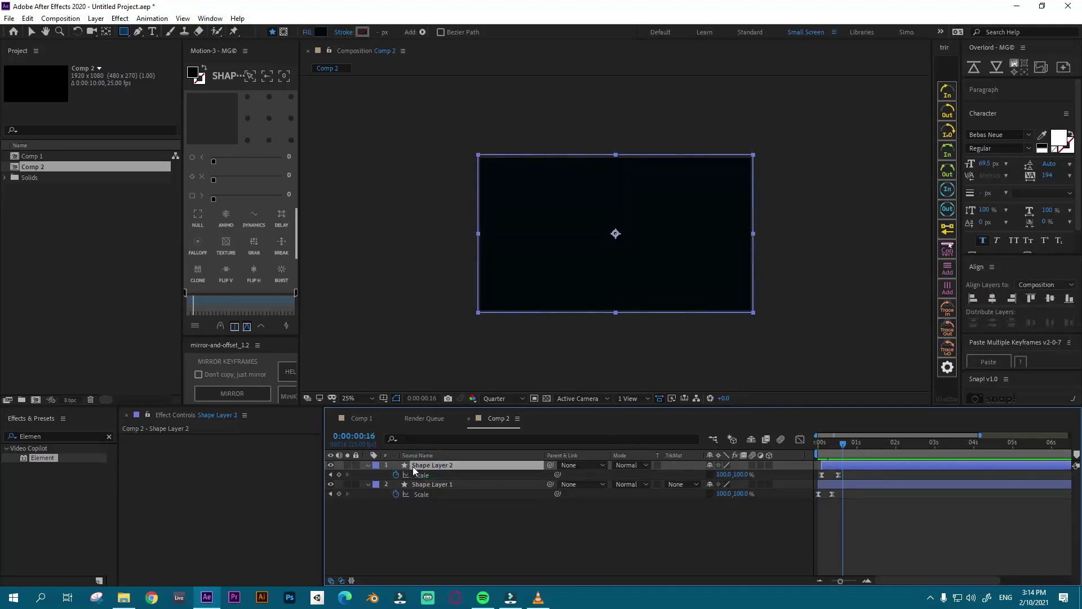
Step: Duplicate the dark shape layer and pre-compose the copy as "Background"
key(ctrl+d)
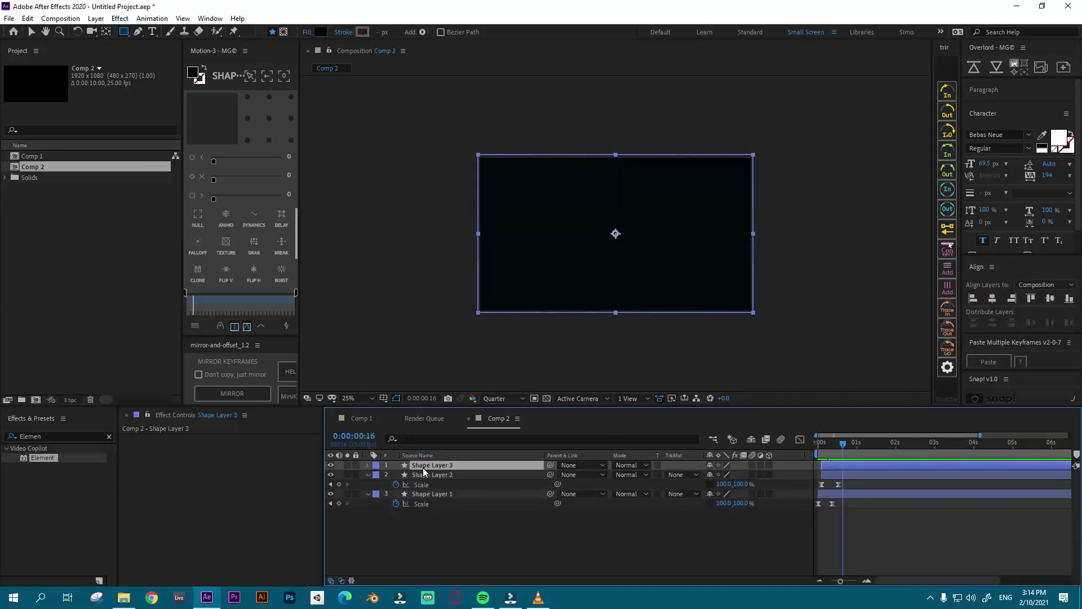
right_click(428, 465)
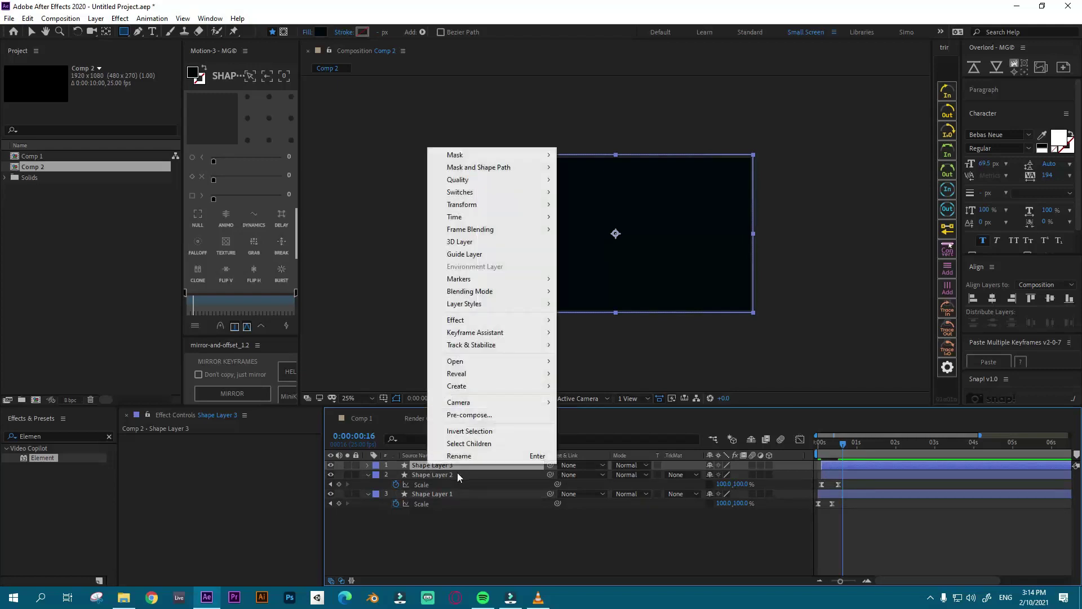
click(483, 413)
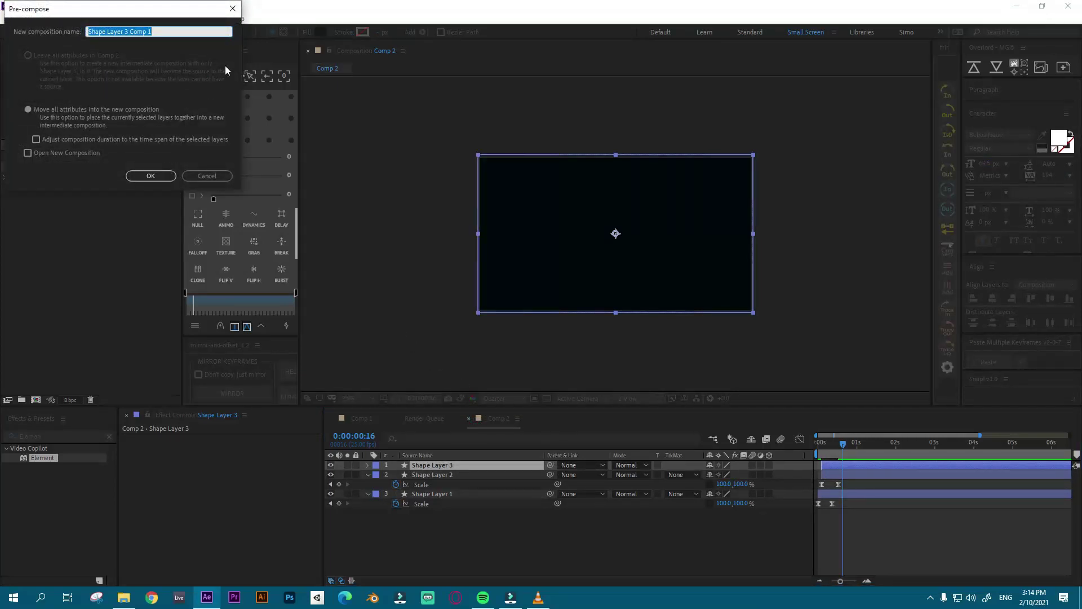
text(Background)
key(Return)
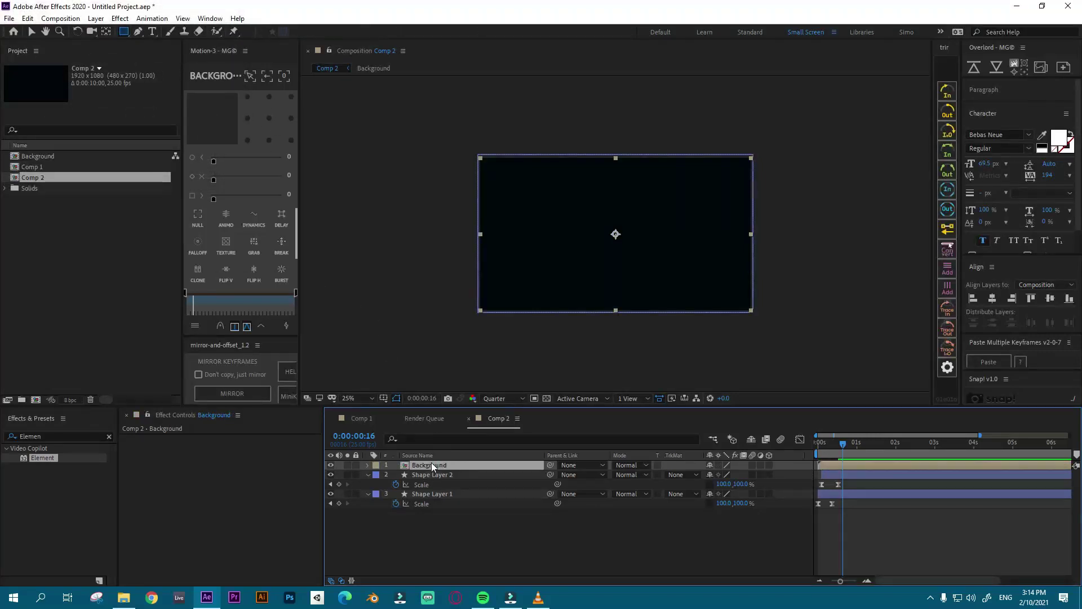
Step: Inside the Background composition, delete the shape layer's Scale keyframes and extend the layer's start to the beginning of the timeline
double_click(431, 464)
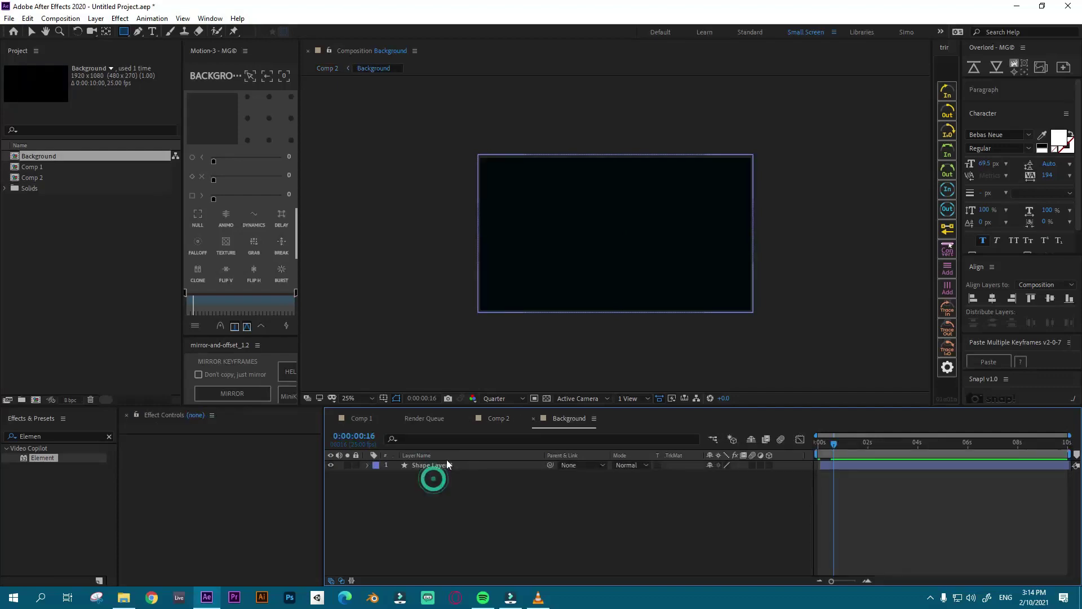
click(447, 464)
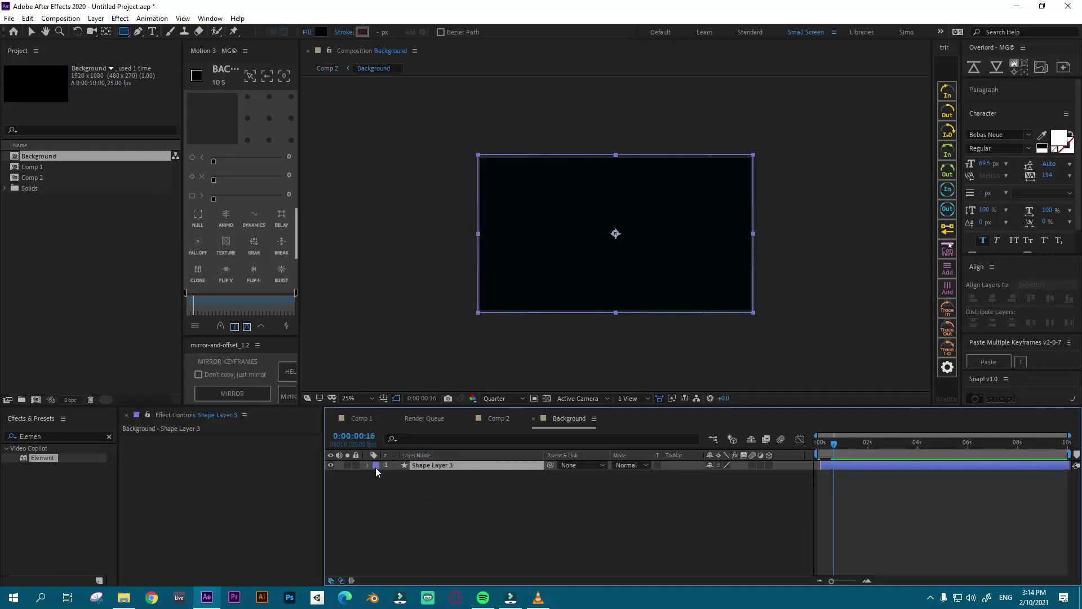
key(s)
drag(841, 476, 810, 480)
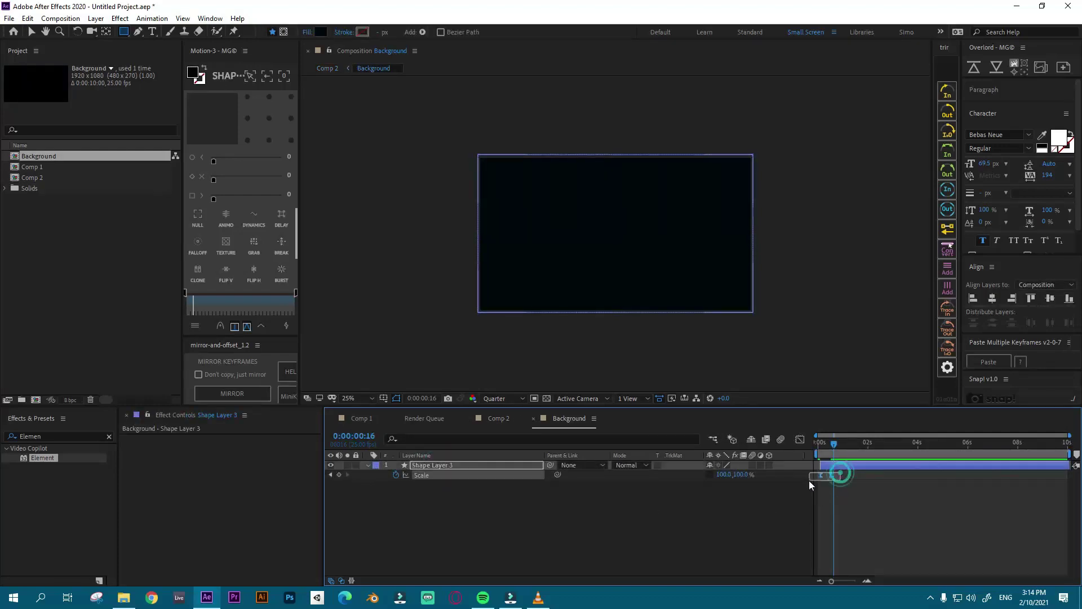
key(Delete)
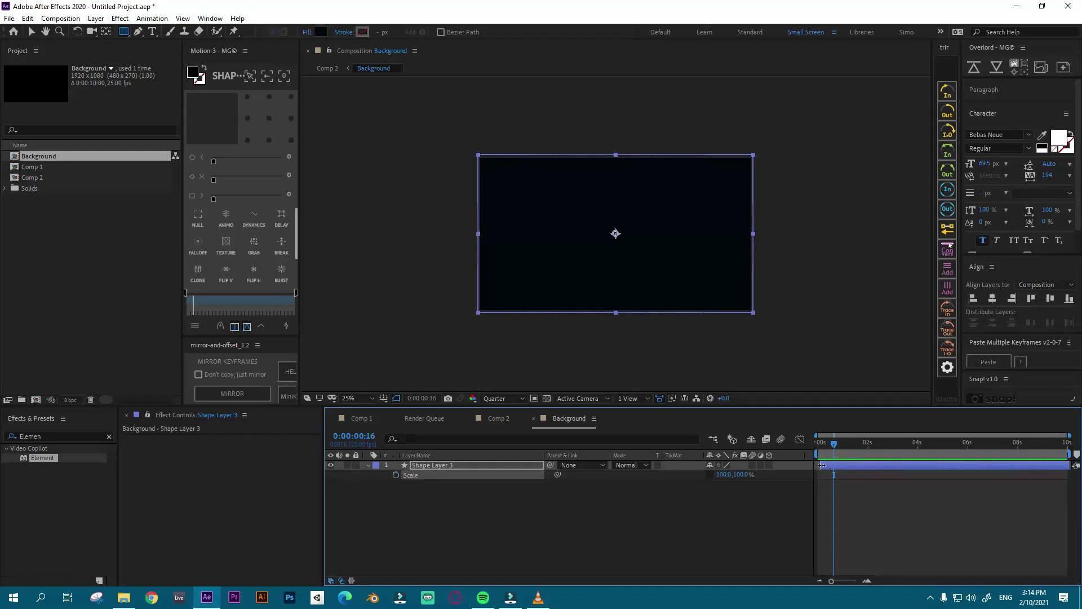
click(822, 465)
click(635, 513)
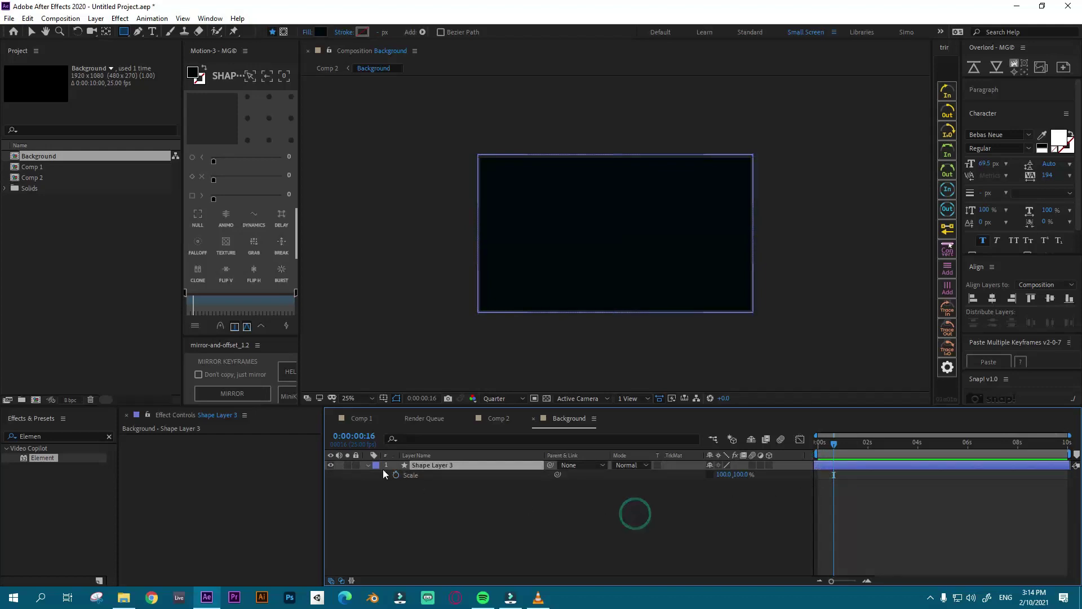
click(426, 465)
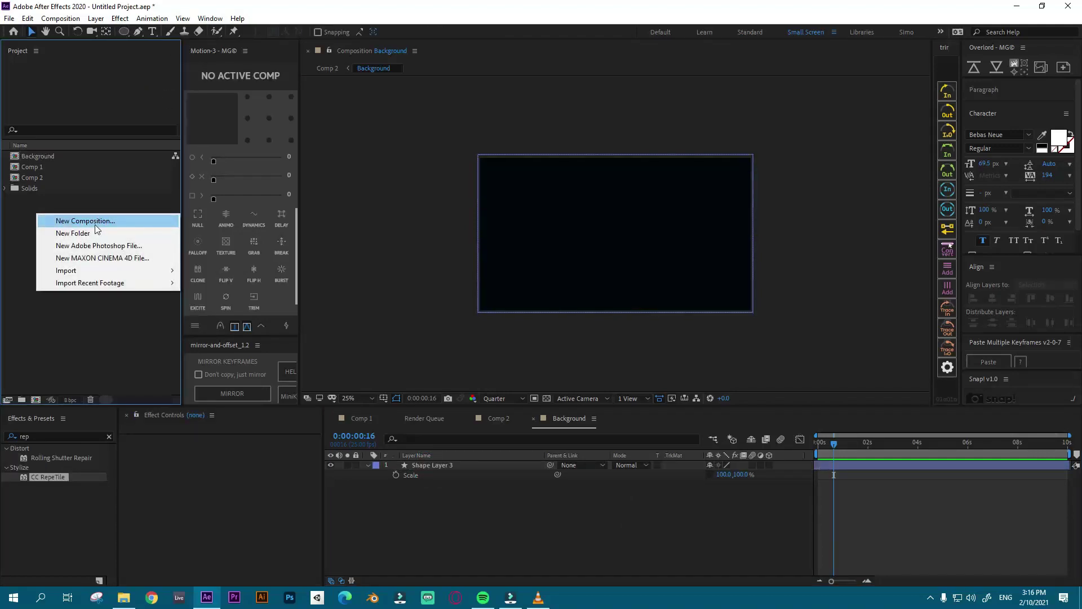
Step: Create a new composition 100 px wide and 100 px high
click(91, 222)
click(250, 149)
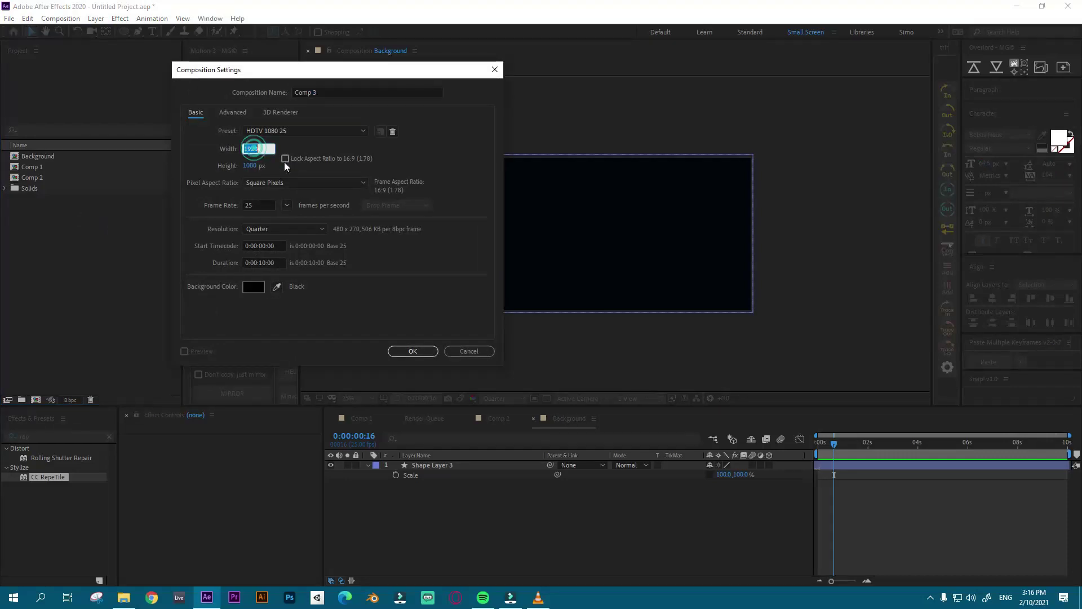
text(100)
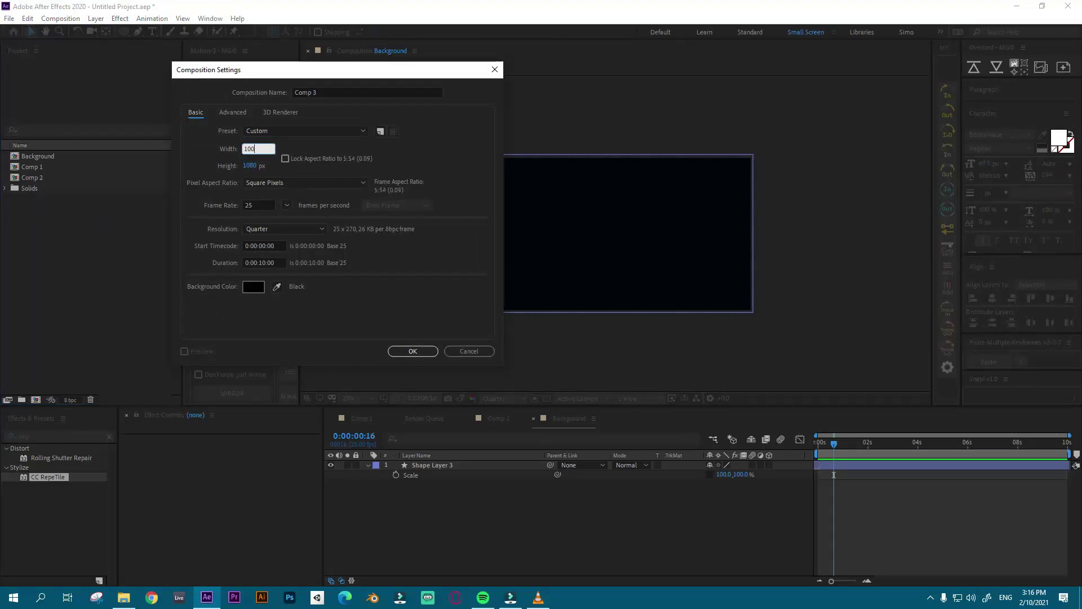
click(254, 166)
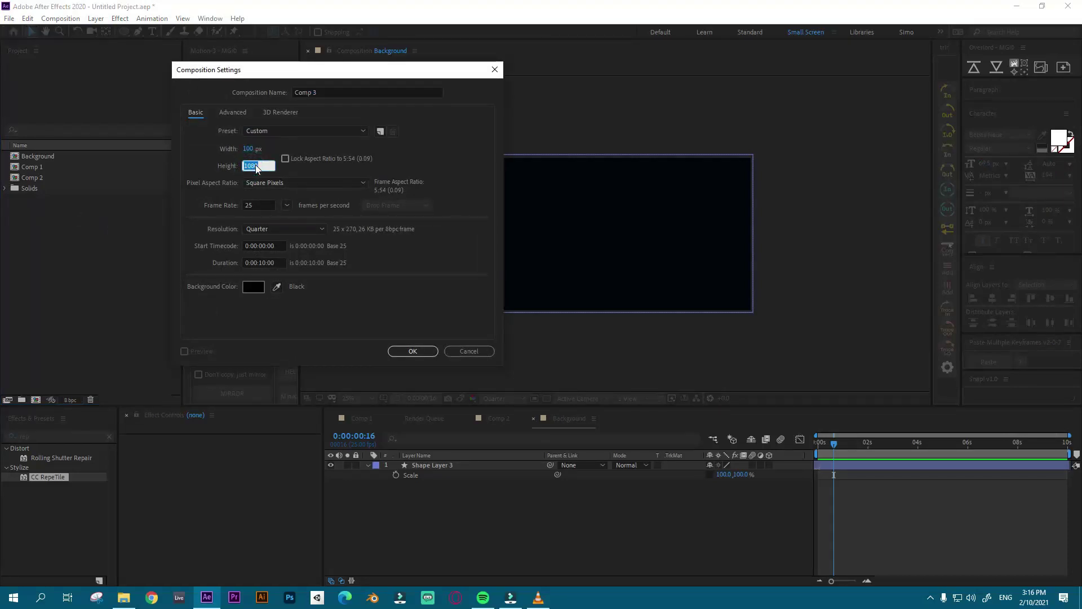
text(100)
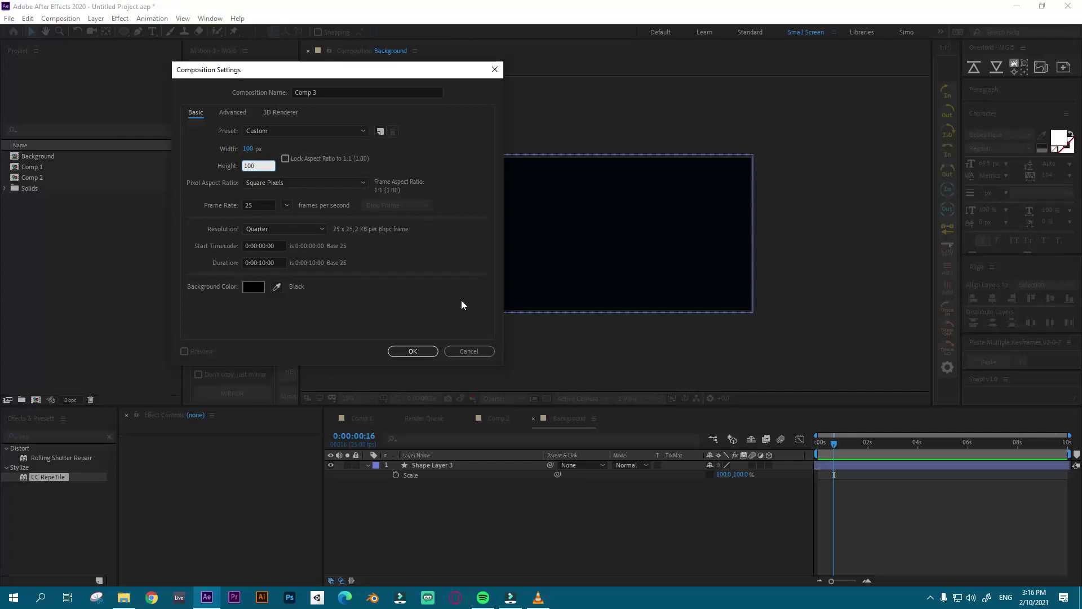
click(412, 351)
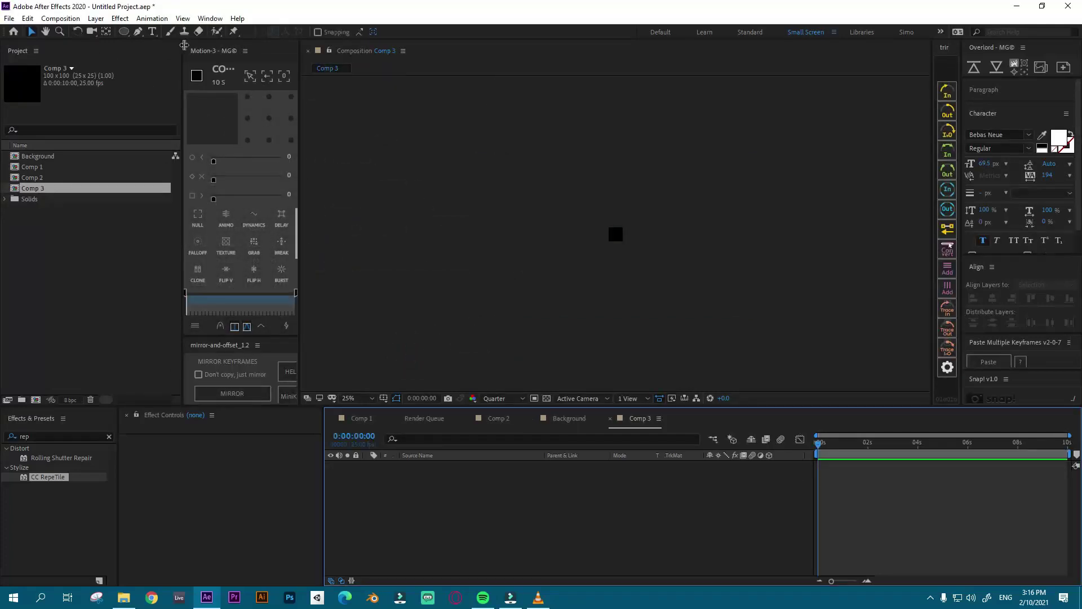
Step: Draw a small white circle in the new composition, center its anchor point, and align it to the composition's horizontal and vertical center
key(period)
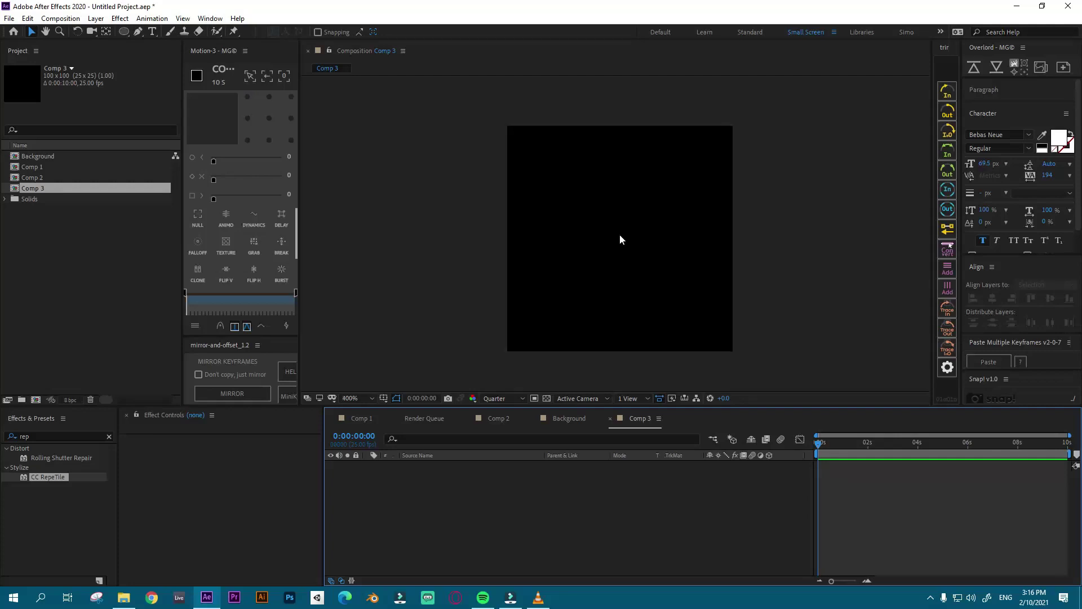
click(123, 31)
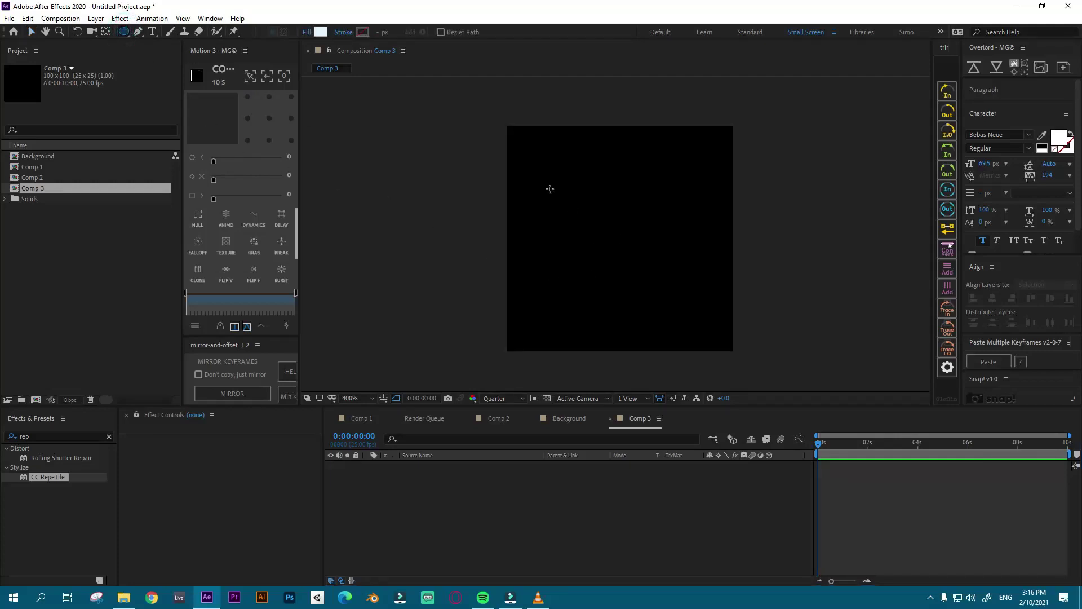
drag(595, 225, 638, 259)
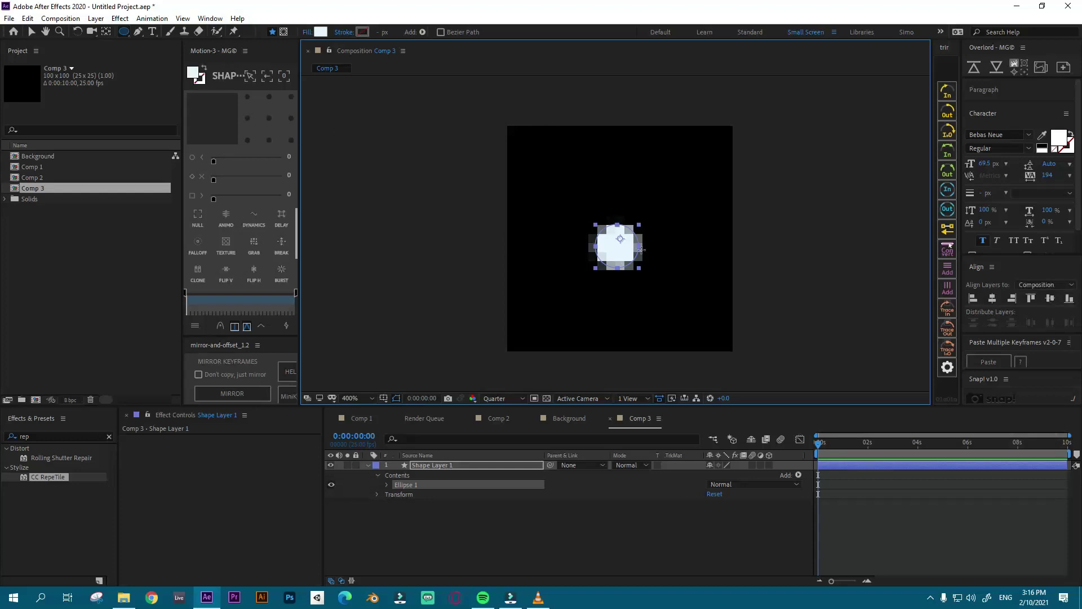
click(269, 119)
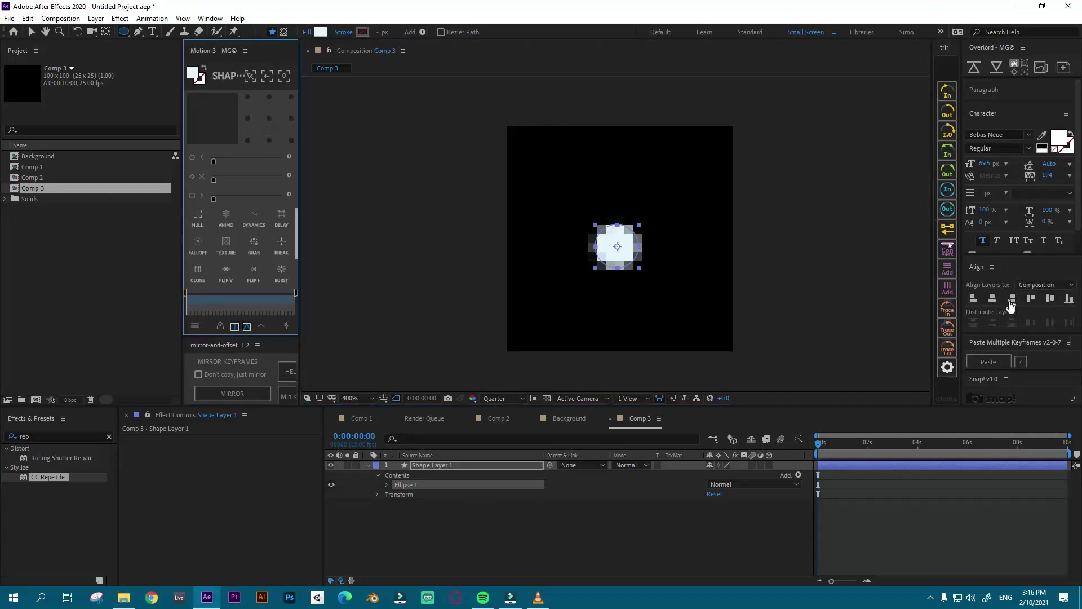
click(992, 298)
click(1050, 298)
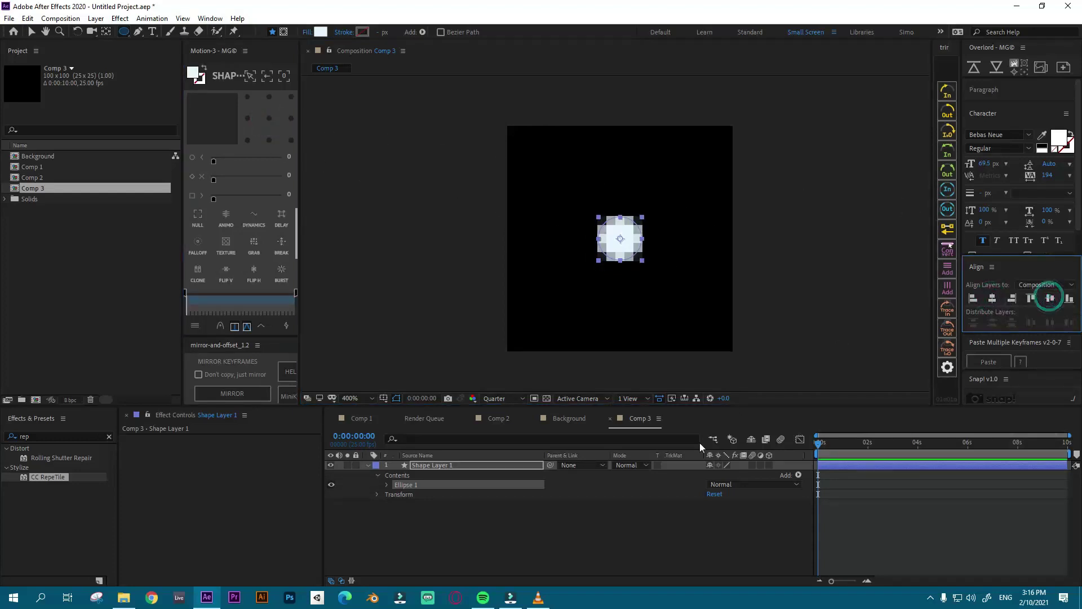
click(624, 521)
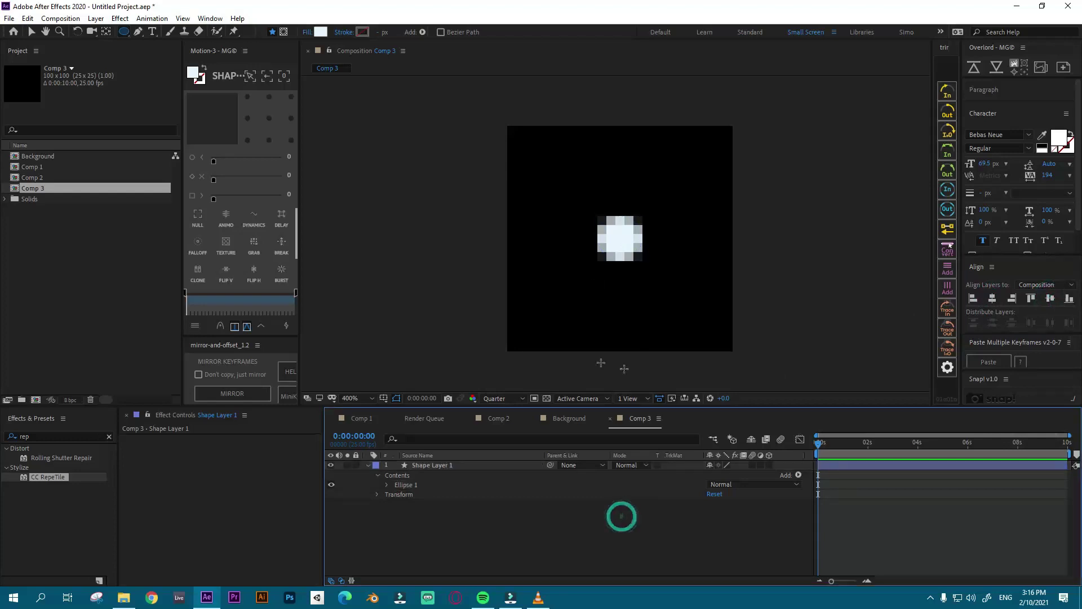
Step: Rename the Comp 3 composition as "Dot"
click(610, 420)
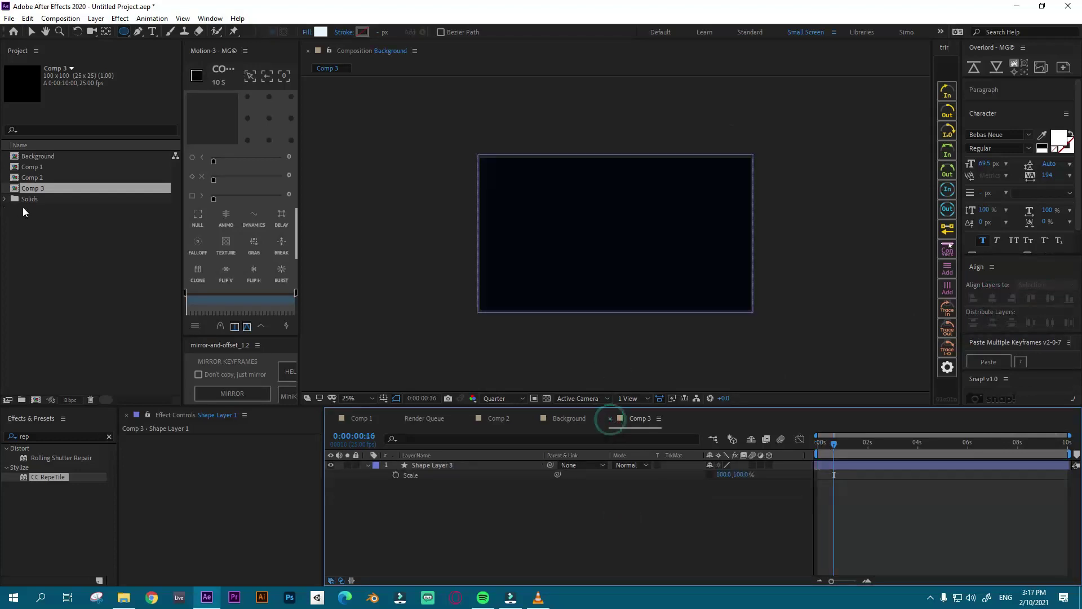
double_click(33, 188)
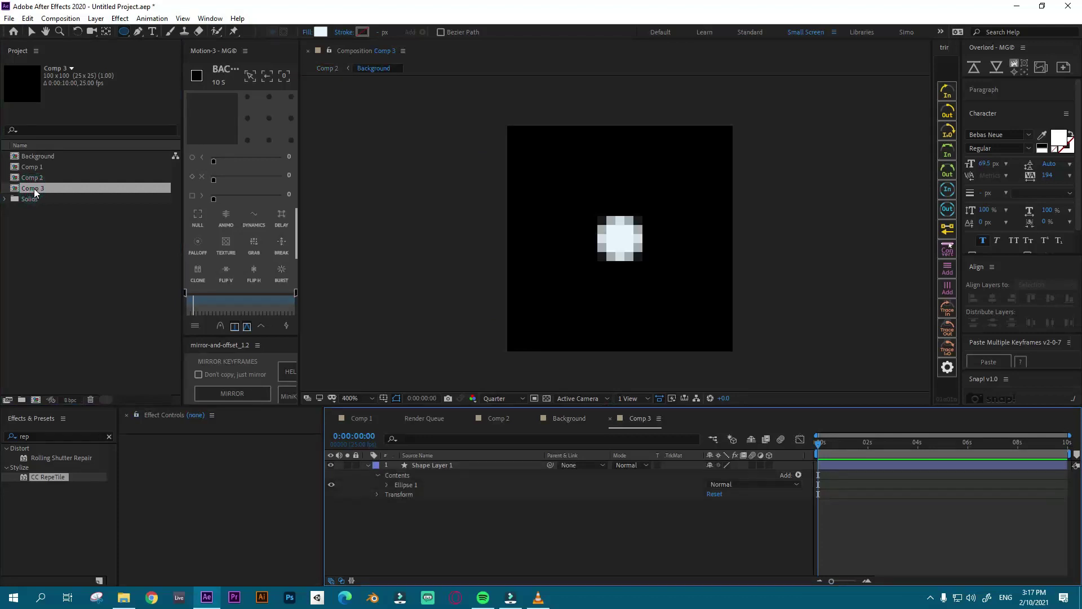
right_click(33, 189)
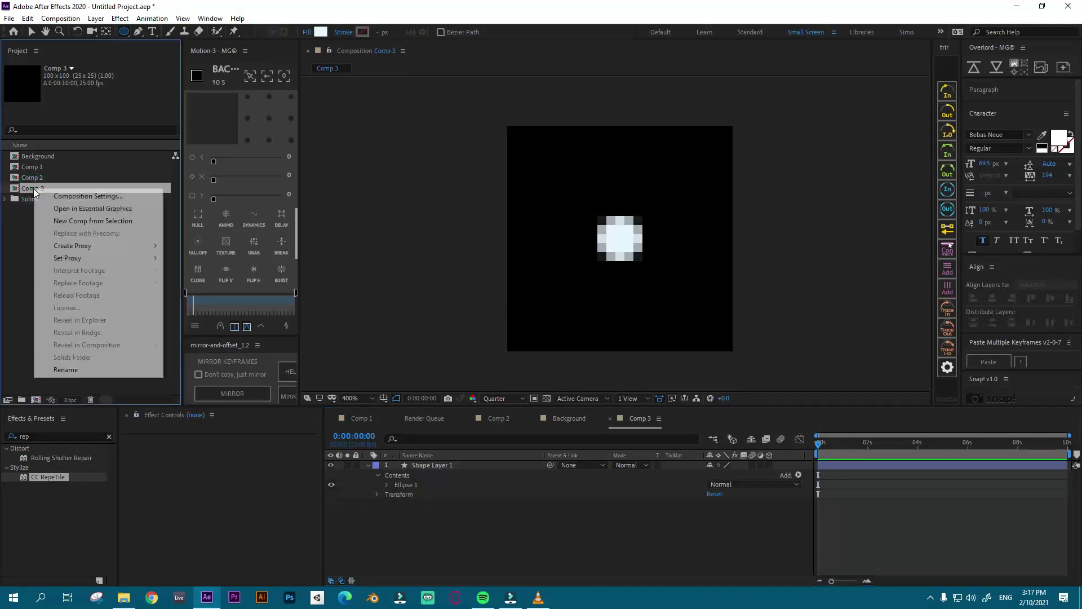
click(86, 369)
text(D)
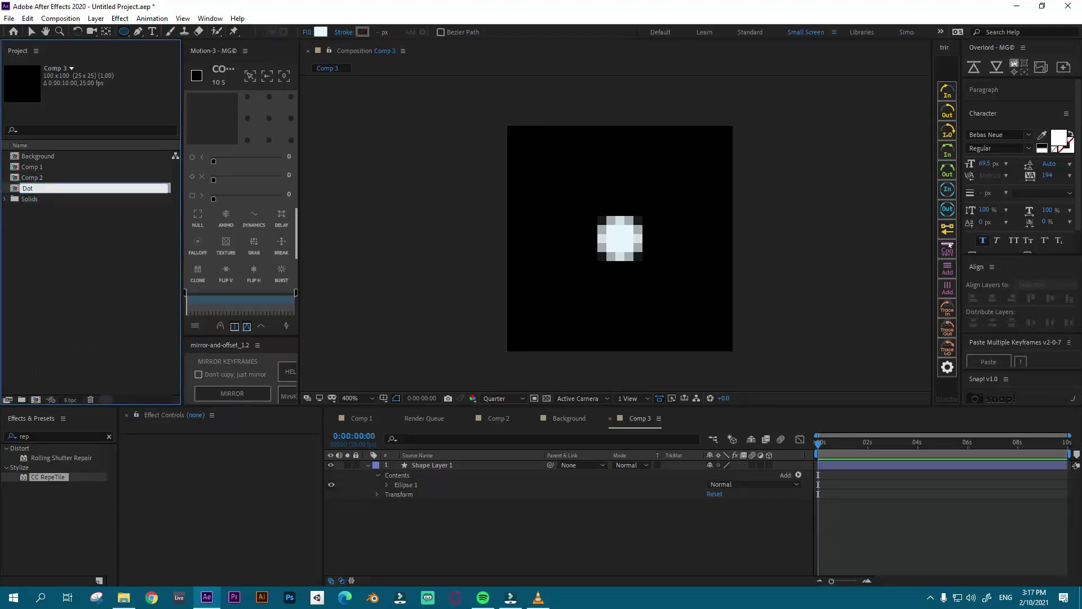
text(ot)
key(Return)
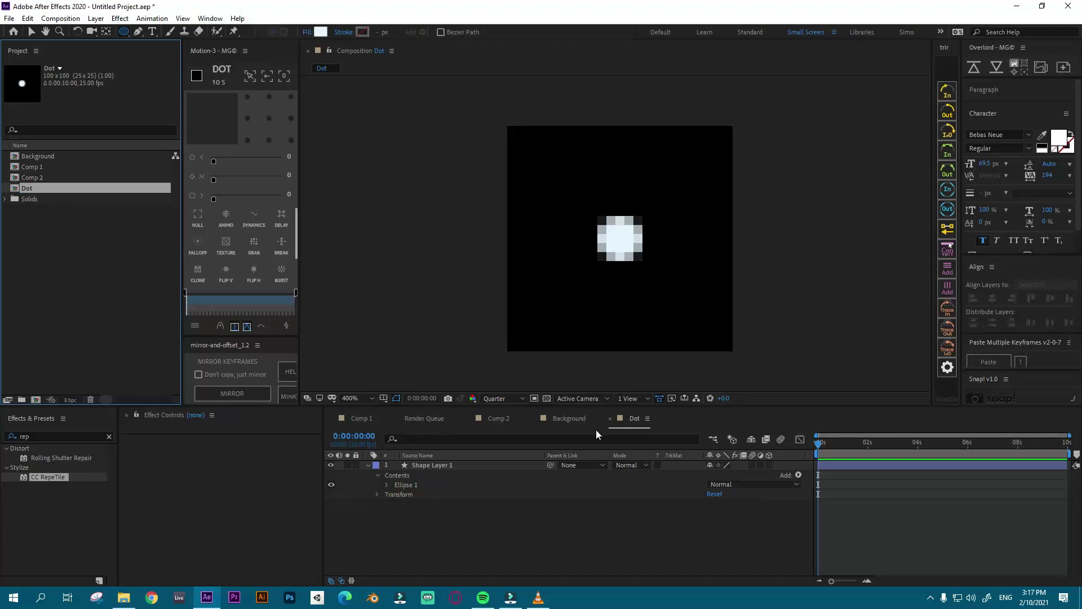
Step: Add the Dot composition above the shape layer in Background and align it to the frame's top-left corner
click(568, 417)
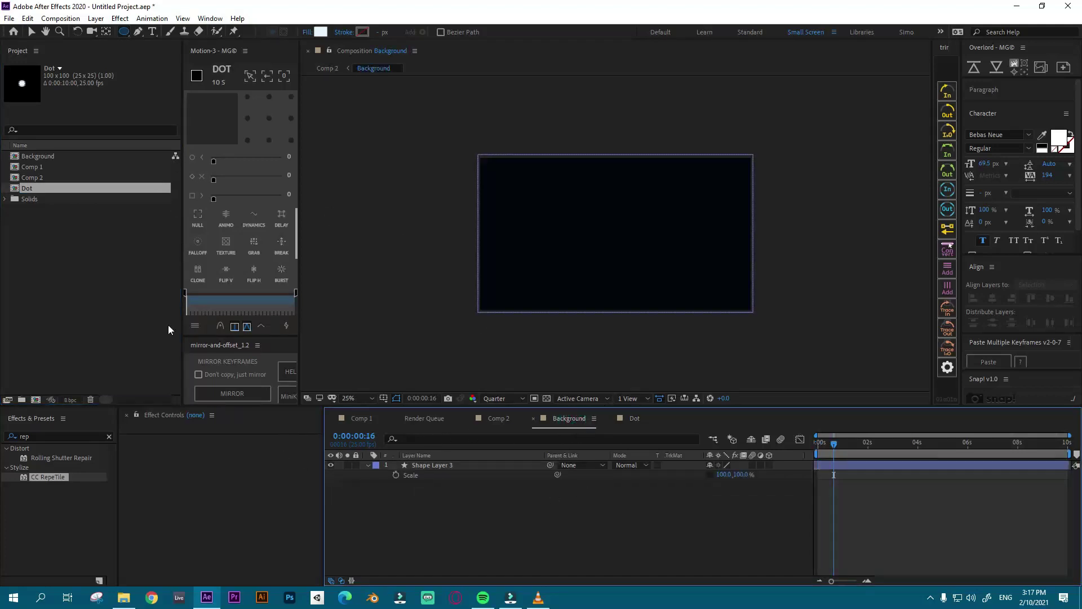
drag(28, 188, 441, 466)
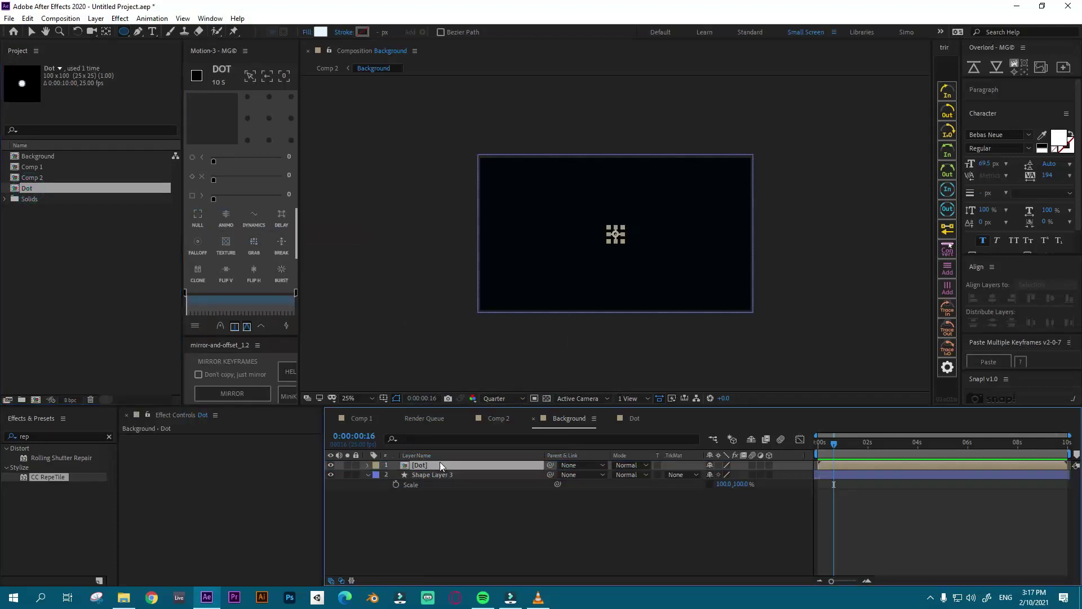
key(v)
click(618, 235)
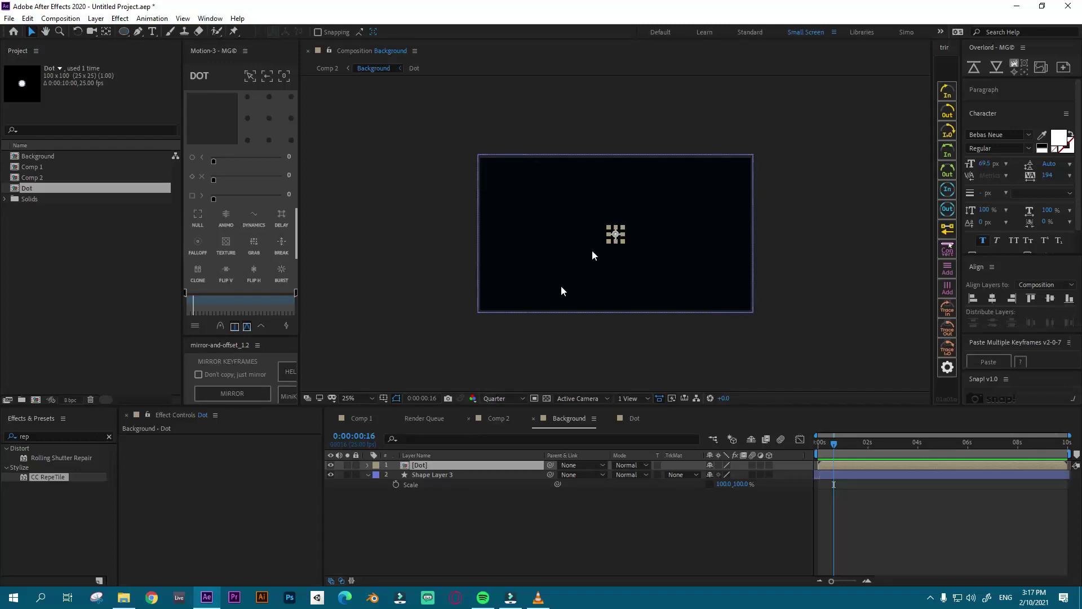
drag(615, 235, 493, 170)
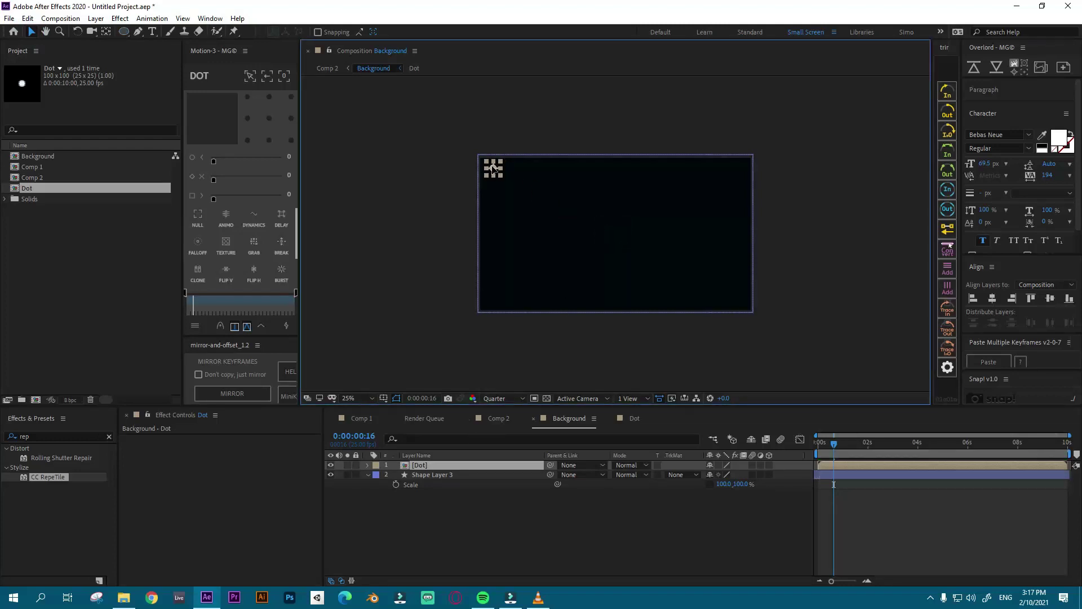
click(973, 299)
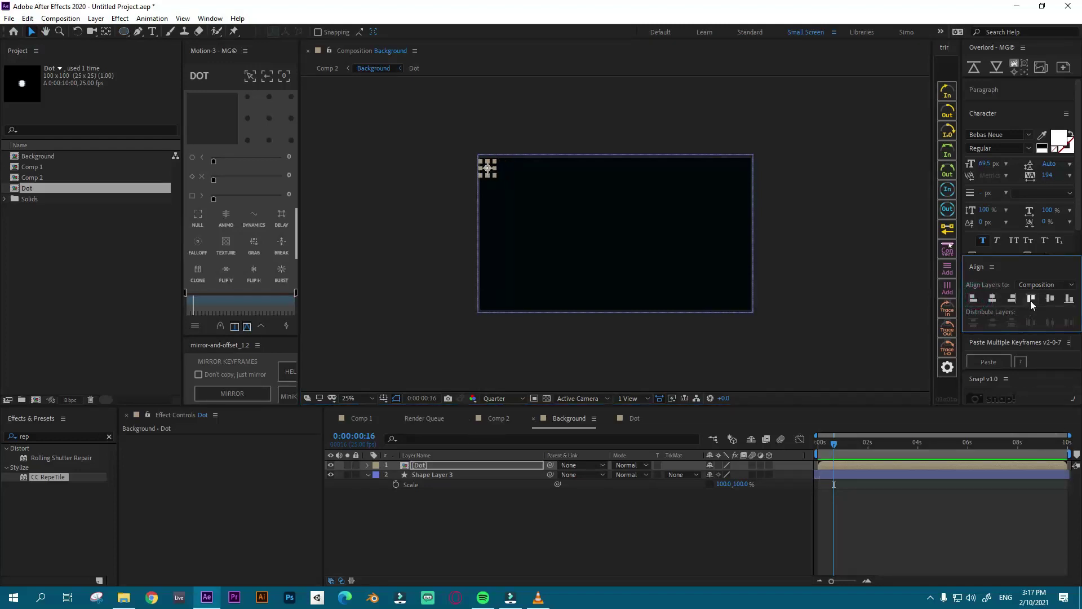
click(1031, 298)
click(438, 533)
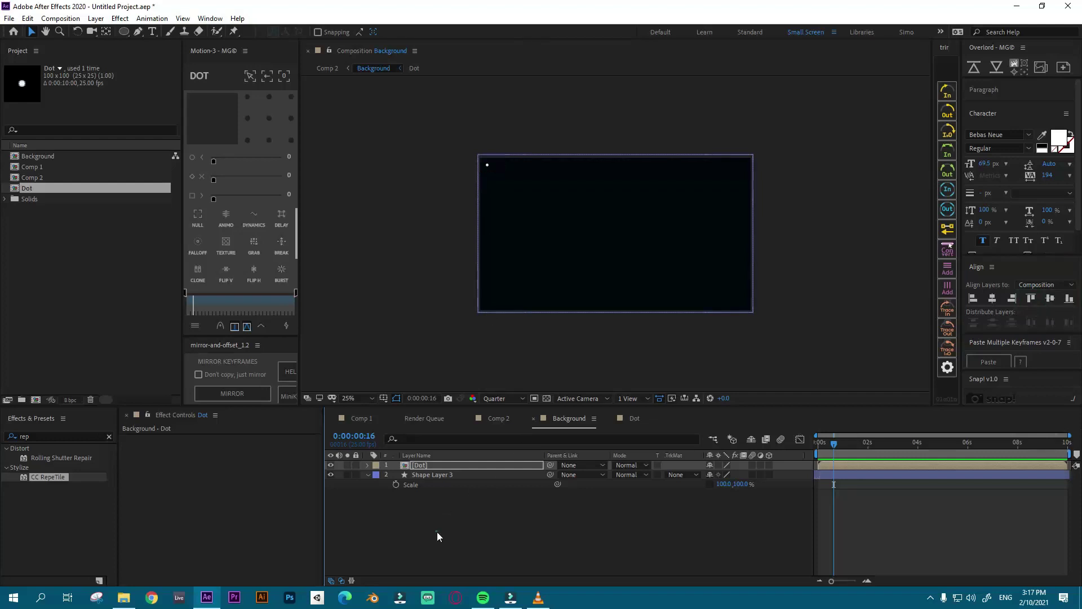
Step: Apply the CC RepeTile effect to the Dot layer
click(435, 466)
click(41, 434)
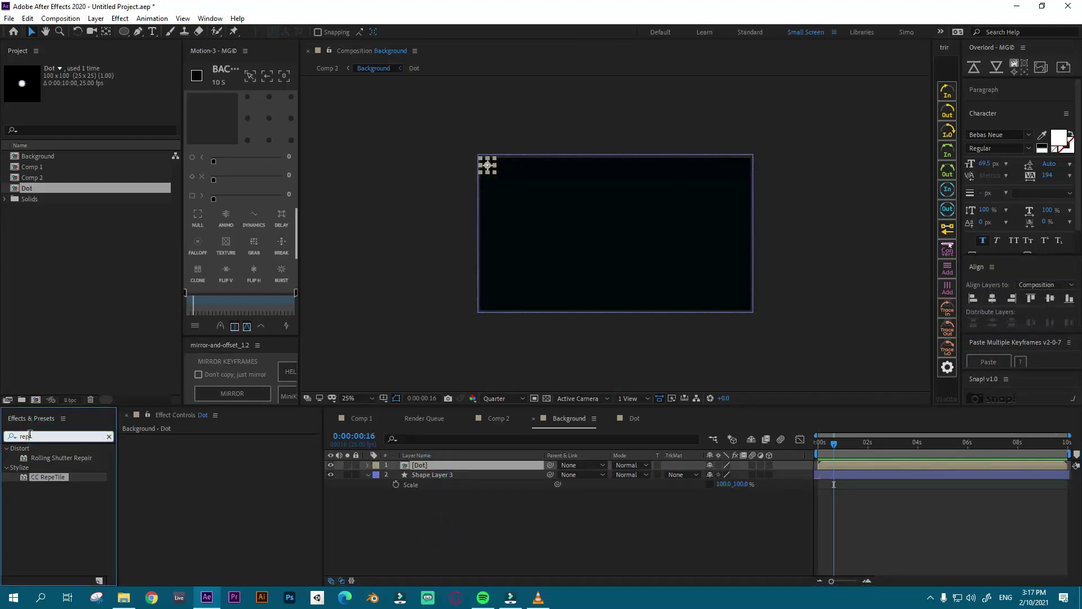
drag(66, 477, 223, 446)
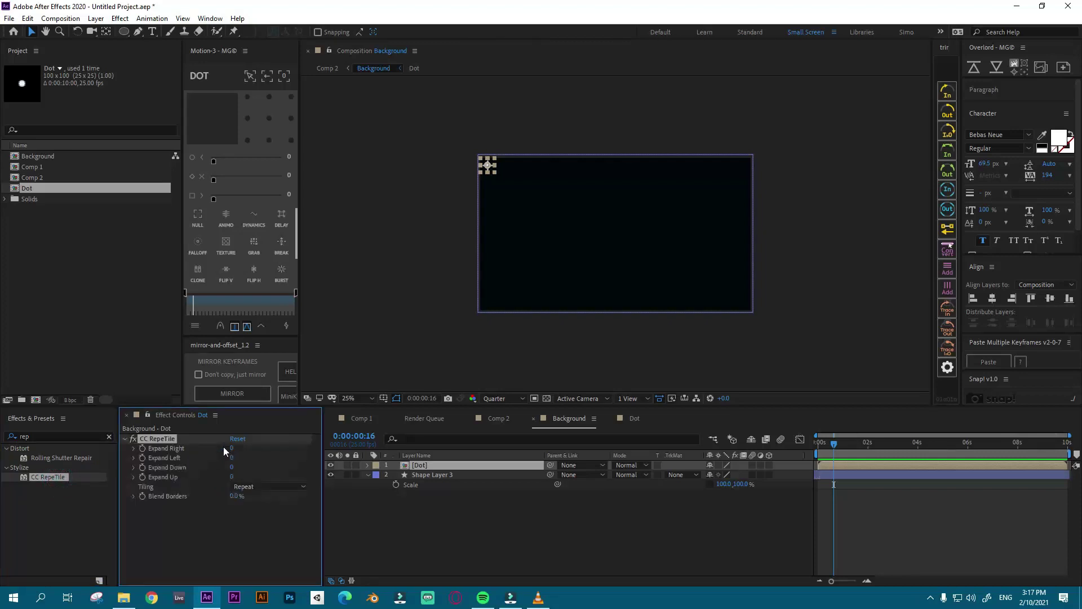
click(403, 516)
click(444, 465)
click(421, 519)
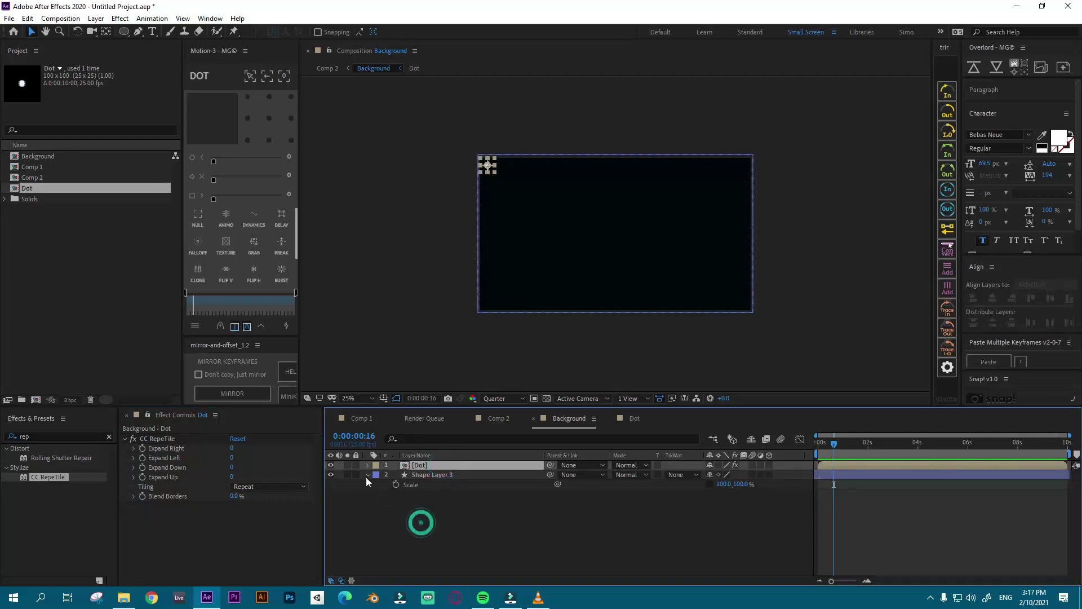
Step: Tile the dots across the frame by setting CC RepeTile's Expand Right to 1866 and Expand Down to 1058
click(181, 449)
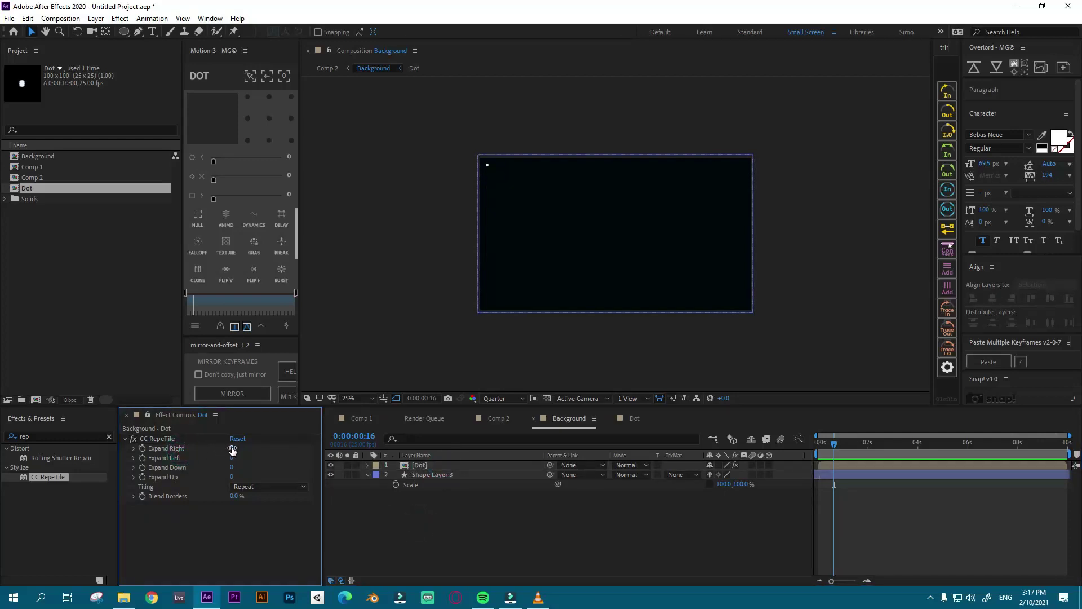
drag(231, 448, 255, 448)
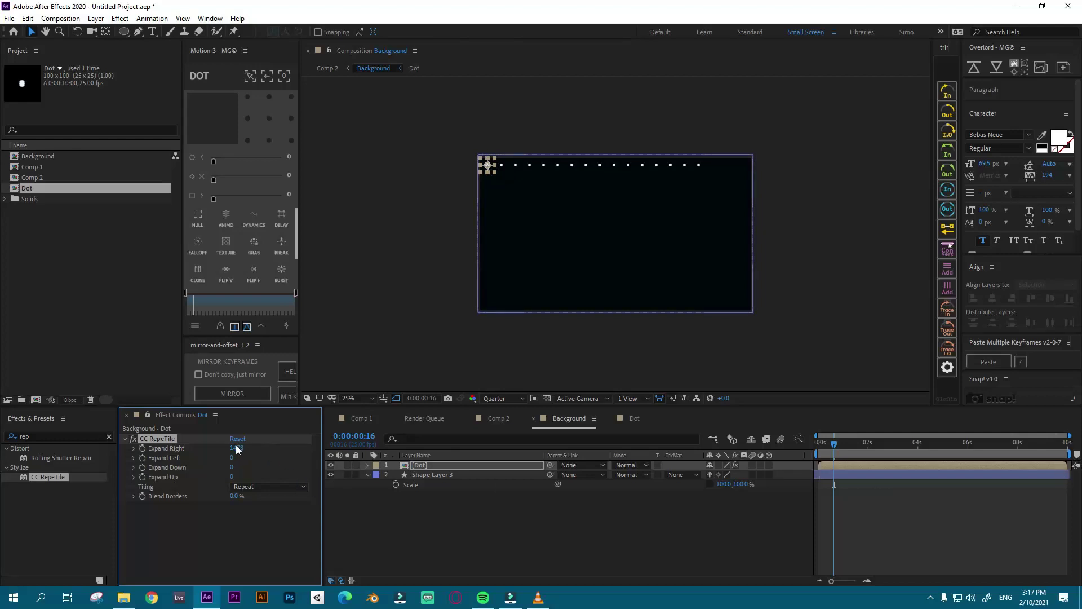
drag(236, 448, 454, 449)
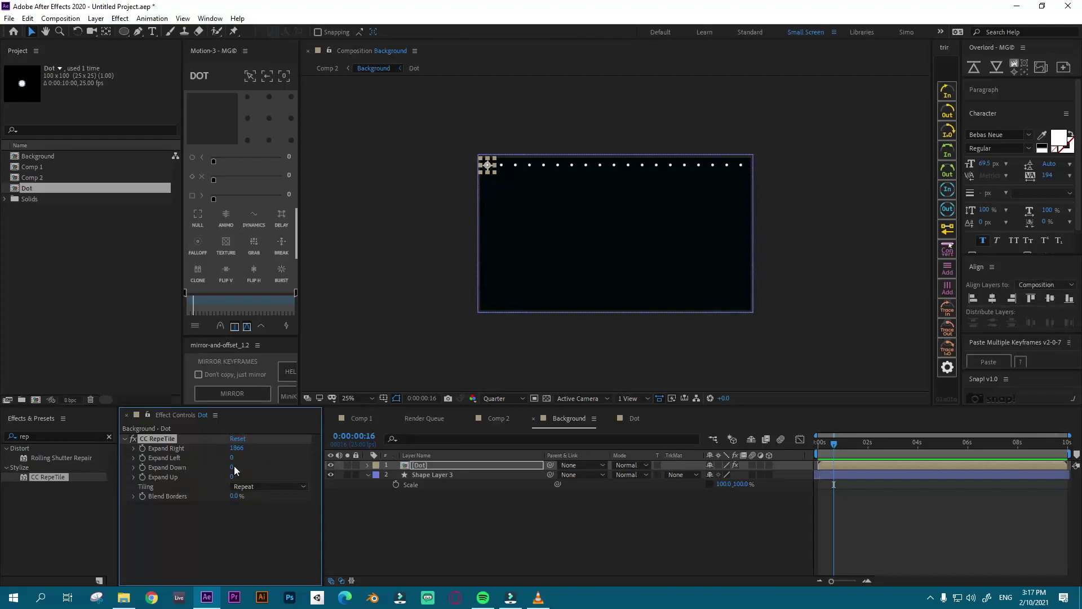
drag(234, 466, 593, 465)
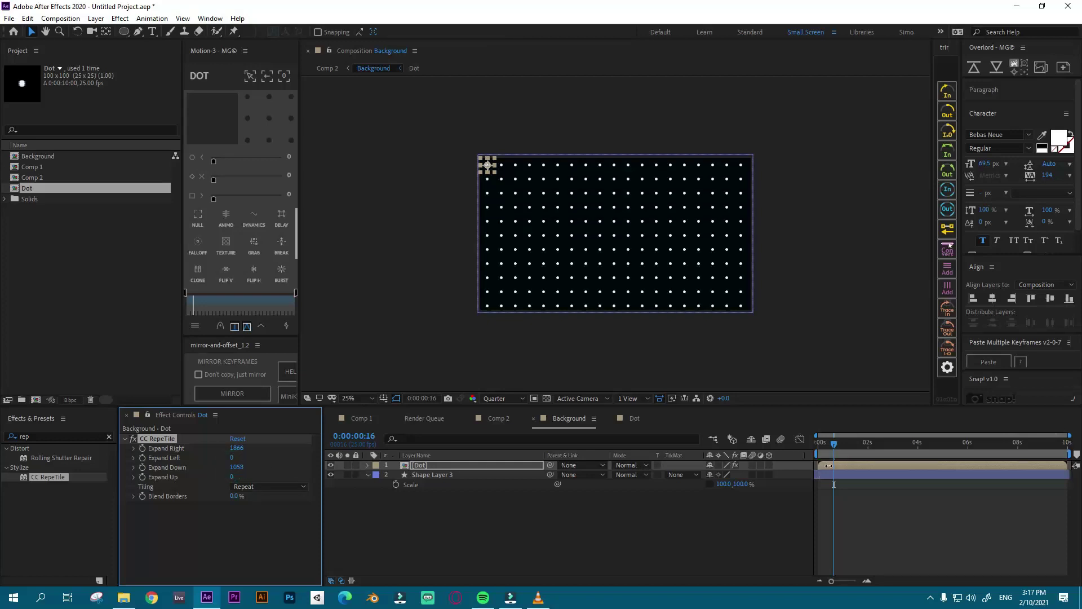
click(577, 280)
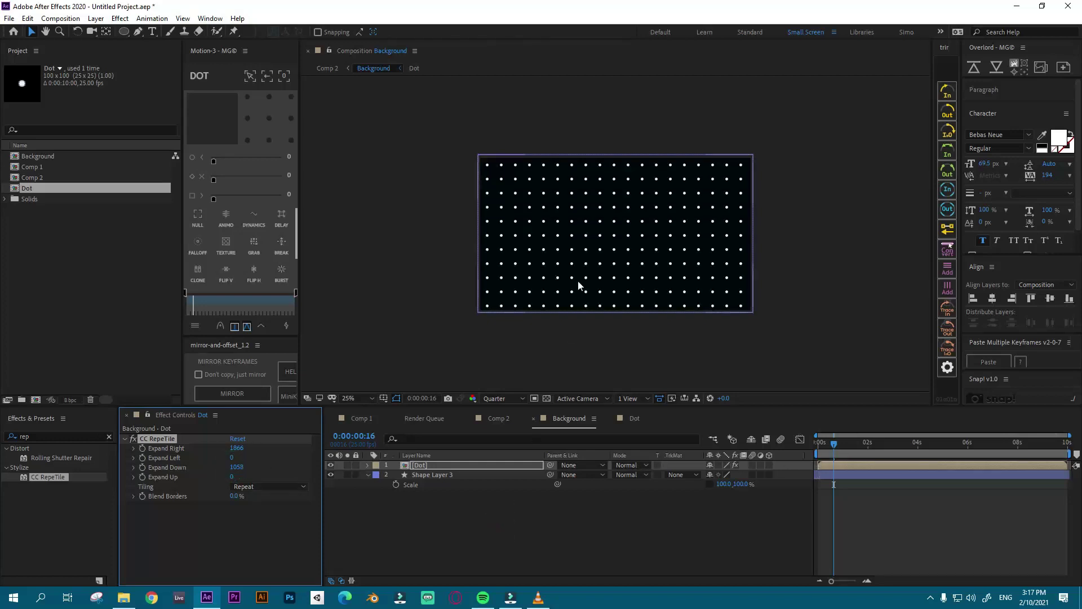
Step: Scale the circle's shape layer in the Dot composition down to about 45%, then return to the Background composition
click(630, 418)
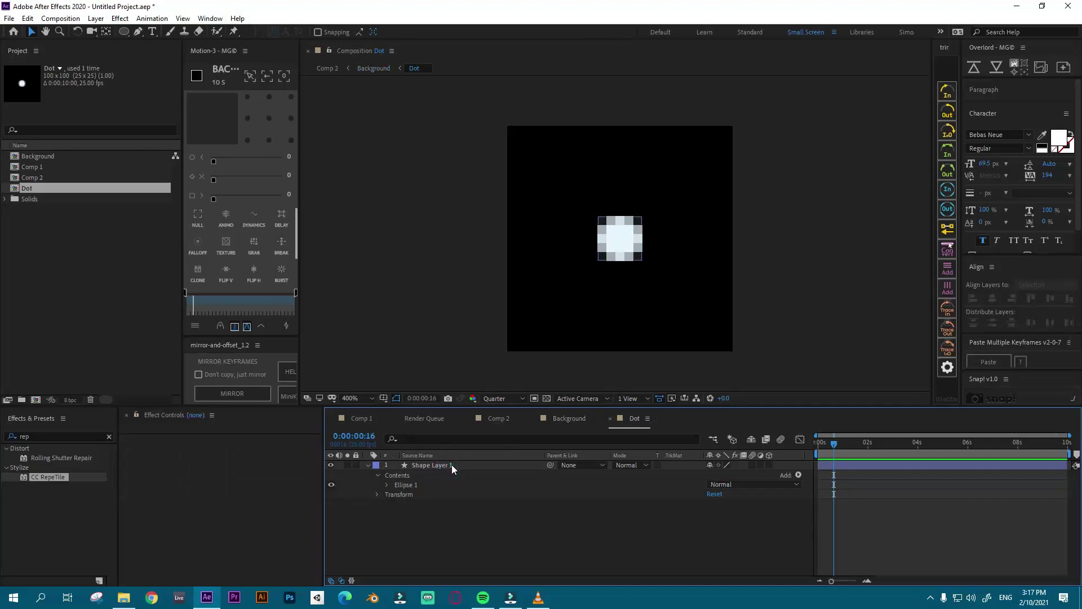
click(462, 467)
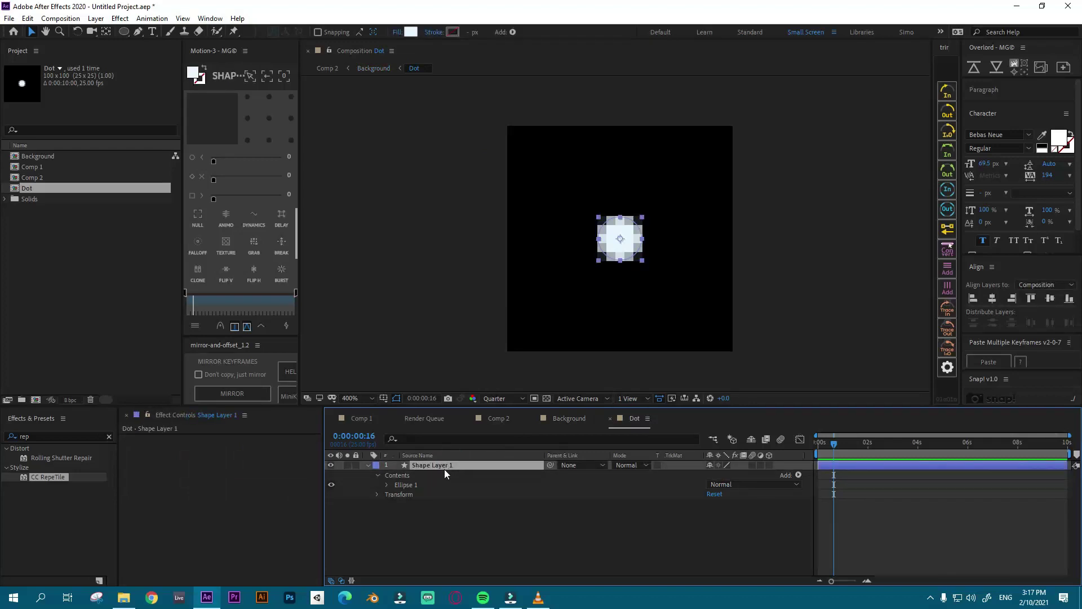
key(s)
drag(722, 474, 692, 477)
click(576, 540)
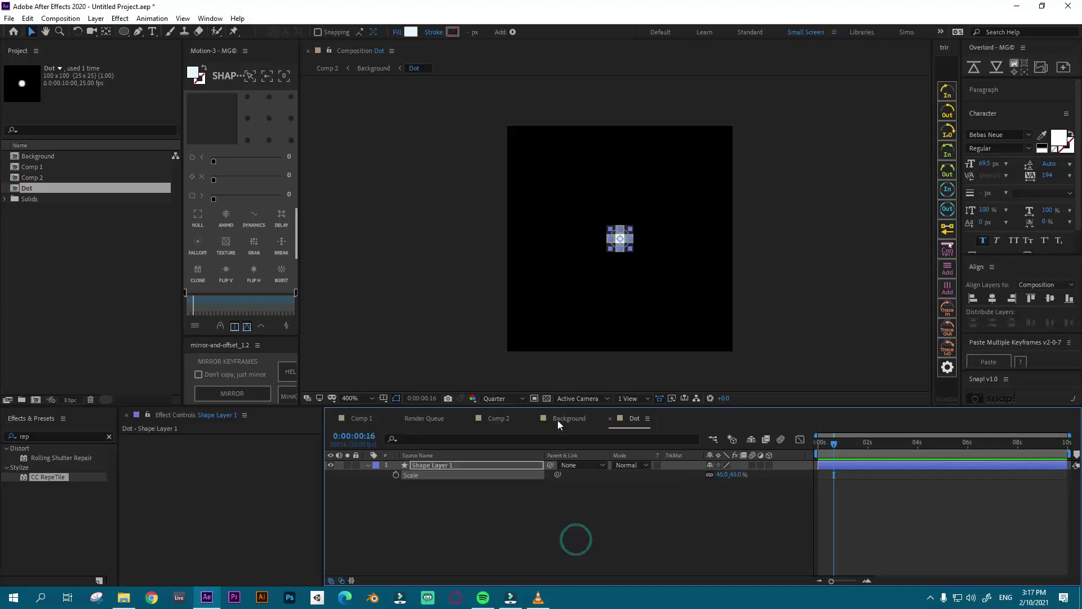
click(611, 420)
click(611, 419)
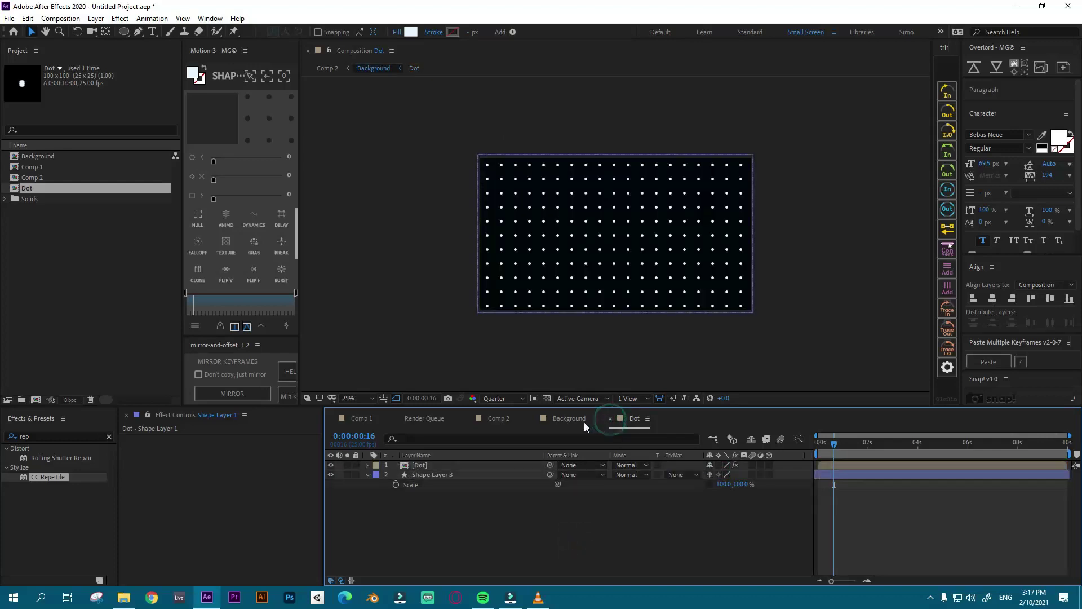
click(542, 530)
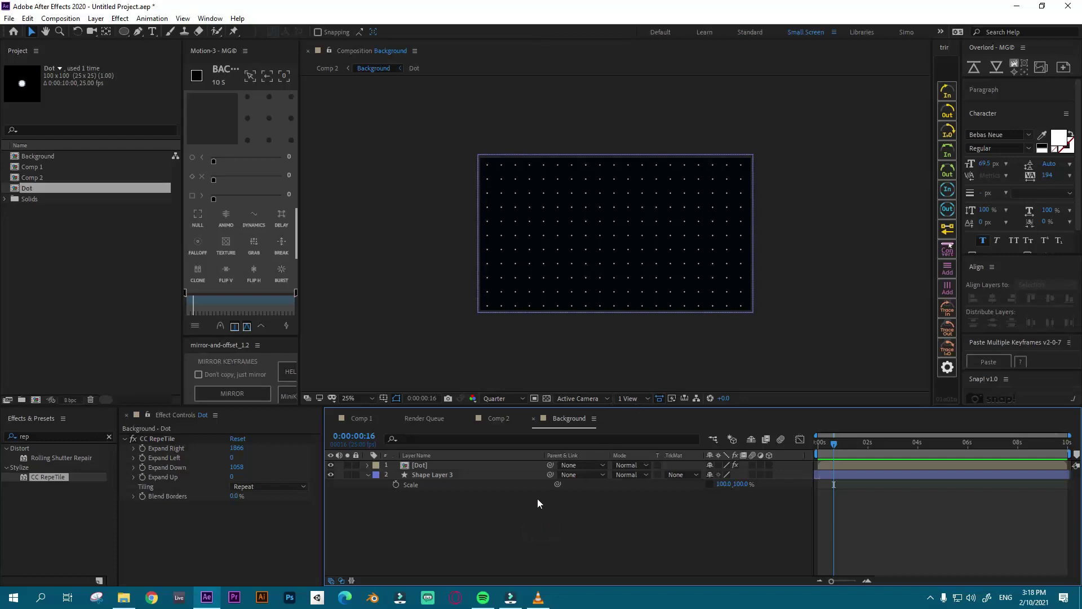
Step: In Comp 2, duplicate Shape Layer 2 with its scale animation and place the copy above the Background layer
click(533, 417)
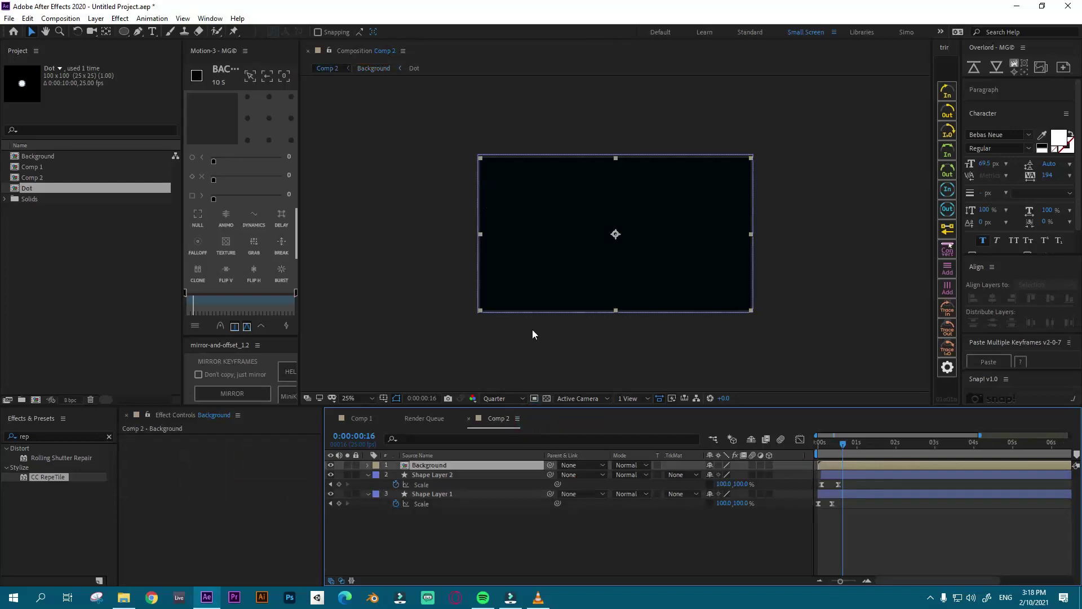
click(487, 550)
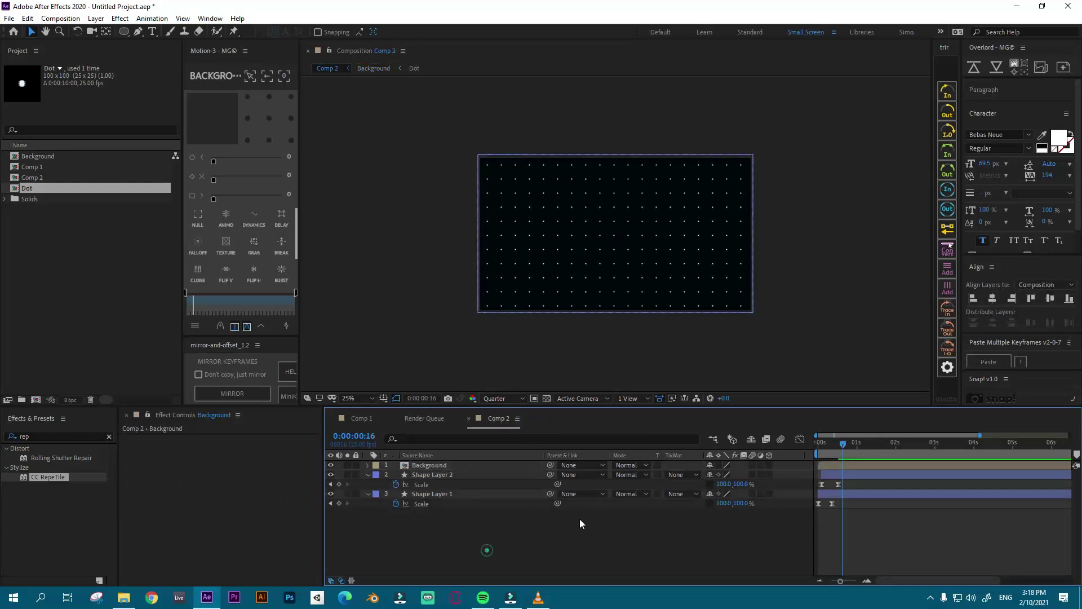
click(816, 448)
click(447, 475)
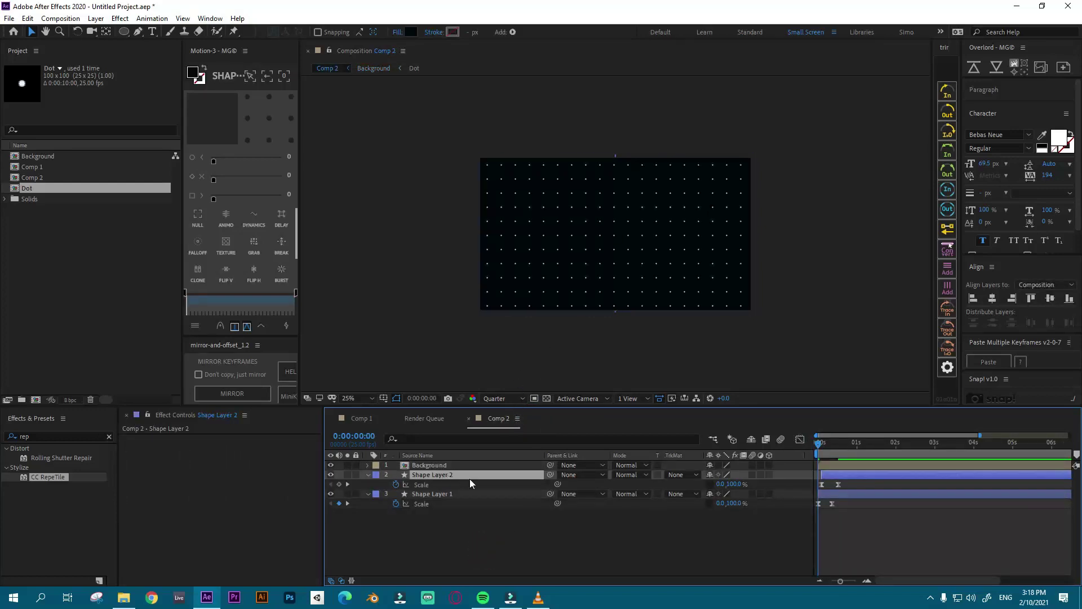
key(ctrl+d)
mouse_move(440, 478)
mouse_down()
mouse_move(445, 464)
mouse_move(459, 472)
mouse_up()
Step: Set the Background layer's track matte to Alpha Matte "Shape Layer 3", then preview the reveal over the transparency grid
click(434, 475)
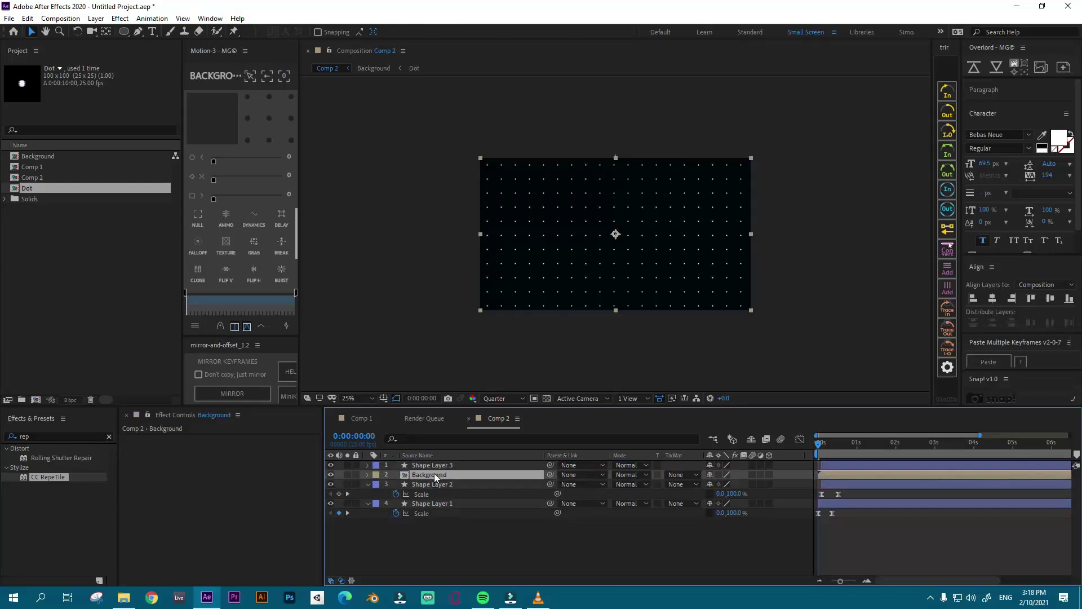
click(665, 475)
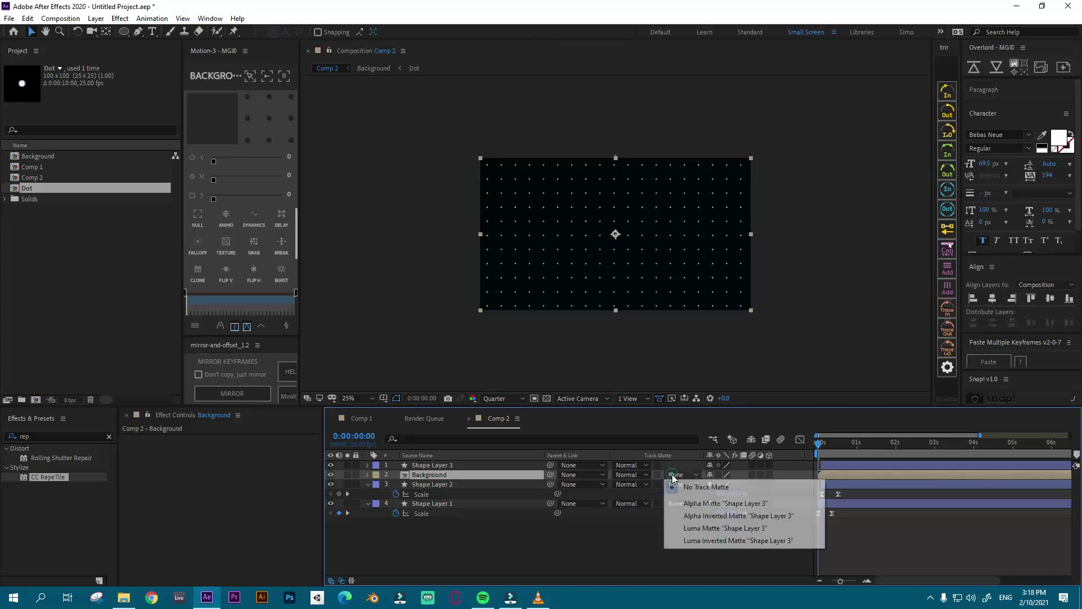
click(706, 500)
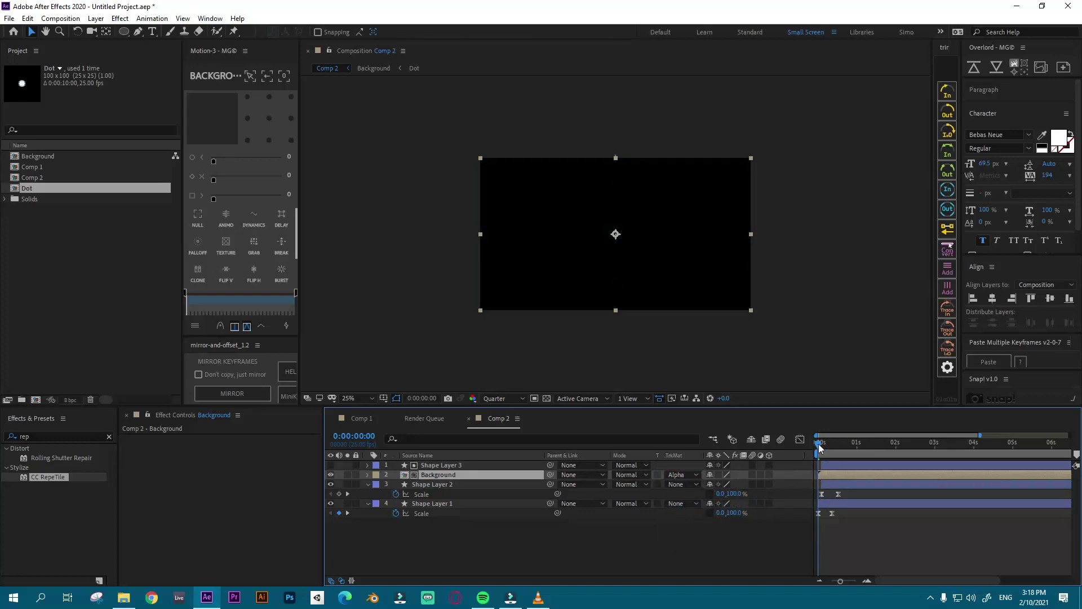
drag(819, 445, 768, 459)
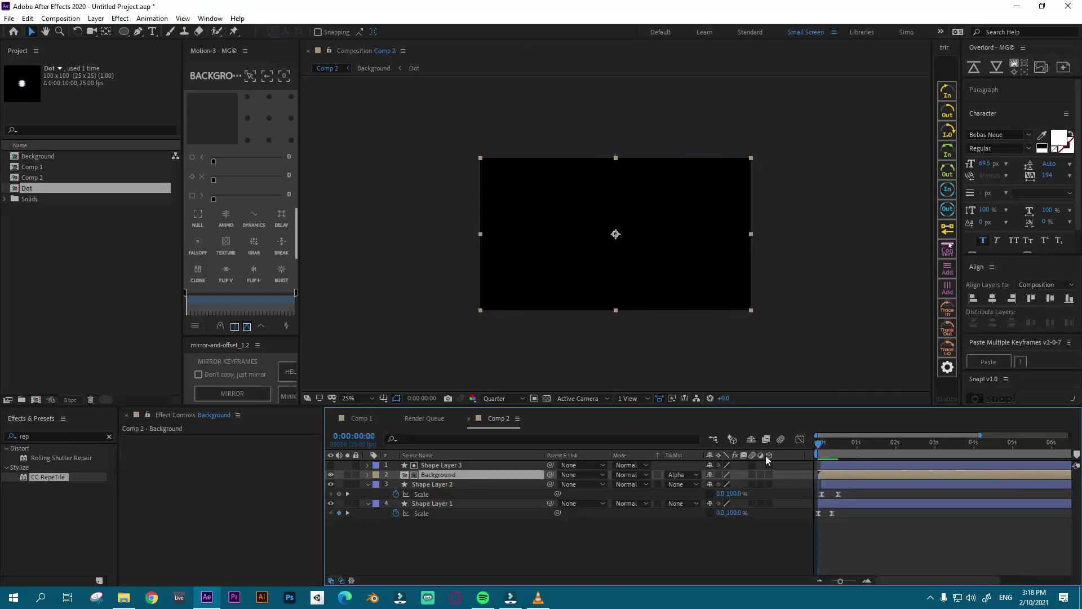
click(546, 399)
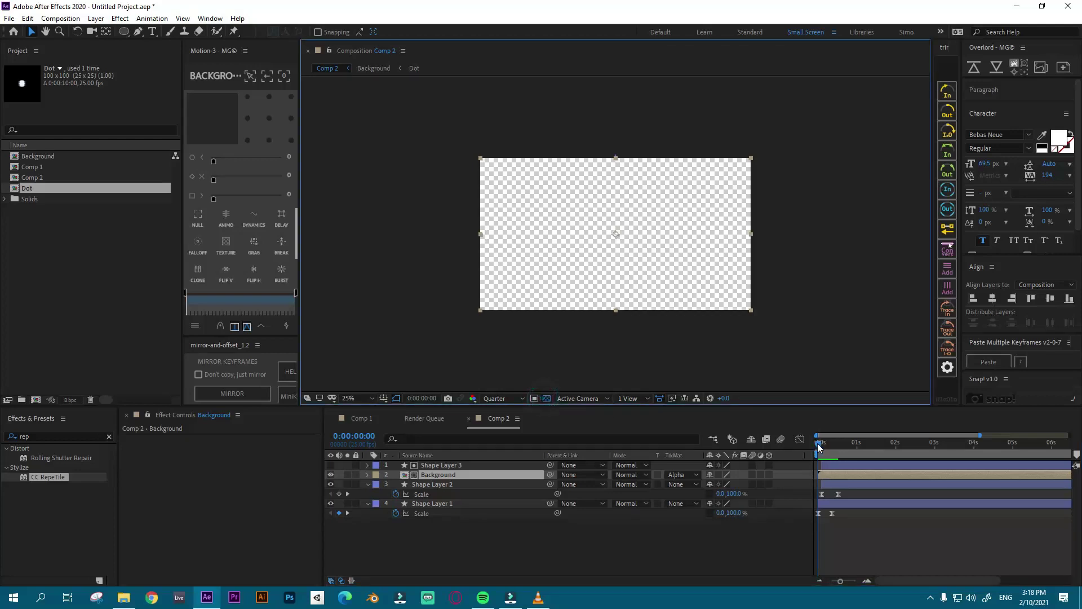
click(819, 447)
mouse_move(819, 447)
mouse_down()
mouse_move(841, 445)
mouse_move(807, 448)
mouse_up()
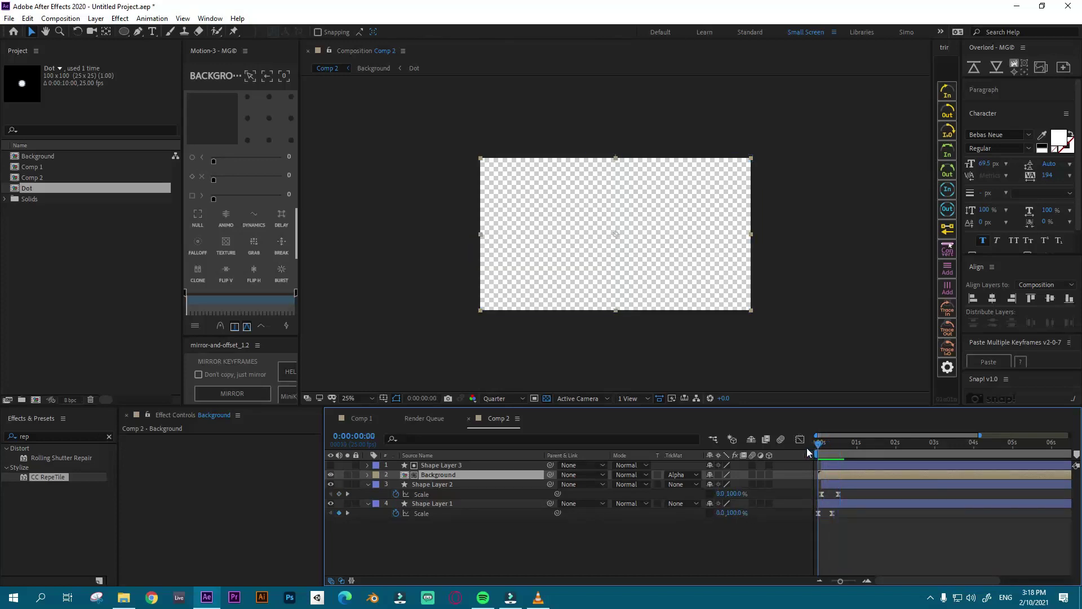
click(452, 546)
click(424, 475)
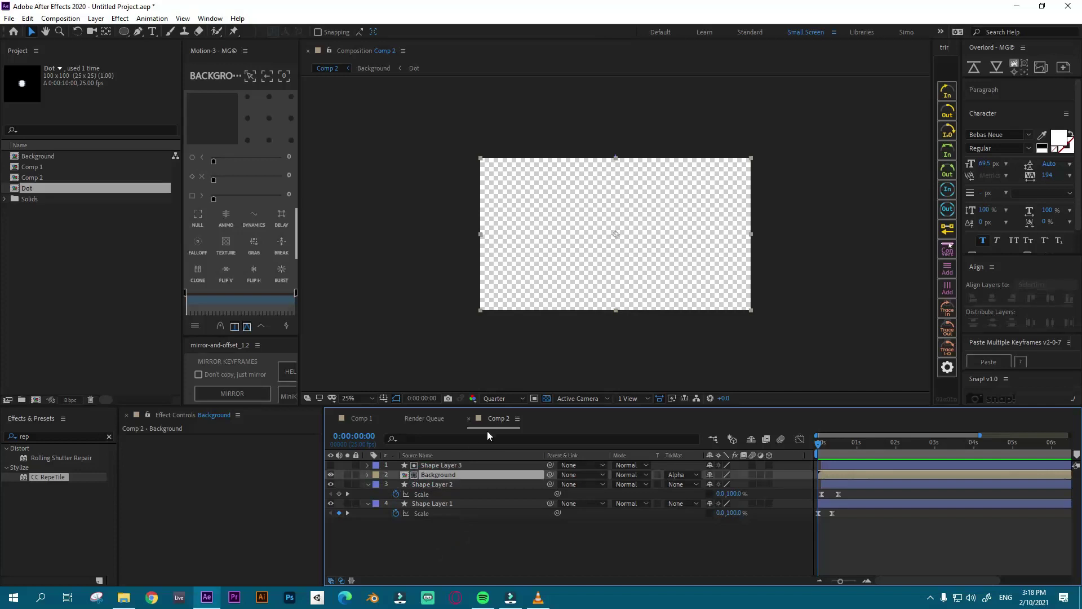
Step: Change the circle's fill in the Dot composition to light blue 97D2FF, then check the dots back in Comp 2
click(47, 191)
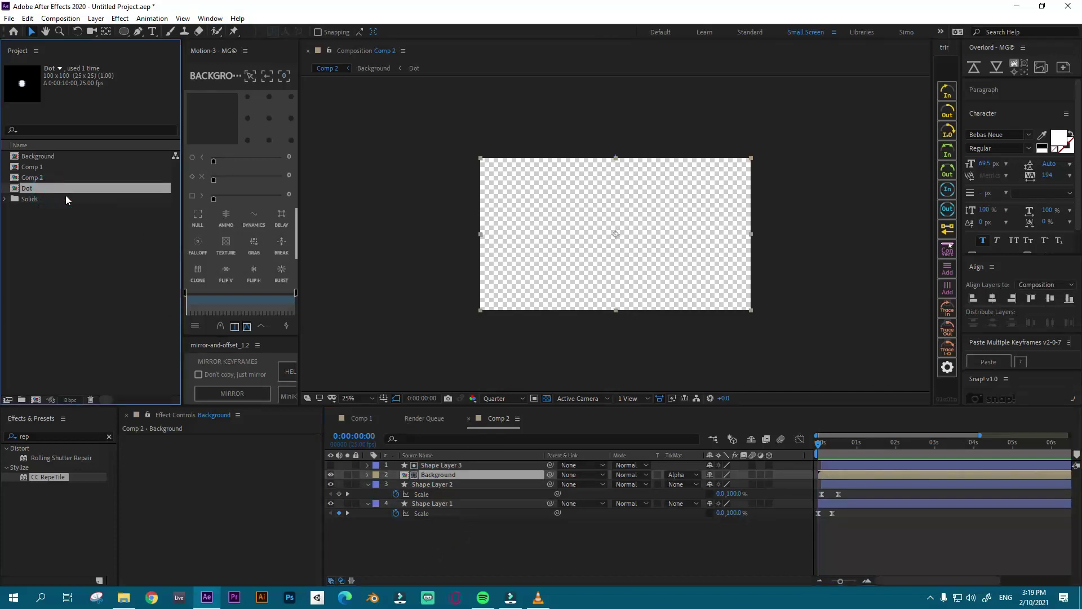
double_click(66, 192)
click(428, 465)
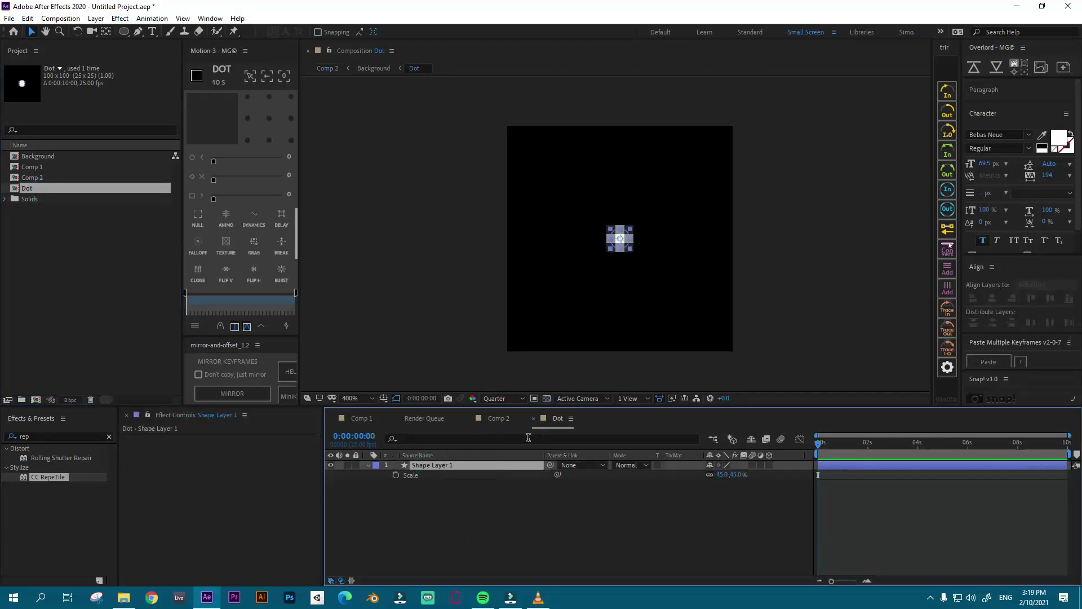
click(408, 32)
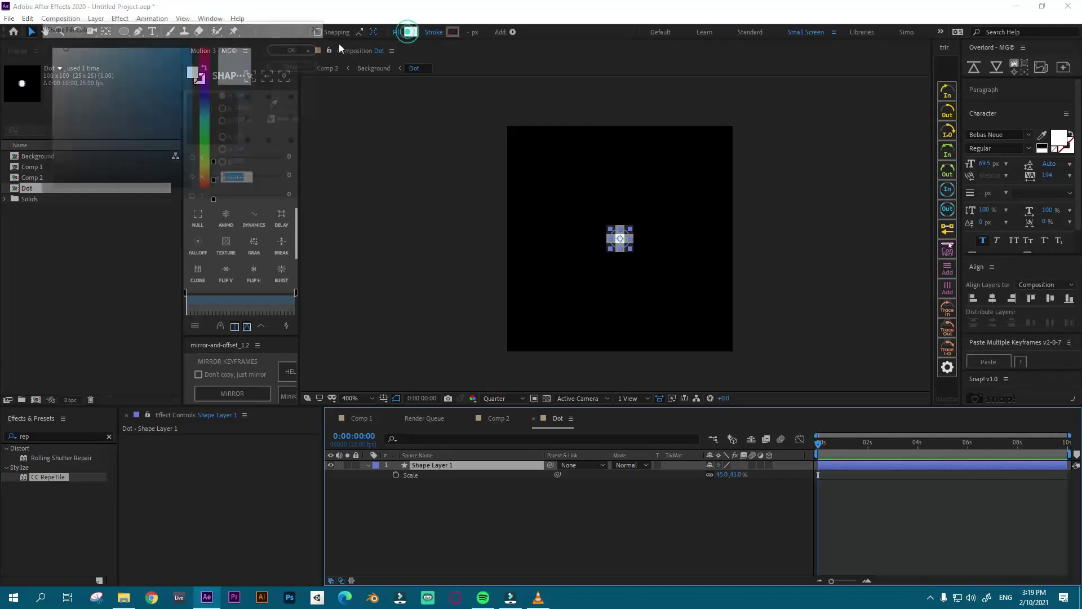
drag(69, 57, 108, 47)
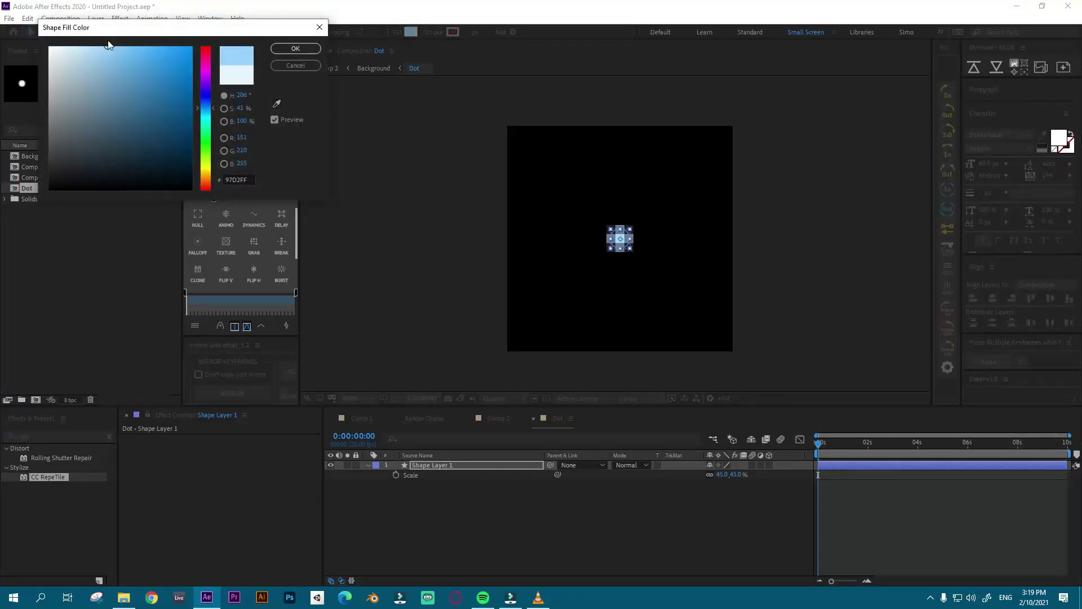
click(311, 50)
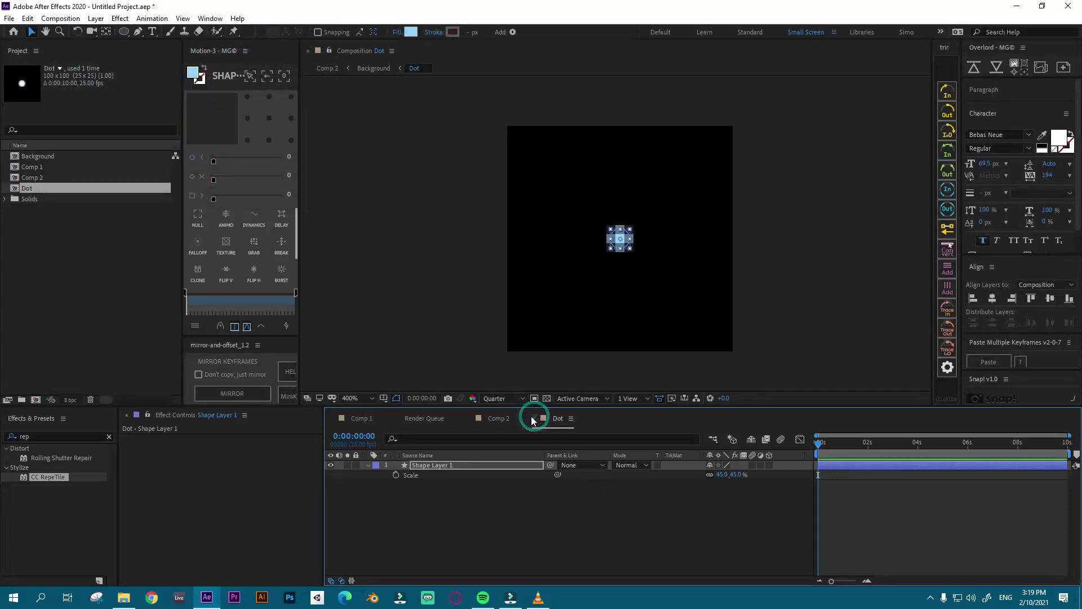
click(535, 418)
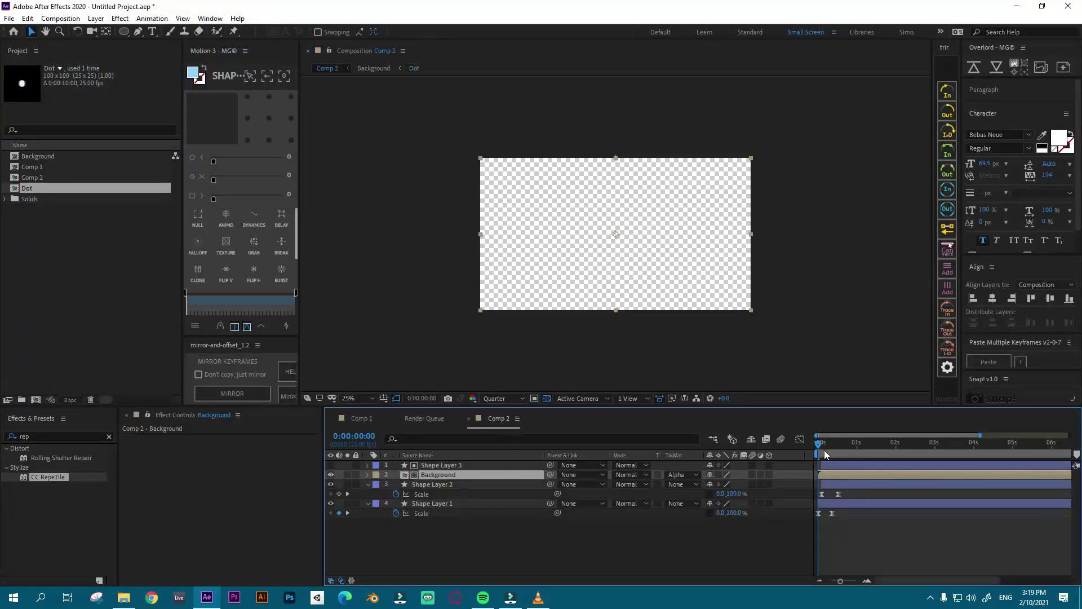
drag(818, 444, 858, 450)
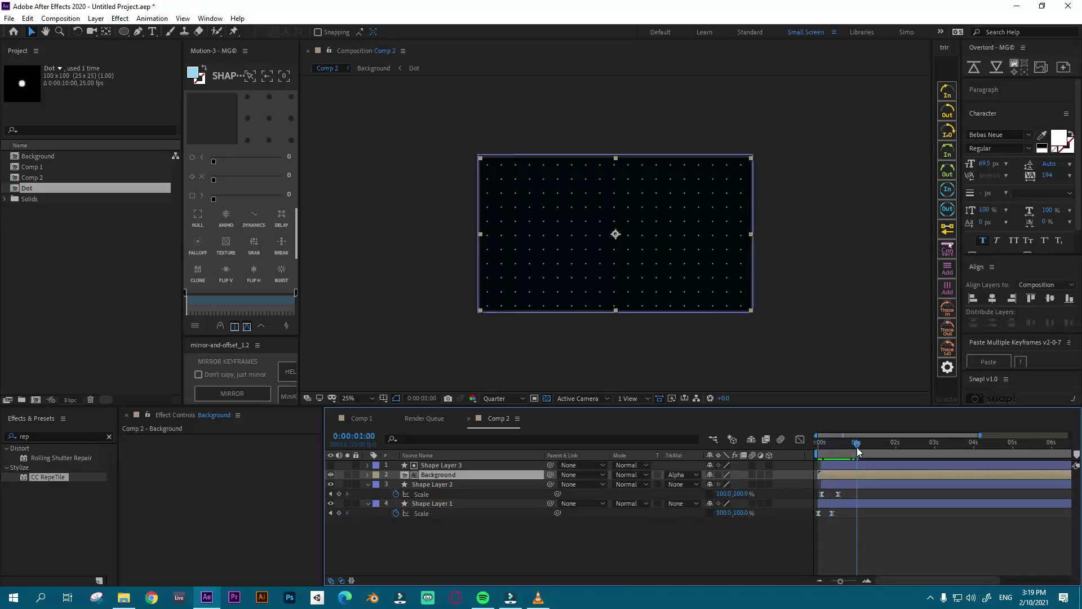
Step: In the Background composition at 0:00:00:24, draw a small light blue square near the frame's upper left and center its anchor point
double_click(427, 475)
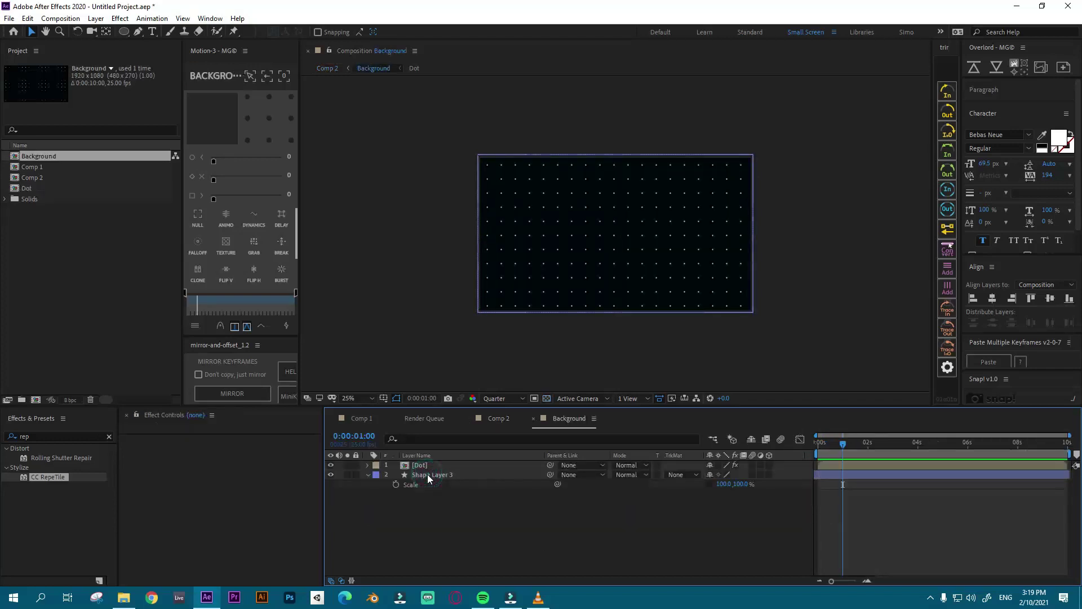
mouse_move(835, 443)
mouse_down()
mouse_move(820, 442)
mouse_move(853, 448)
mouse_move(843, 449)
mouse_up()
click(126, 32)
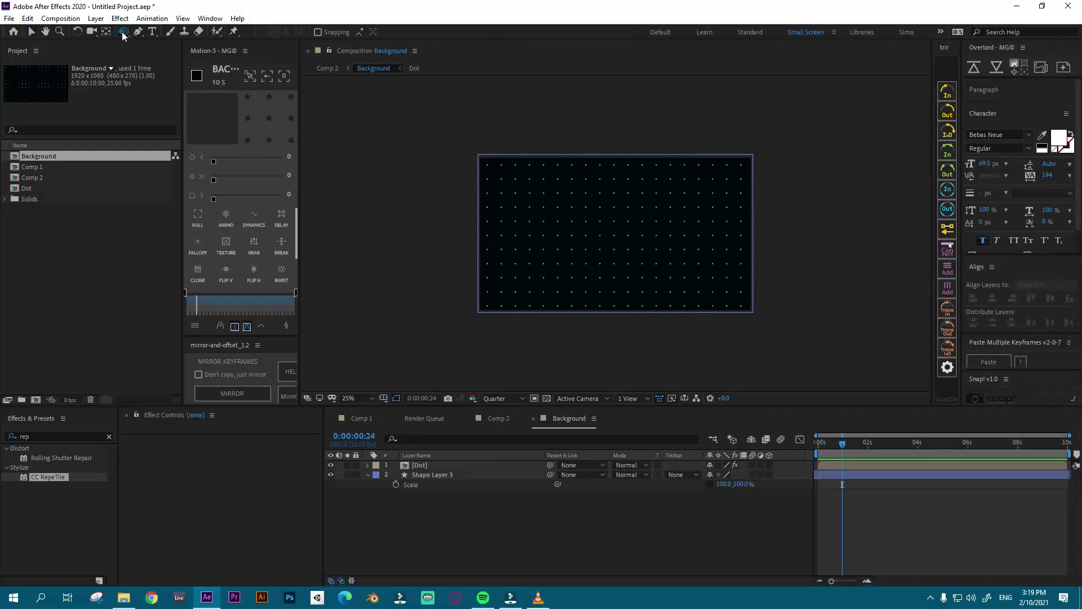
click(169, 31)
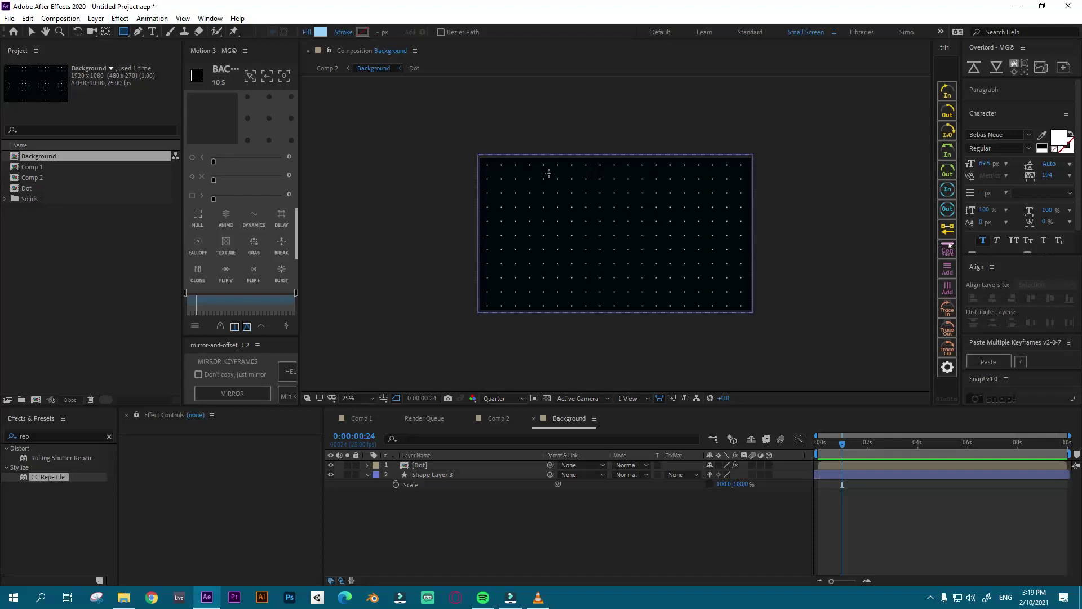
drag(549, 173, 560, 184)
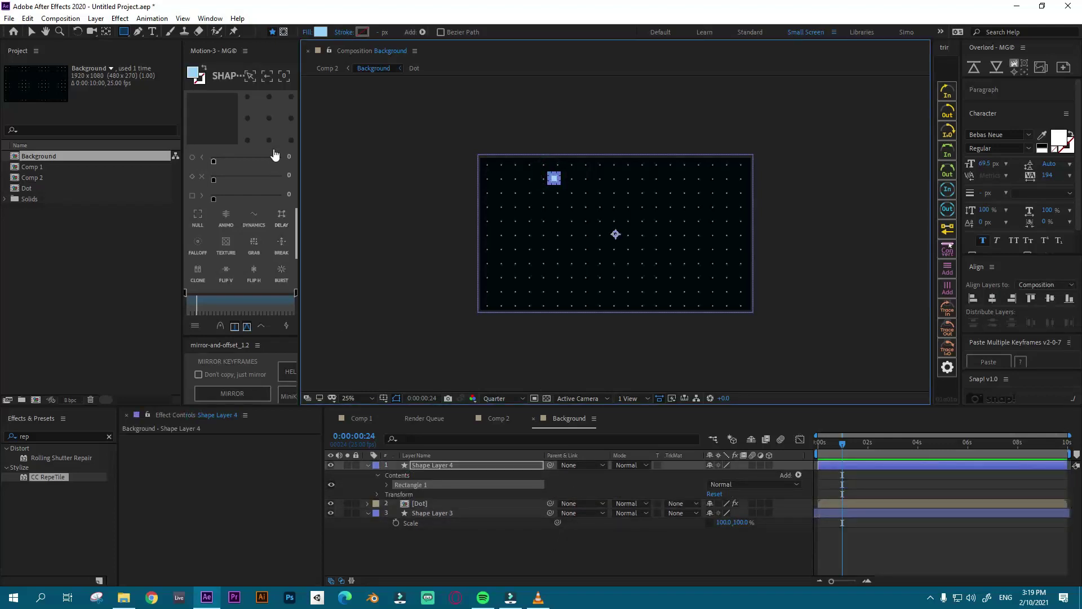
click(269, 118)
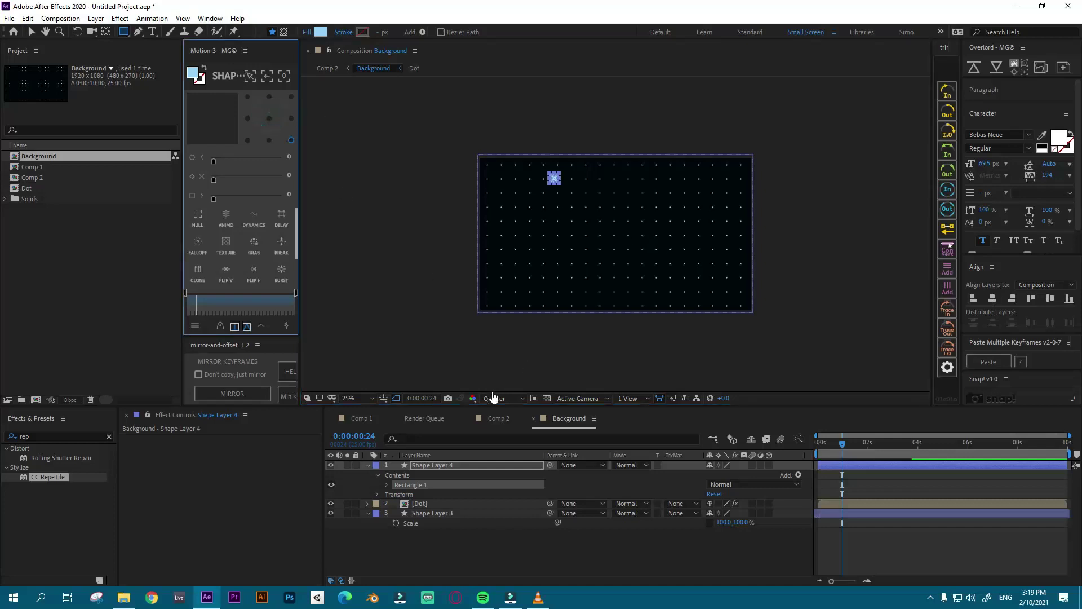
Step: Keyframe the small square's Position at 0:00:00:24, then set its X position to 100 at 0:00:01:12 for a leftward move
click(438, 466)
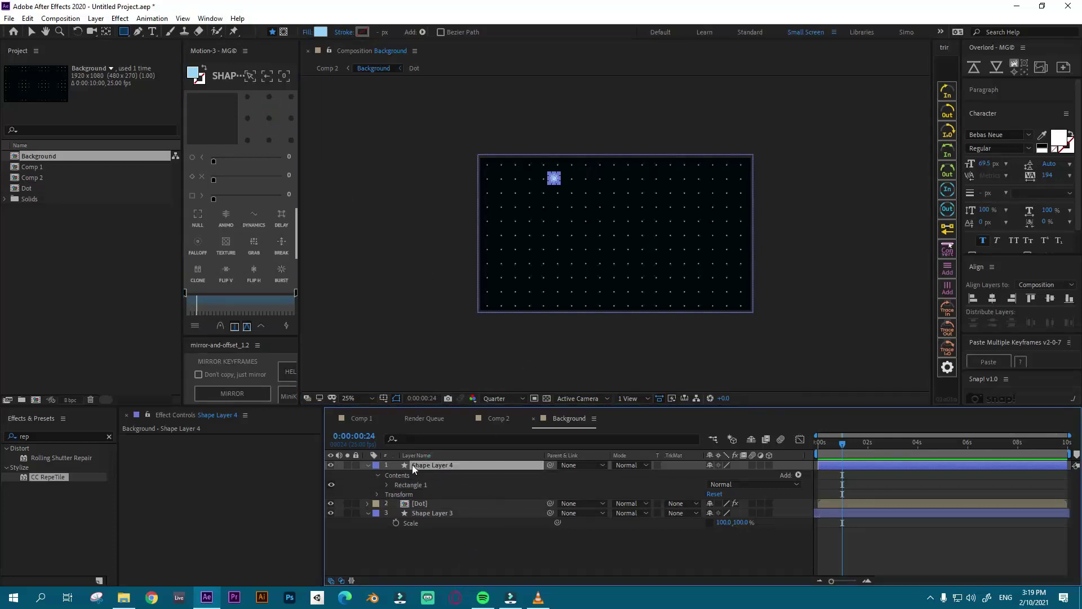
key(p)
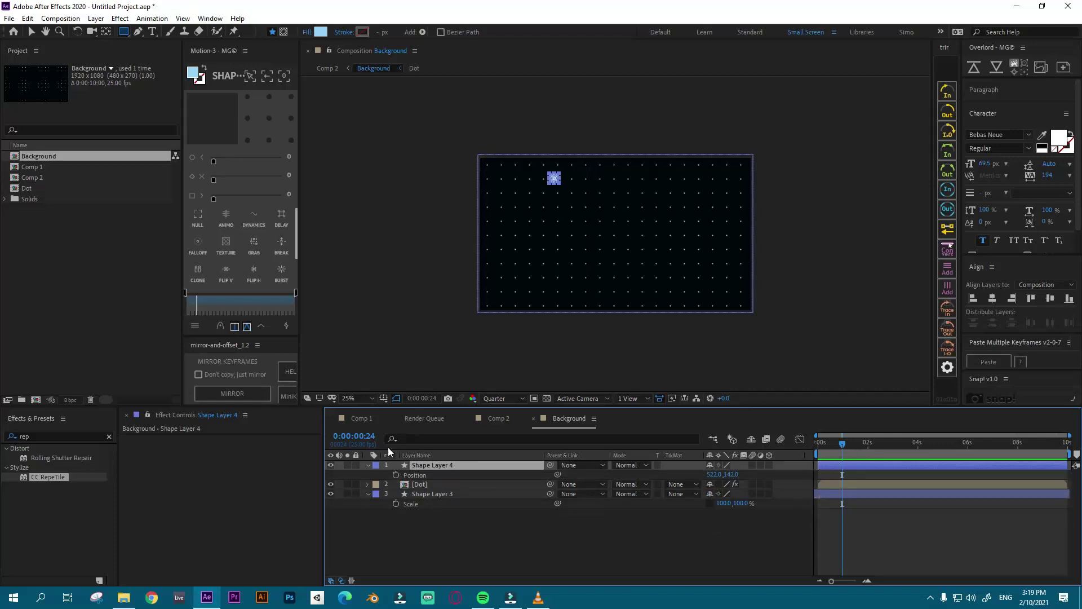
click(395, 475)
drag(846, 444, 855, 447)
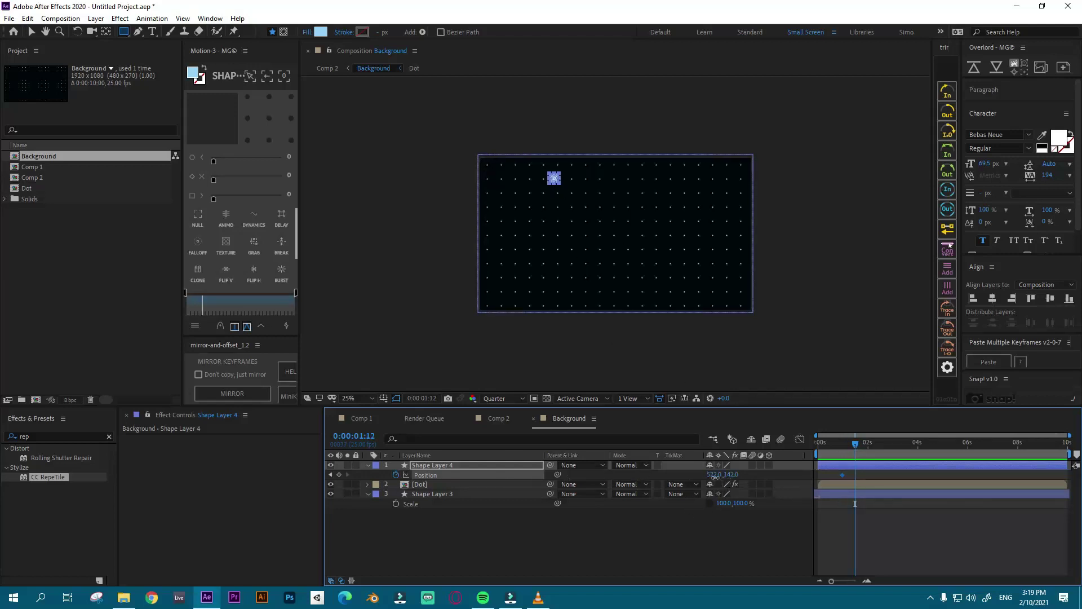
drag(715, 474, 464, 458)
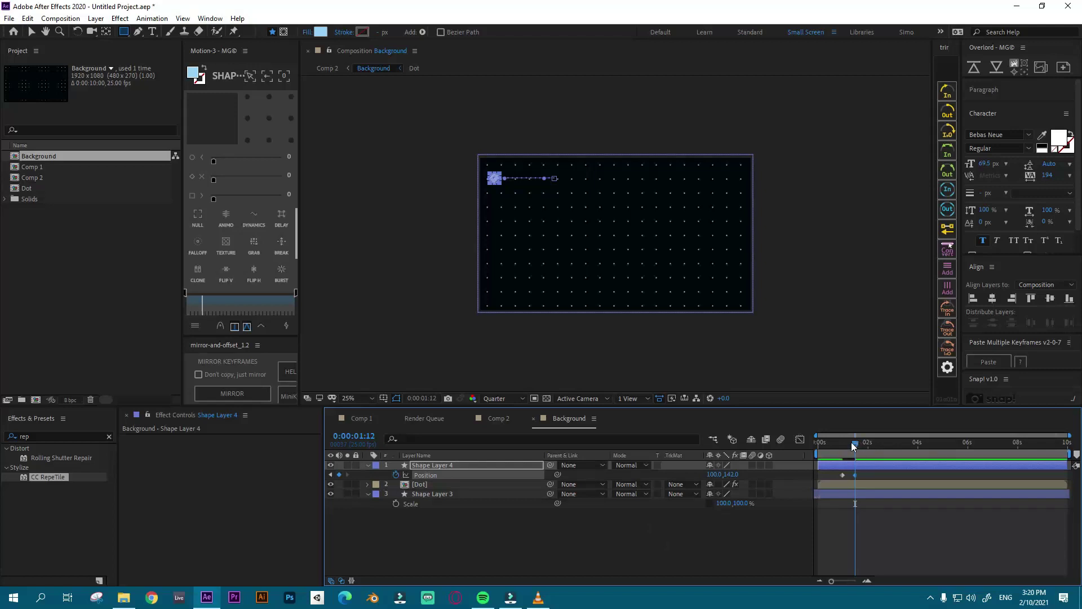
Step: Ease both Position keyframes of Shape Layer 4 with the Motion easing preset at 50 and preview the square's movement
click(864, 472)
click(843, 475)
click(247, 327)
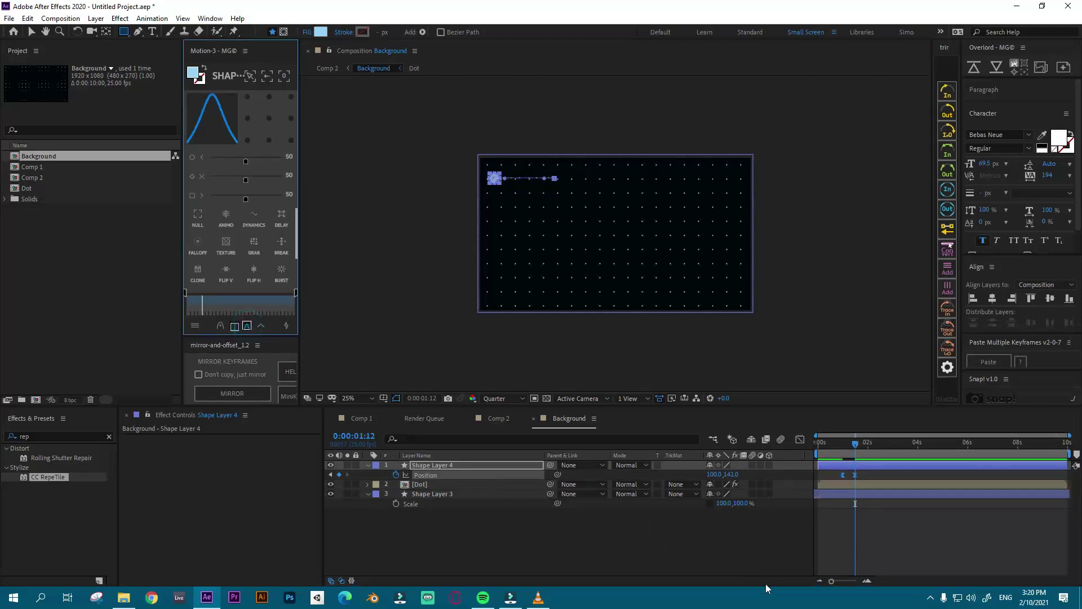
click(818, 443)
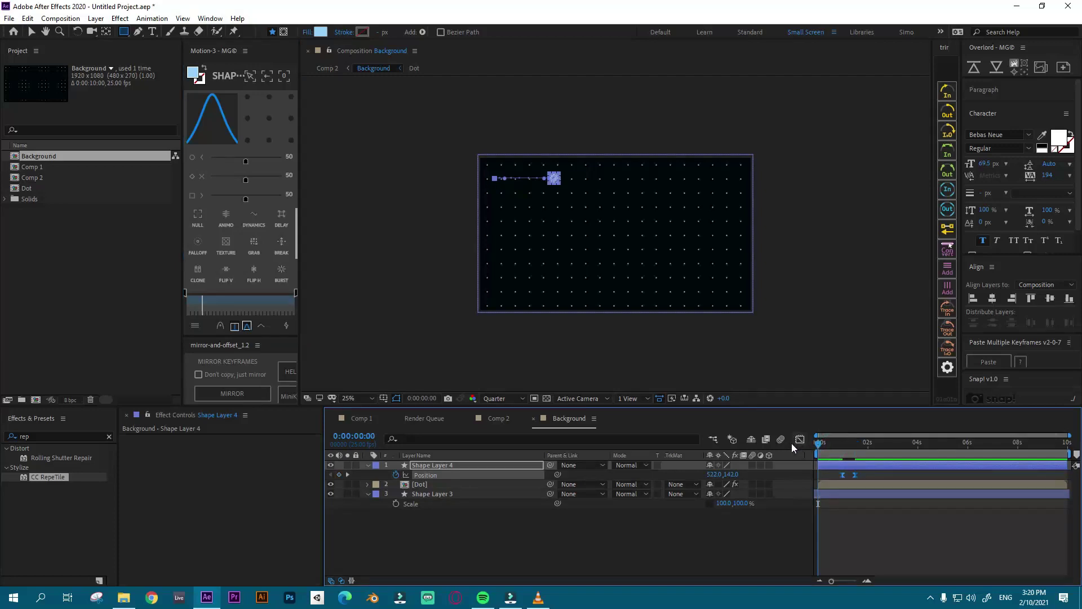
key(space)
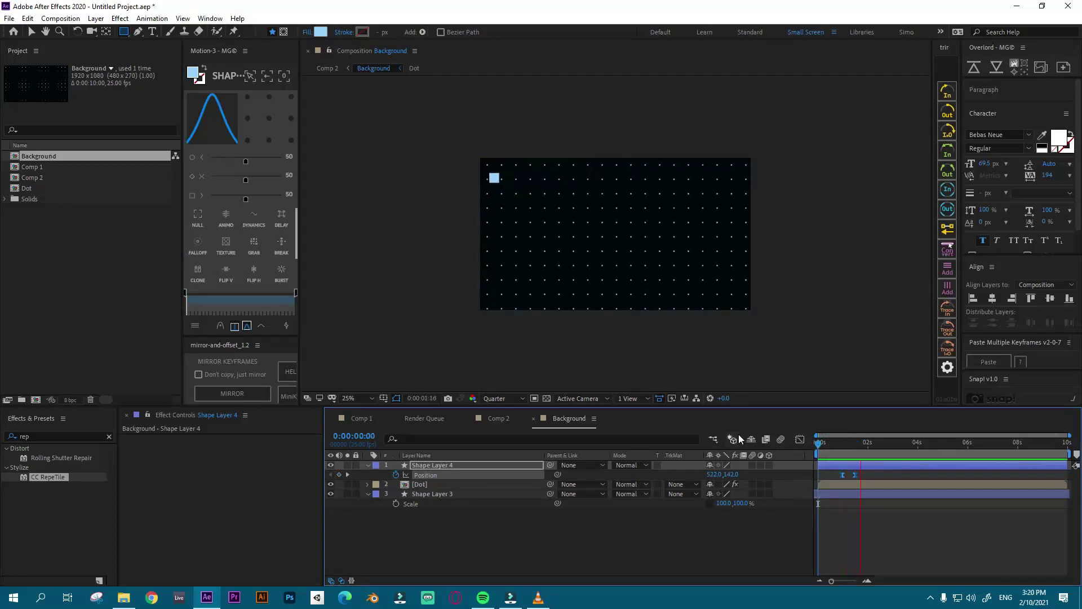
click(855, 461)
Step: Pre-compose Shape Layer 4 into a new composition named Rec, moving all attributes into it
click(445, 462)
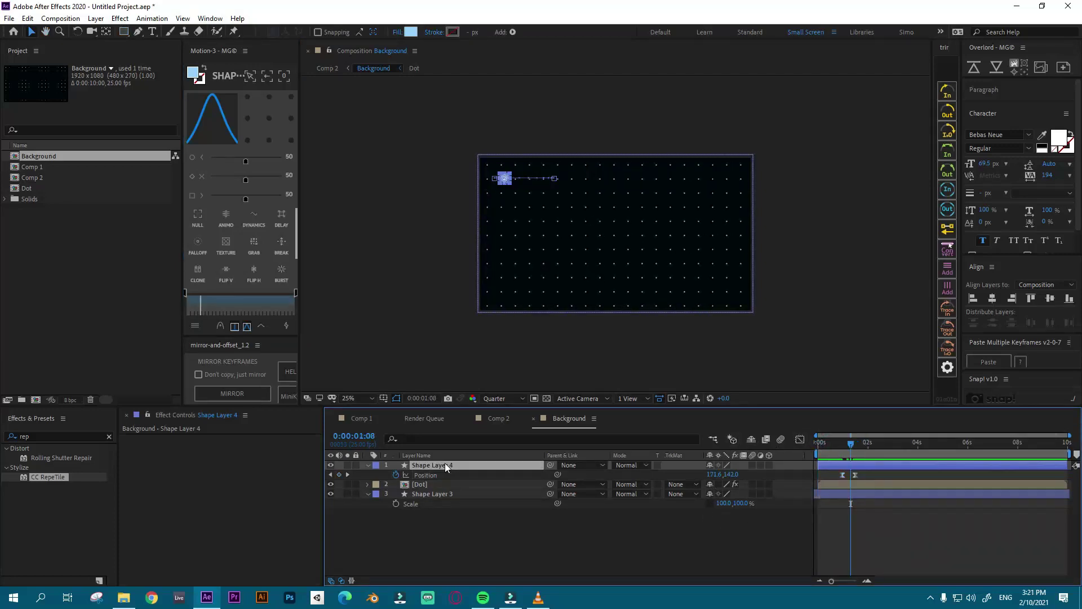
right_click(448, 467)
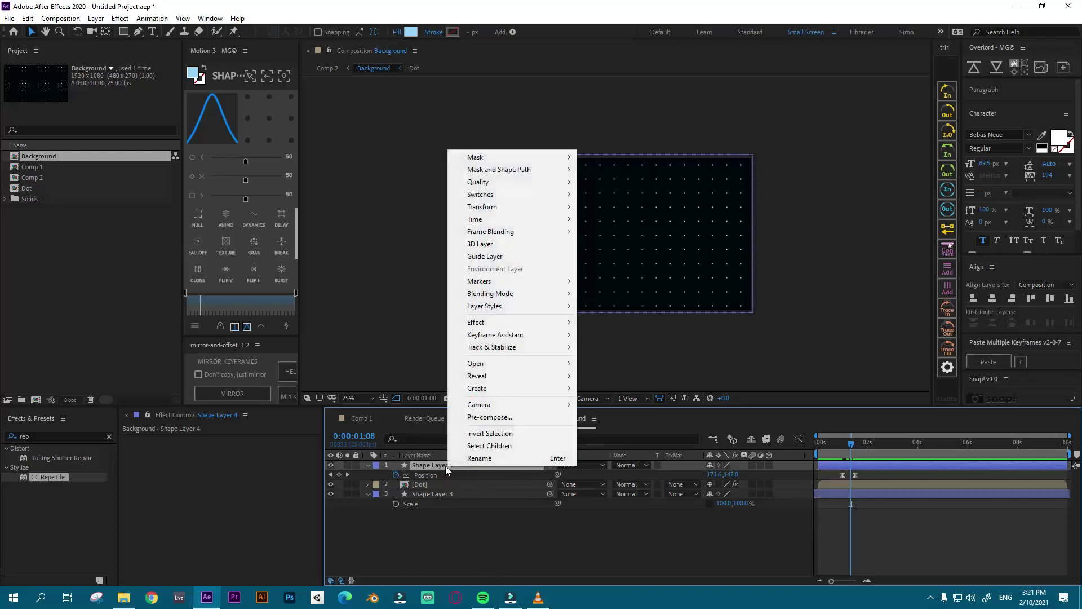
click(489, 417)
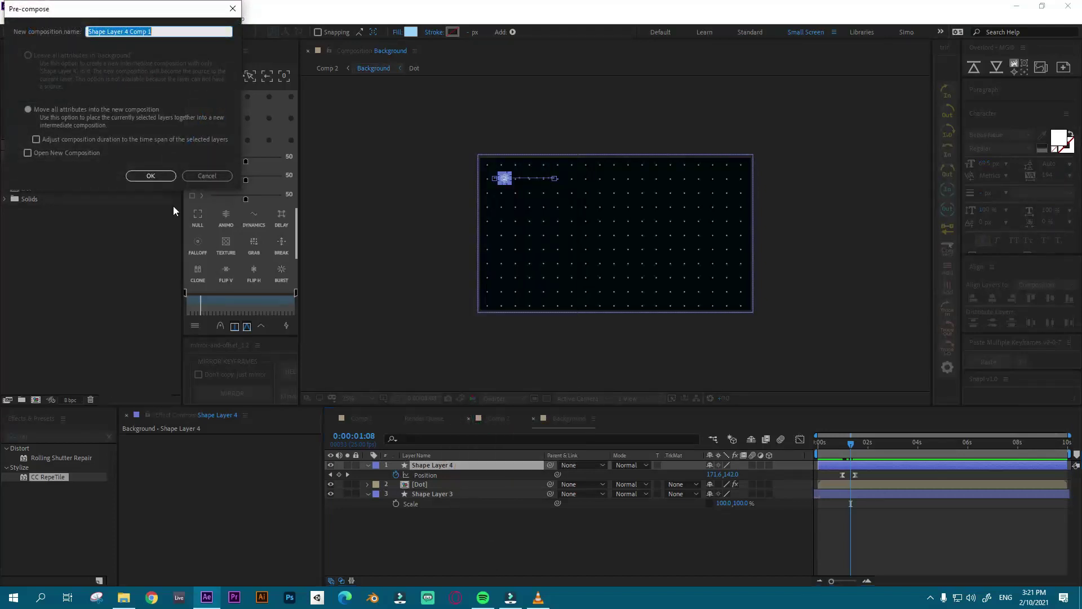
drag(98, 14, 129, 25)
text(Rec)
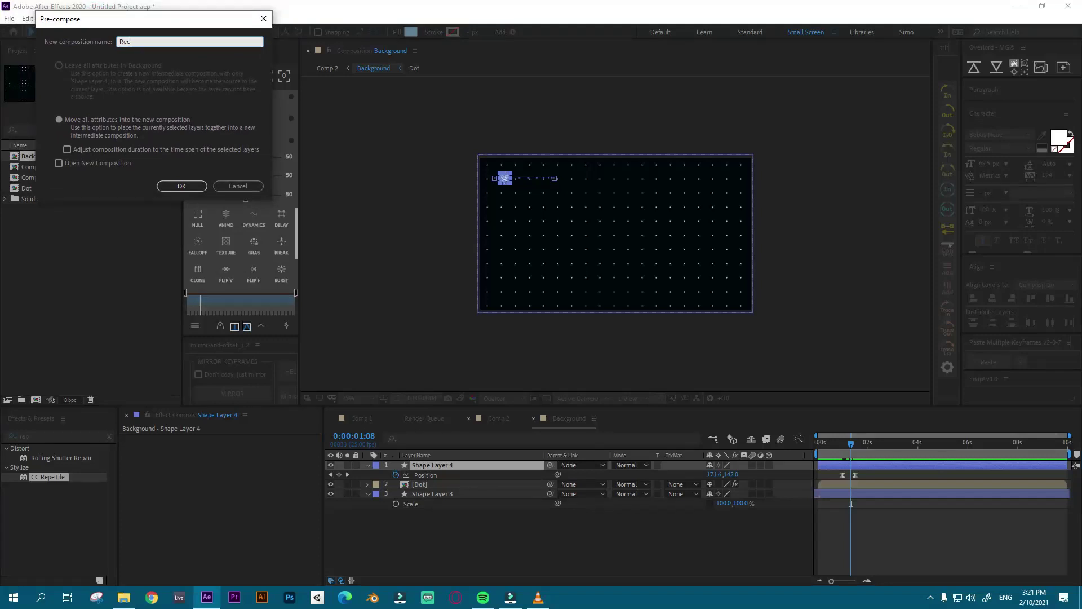
click(189, 181)
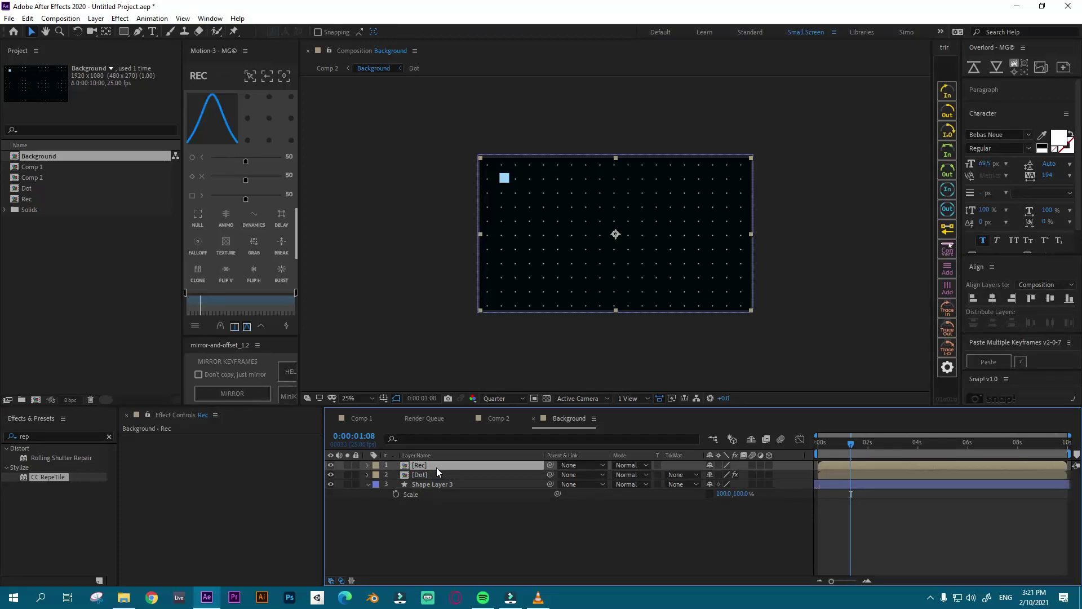
Step: Duplicate the Rec layer and flip the copy both horizontally and vertically, then check its motion up to 0:00:02:01
key(ctrl+d)
right_click(428, 467)
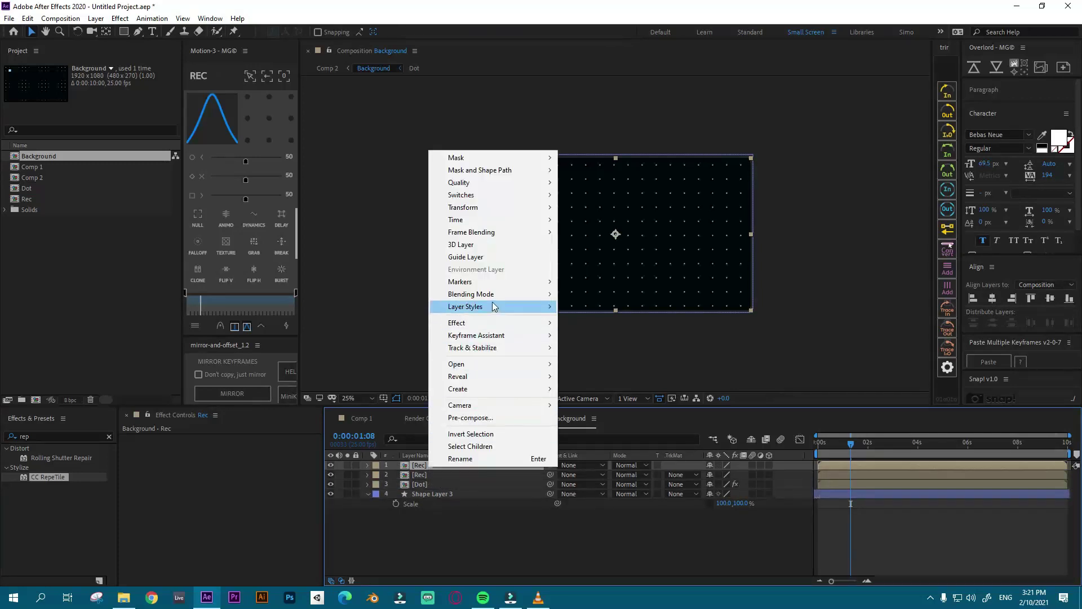
mouse_move(508, 206)
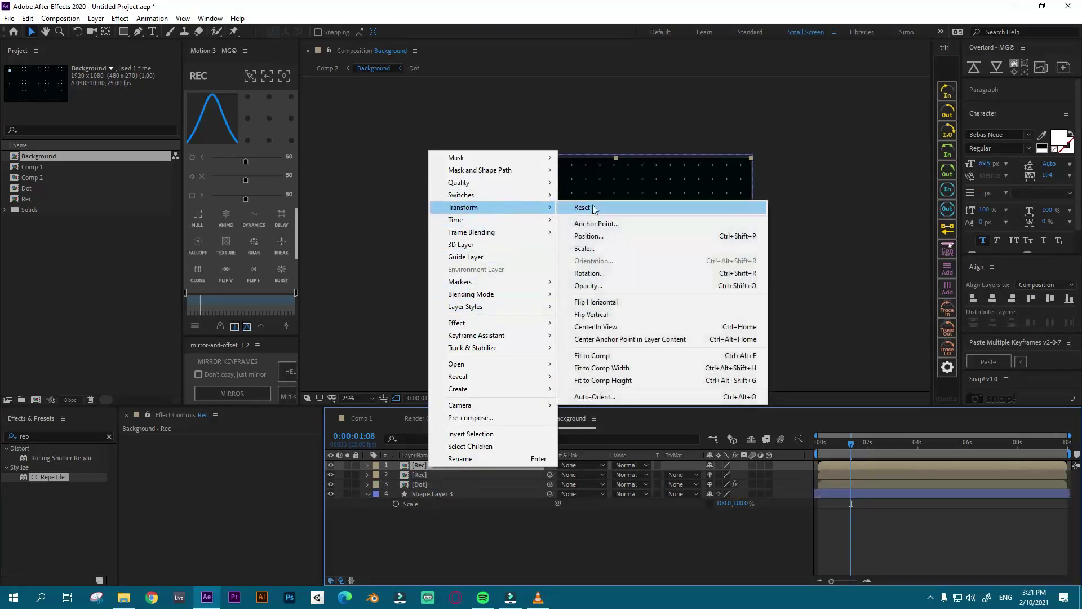
click(586, 308)
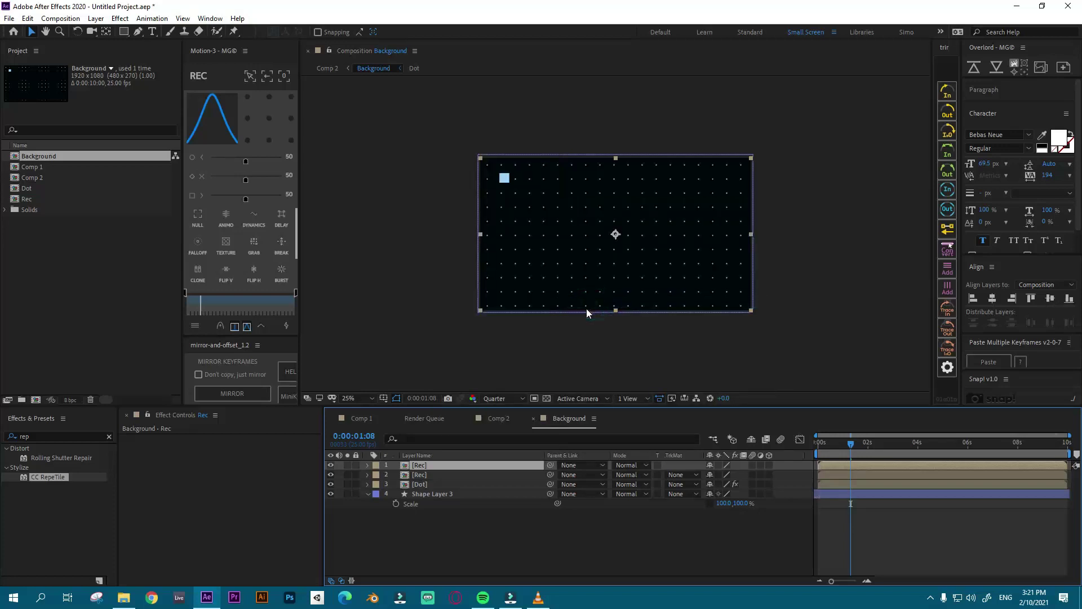
right_click(431, 465)
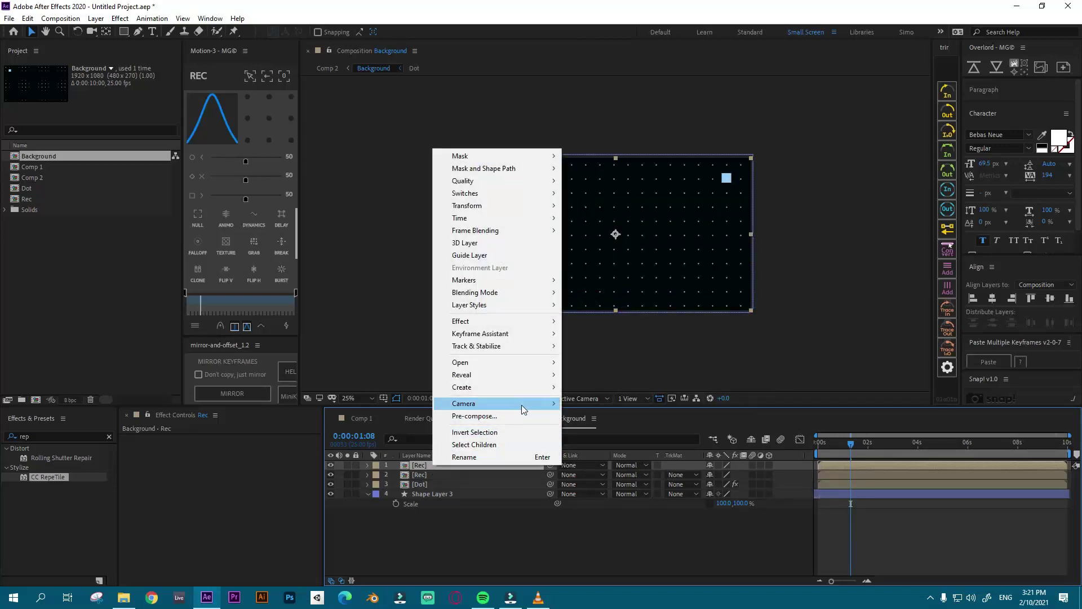
mouse_move(534, 204)
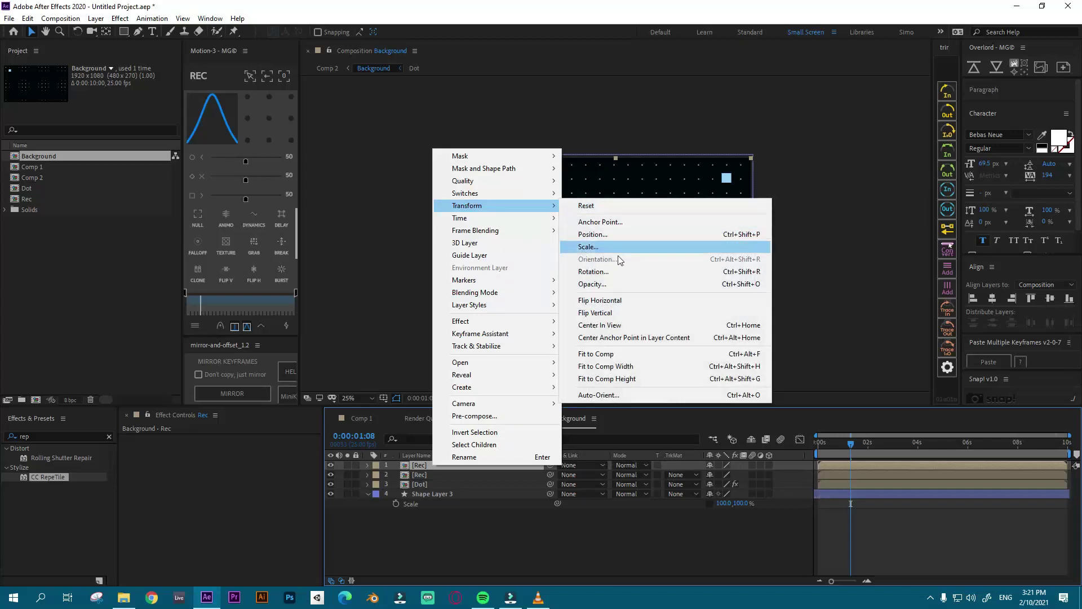
click(604, 313)
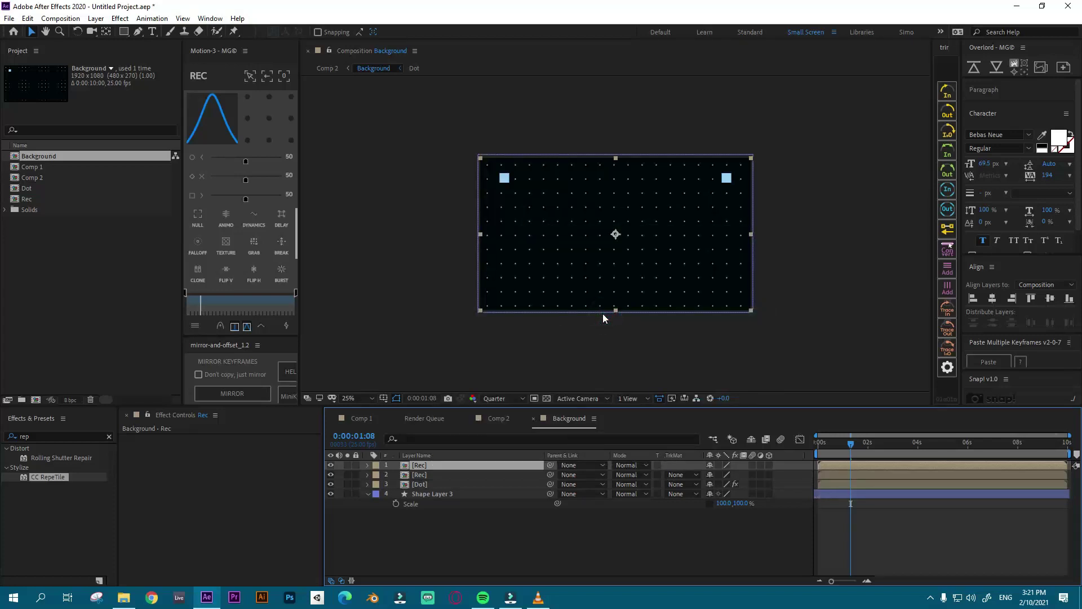
drag(832, 442, 868, 444)
Step: Add a text layer reading "00" near the upper-left square in the Background composition
click(415, 550)
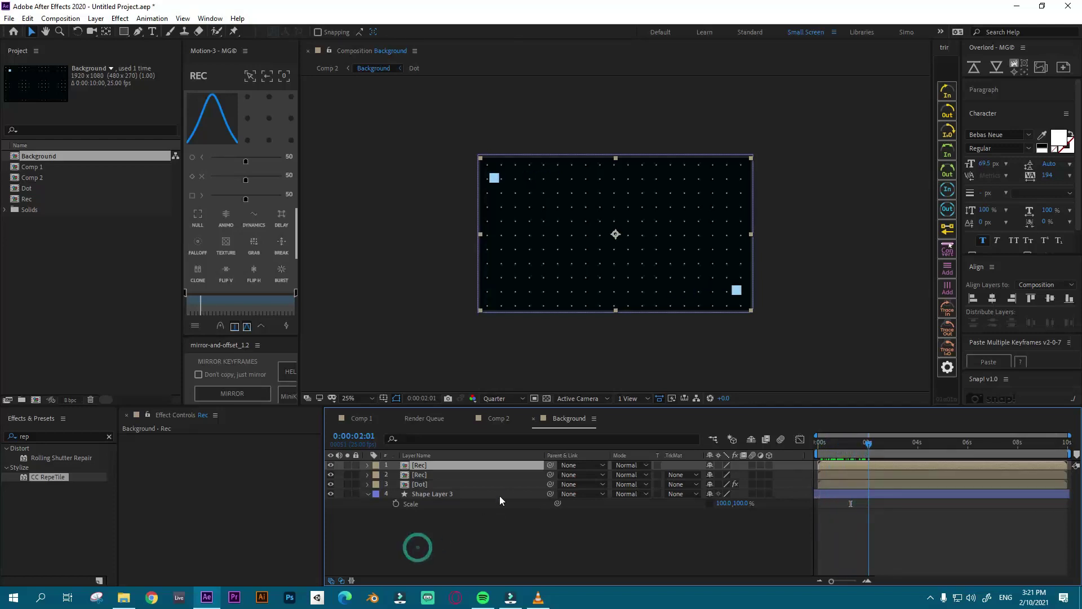
click(152, 31)
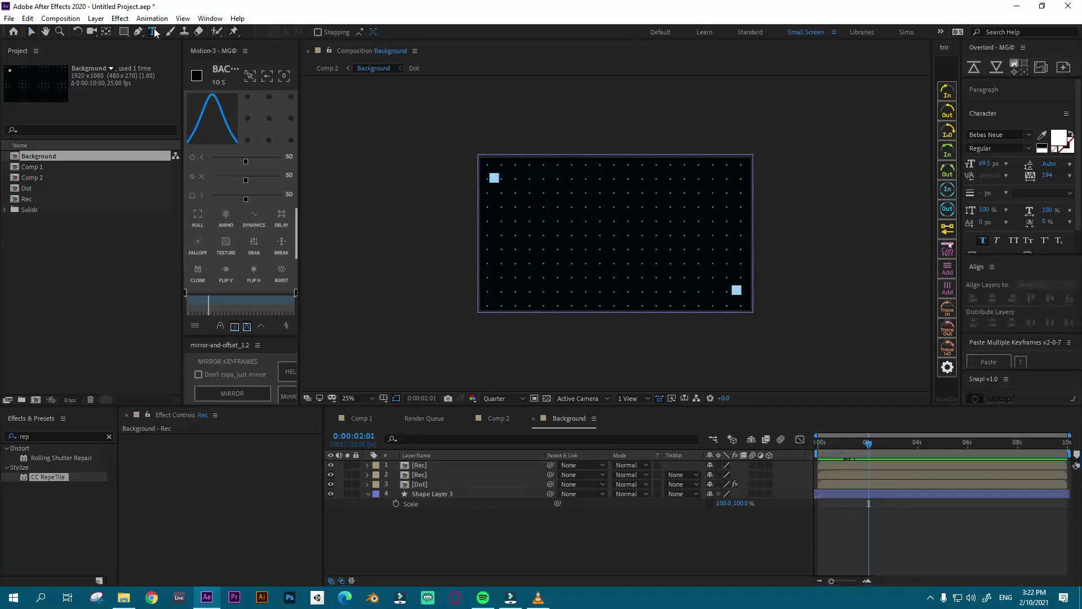
click(536, 187)
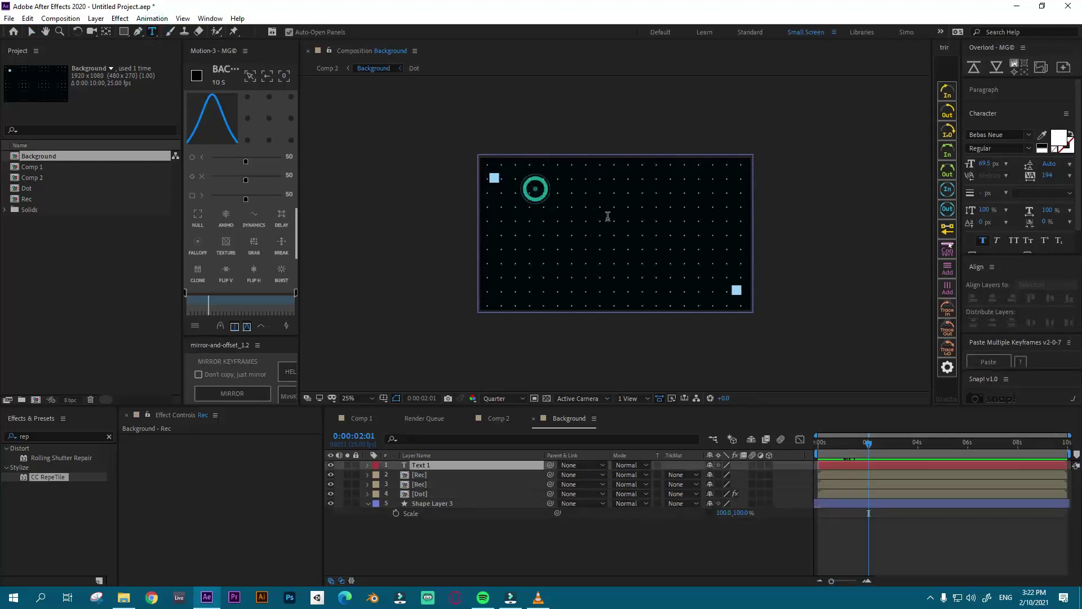
text(00)
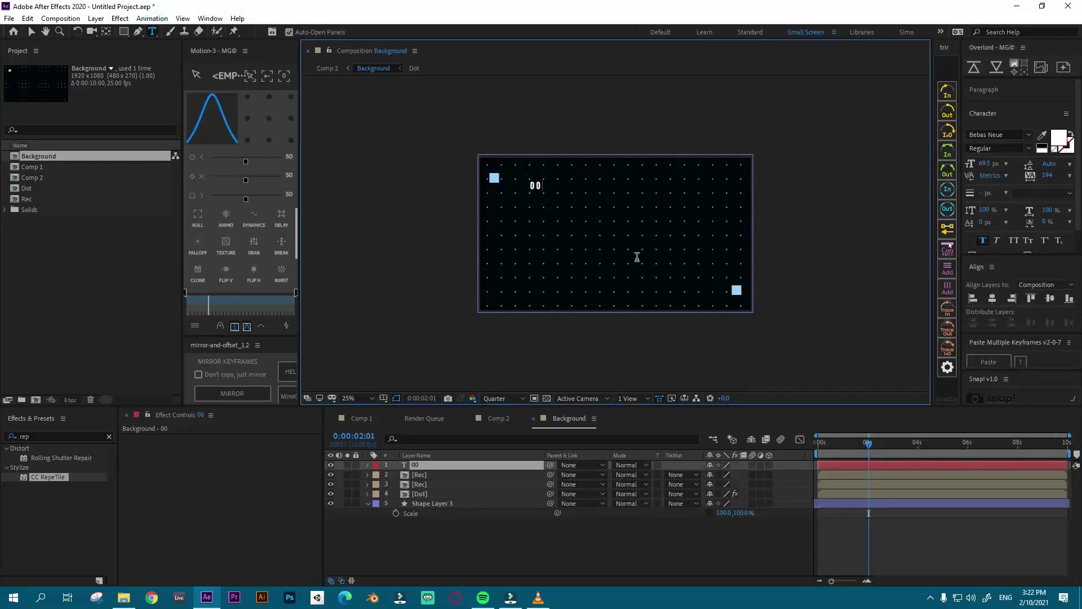
Step: Color the "00" text with the light blue 97D2FF sampled from the square and enlarge its font size to 117 px
key(ctrl+a)
click(1056, 137)
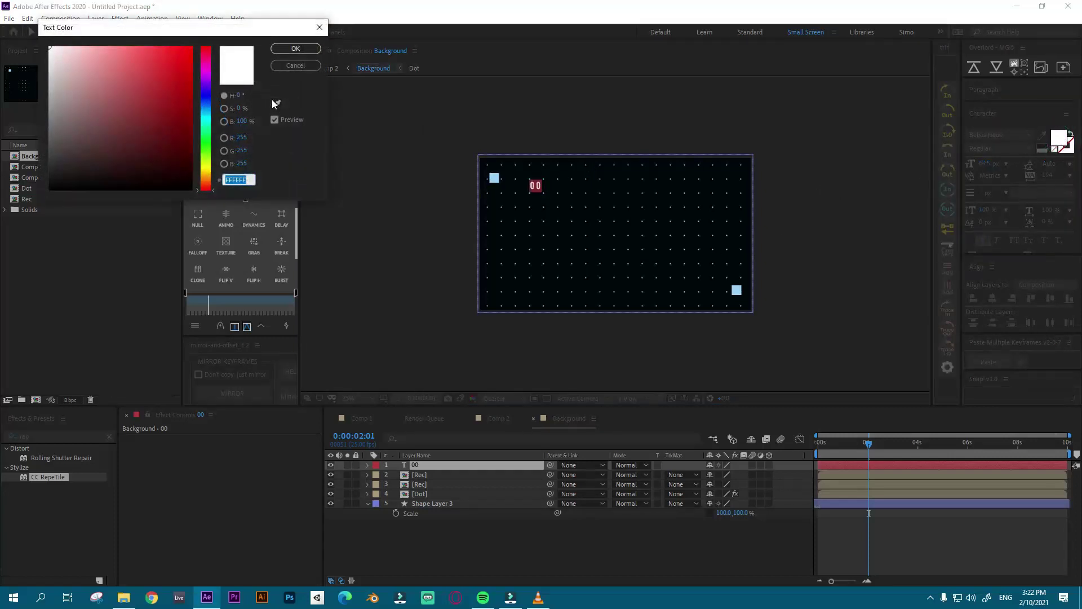
click(275, 103)
click(494, 177)
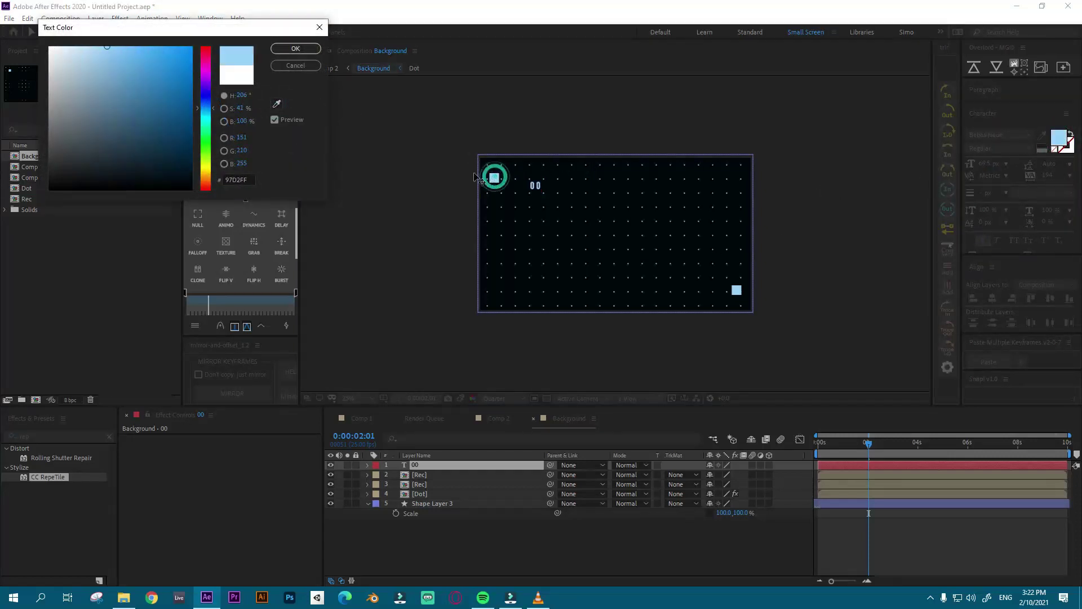
click(295, 49)
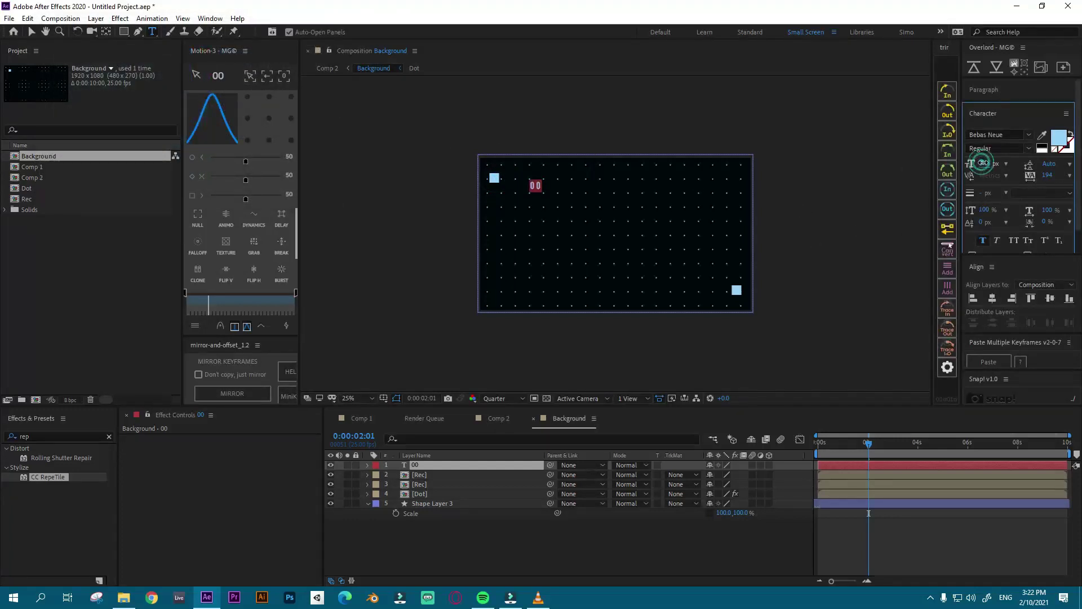
drag(988, 164, 1019, 170)
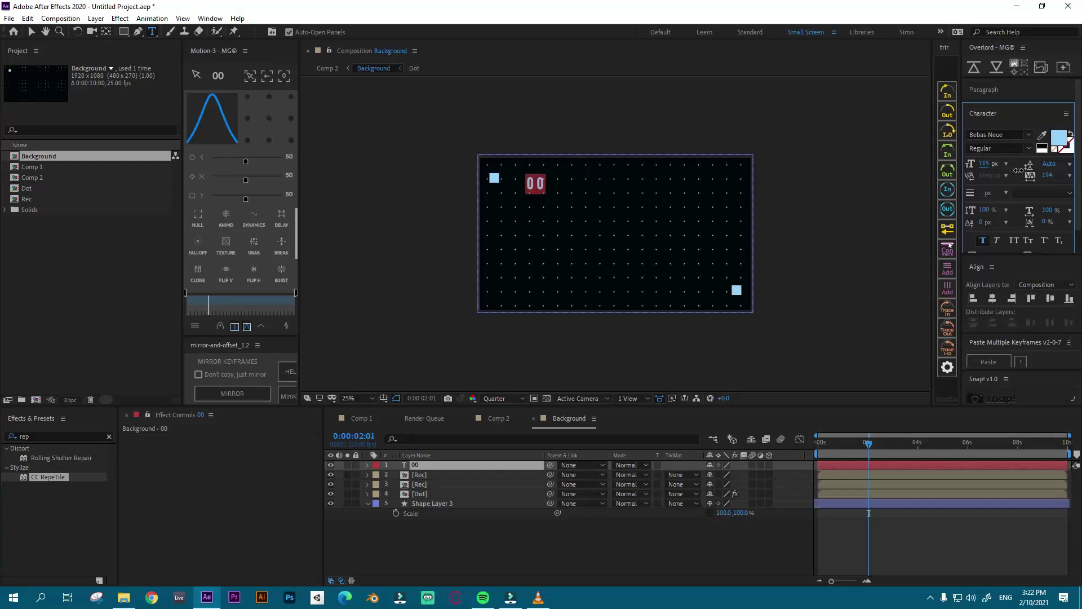
Step: Move the "00" text slightly down and right in the composition, and trim the layer's start to about 0:00:00:23
click(31, 31)
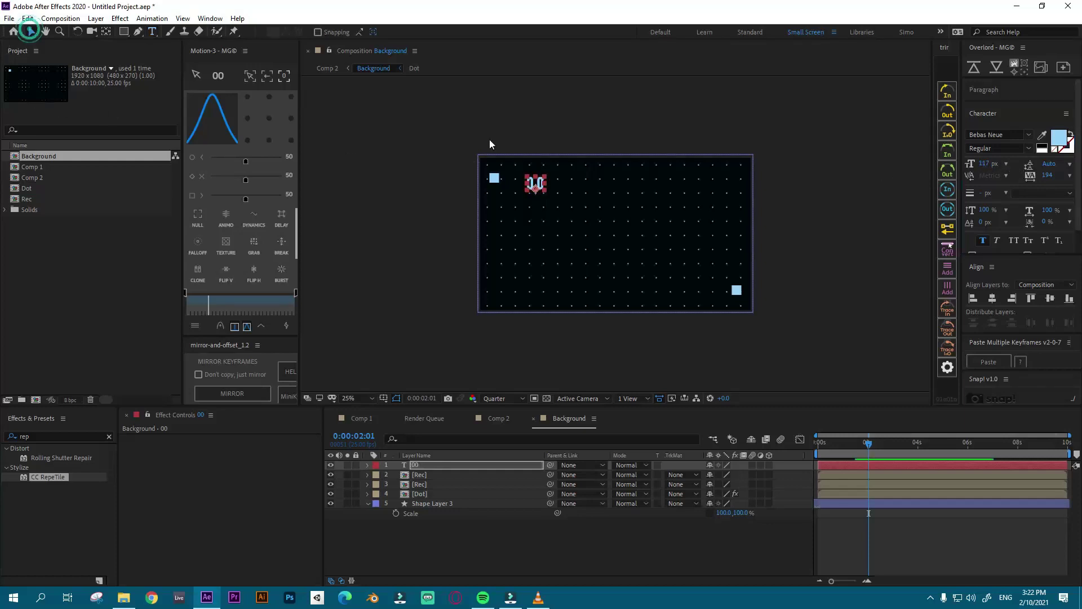
drag(540, 184, 554, 198)
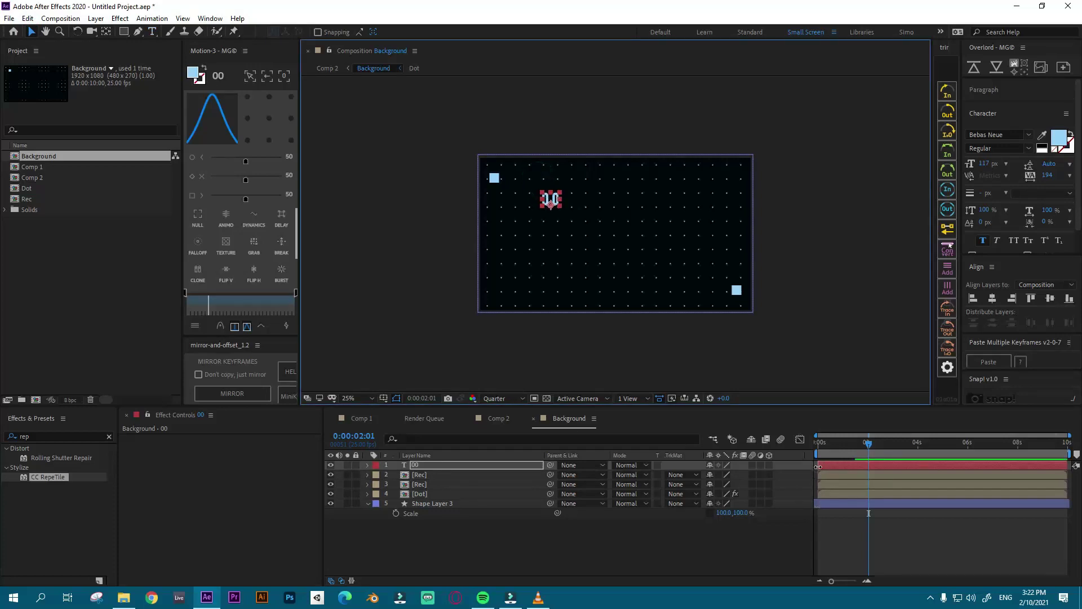
mouse_move(818, 465)
mouse_down()
mouse_move(841, 465)
mouse_move(810, 451)
mouse_move(821, 452)
mouse_up()
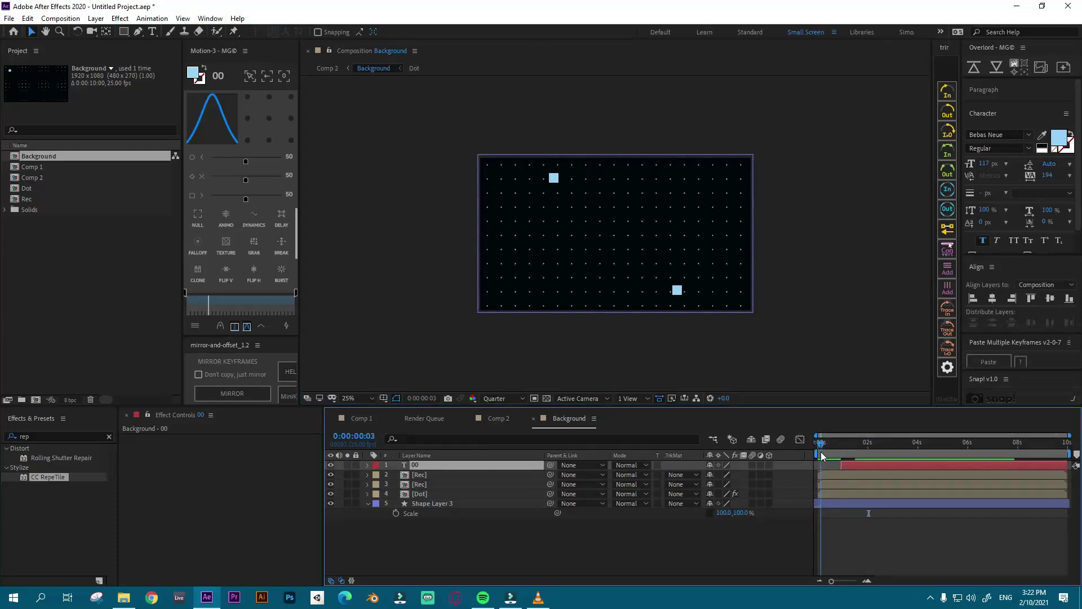
Step: Trim the start of both Rec layers to 0:00:00:12
click(425, 476)
key(ctrl+shift+Down)
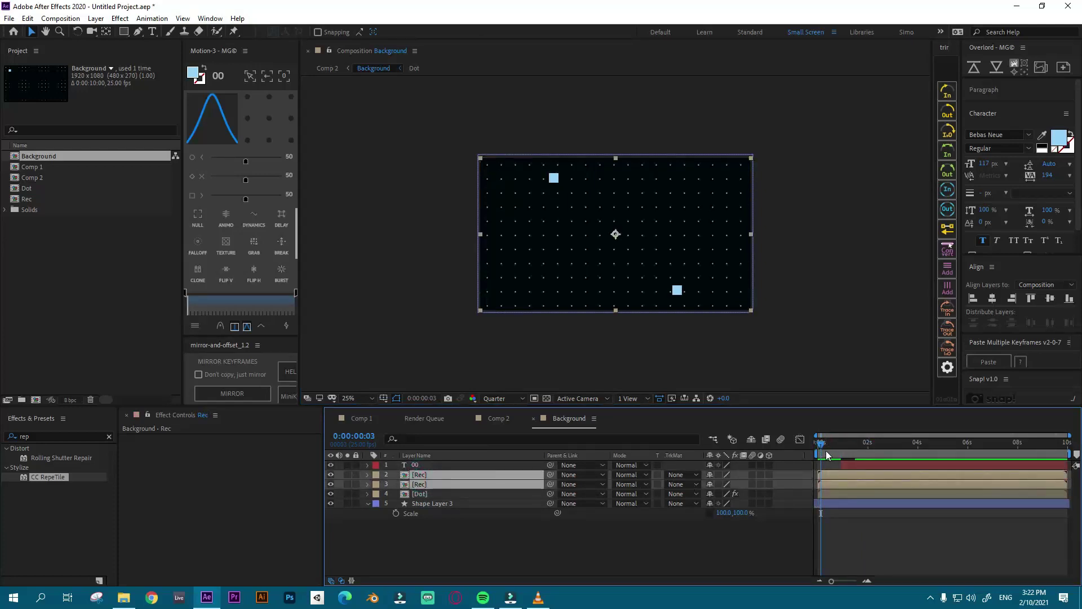
drag(826, 451, 832, 444)
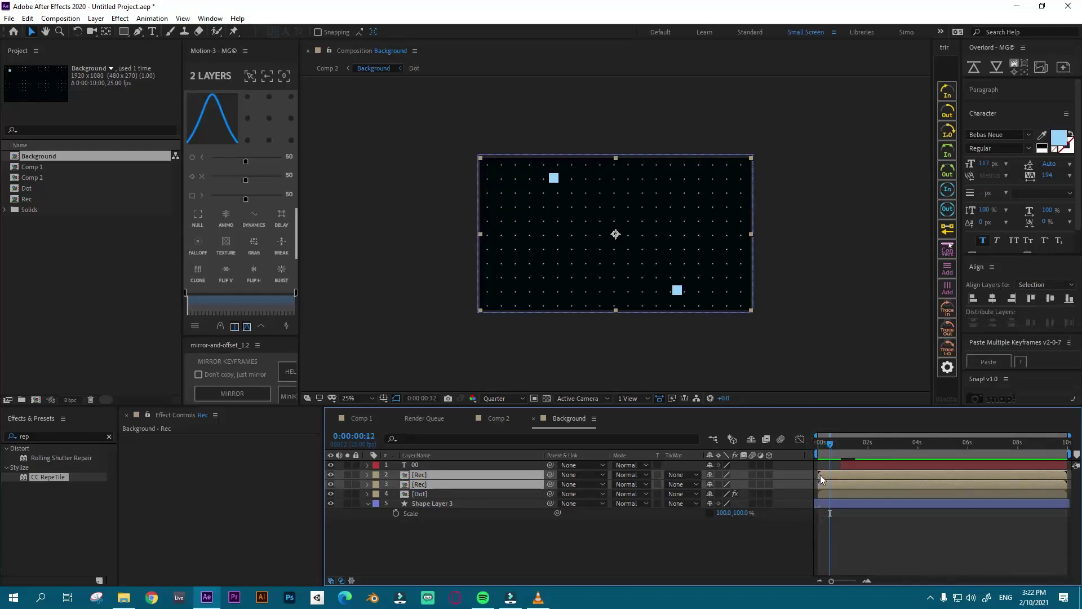
drag(819, 483, 831, 483)
Step: Add Scale keyframes of 100% to the "00" text layer at 0:00:00:23 and 0:00:01:09
mouse_move(829, 447)
mouse_down()
mouse_move(868, 450)
mouse_move(823, 453)
mouse_move(845, 465)
mouse_move(848, 447)
mouse_up()
drag(843, 445, 841, 446)
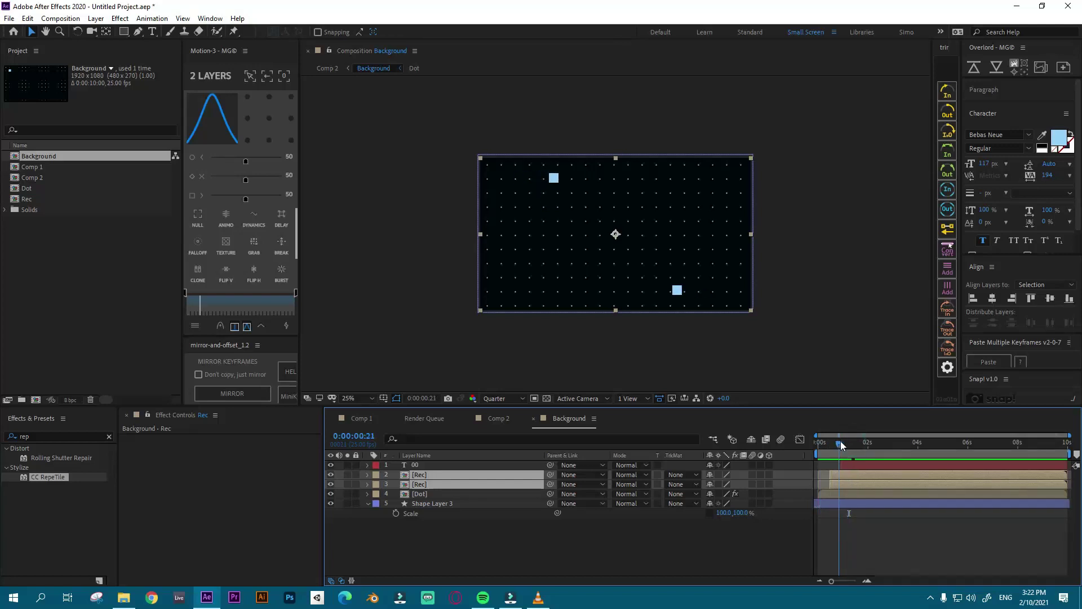
click(388, 466)
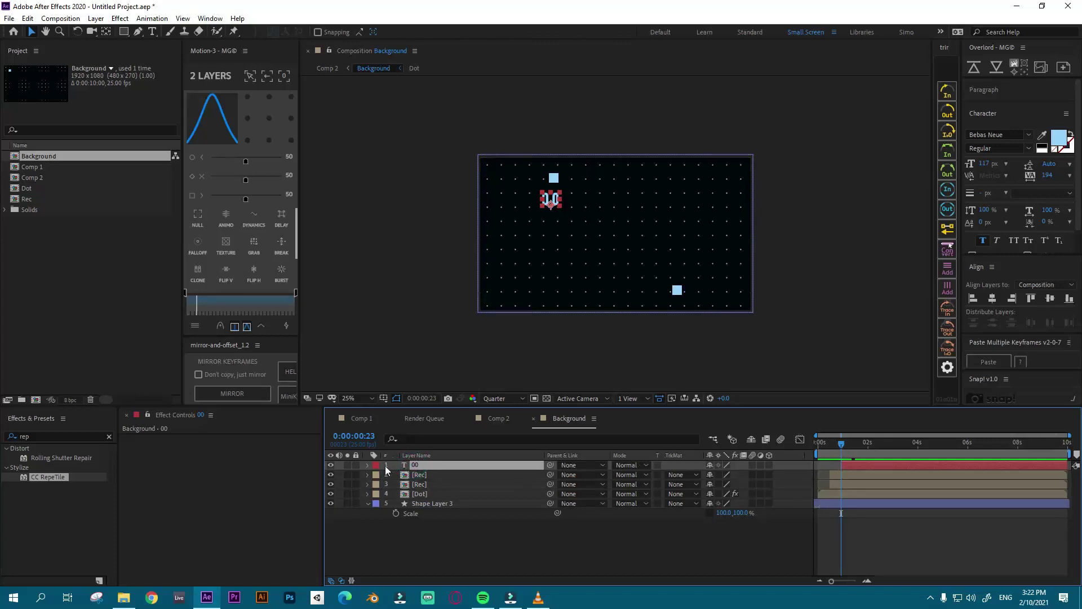
key(s)
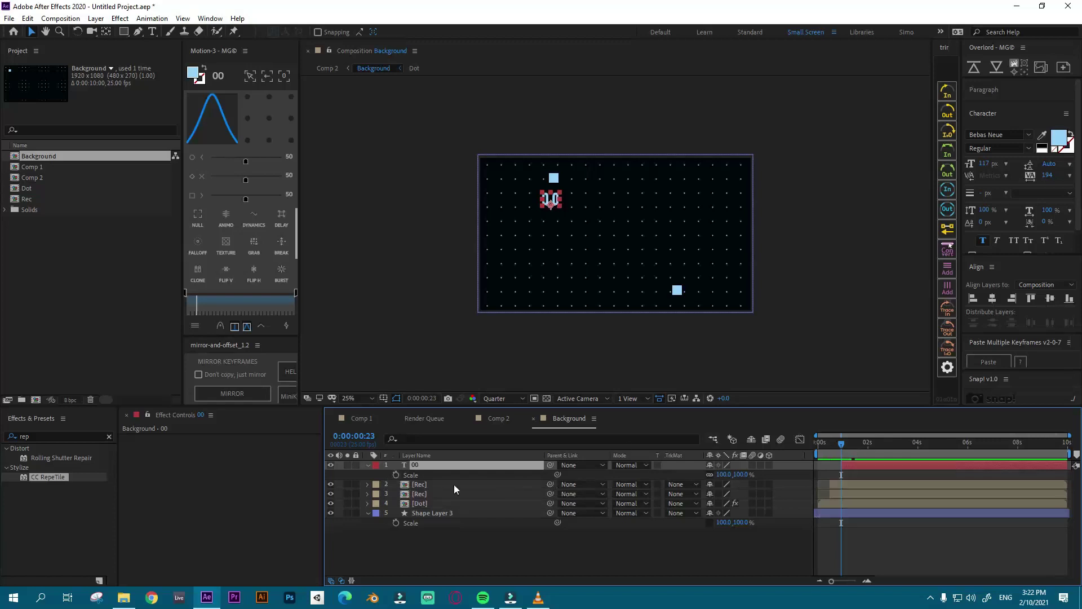
click(395, 475)
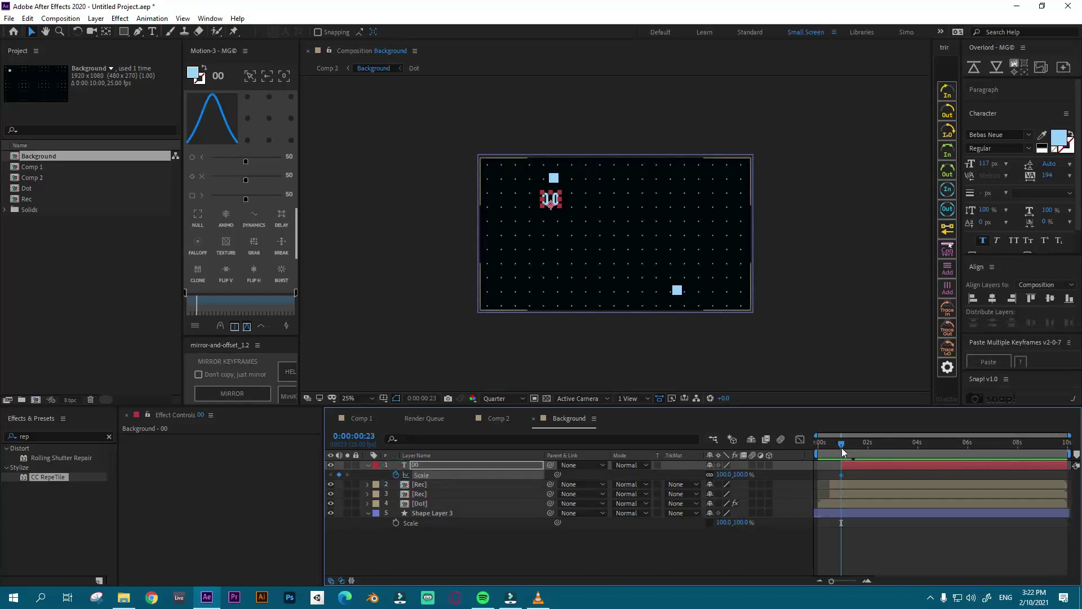
drag(842, 449, 852, 448)
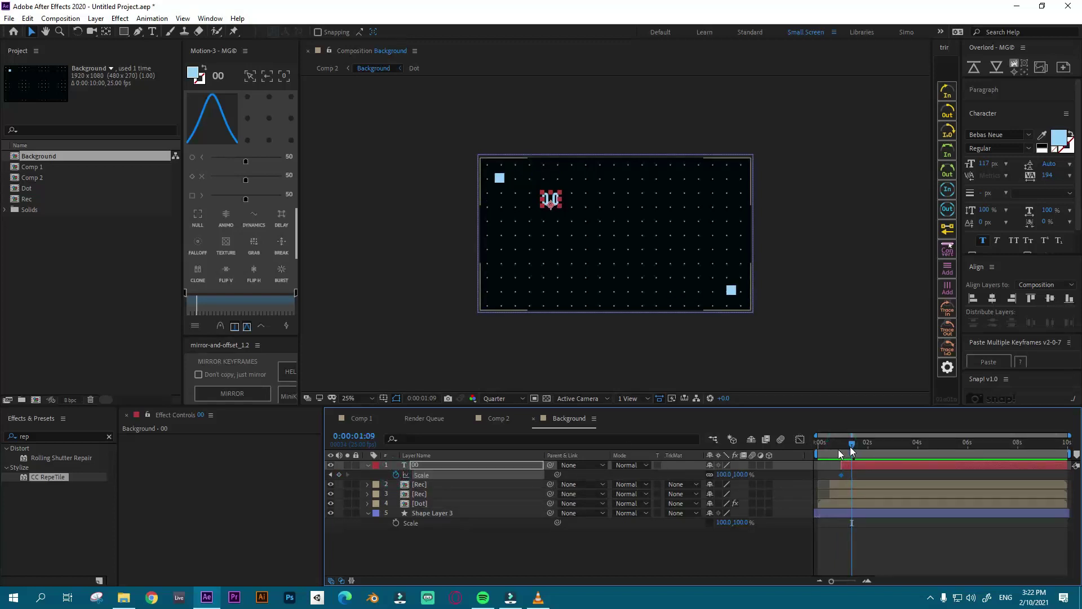
click(724, 474)
click(339, 475)
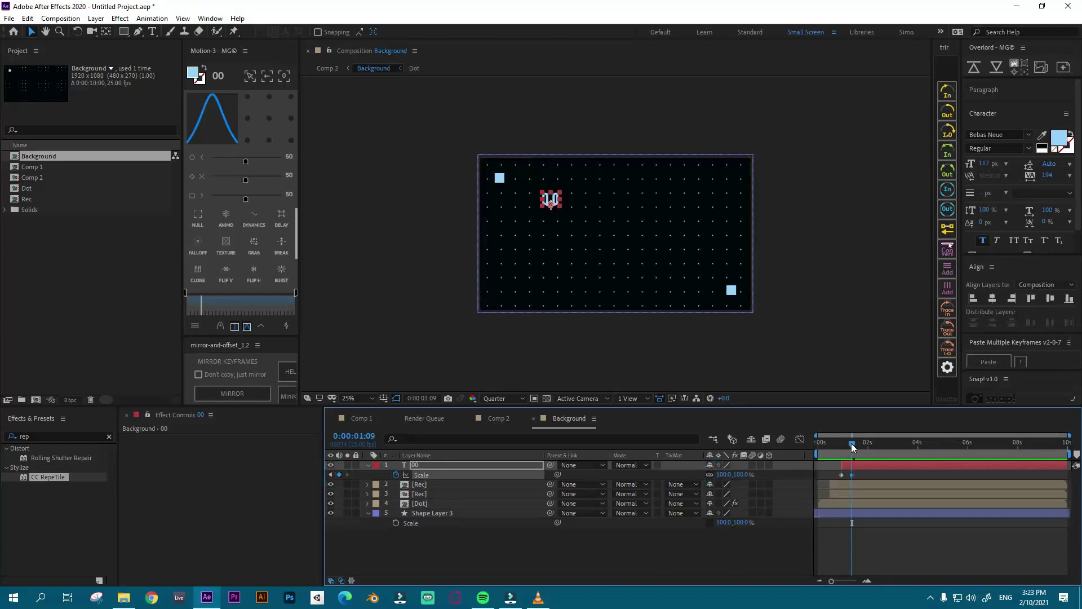
Step: Set the "00" text layer's Scale to 0% on its first keyframe at 0:00:00:23
drag(851, 443, 843, 448)
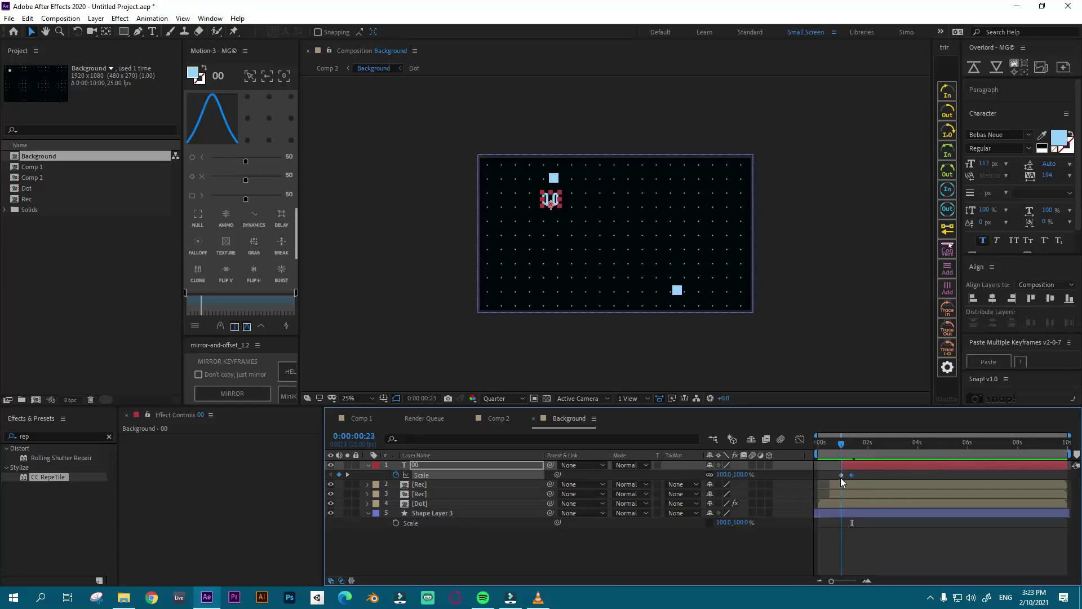
click(841, 475)
click(724, 475)
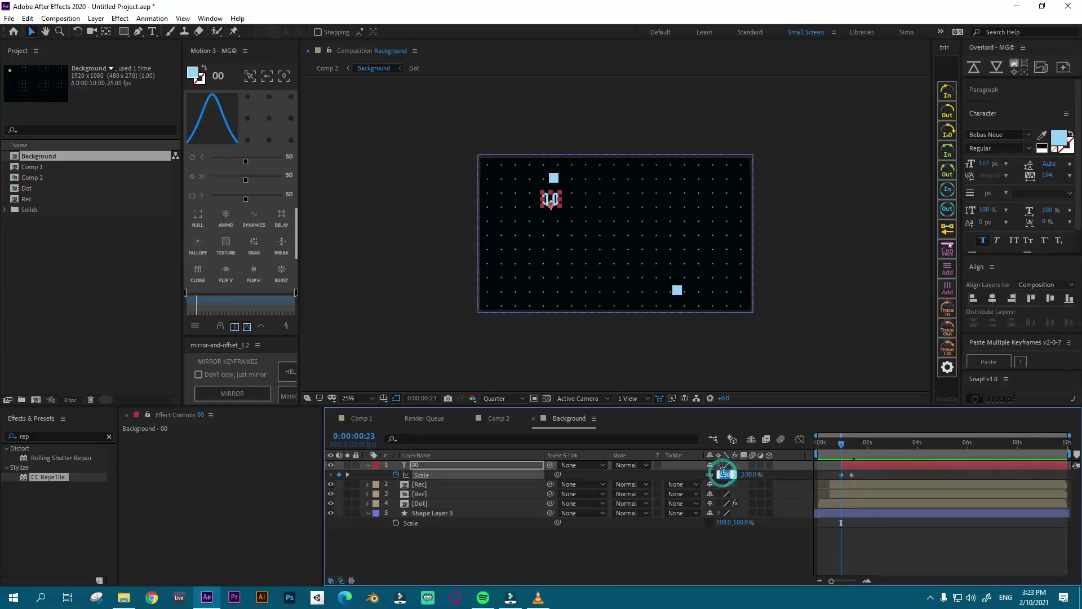
text(0)
key(Return)
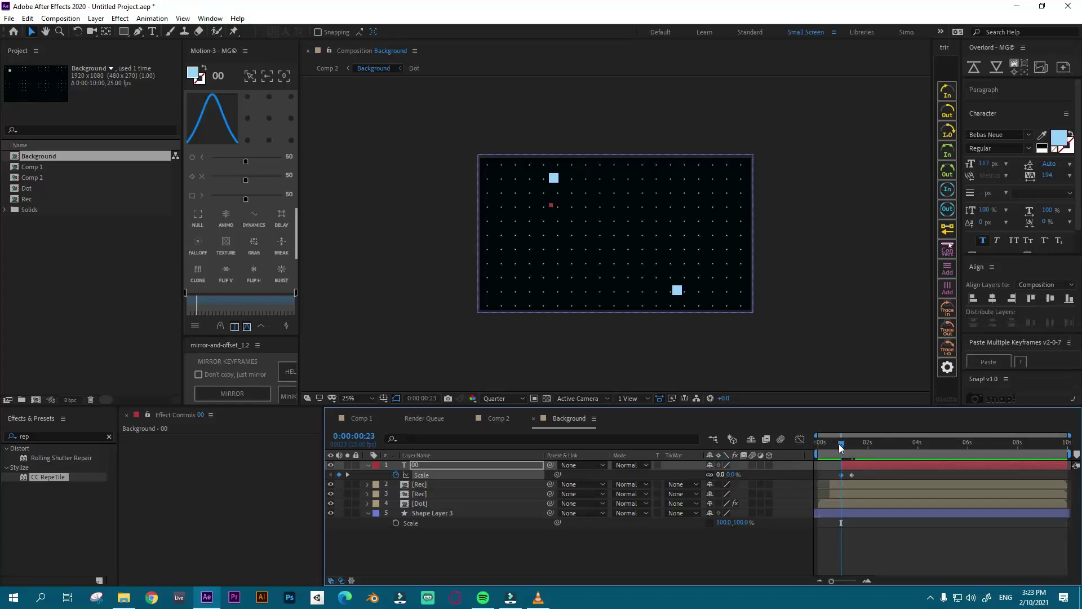
Step: Duplicate the "00" text layer with the current time at 0:00:01:17
drag(844, 445, 861, 457)
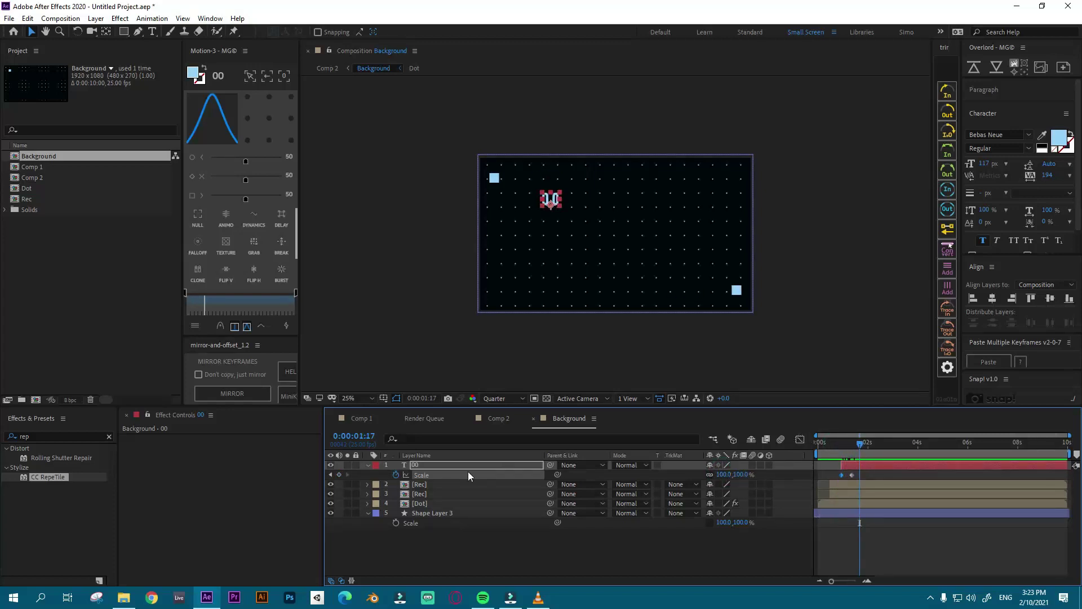
click(422, 466)
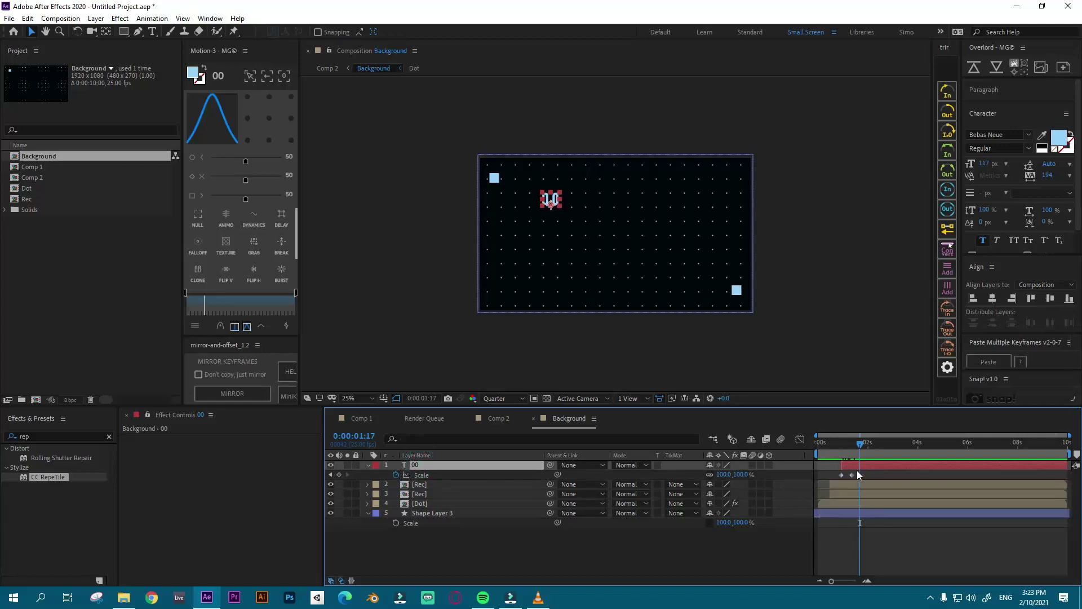
key(ctrl+d)
drag(854, 468, 858, 466)
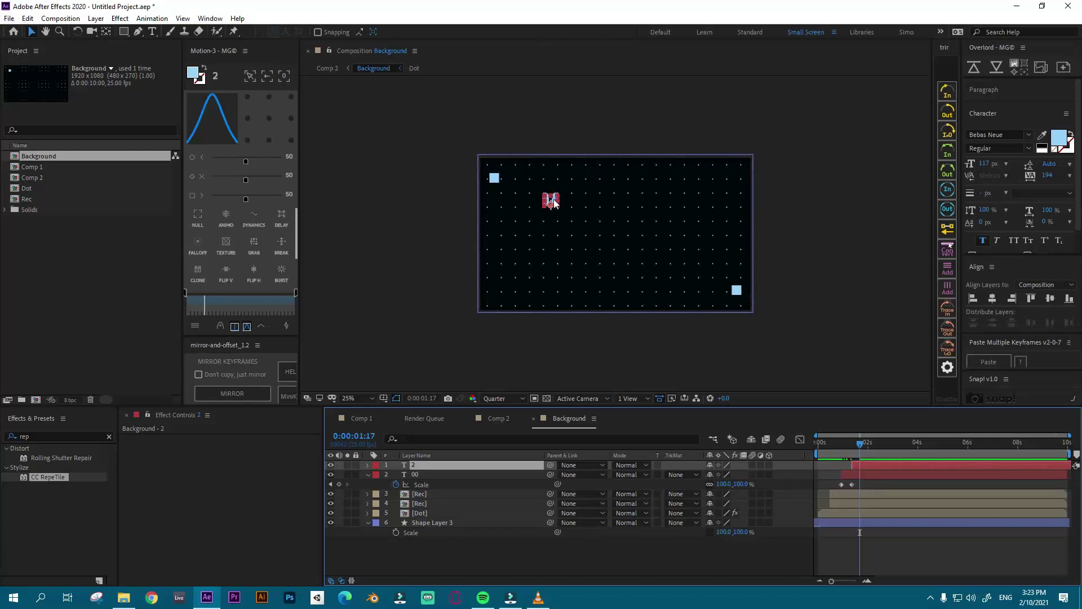
drag(552, 206, 560, 261)
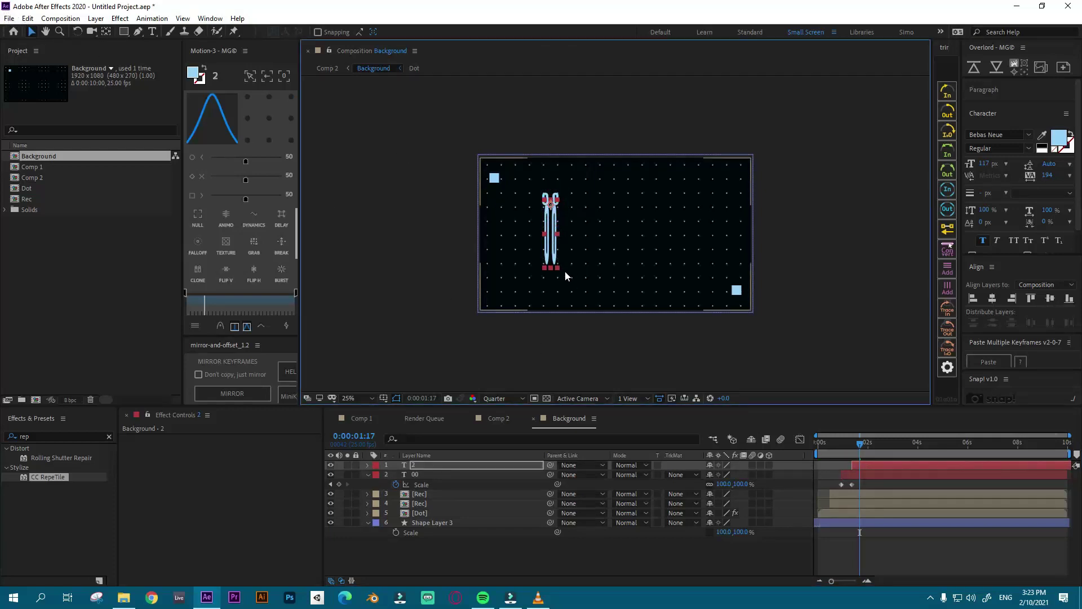
key(ctrl+z)
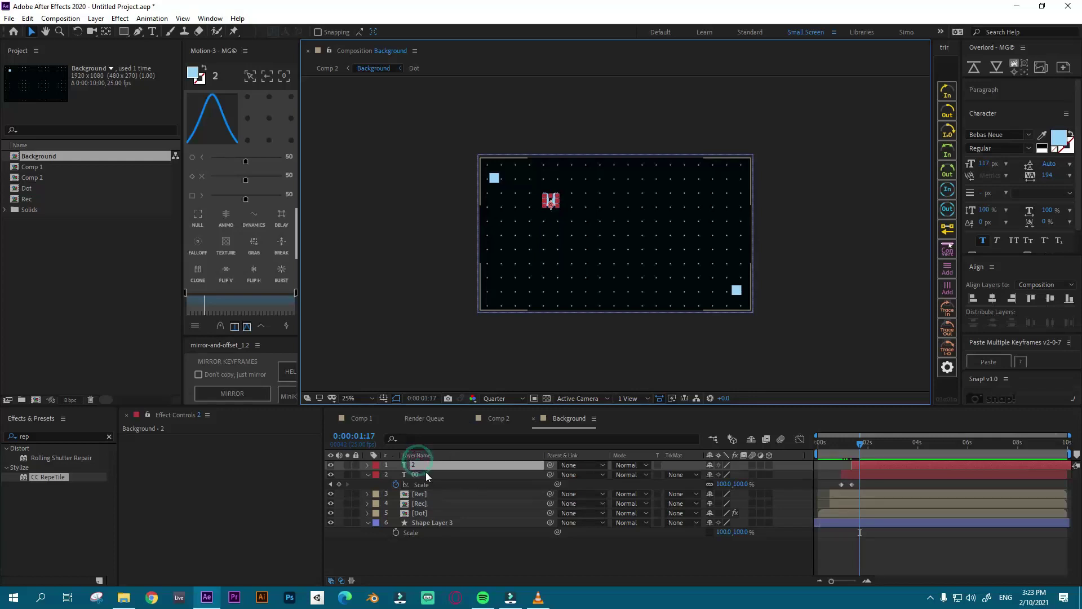
Step: Move the duplicated "00" text down and slightly right in the composition, delay its layer slightly after the original, and collapse the original's properties
click(428, 465)
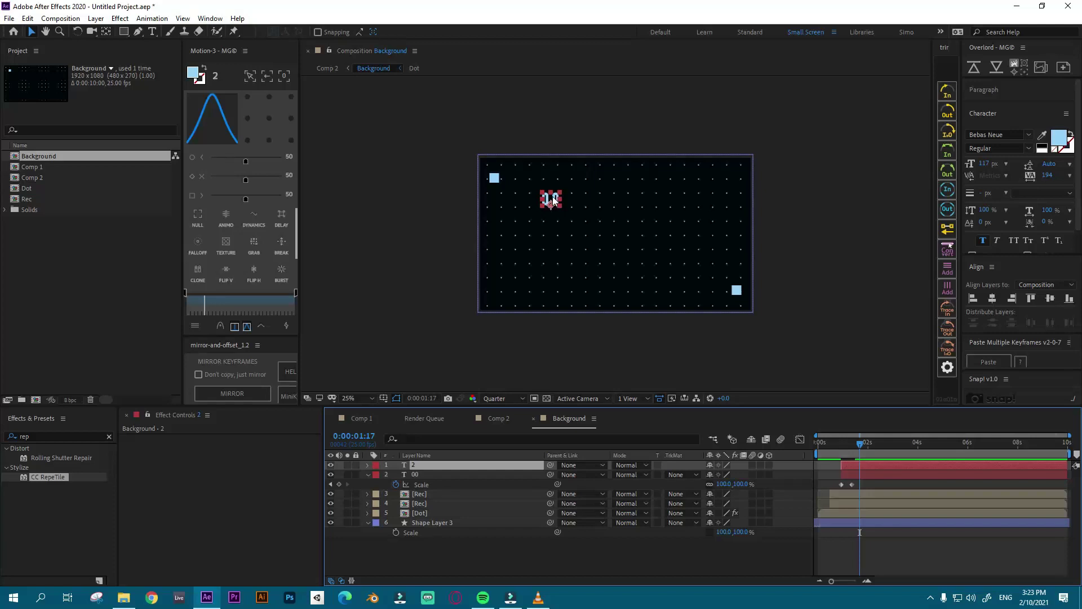
drag(553, 201, 585, 281)
key(Return)
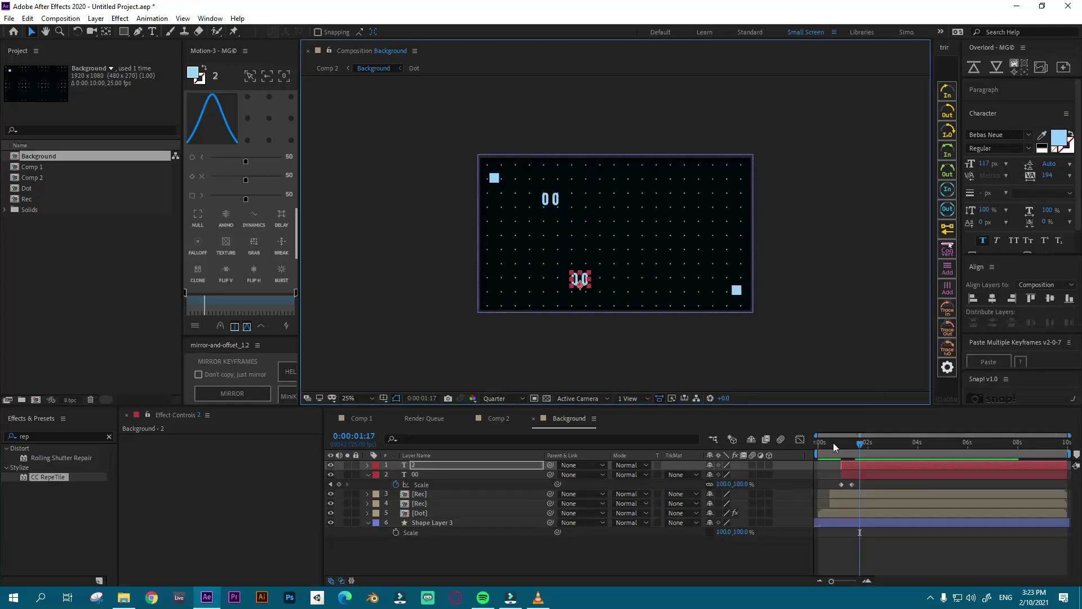
drag(846, 466, 857, 466)
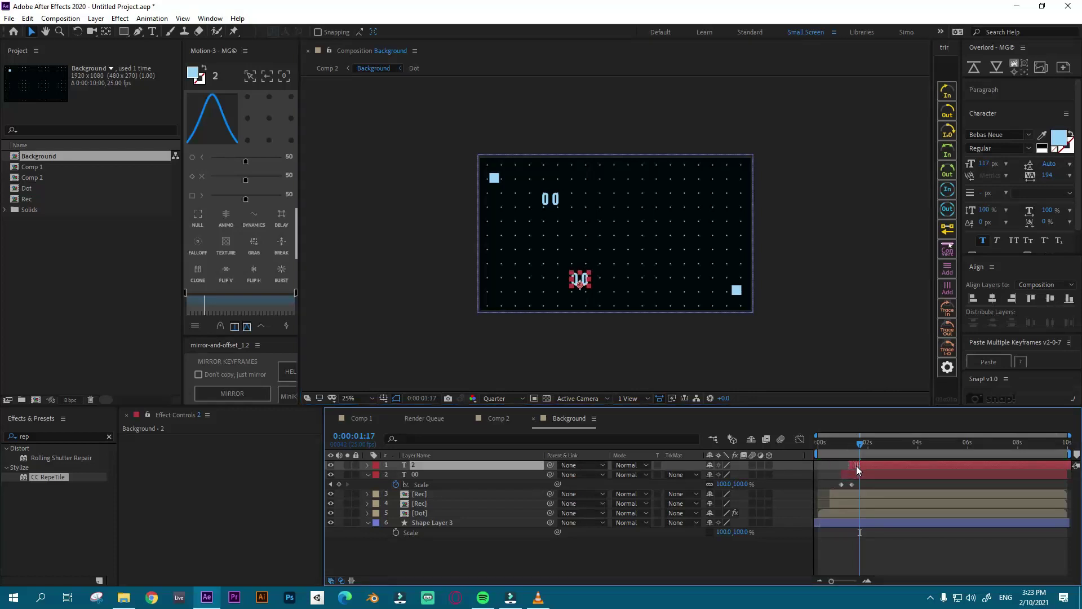
click(368, 475)
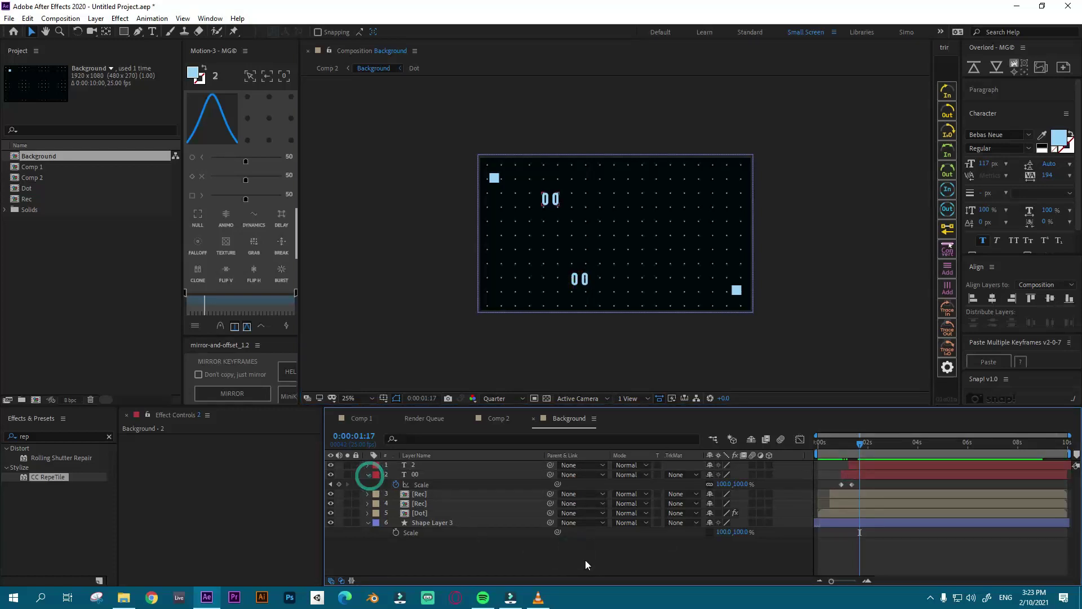
Step: Preview the Background composition's animation from the first frame
click(822, 443)
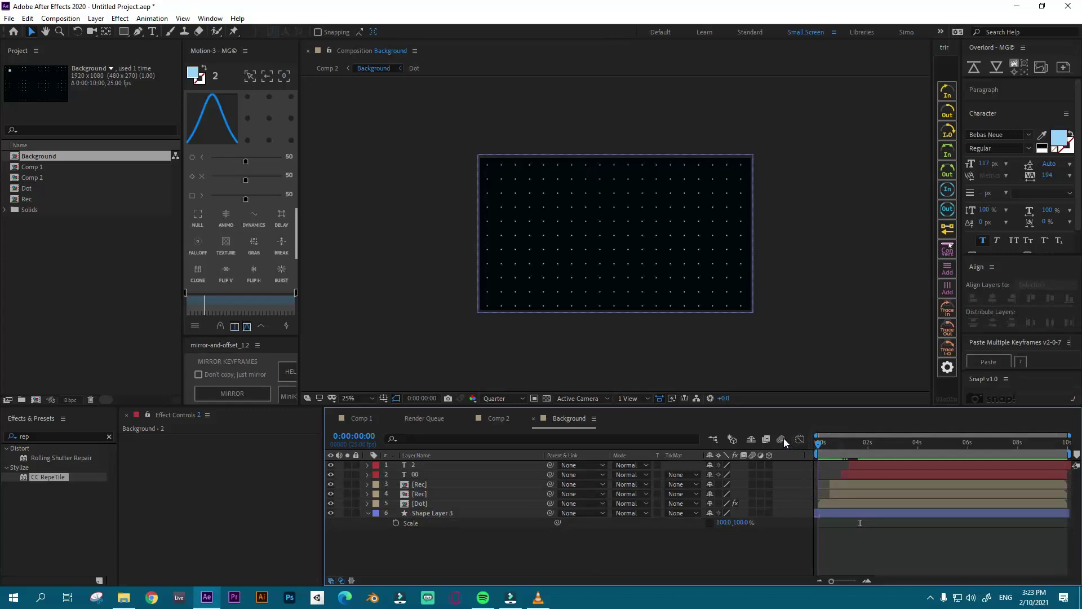
key(space)
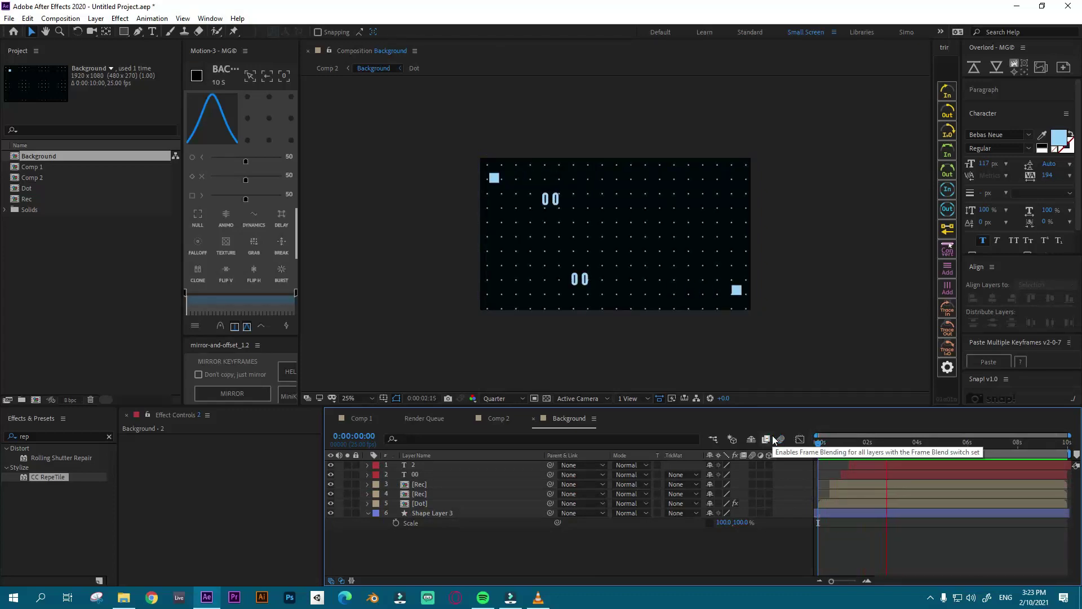
key(space)
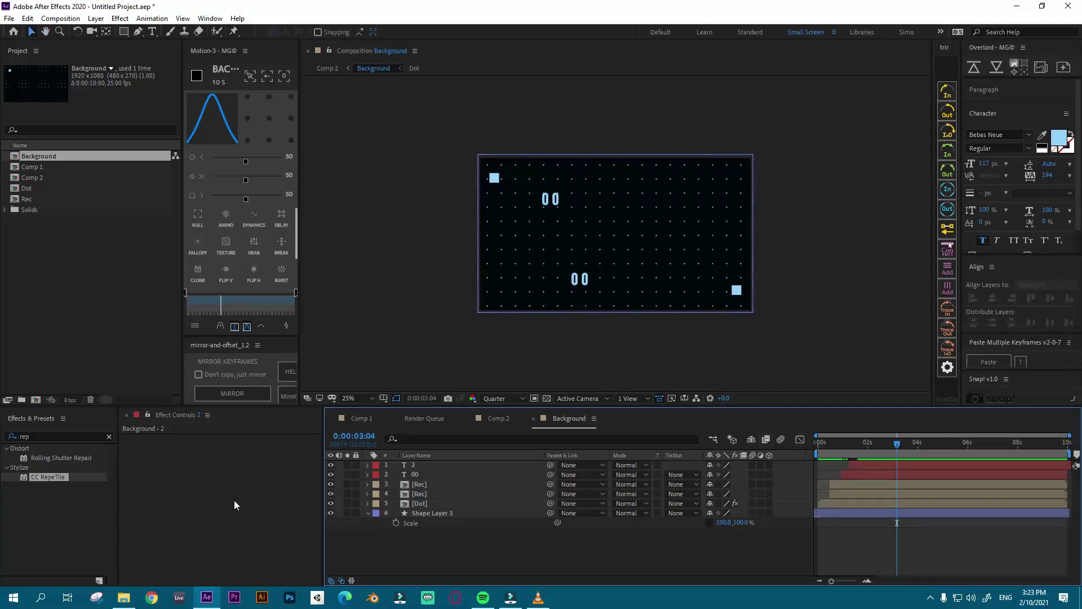
Step: Import Jett-Halftone.png from the Tenz intro folder and add it as the top layer of the Background composition
click(124, 597)
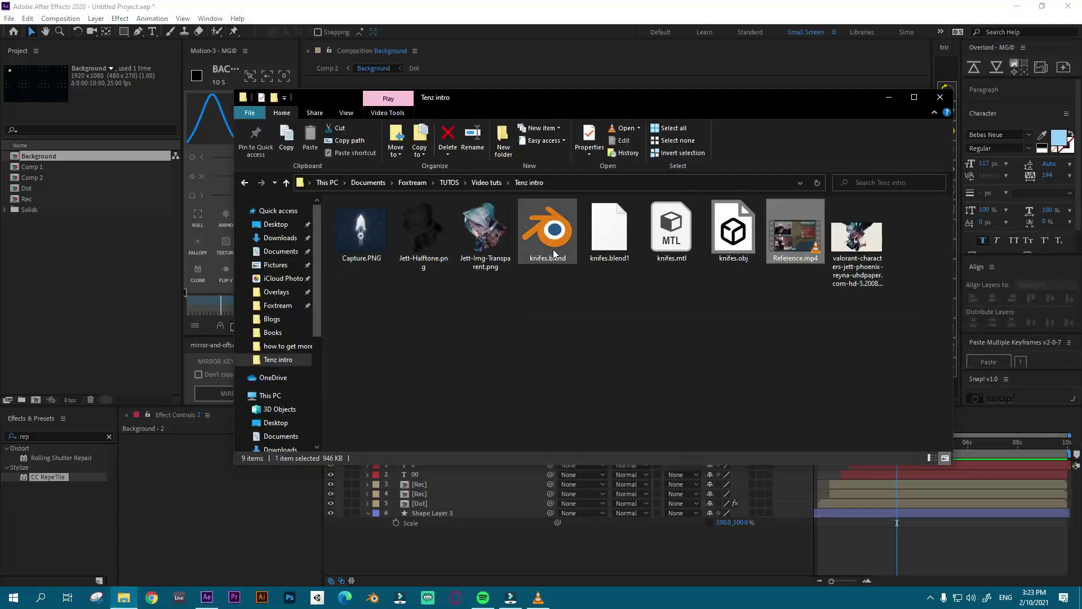
click(411, 229)
drag(447, 439, 428, 556)
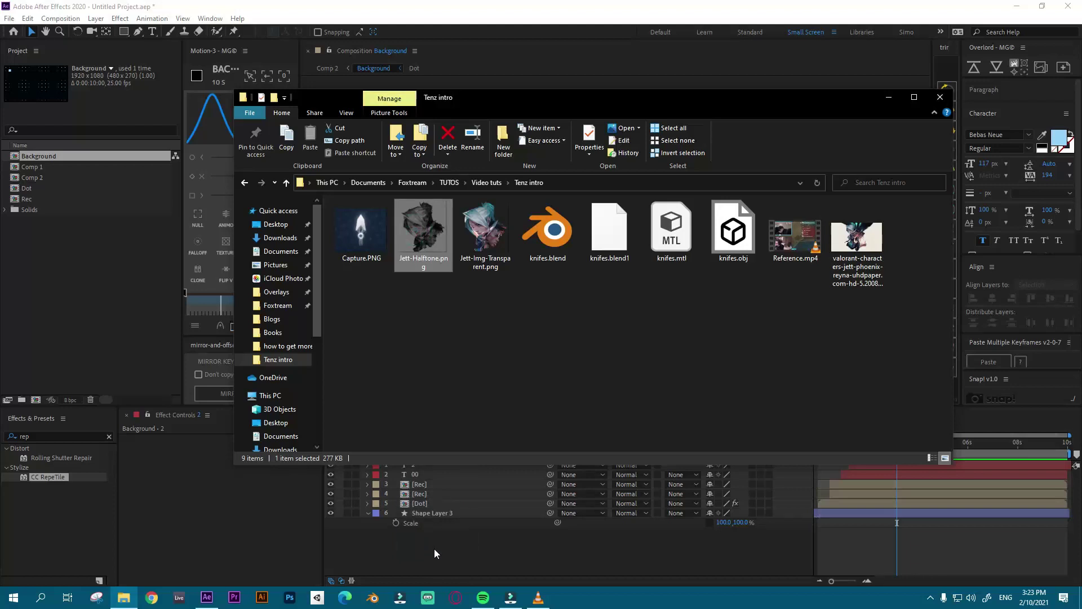
click(434, 549)
click(426, 512)
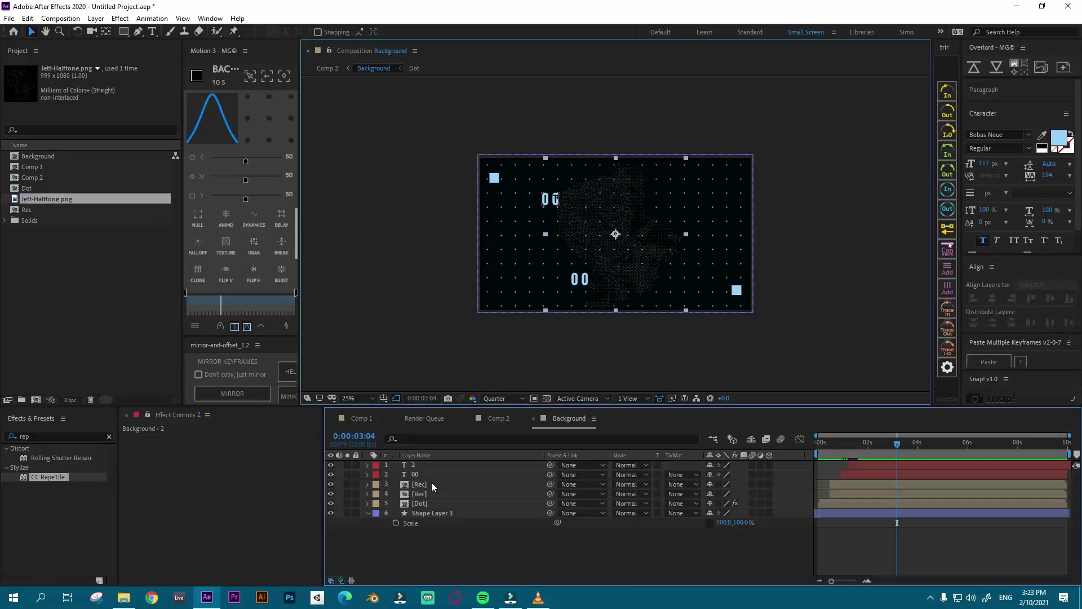
Step: Scale the Jett-Halftone.png layer to 156% and move it to the right side of the composition
key(s)
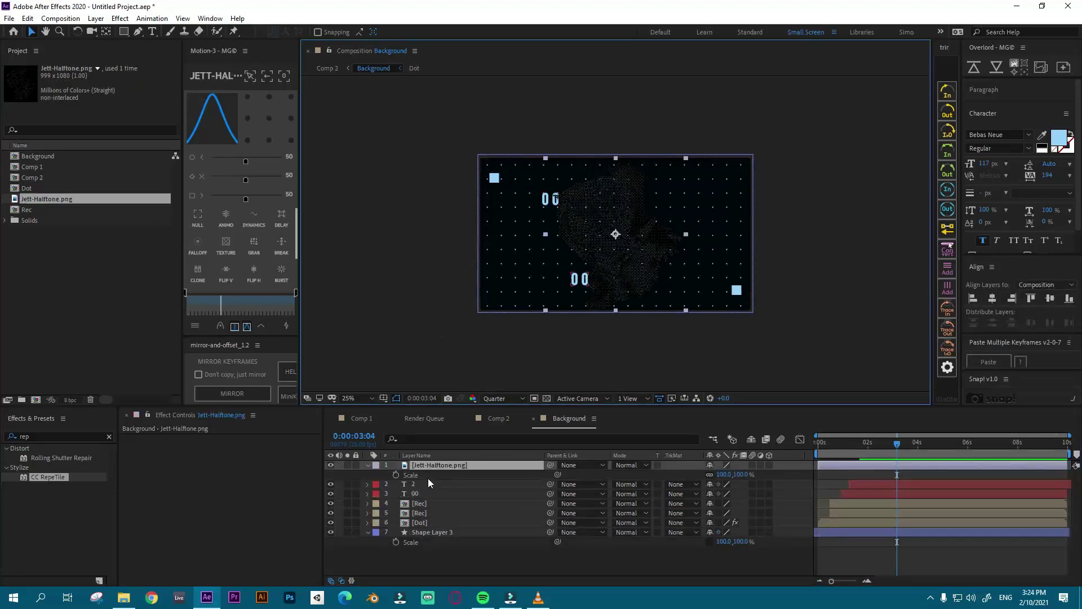
drag(722, 474, 744, 474)
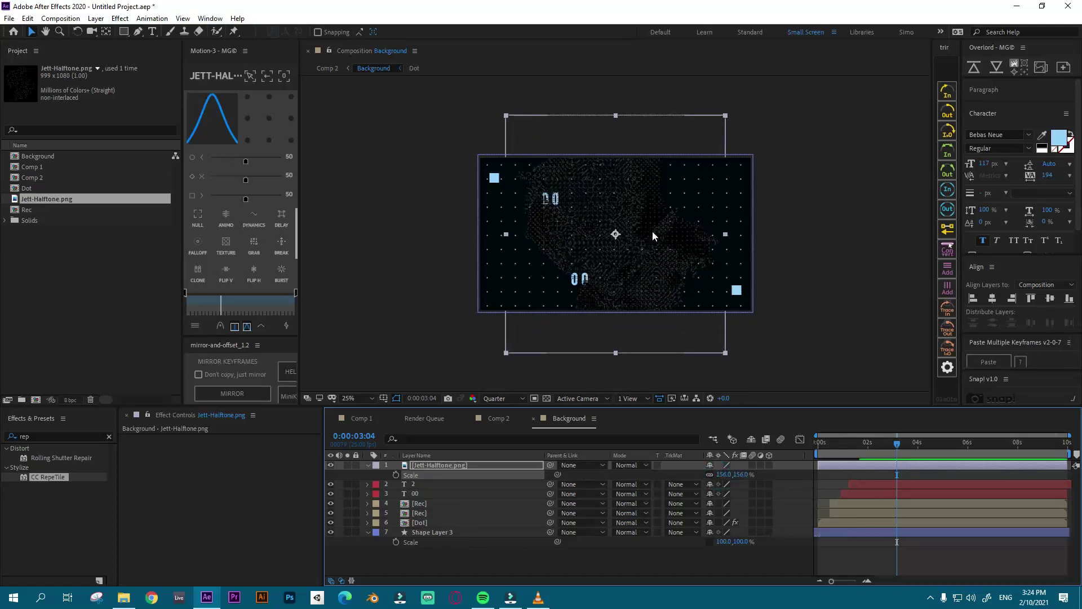
drag(640, 215, 702, 230)
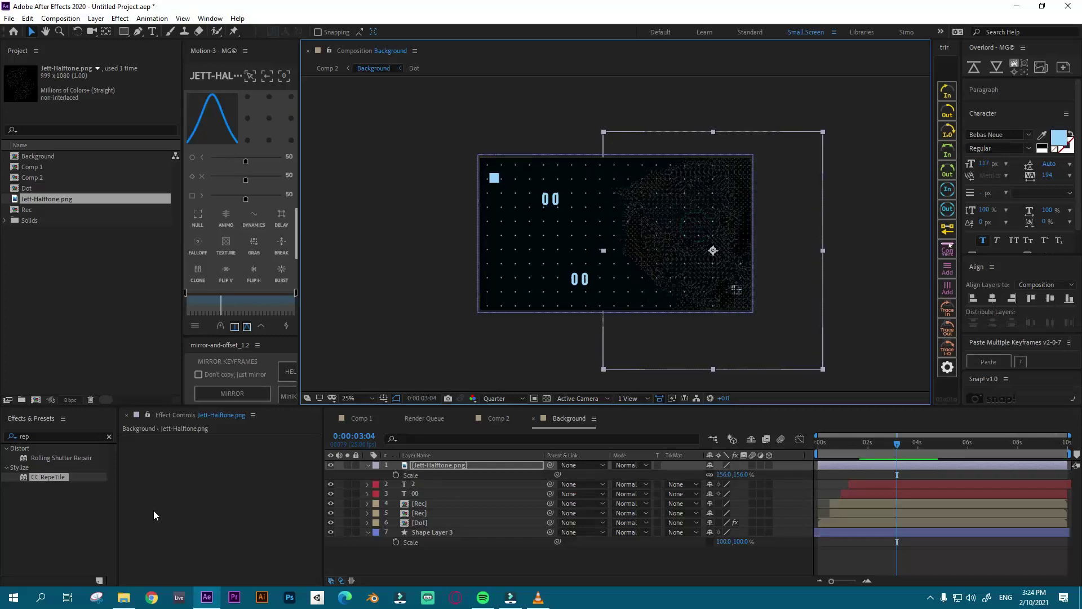
Step: Find the Fill effect and apply it to the Jett-Halftone.png layer
click(184, 490)
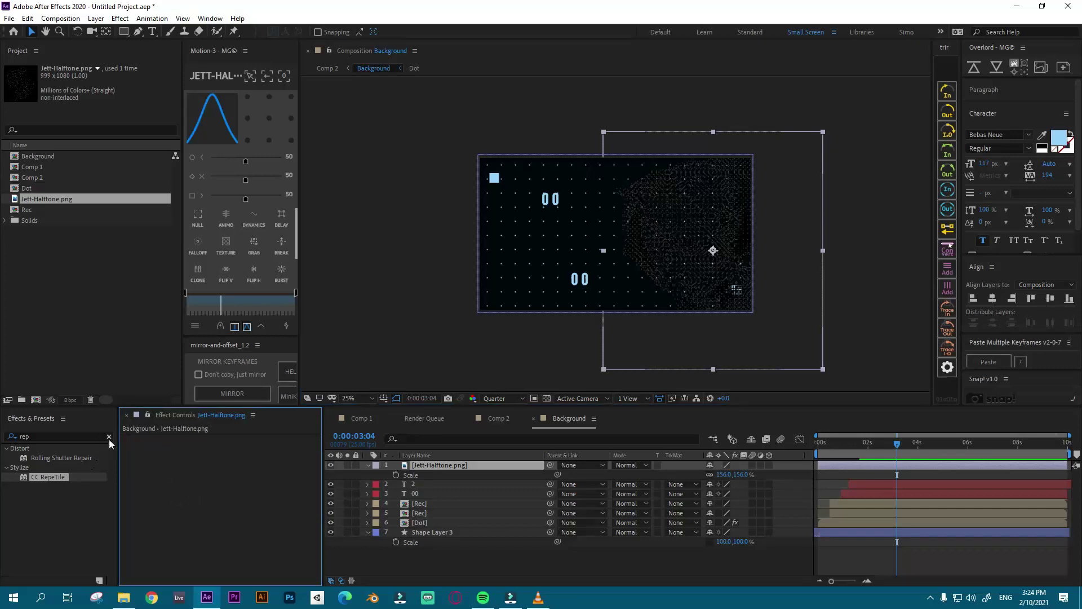
click(148, 455)
click(33, 433)
key(BackSpace)
key(BackSpace)
key(BackSpace)
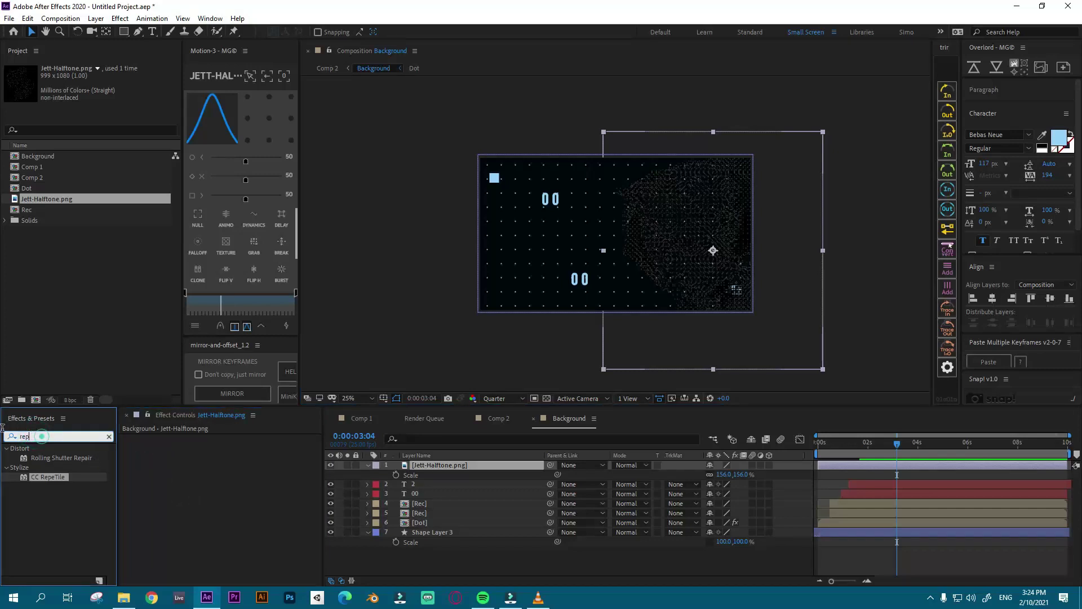
text(fill)
click(13, 436)
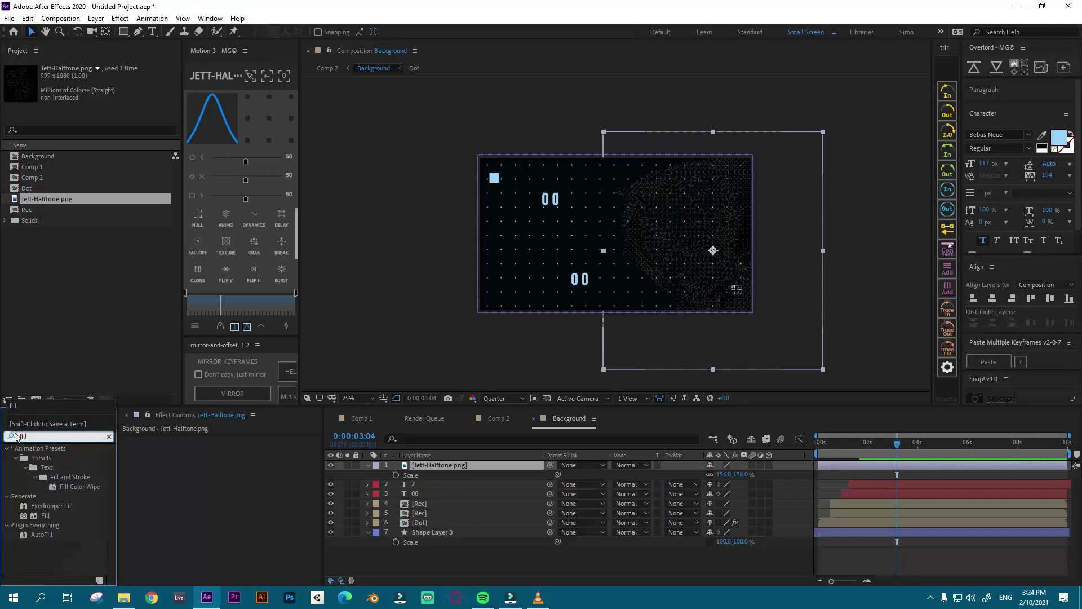
drag(43, 514, 209, 475)
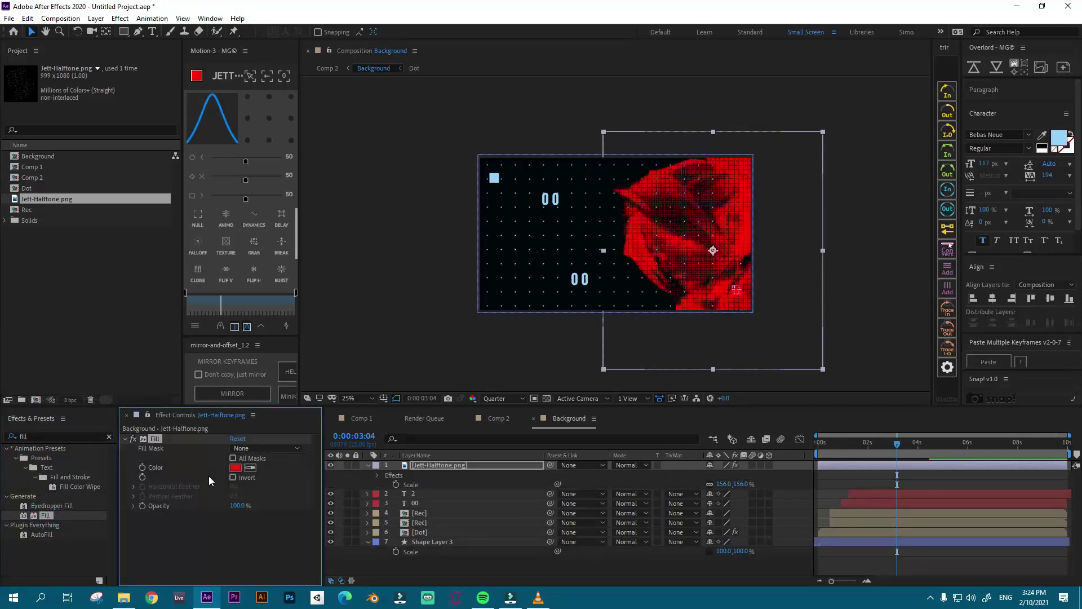
Step: Sample the square's light blue as the Fill colour and set the composition's preview resolution to Full
click(249, 467)
click(498, 179)
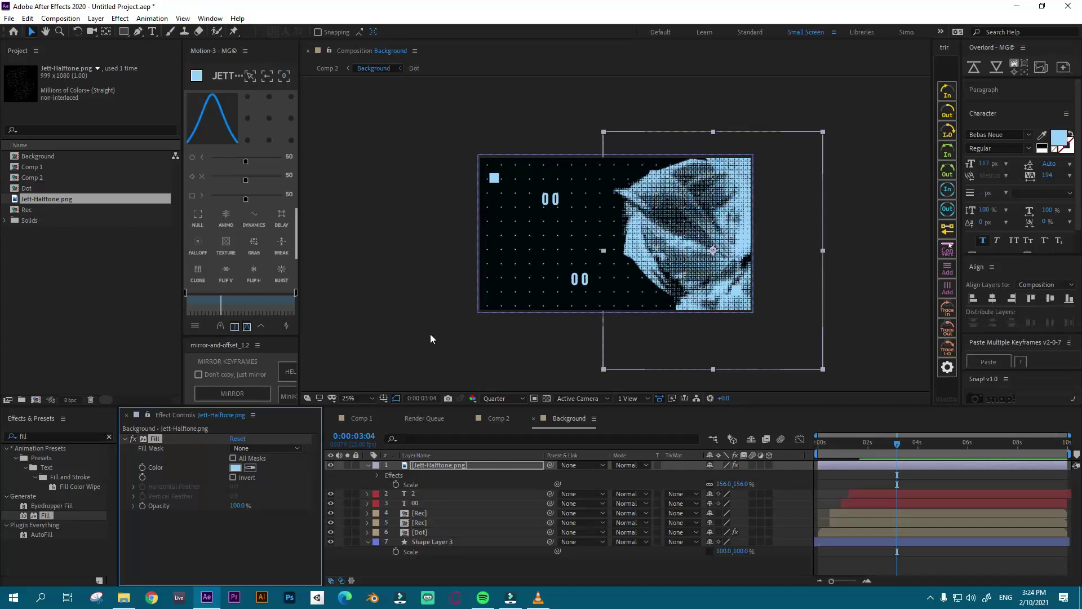
click(476, 567)
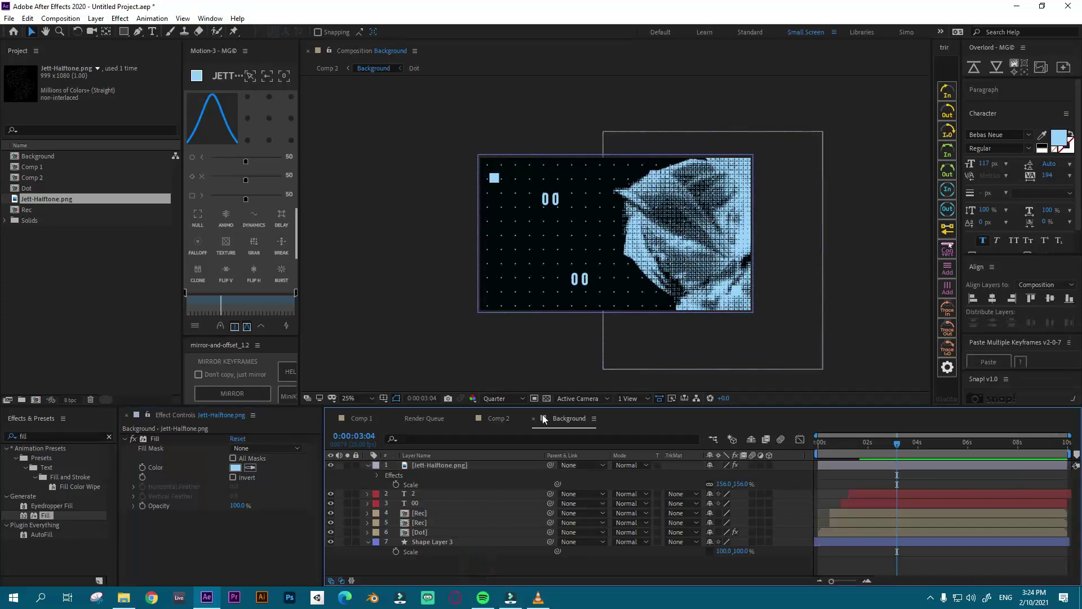
click(504, 398)
click(501, 423)
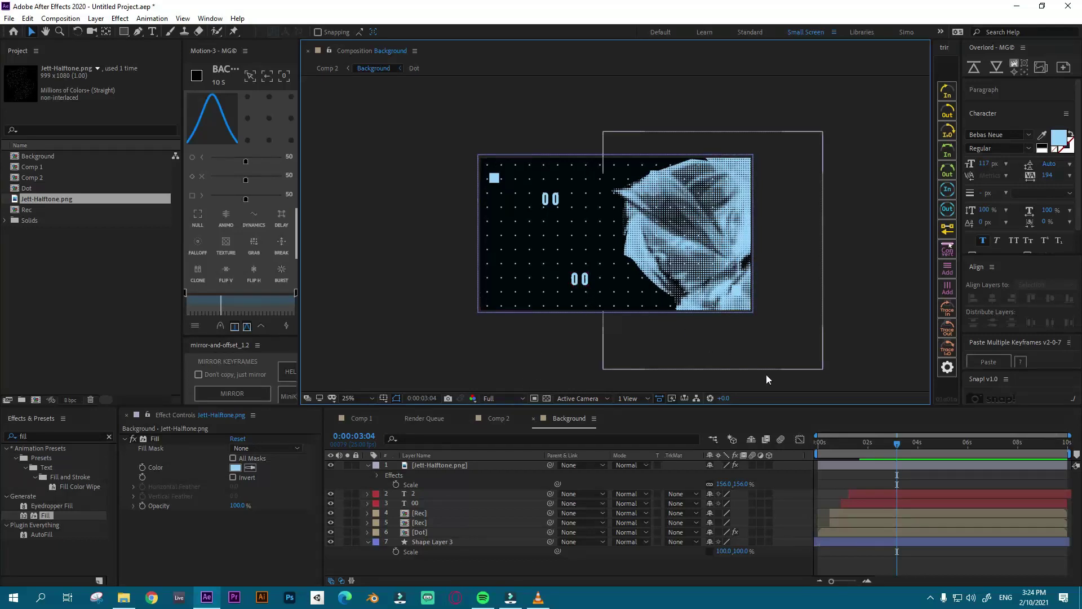
Step: At 0:00:01:22, scale the Jett-Halftone.png layer to 178% and move it out past the composition's right edge
drag(831, 444, 865, 445)
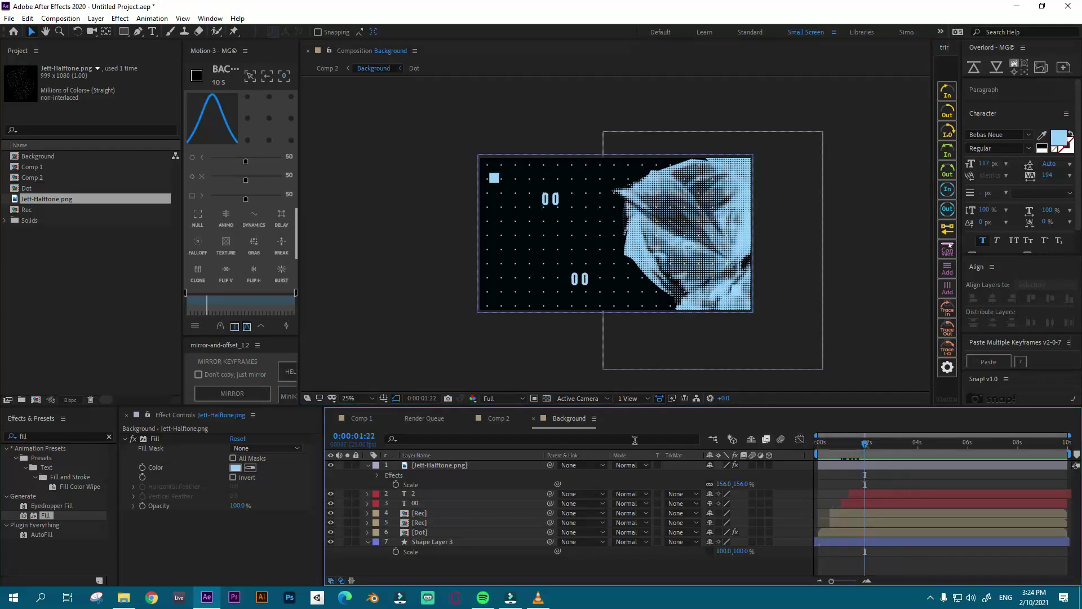
click(430, 465)
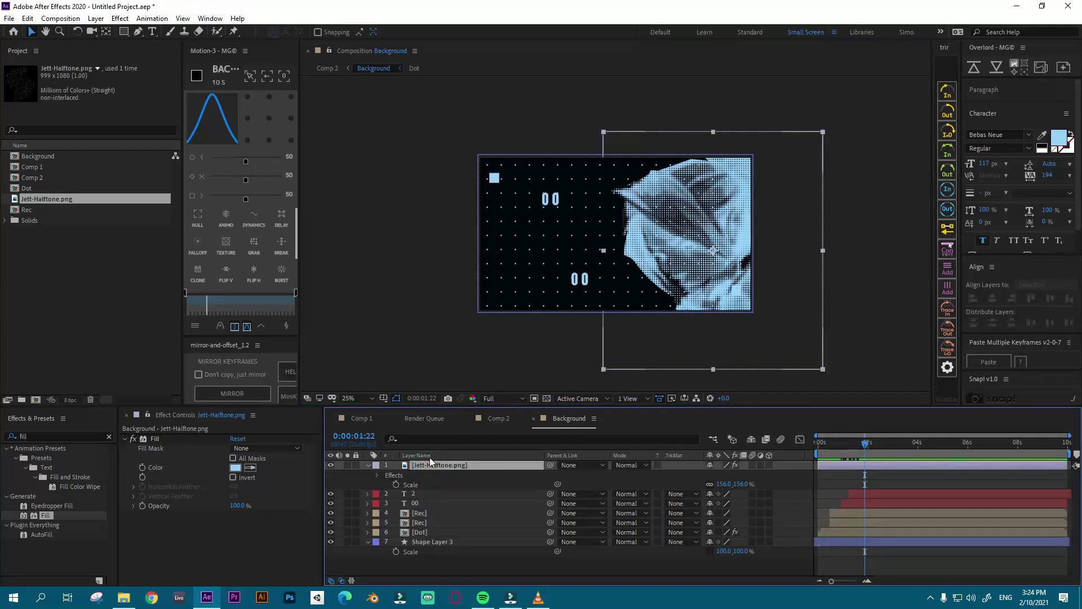
key(s)
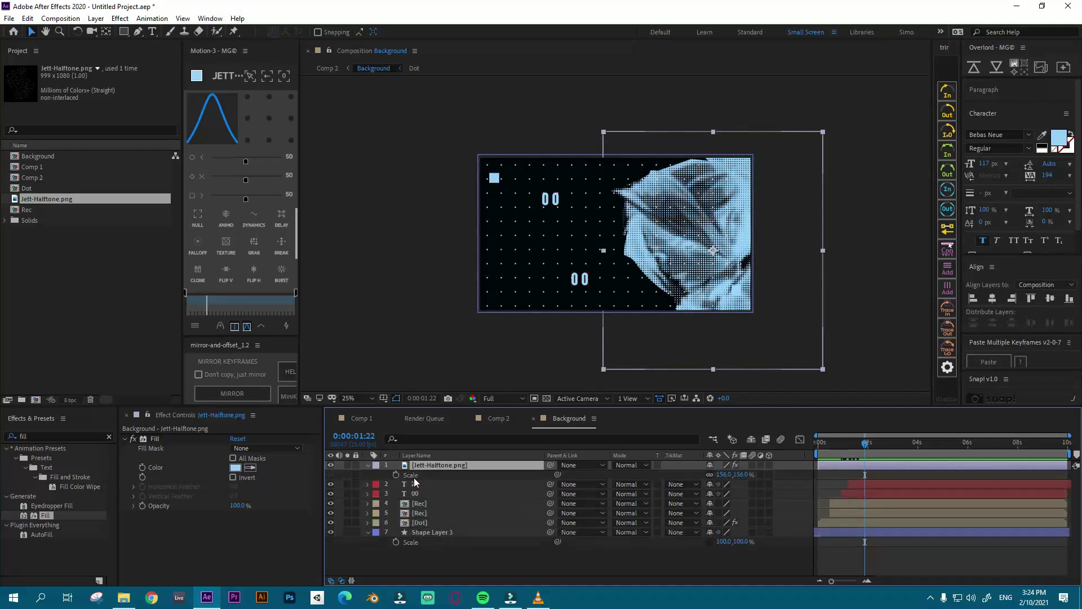
drag(724, 475, 747, 489)
click(691, 270)
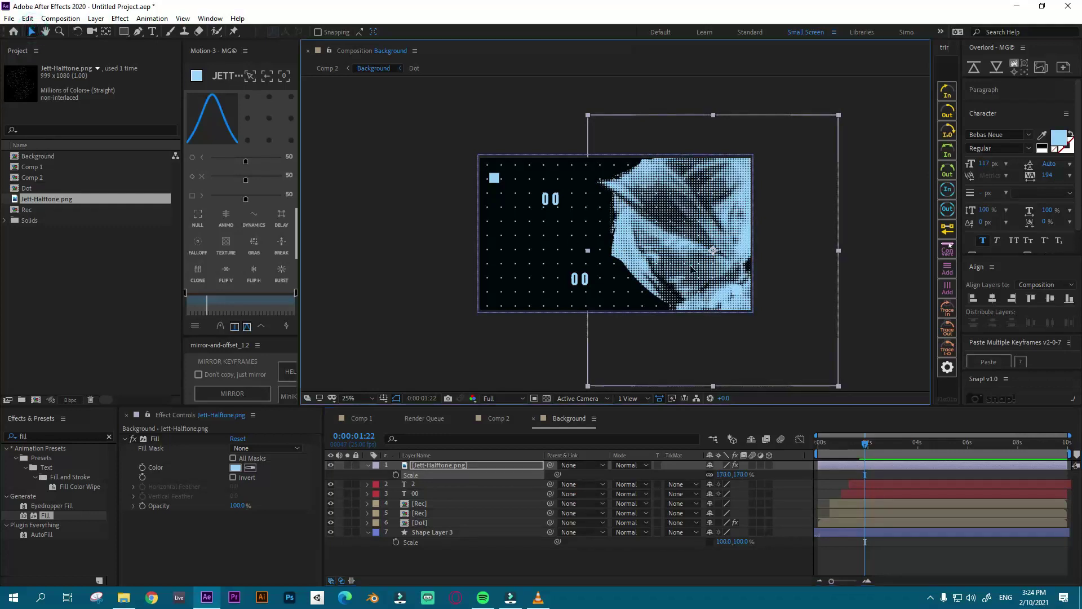
drag(691, 269, 847, 264)
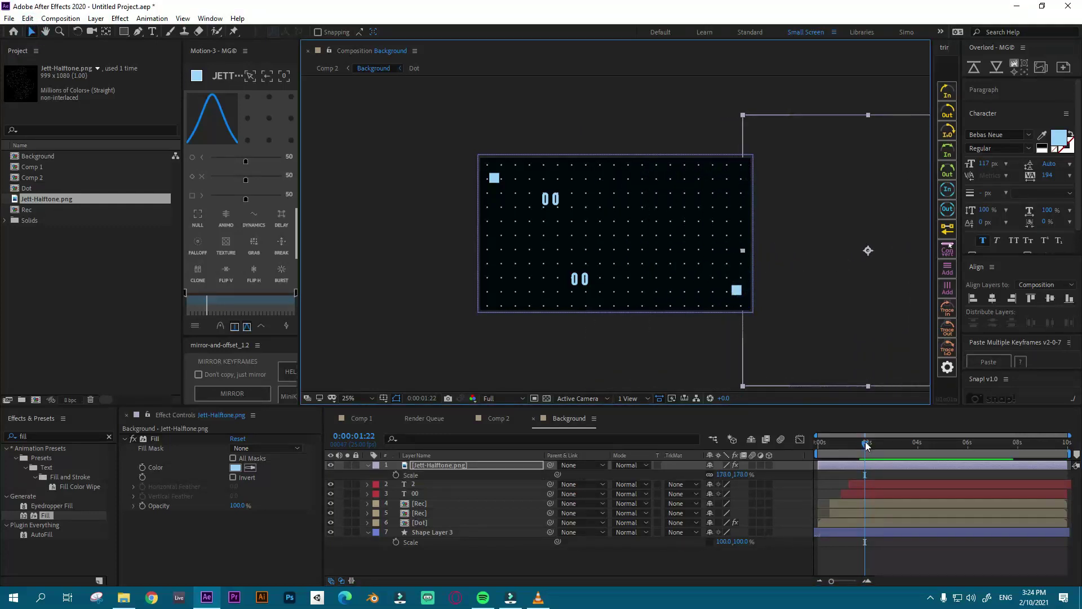
Step: Go to 0:00:01:12 and select the Jett-Halftone.png layer in the Background composition
drag(866, 446, 857, 443)
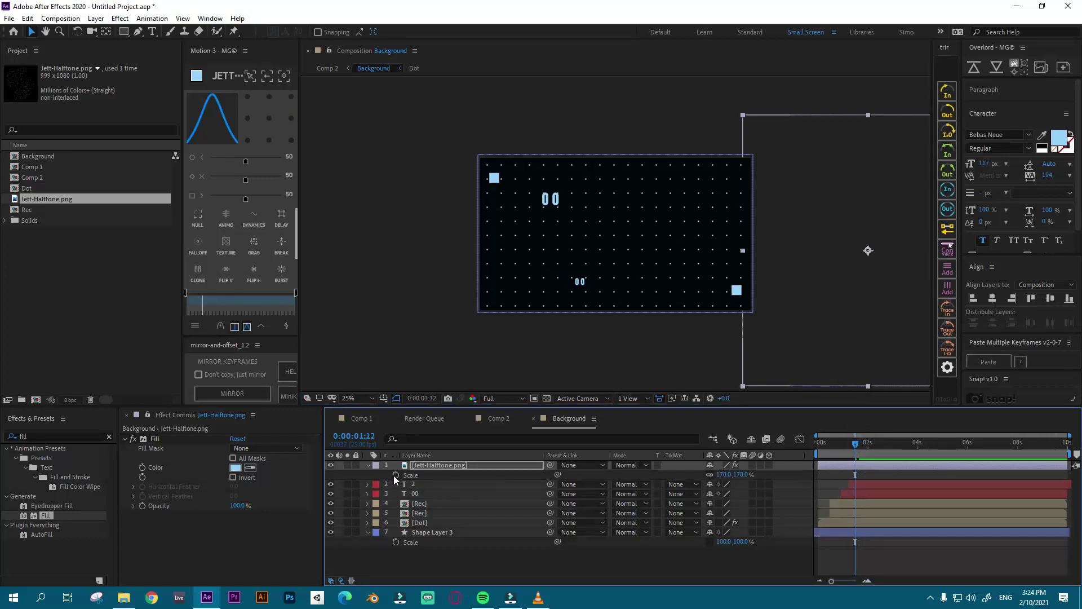
click(422, 465)
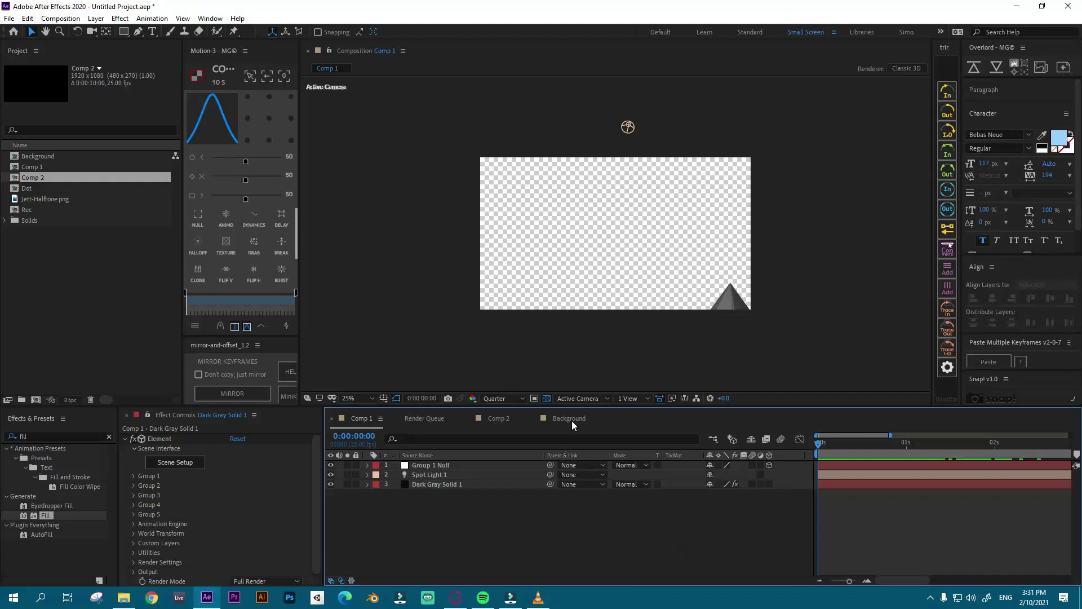
Step: Add Comp 2 to Comp 1 as the bottom layer beneath Dark Gray Solid 1 and scrub through the opening frames
click(571, 420)
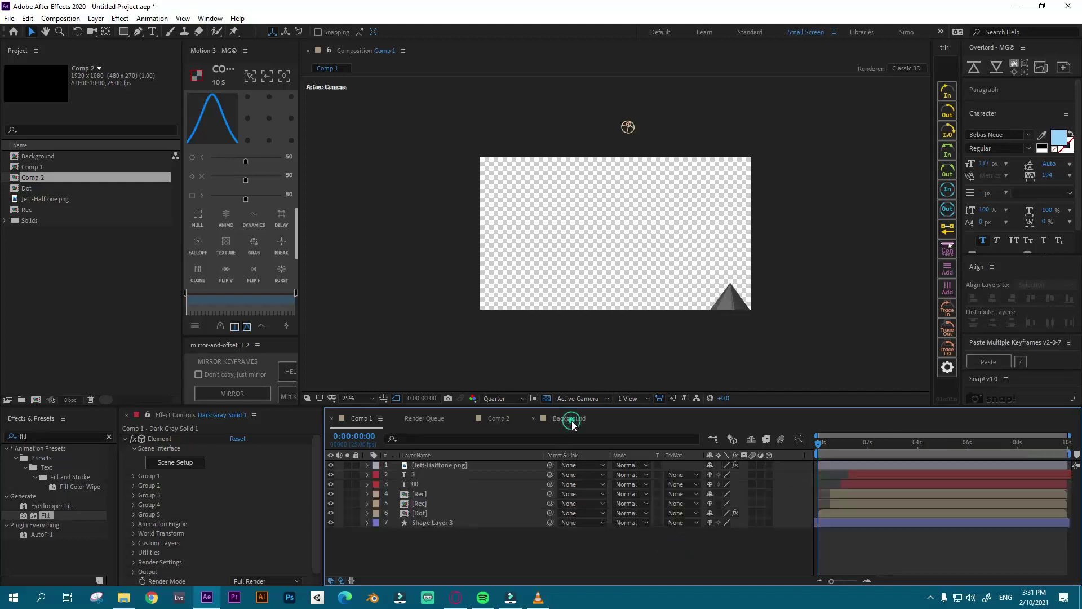
click(350, 422)
drag(36, 180, 444, 486)
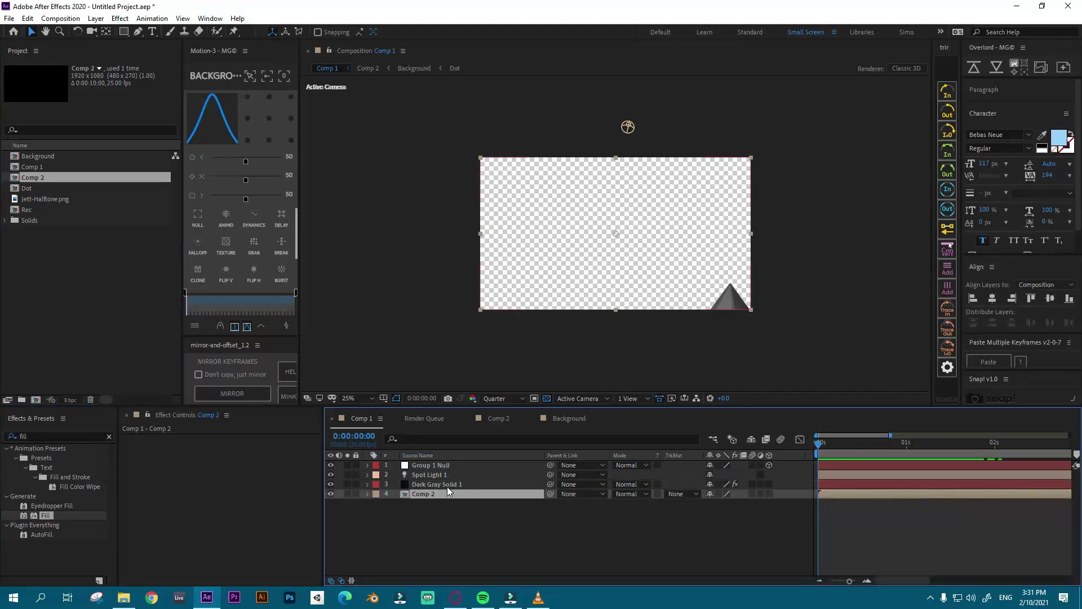
click(568, 519)
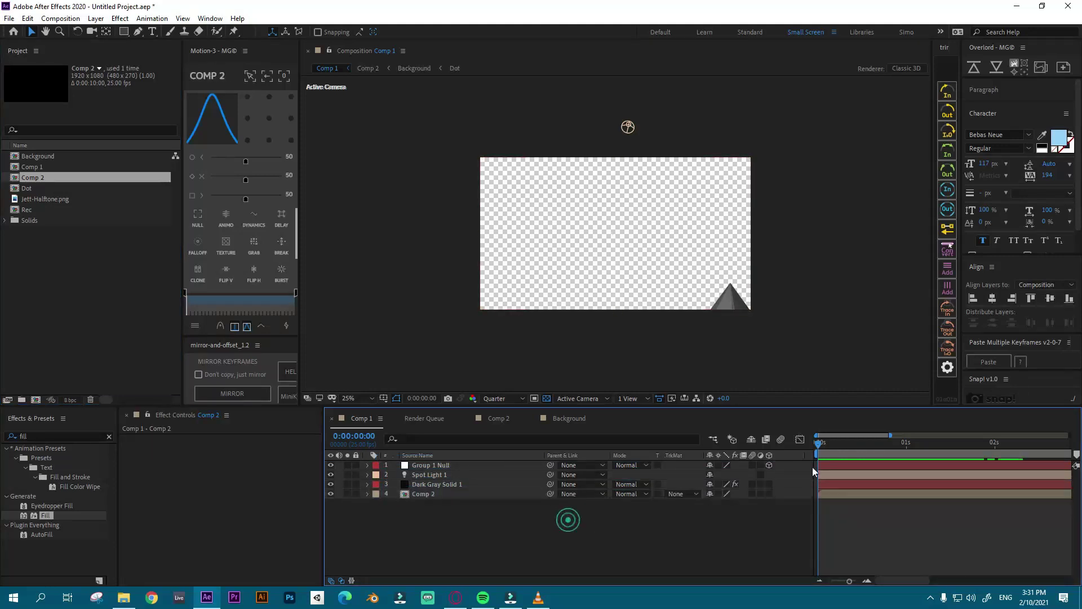
click(822, 445)
drag(823, 447, 847, 447)
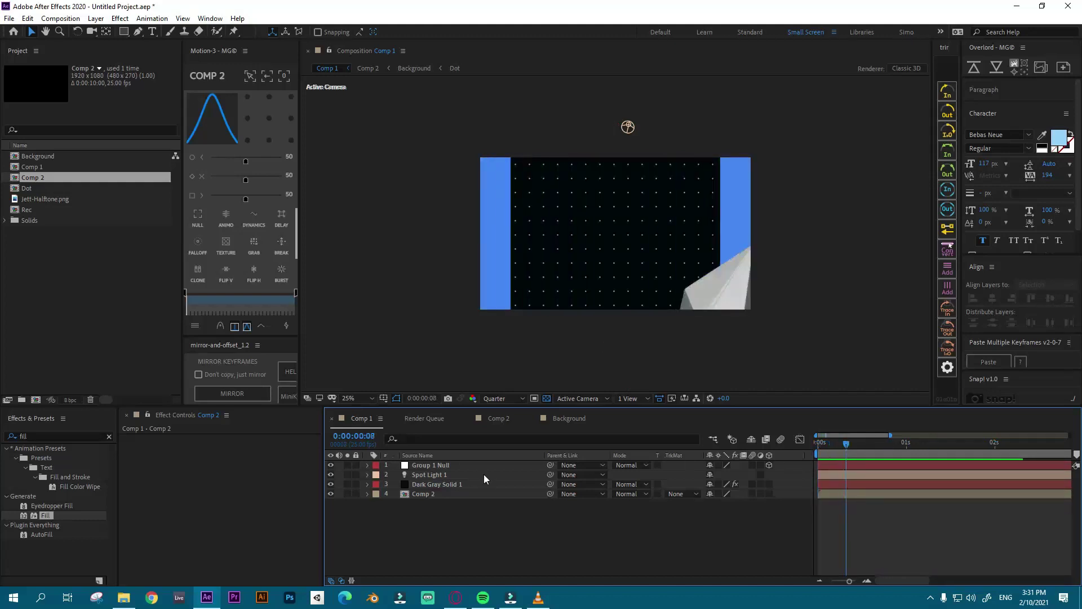
Step: Reveal the Scale of the Comp 2 layer and set it to 160% at 0:00:00:06
click(425, 490)
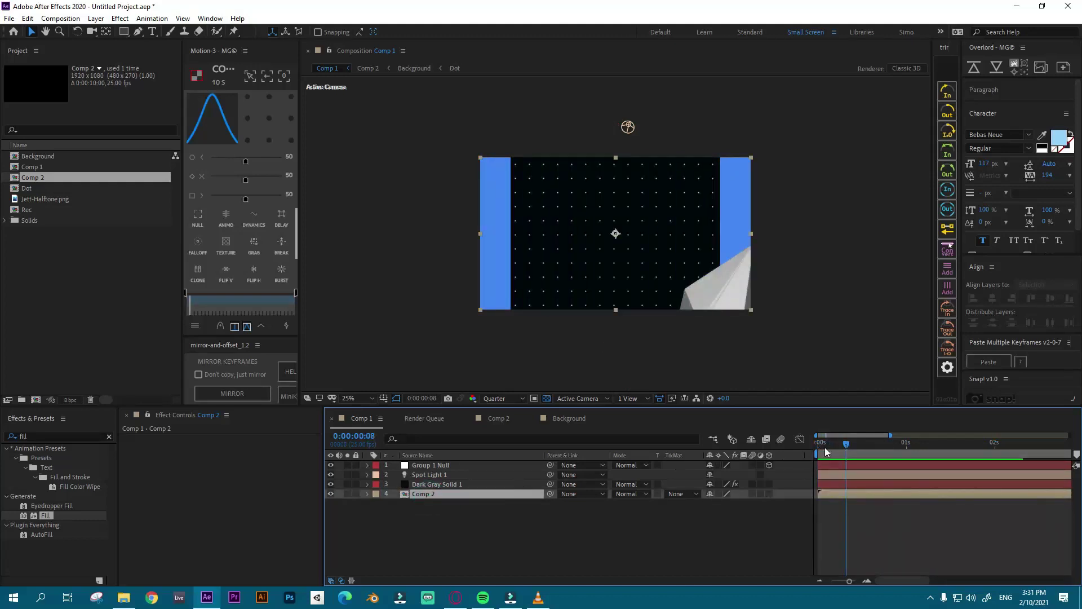
click(819, 446)
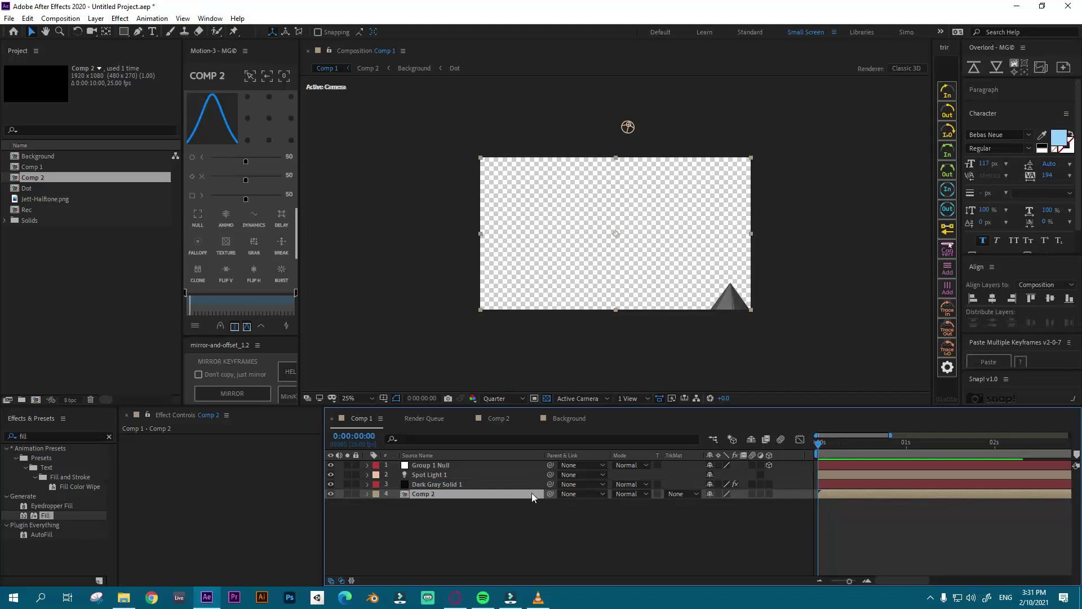
key(s)
click(834, 445)
drag(837, 448, 839, 447)
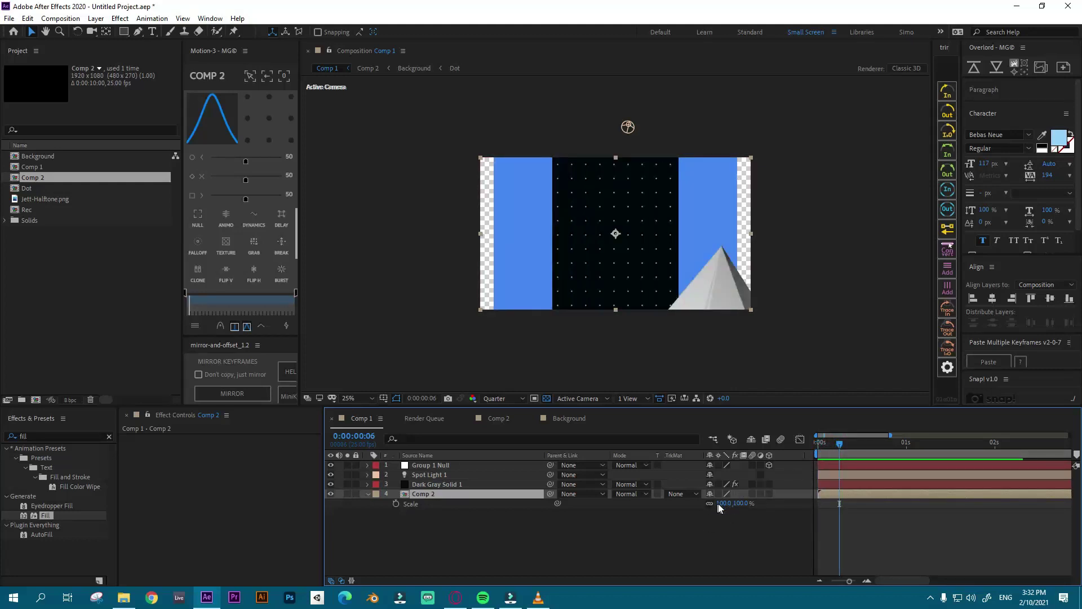
drag(721, 503, 762, 510)
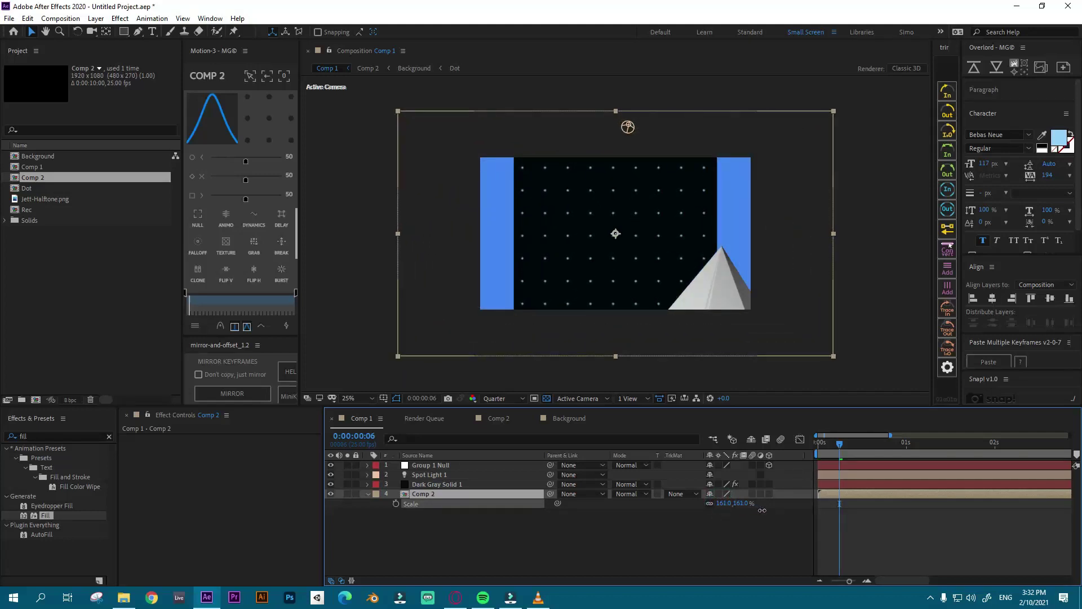
click(720, 503)
text(160)
key(Return)
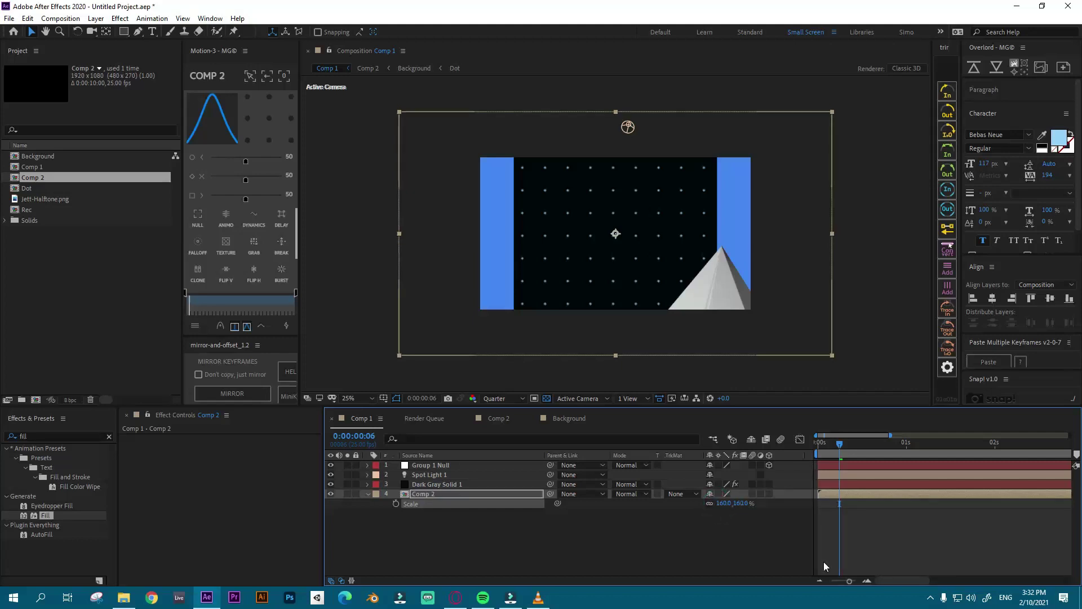
Step: Add a Scale keyframe to the Comp 2 layer and shift it to 0:00:00:20
click(397, 503)
drag(838, 448, 888, 449)
click(815, 446)
drag(839, 504, 876, 509)
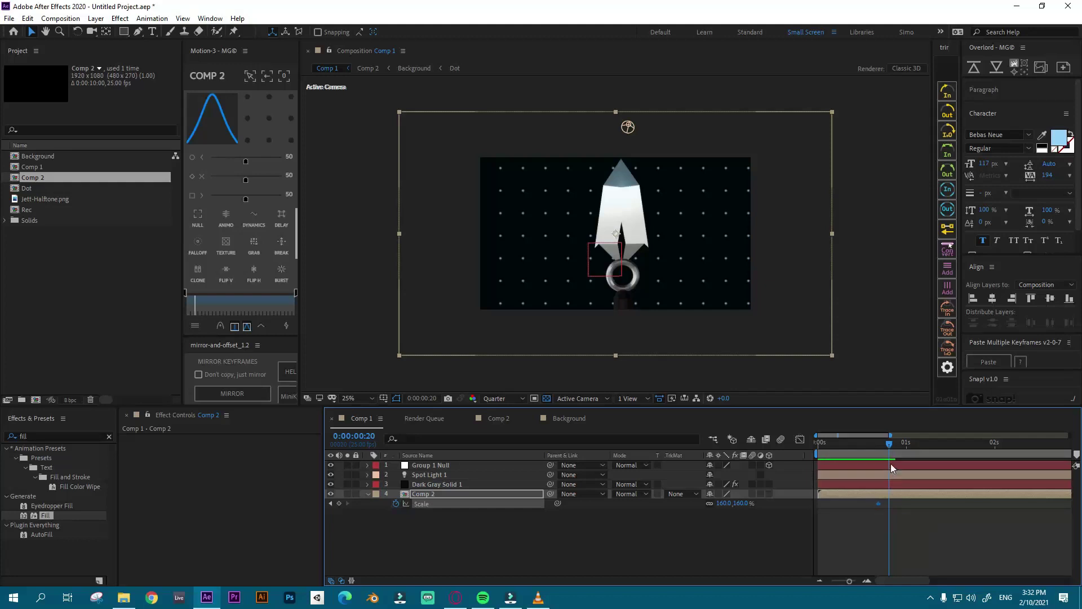
drag(879, 503, 891, 503)
Step: At 0:00:01:07, set the Comp 2 layer's scale to 100% and preview the zoom-out animation
drag(892, 447, 932, 452)
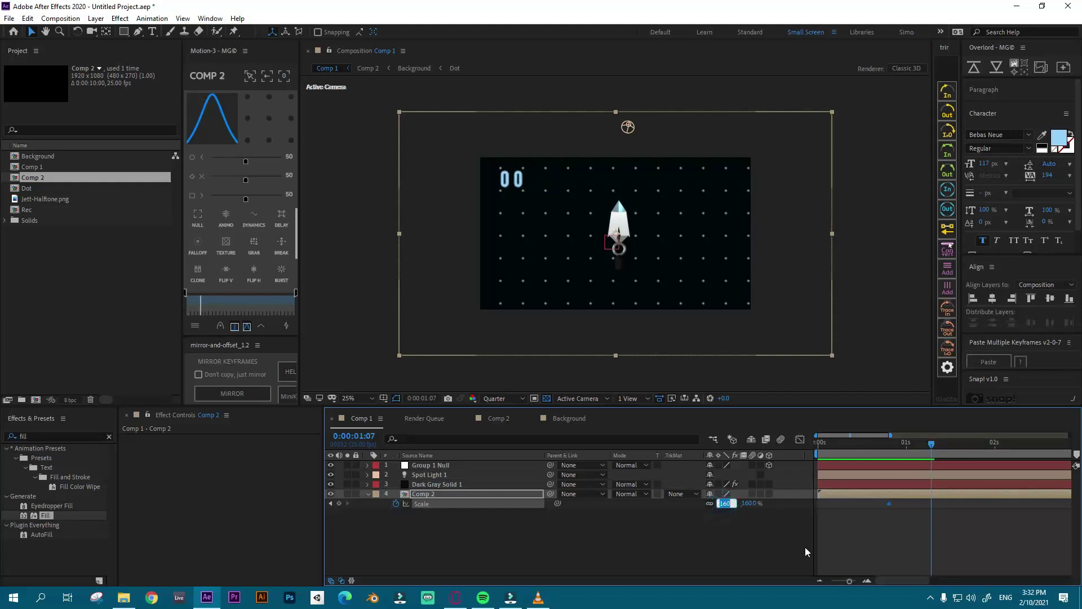
text(100)
key(Return)
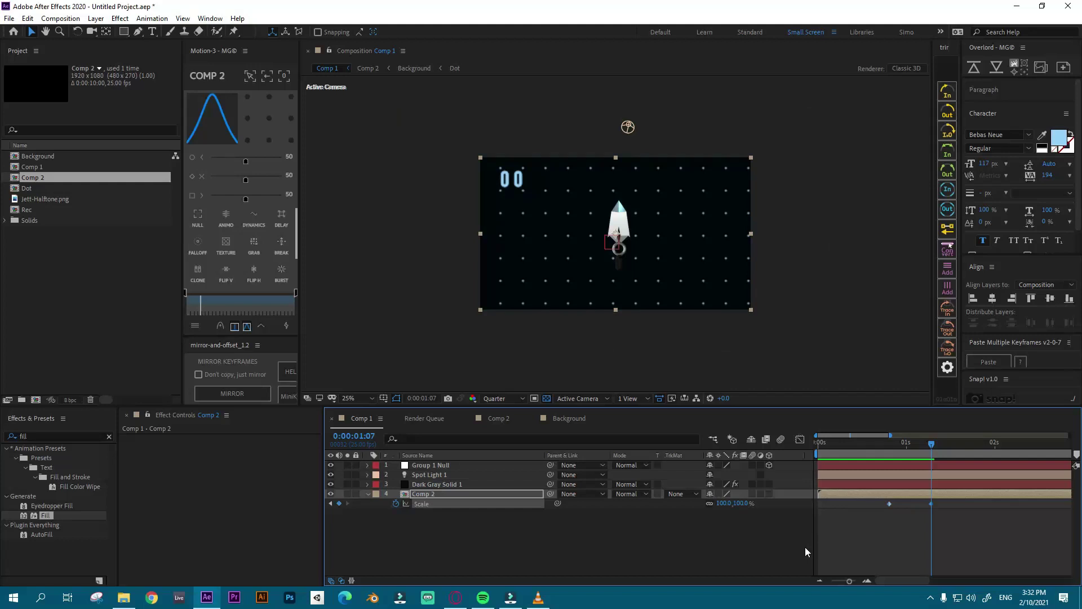
key(space)
drag(877, 442, 806, 465)
drag(849, 580, 843, 584)
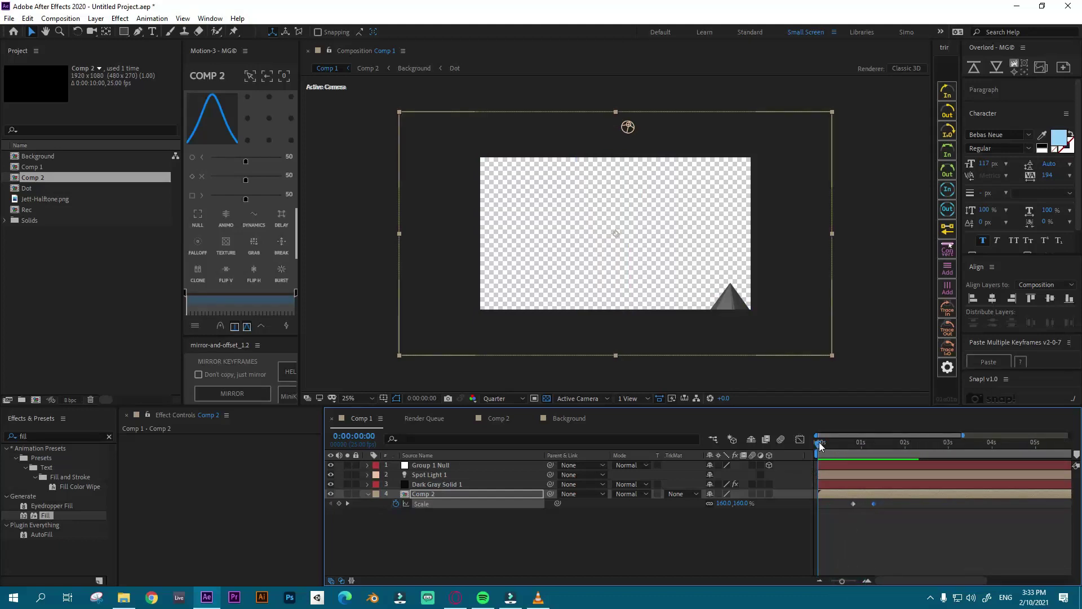
drag(820, 447, 875, 459)
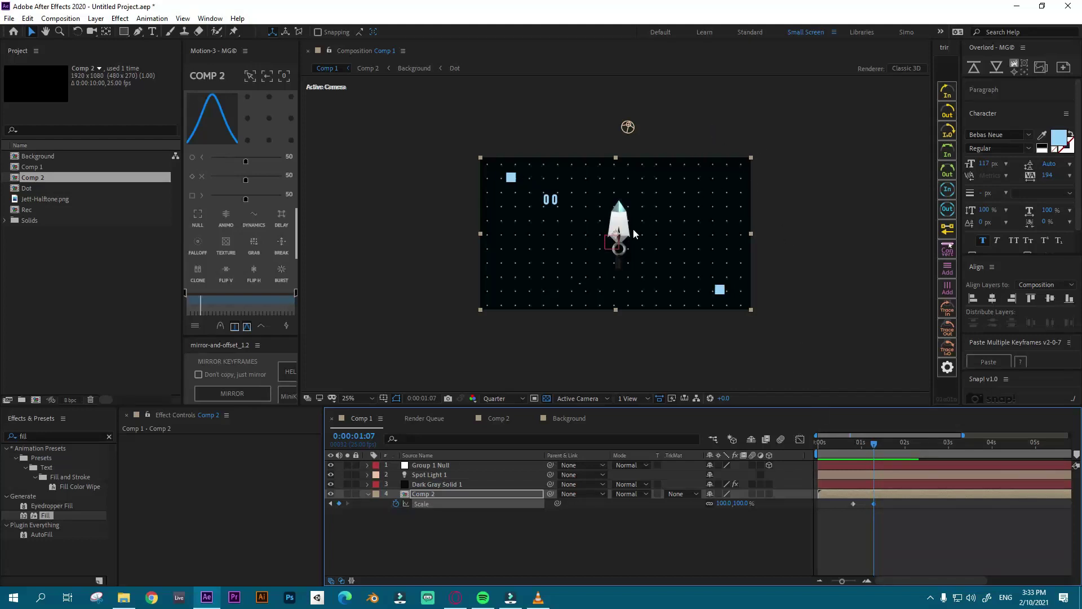
drag(877, 451, 877, 451)
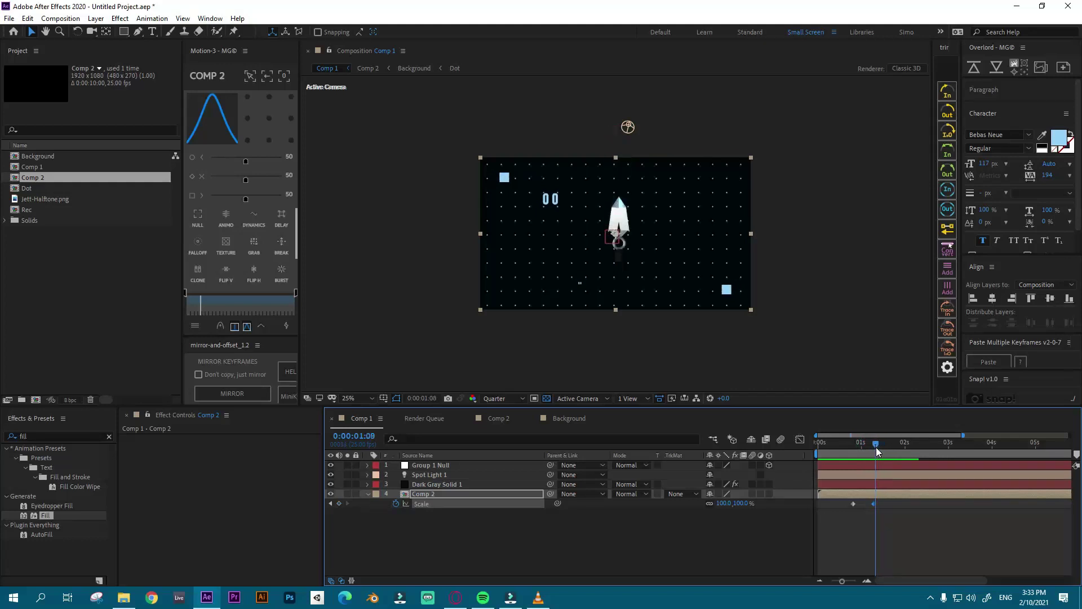
Step: In Background, shift the Jett-Halftone.png Position keyframes earlier so the image is already sliding in at 0:00:01:11, and preview Comp 1
click(555, 420)
drag(852, 444, 854, 445)
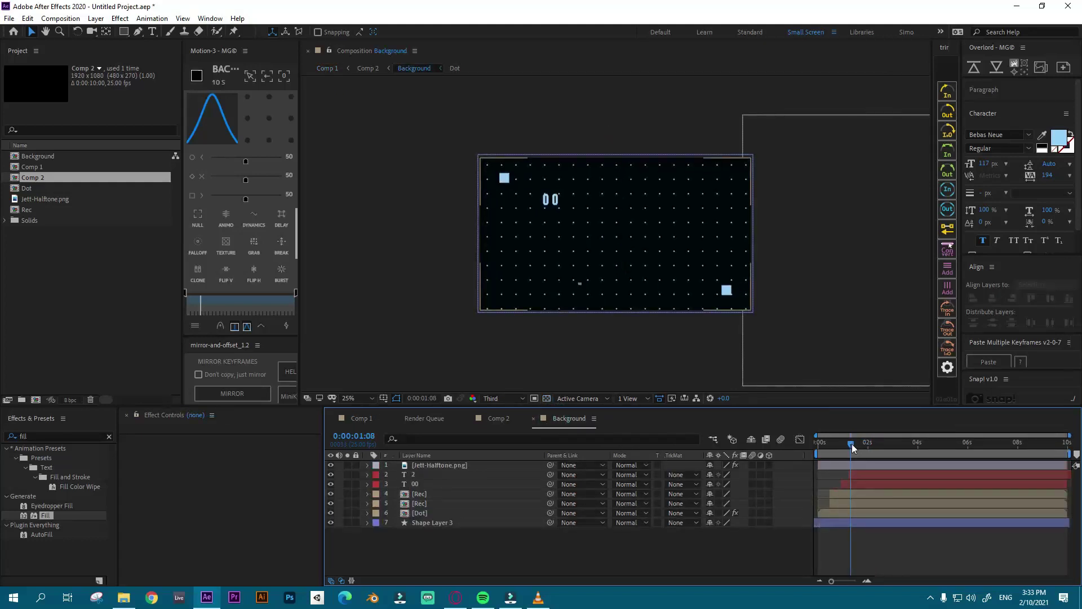
click(444, 465)
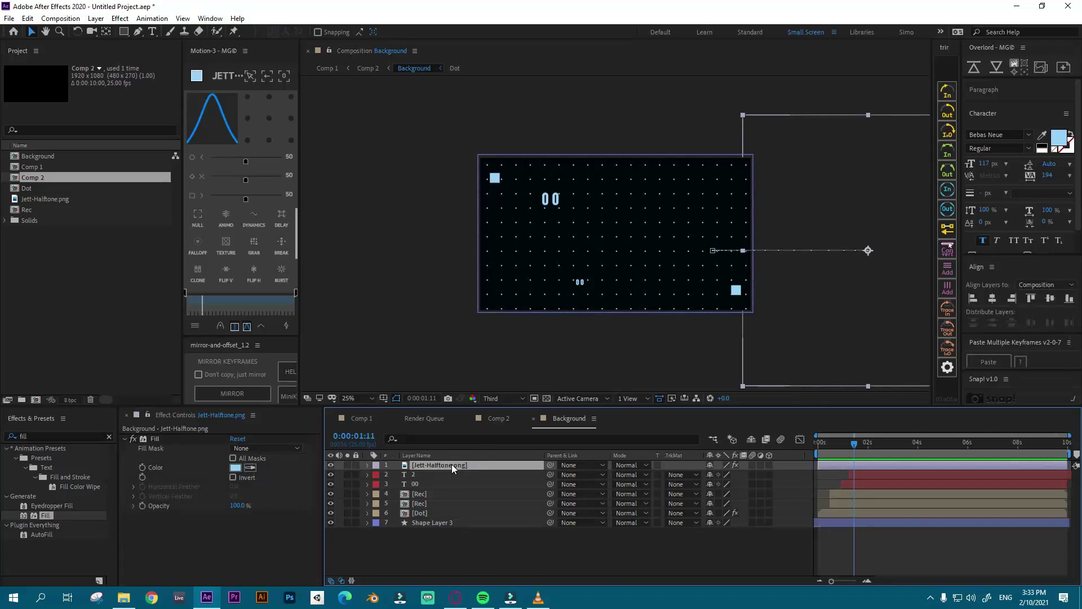
key(p)
mouse_move(884, 472)
mouse_down()
mouse_move(844, 476)
mouse_move(865, 476)
mouse_up()
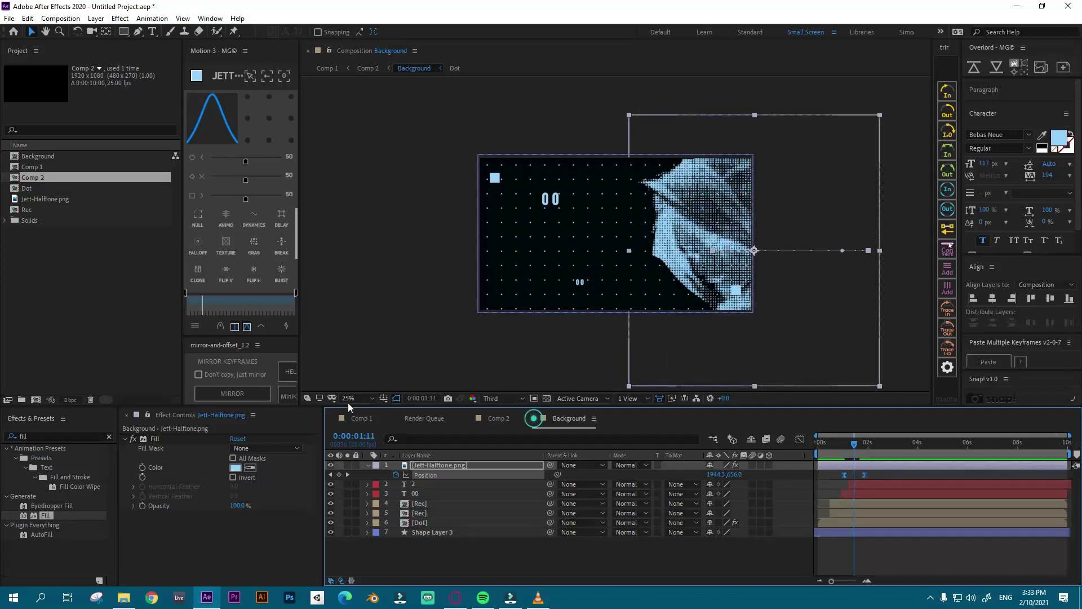
click(353, 417)
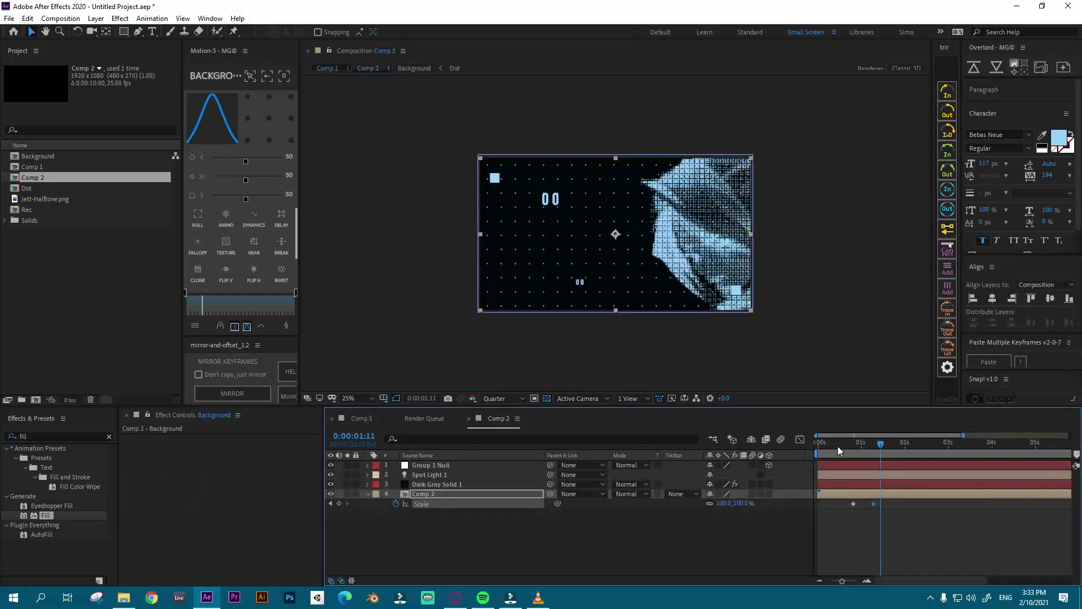
click(838, 445)
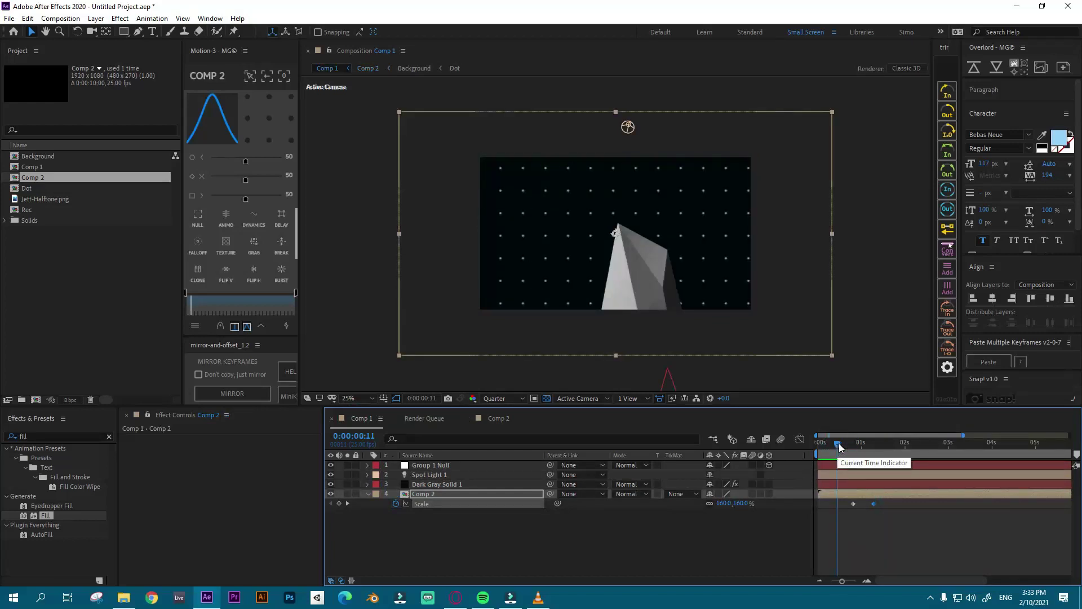
key(space)
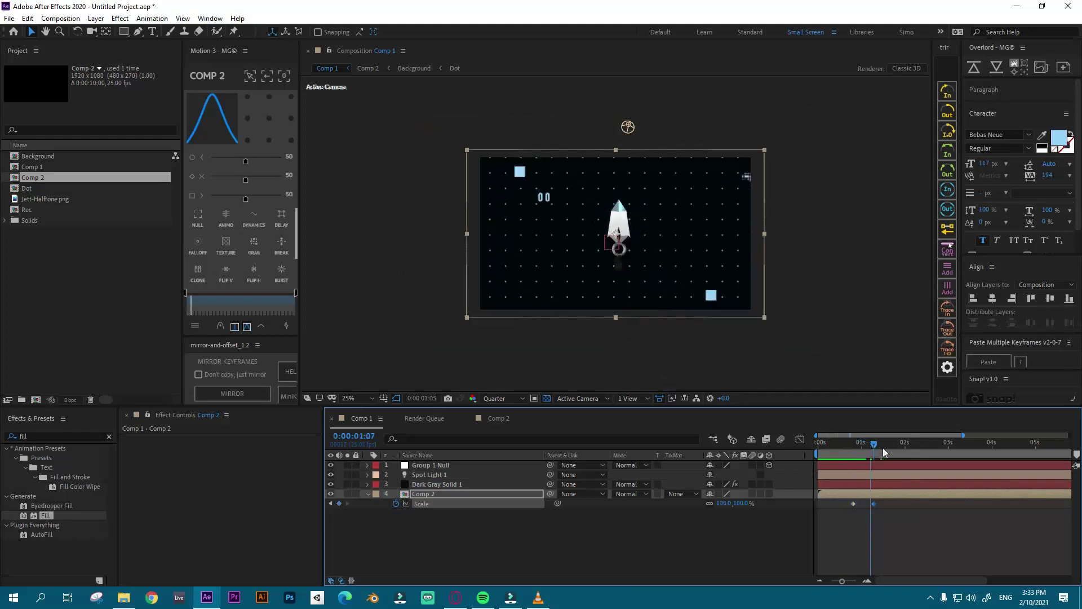
drag(883, 448, 847, 451)
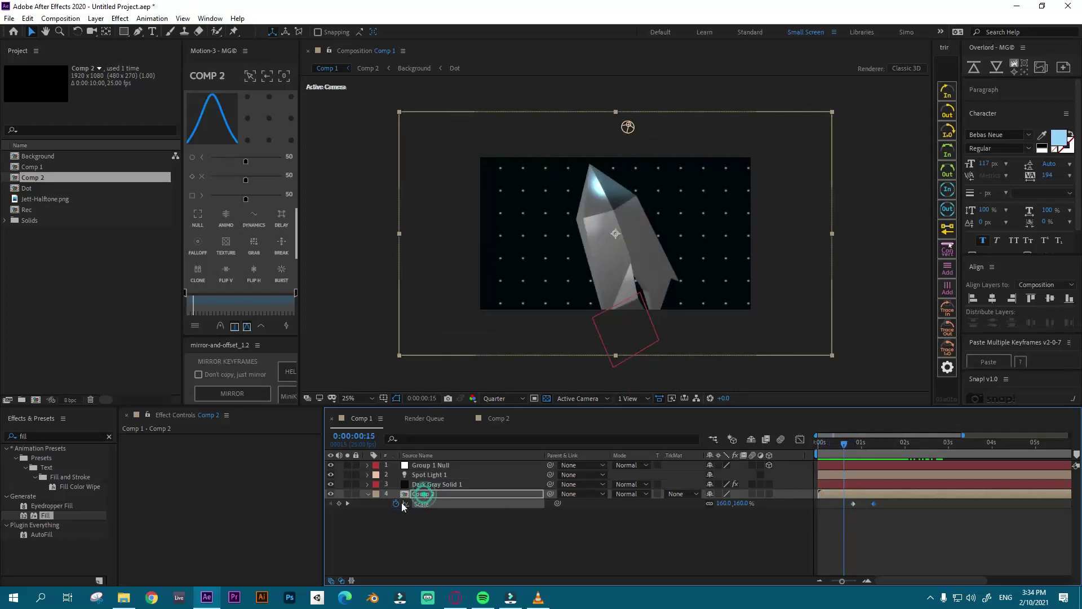
Step: Find the Gaussian Blur effect and apply it to the Comp 2 layer
click(367, 494)
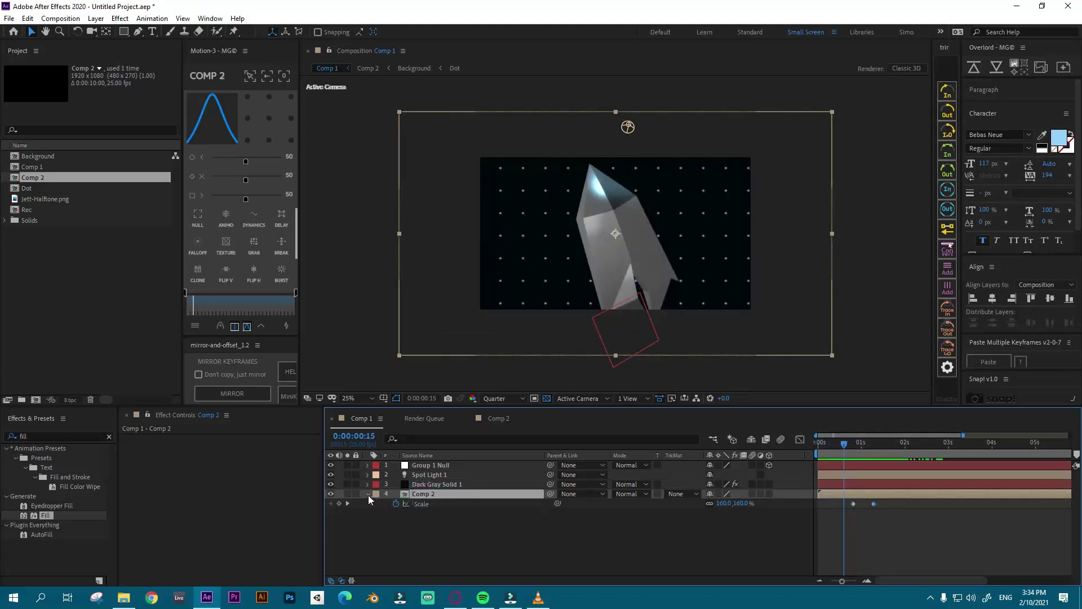
click(34, 435)
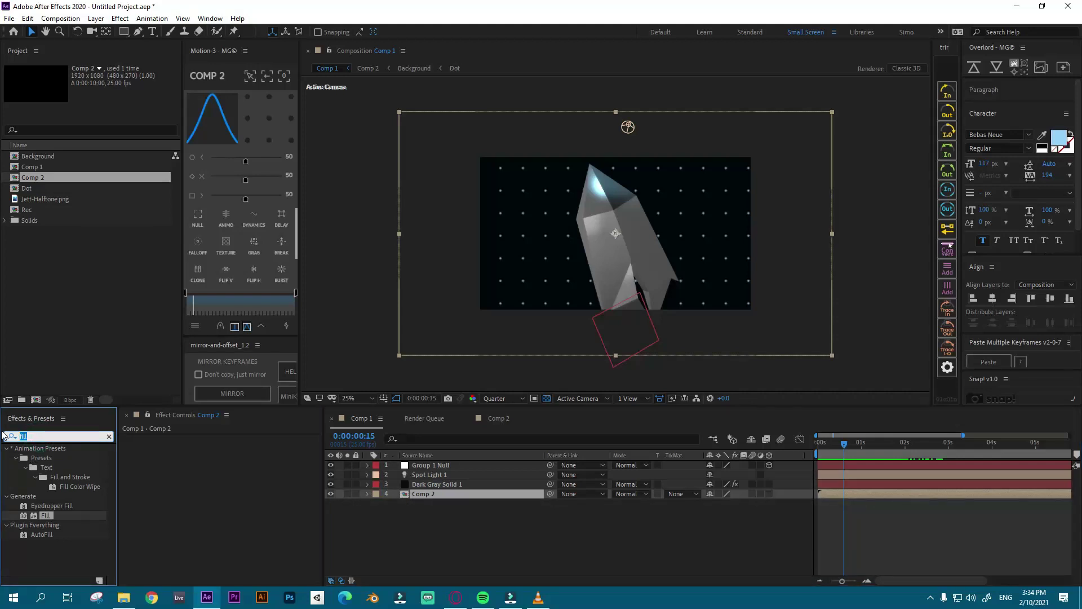
text(blur)
drag(58, 514, 198, 474)
Step: Add a Gaussian Blur Blurriness keyframe of 0 to the Comp 2 layer at 0:00:01:07
click(846, 444)
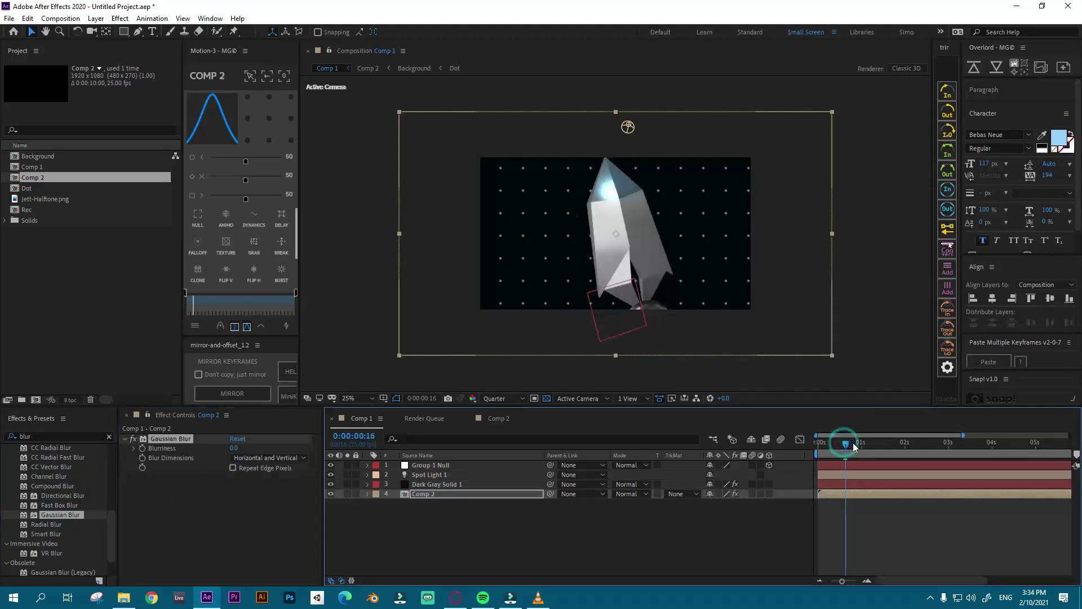
drag(854, 446, 874, 446)
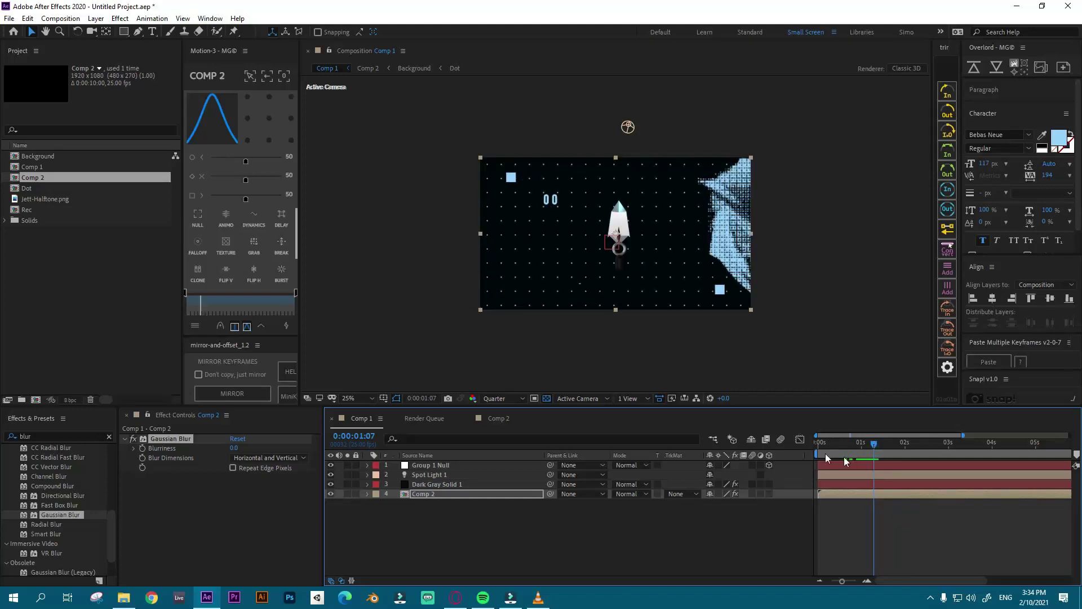
click(142, 448)
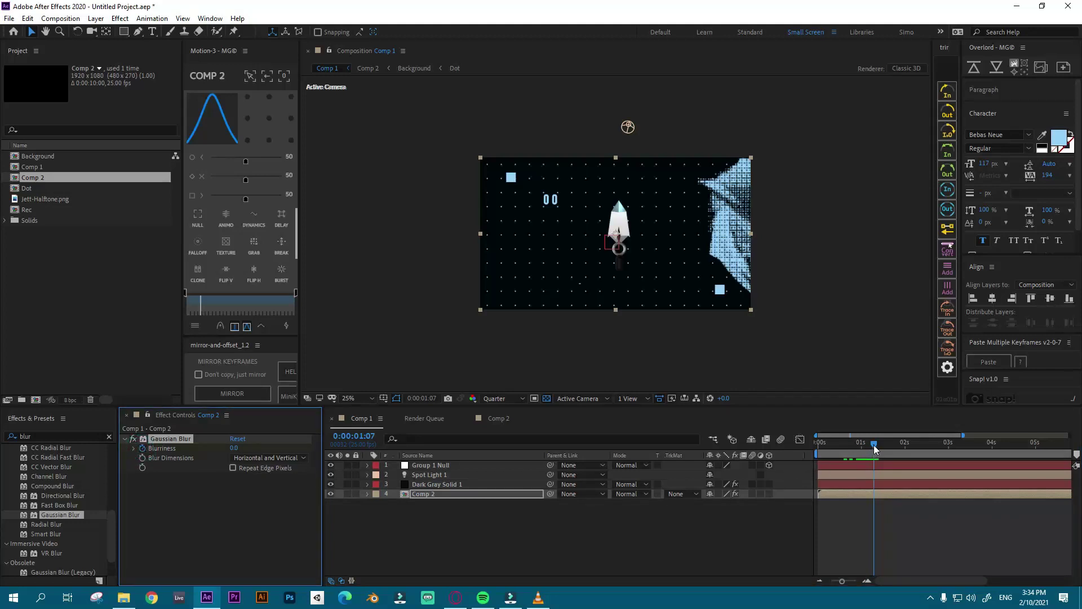
Step: At 0:00:01:00, raise the Comp 2 layer's Blurriness to 26.9 and play back the blur animation
drag(875, 449, 862, 454)
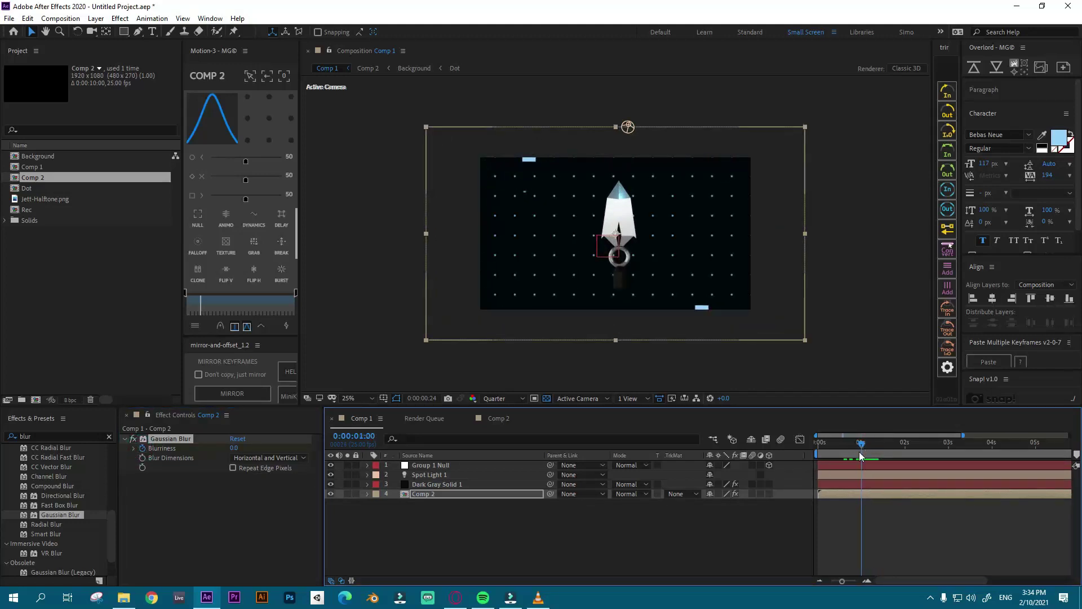
drag(234, 448, 379, 443)
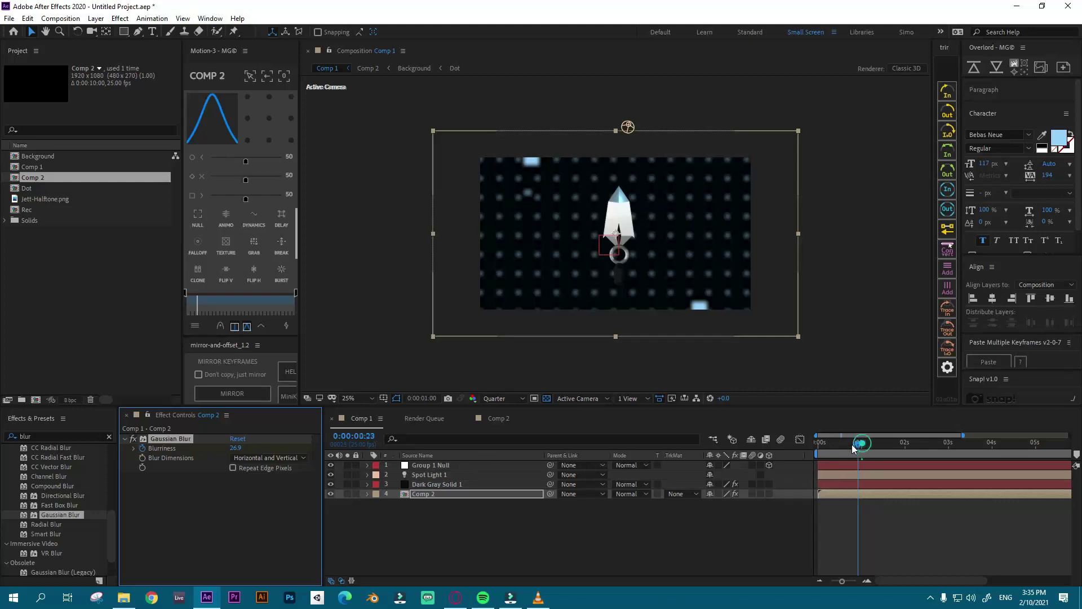
mouse_move(861, 443)
mouse_down()
mouse_move(803, 443)
mouse_move(902, 448)
mouse_move(867, 450)
mouse_up()
key(space)
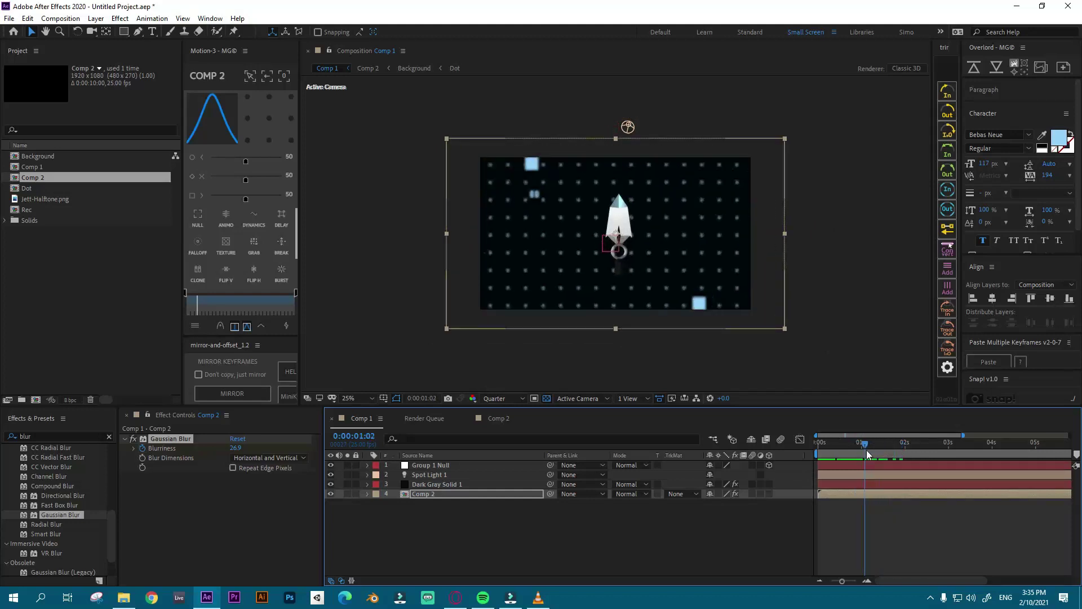
key(space)
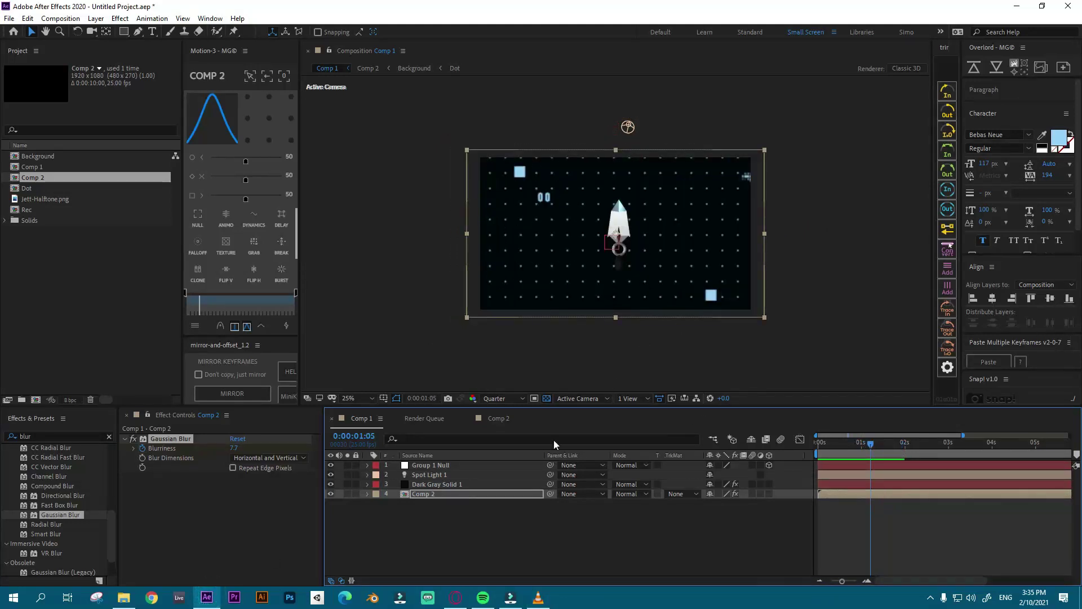
Step: Apply Gaussian Blur to the Dark Gray Solid 1 layer and add a Blurriness keyframe of 0 at 0:00:01:05
click(445, 539)
click(444, 484)
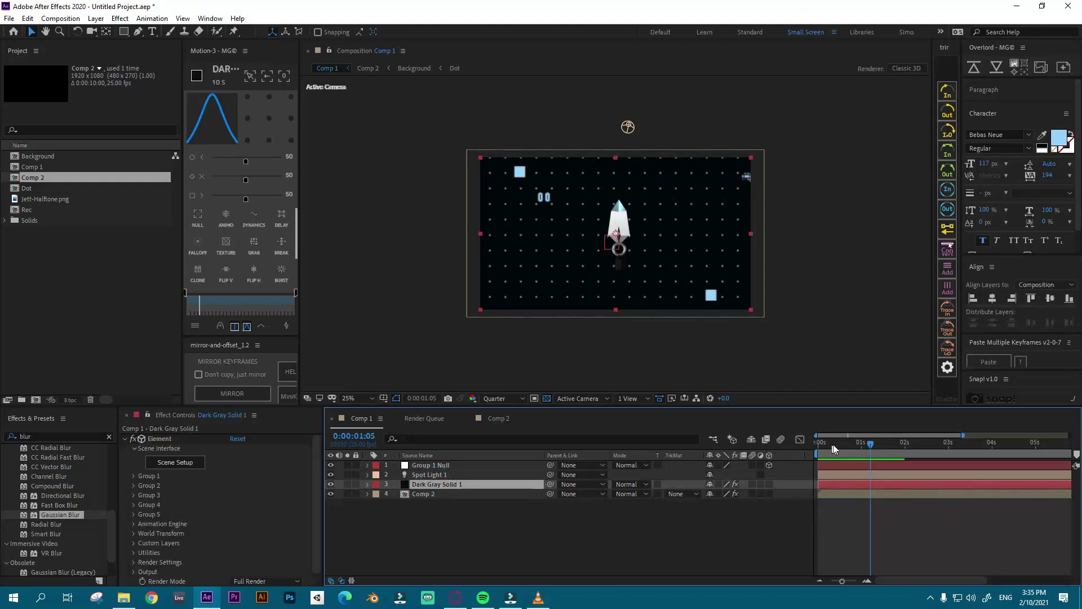
drag(873, 444, 871, 444)
scroll(148, 502, down, 1)
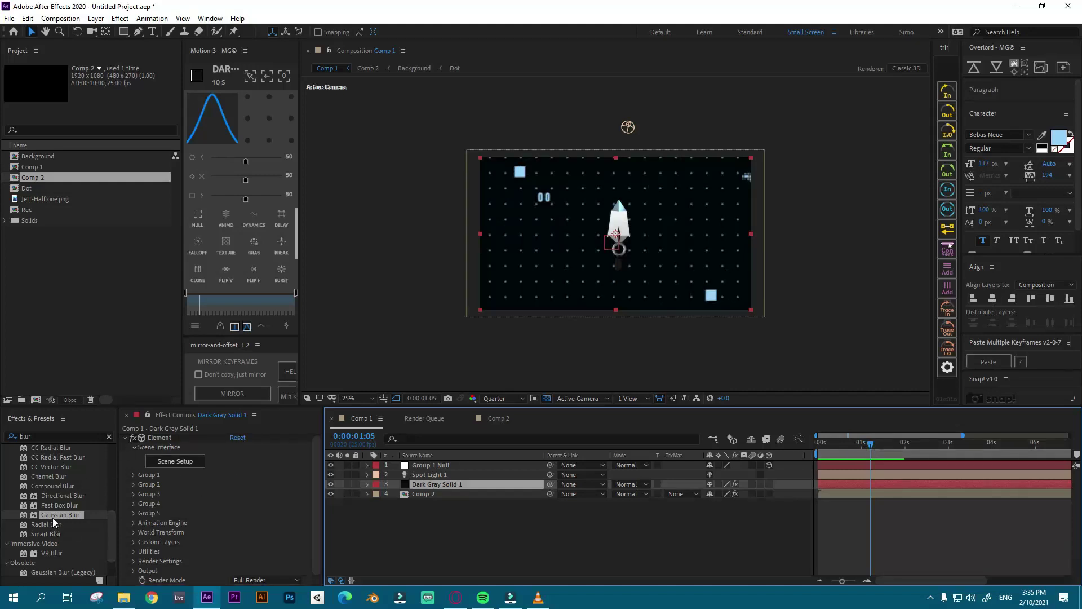
drag(56, 516, 320, 521)
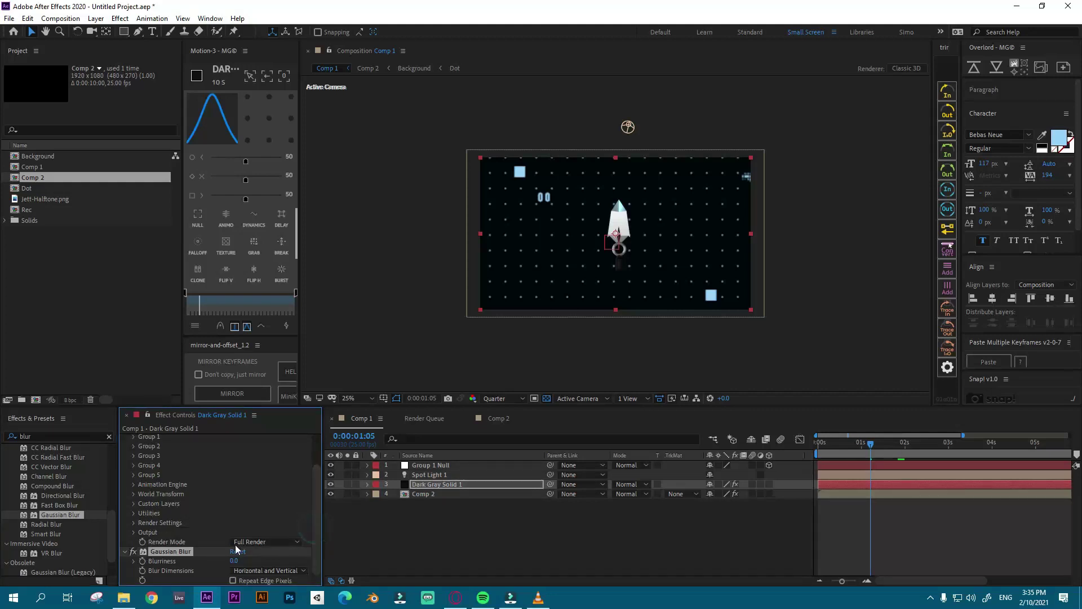
click(142, 561)
Step: At 0:00:00:13, raise the Dark Gray Solid 1 layer's Blurriness to 23.6 and scrub through the blur animation
drag(864, 447, 841, 445)
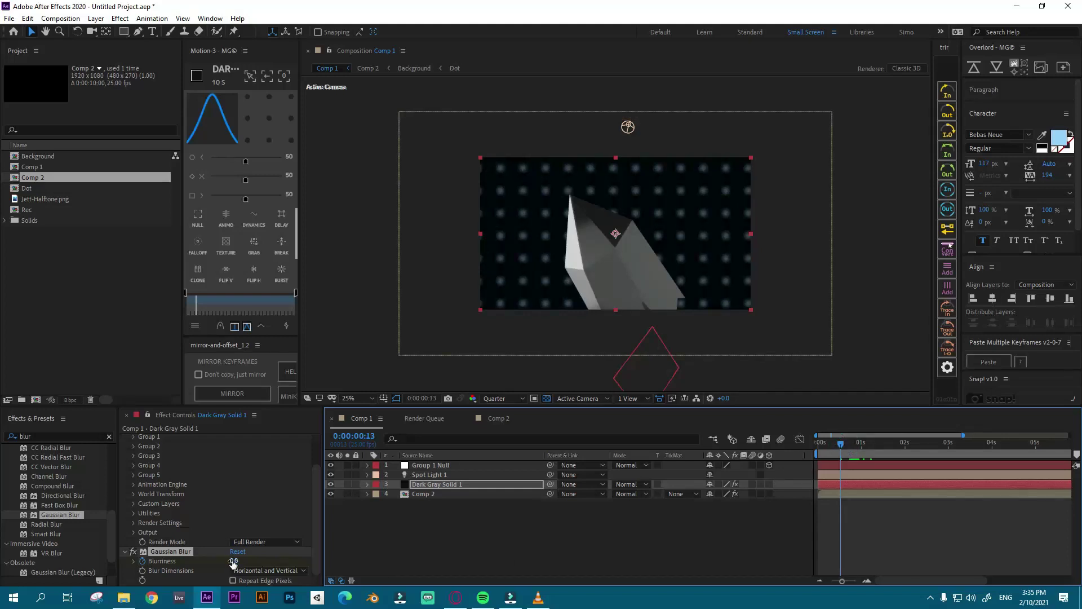
drag(232, 562, 247, 563)
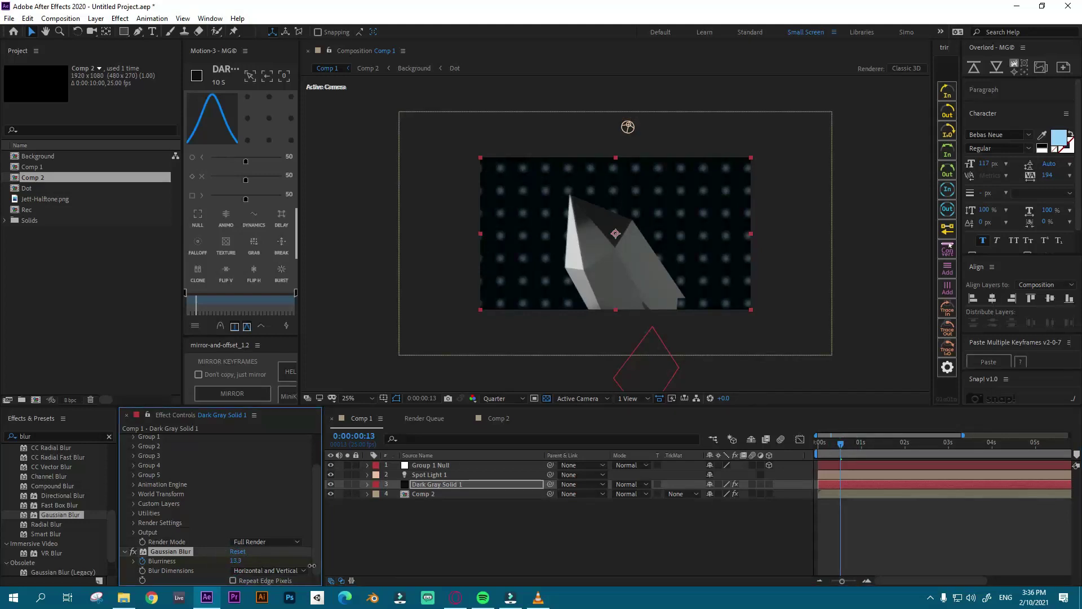
drag(312, 565, 340, 565)
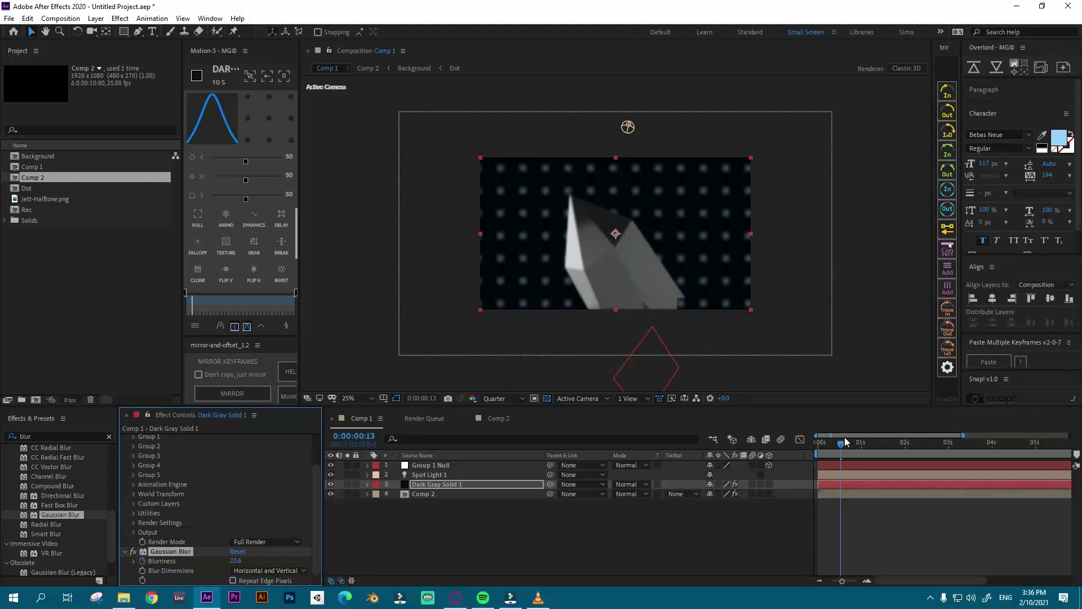
drag(845, 442, 866, 458)
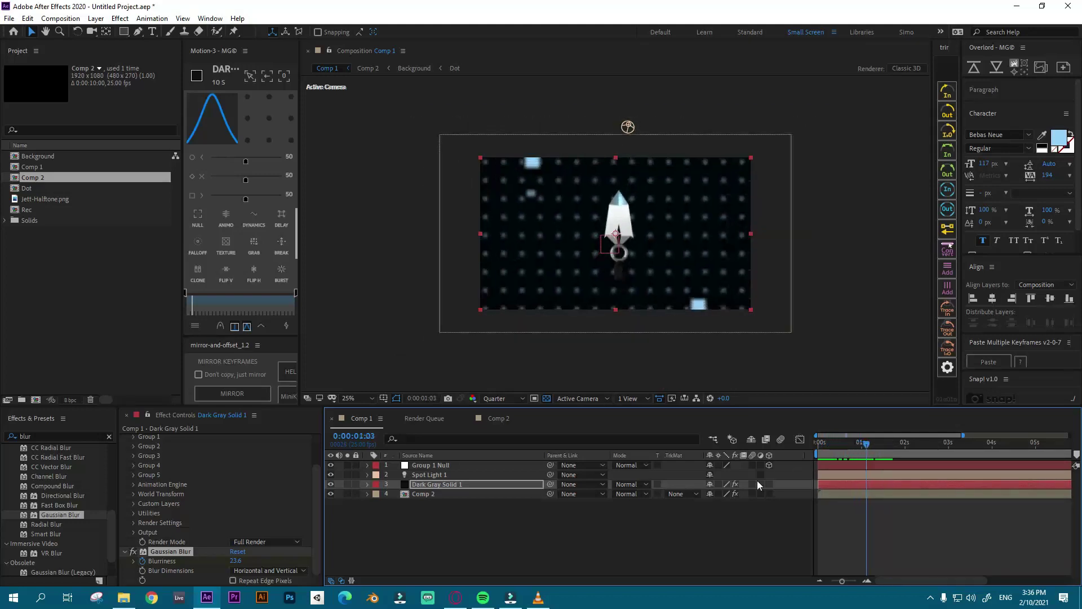
Step: Create an adjustment layer in Comp 1 and move it to the top of the layer stack
right_click(427, 516)
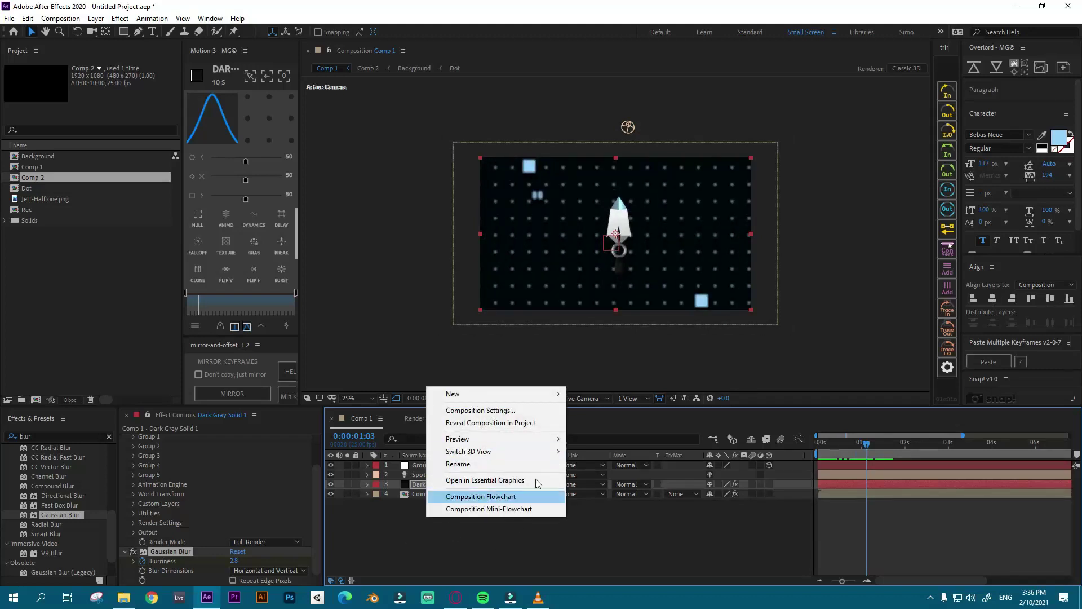
mouse_move(535, 399)
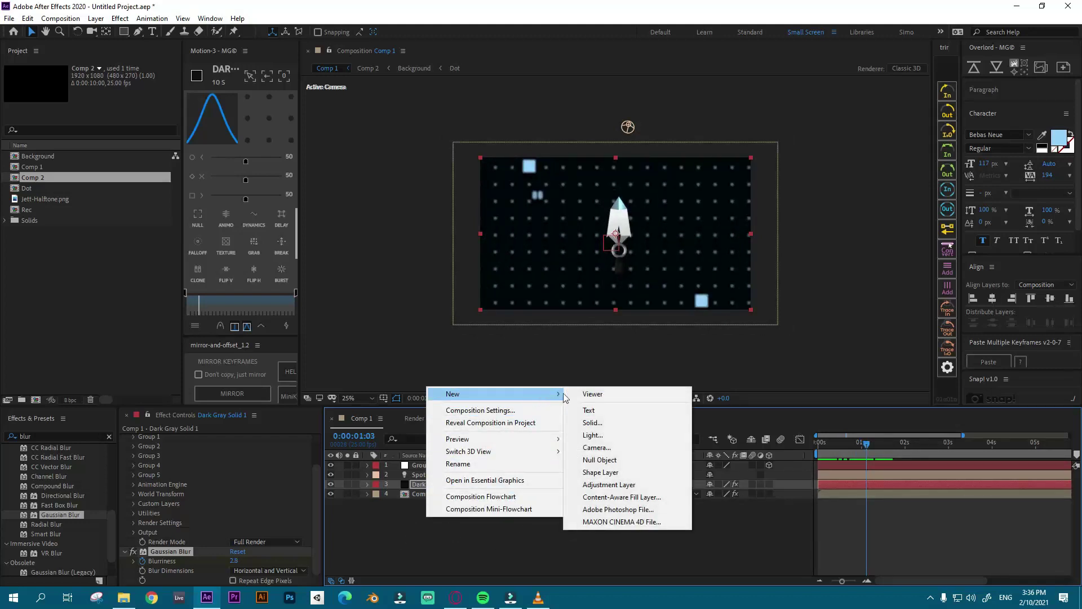
click(604, 485)
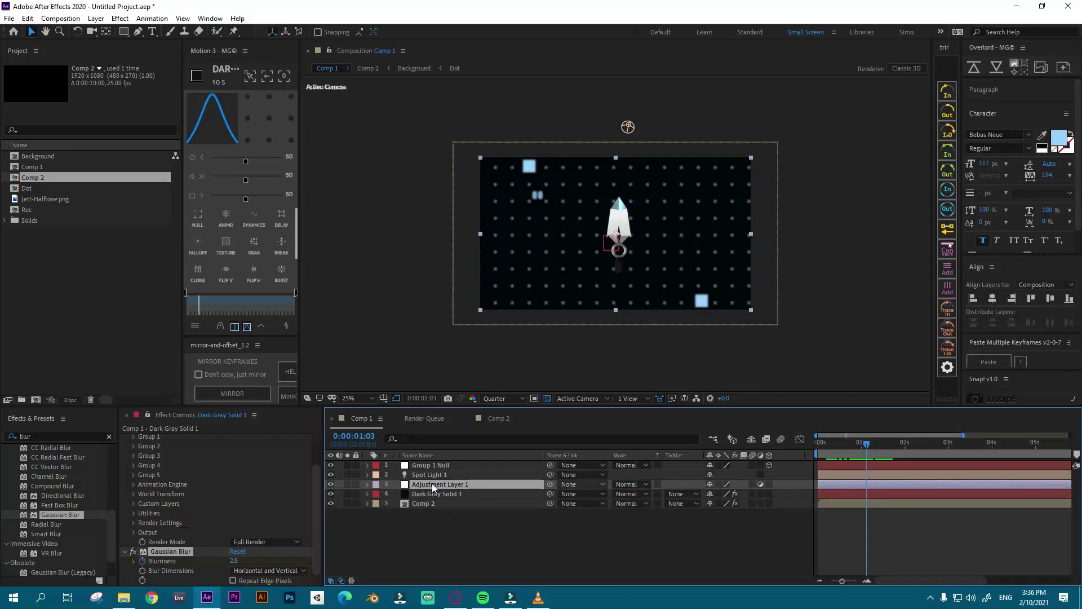
drag(432, 482, 432, 461)
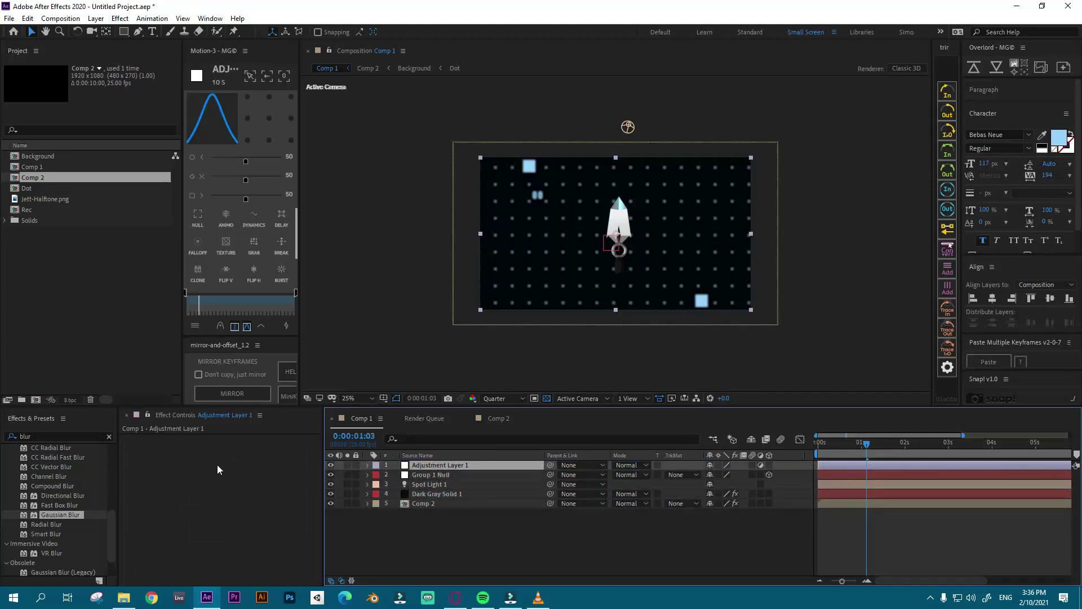
Step: Search the effects for "deep" and apply Deep Glow to Adjustment Layer 1
double_click(36, 435)
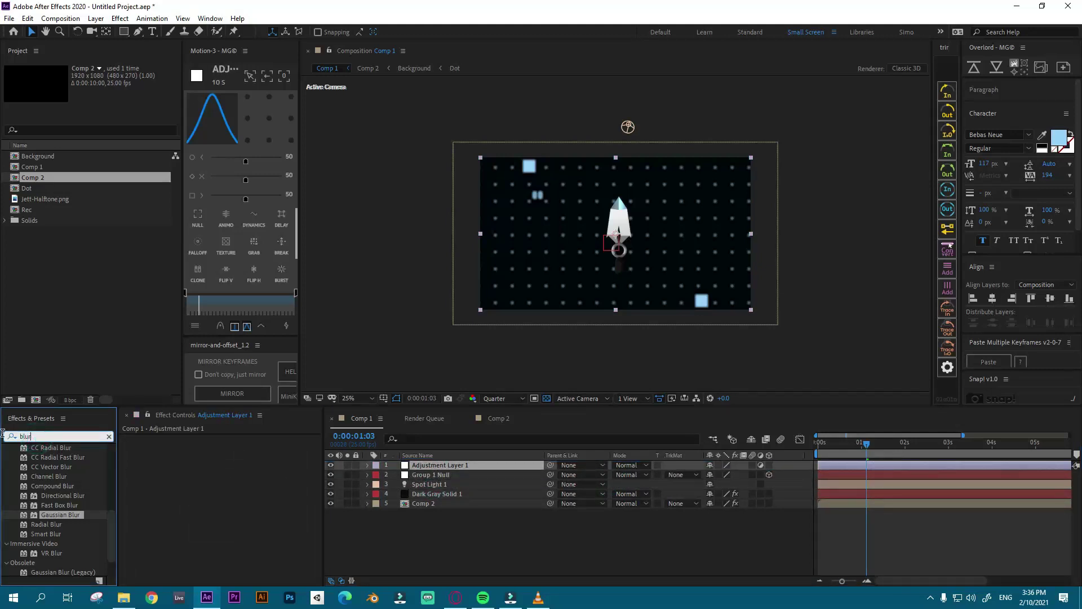
text(deep)
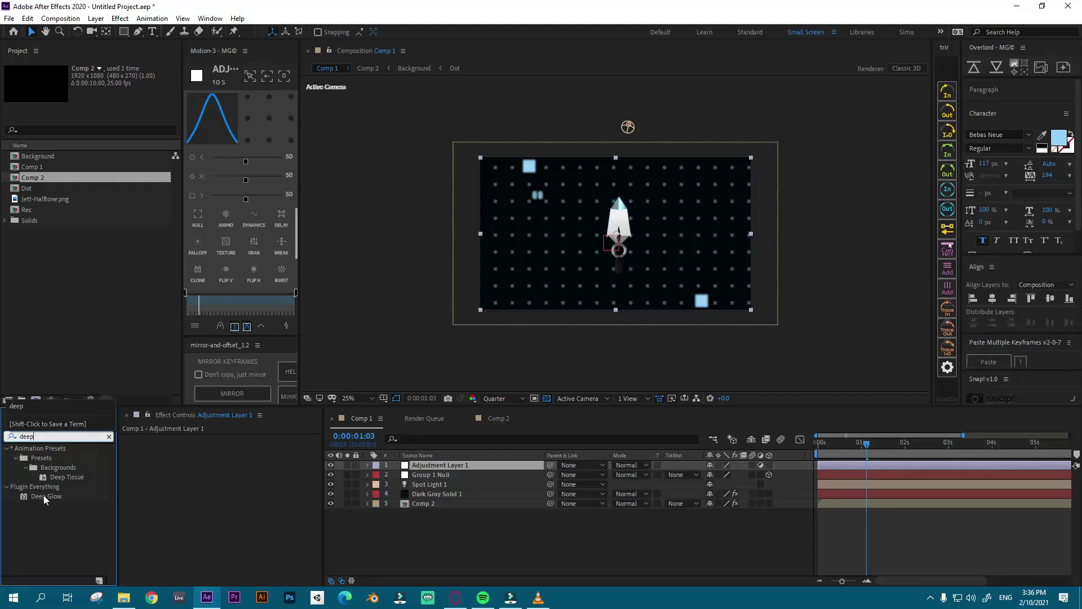
drag(43, 495, 177, 455)
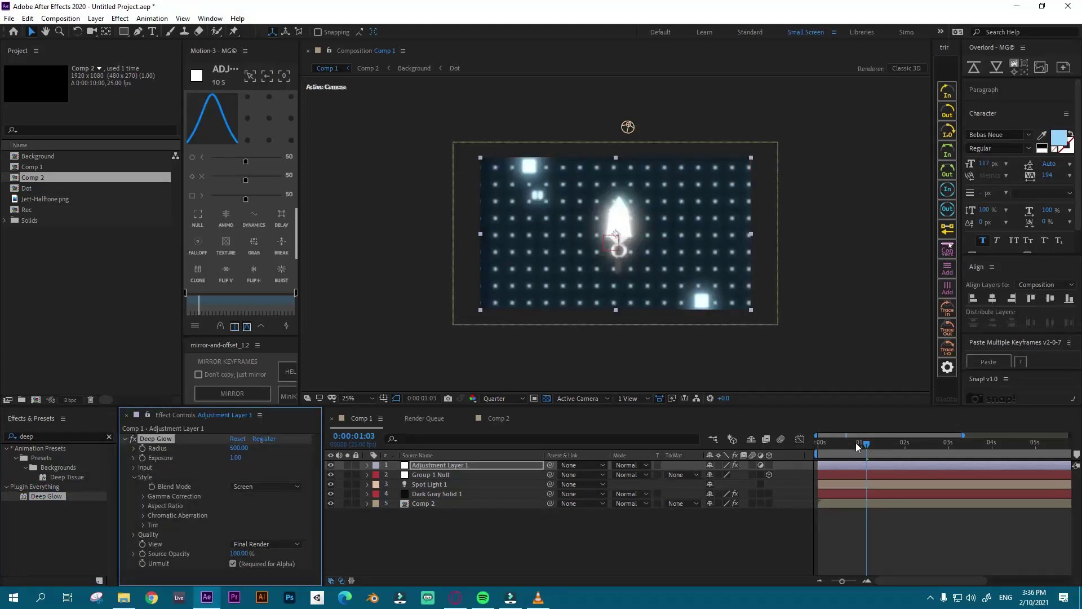
Step: Set the Deep Glow Radius to 200 while viewing the frame at 0:00:00:23
drag(856, 442, 858, 442)
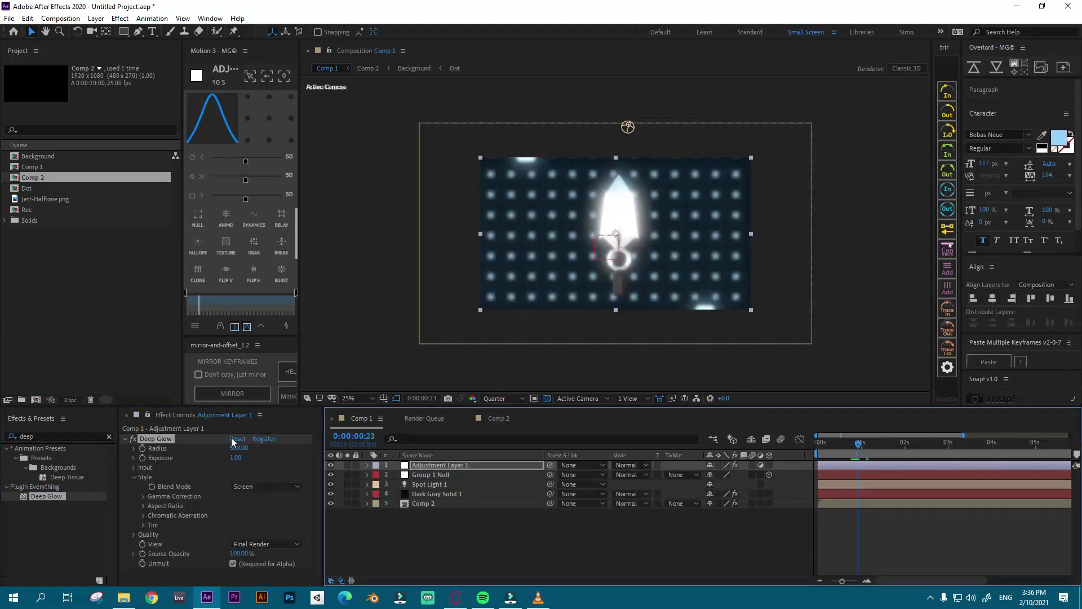
drag(232, 451, 192, 445)
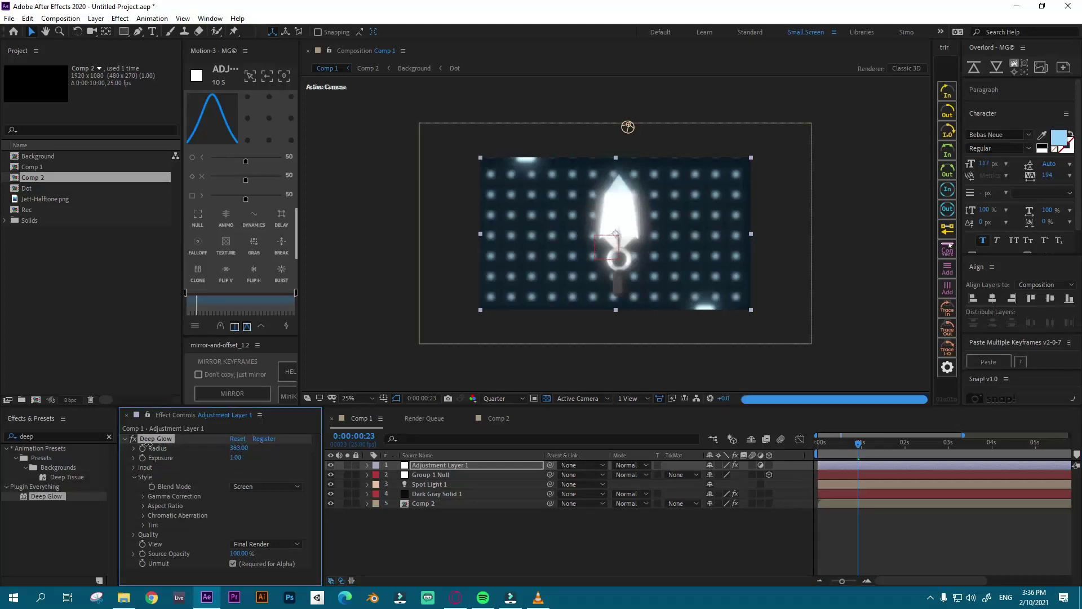
drag(84, 444, 44, 446)
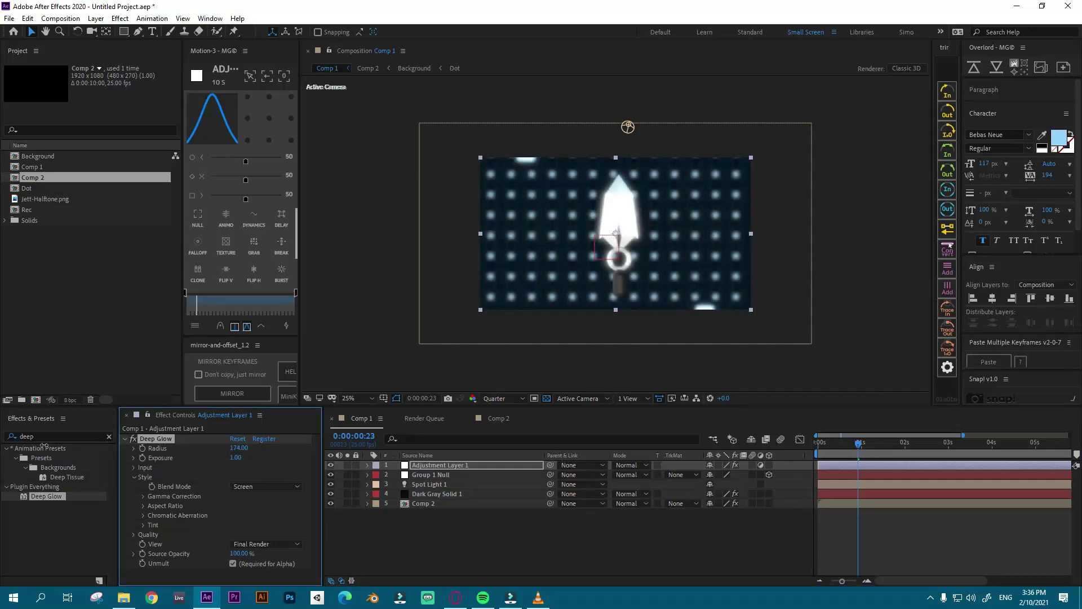
click(238, 448)
text(100)
key(Return)
Step: Set the Deep Glow Threshold to 25%, Threshold Smooth to 50% and Radius to 81
click(133, 467)
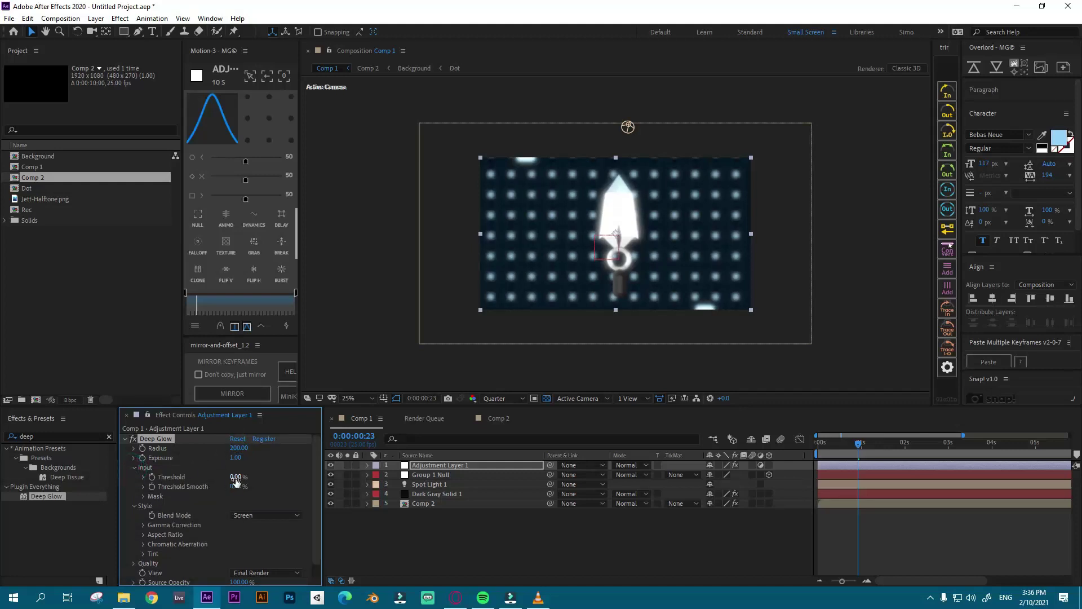
mouse_move(236, 478)
mouse_down()
mouse_move(280, 480)
mouse_move(243, 477)
mouse_up()
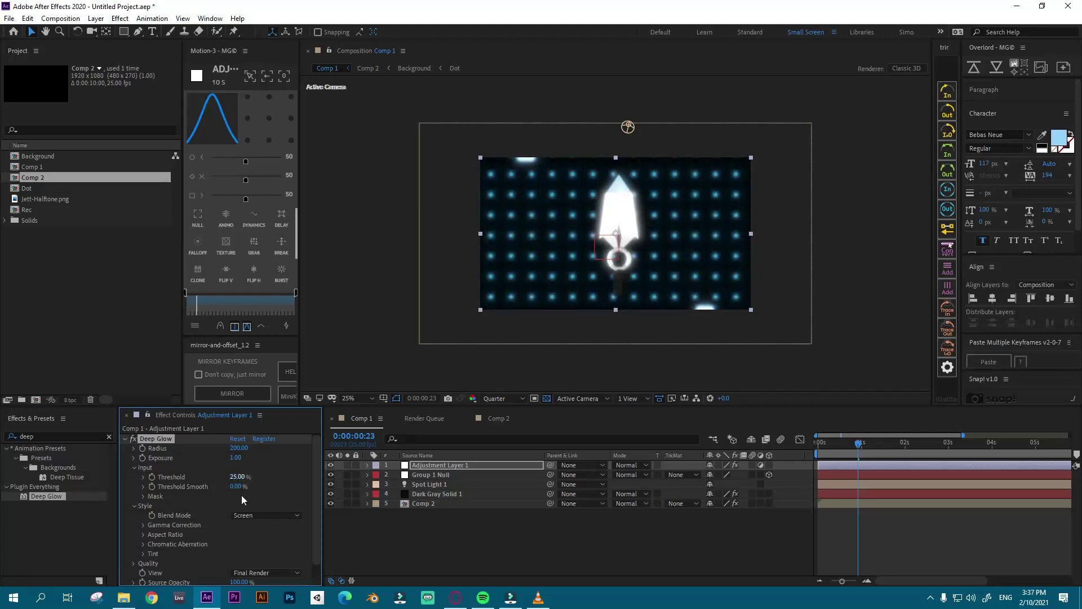
drag(236, 486, 281, 489)
drag(234, 448, 165, 445)
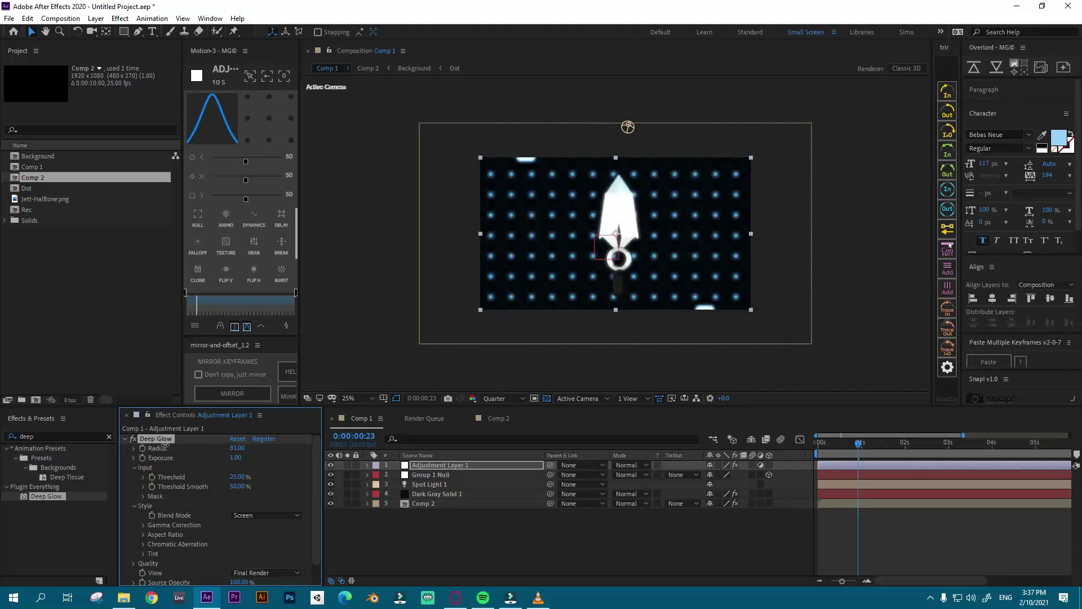
Step: With the Jett image in view at 0:00:01:15, set the Deep Glow Radius to 57 and Threshold to 104%, and scrub through the result
drag(840, 446, 889, 451)
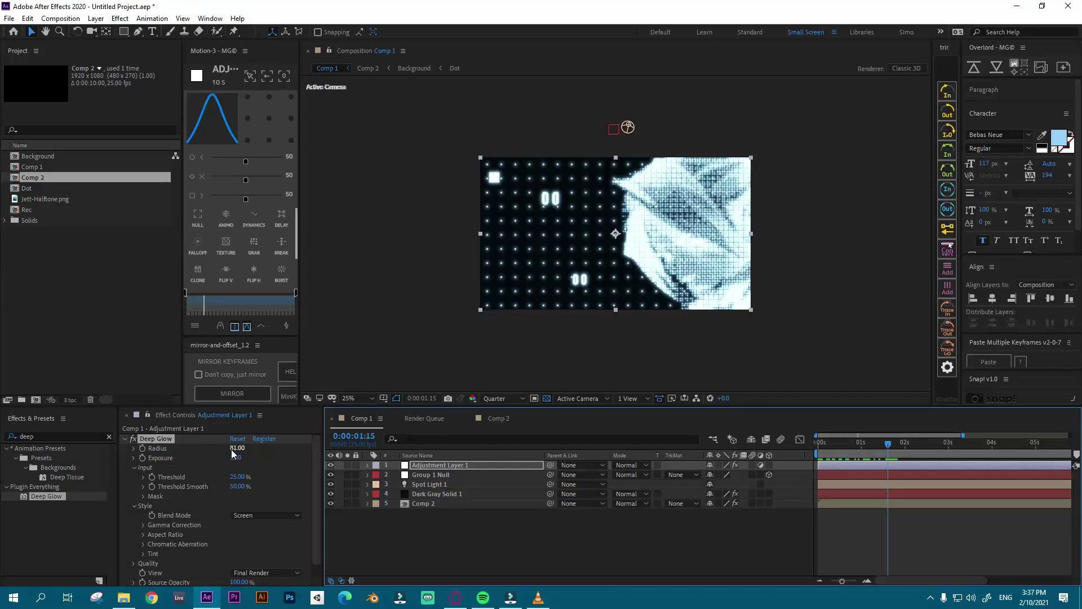
drag(231, 448, 205, 442)
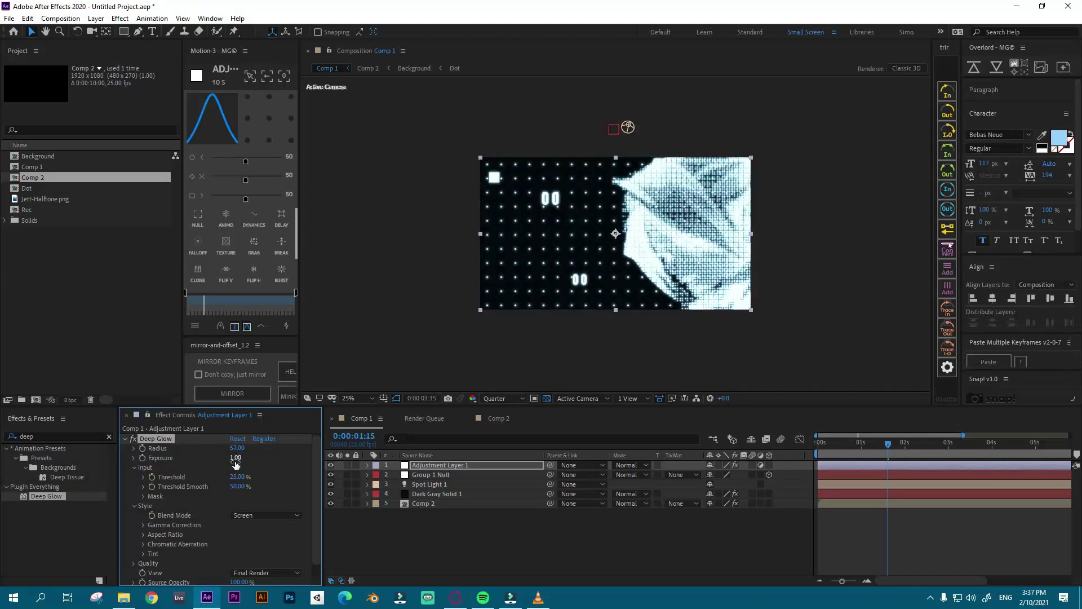
drag(235, 477, 241, 477)
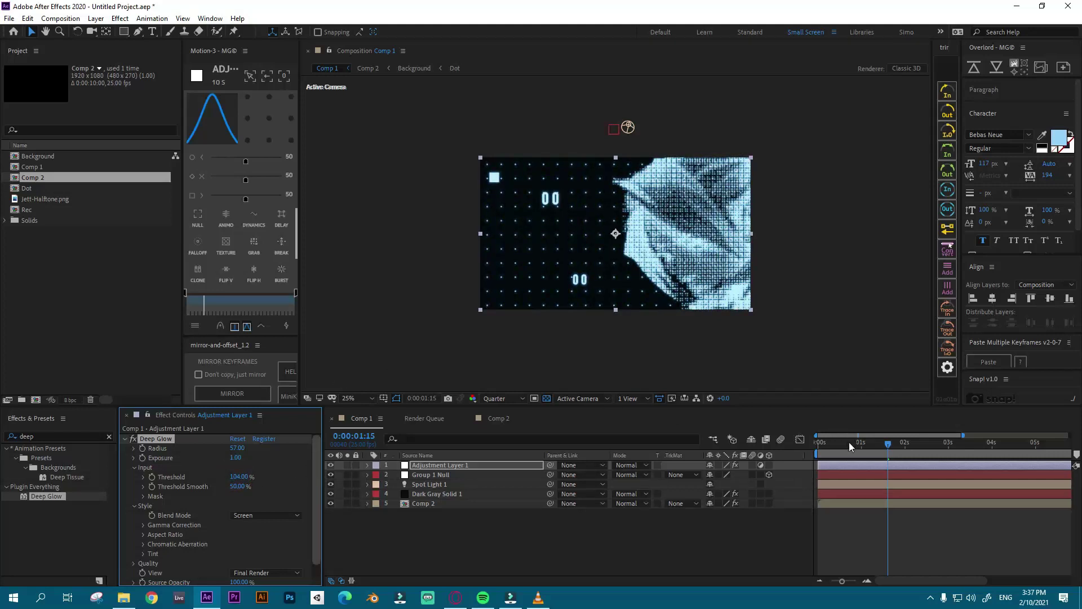
mouse_move(849, 442)
mouse_down()
mouse_move(811, 443)
mouse_move(937, 449)
mouse_move(811, 445)
mouse_move(887, 445)
mouse_move(861, 447)
mouse_up()
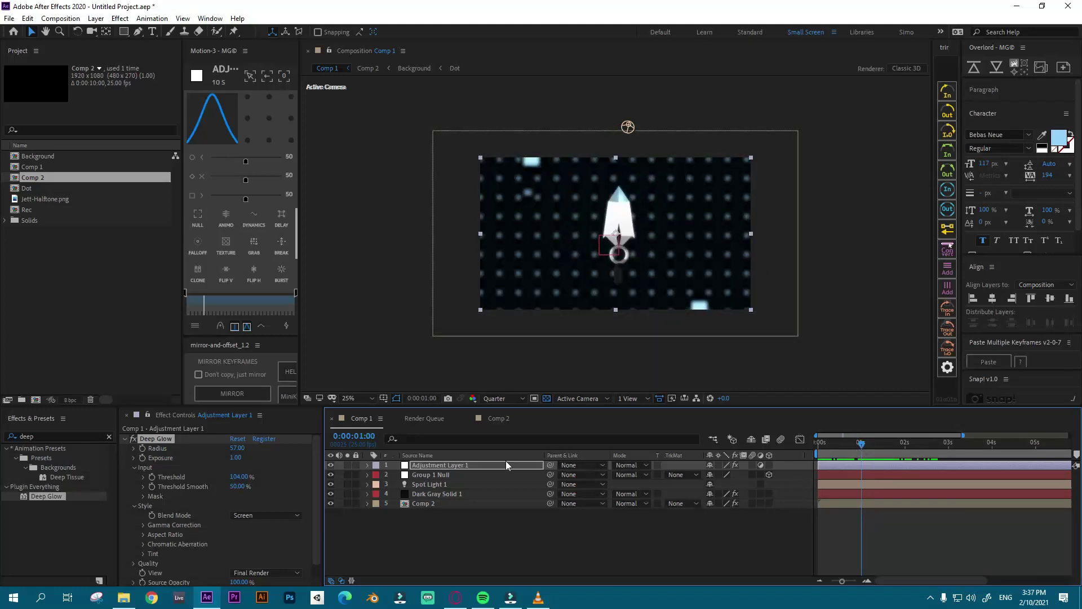
Step: Duplicate the Dark Gray Solid 1 knife layer twice
click(440, 493)
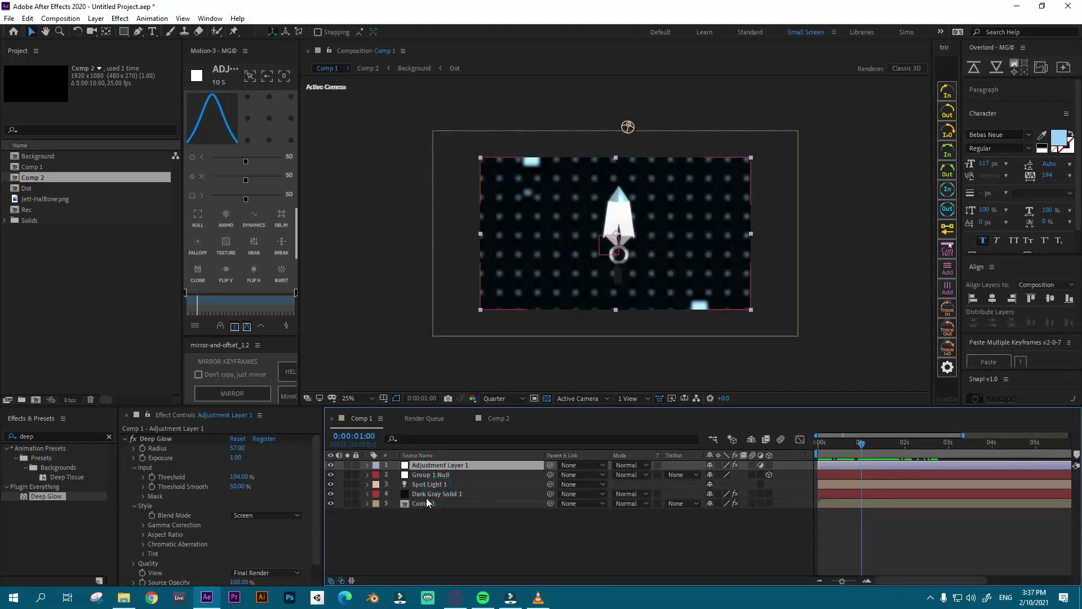
click(428, 495)
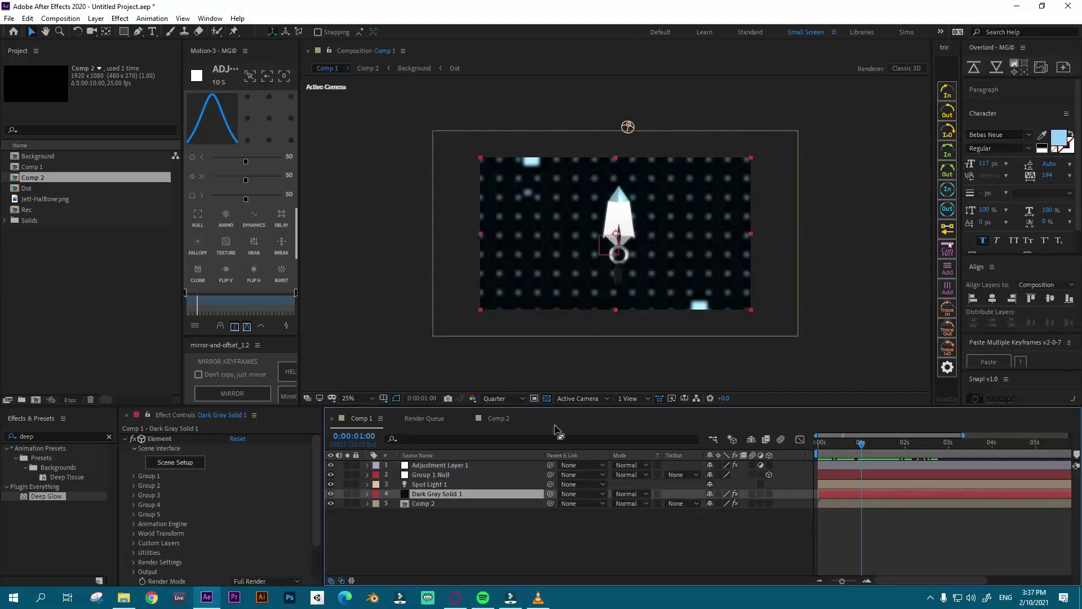
key(ctrl+d)
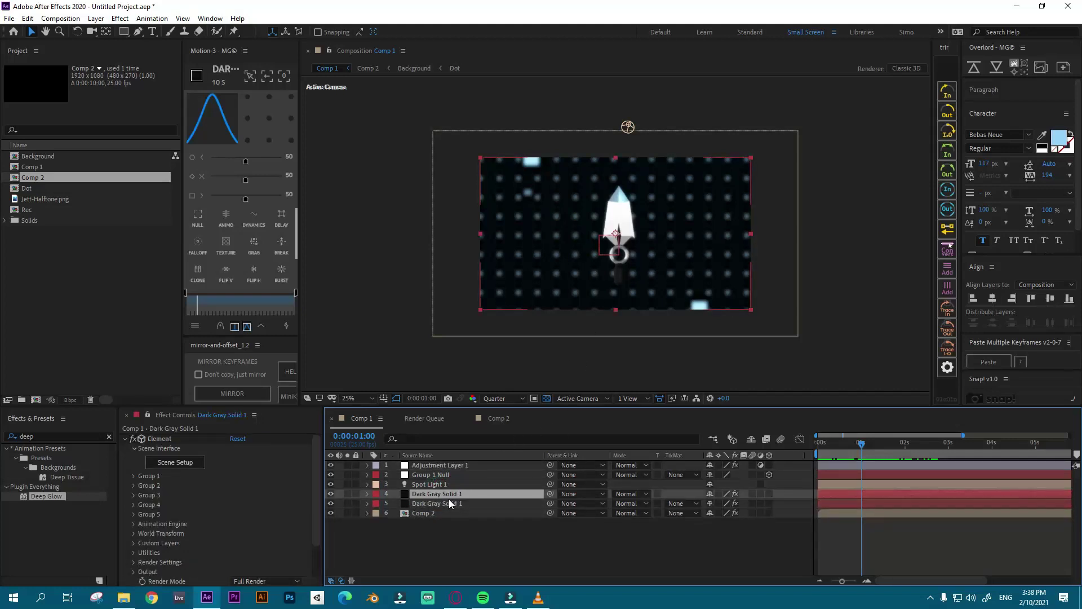
key(ctrl+d)
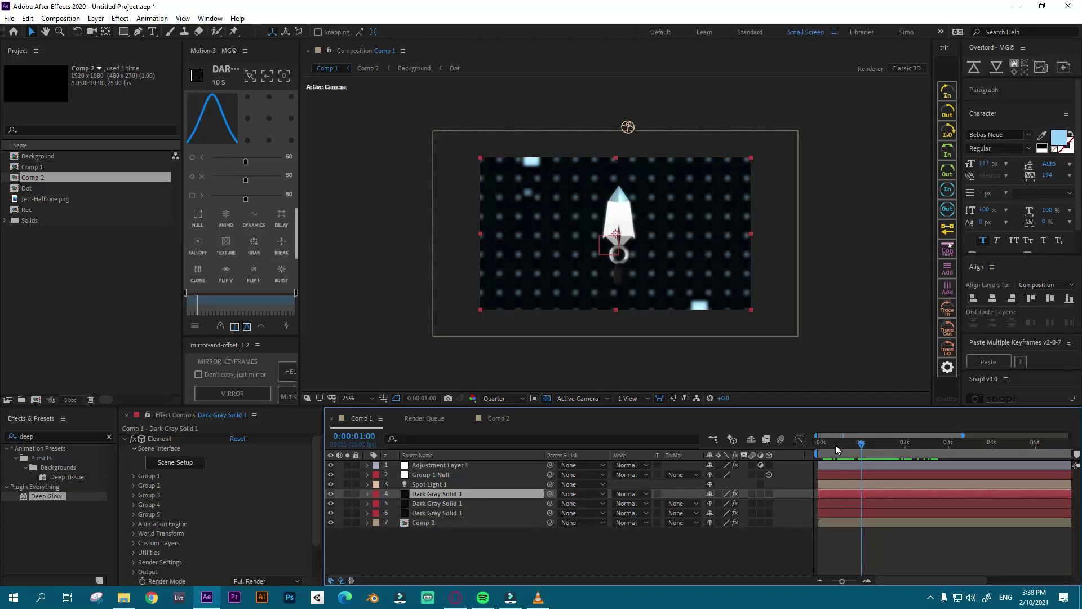
Step: Trim the start of the upper two Dark Gray Solid 1 layers to 0:00:01:01
drag(835, 445, 864, 448)
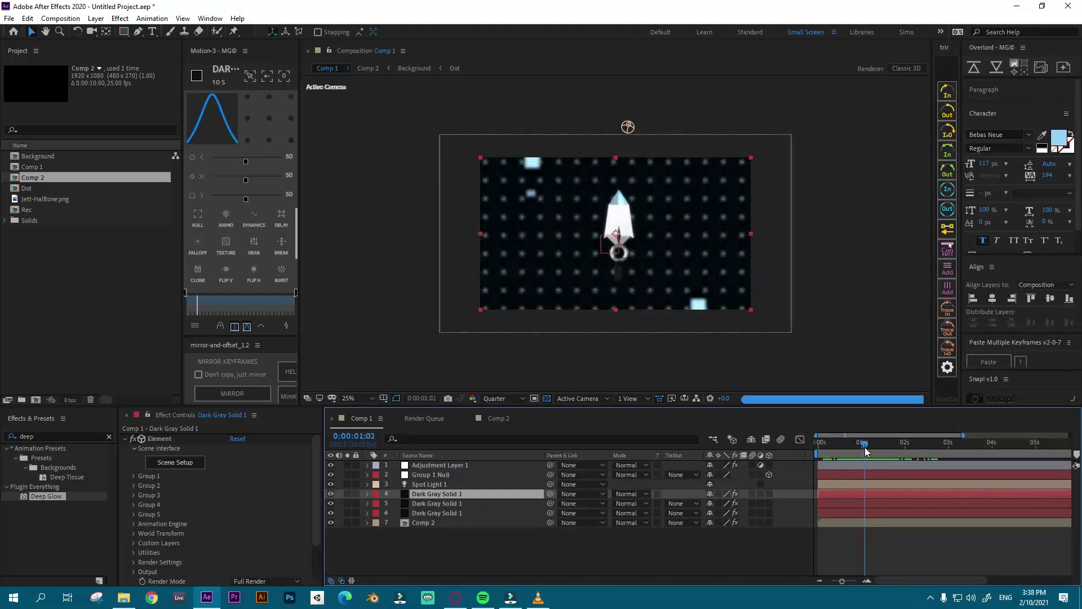
ctrl+click(444, 503)
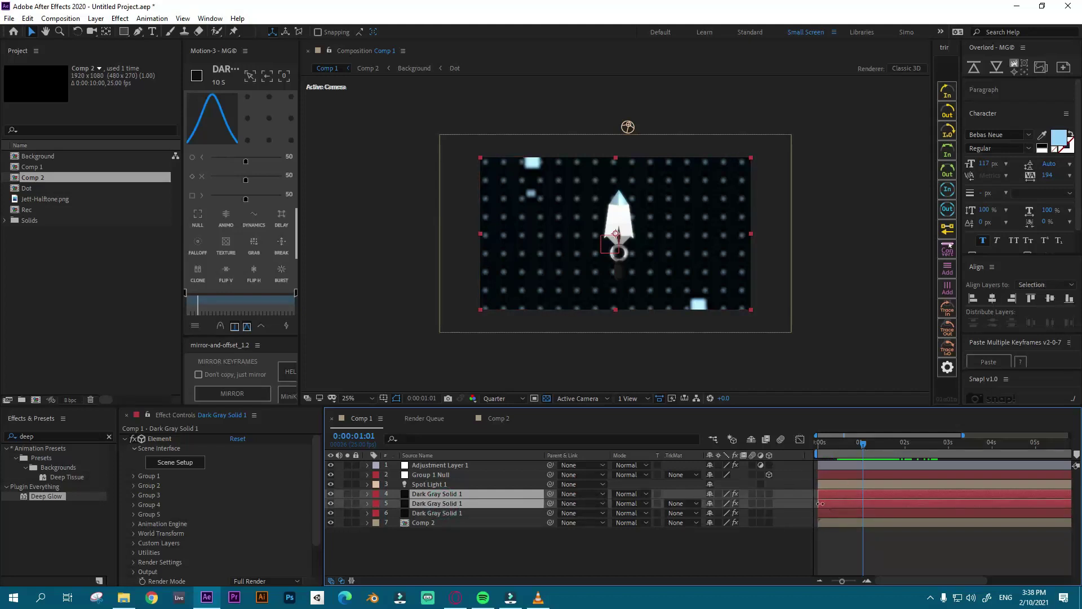
drag(820, 503, 865, 503)
Step: Place the layer 5 knife copy below and to the left of the original, and the layer 4 copy below and to the right
click(453, 515)
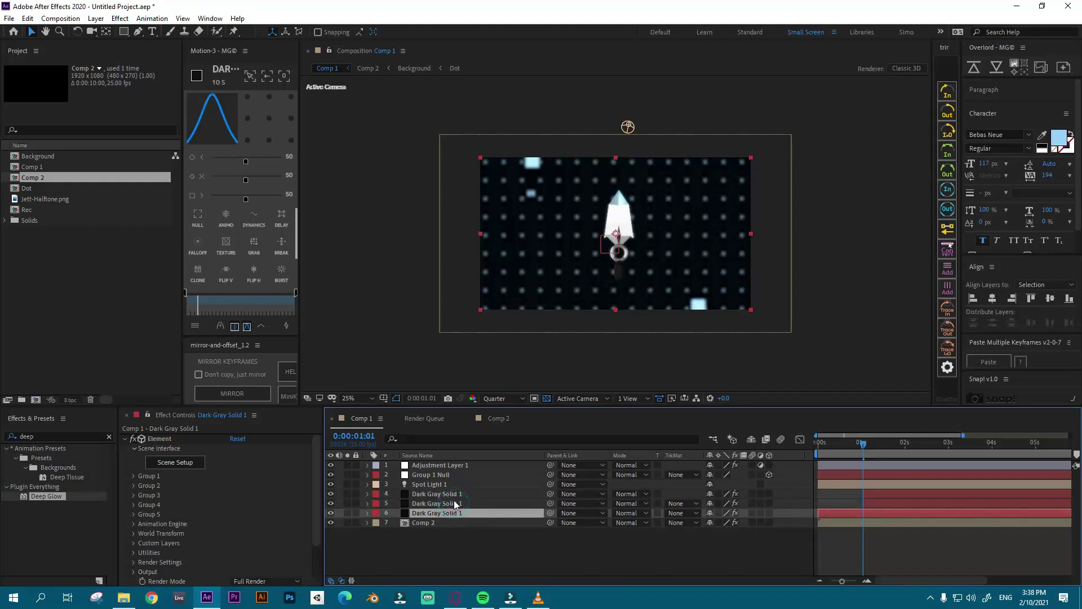
click(454, 503)
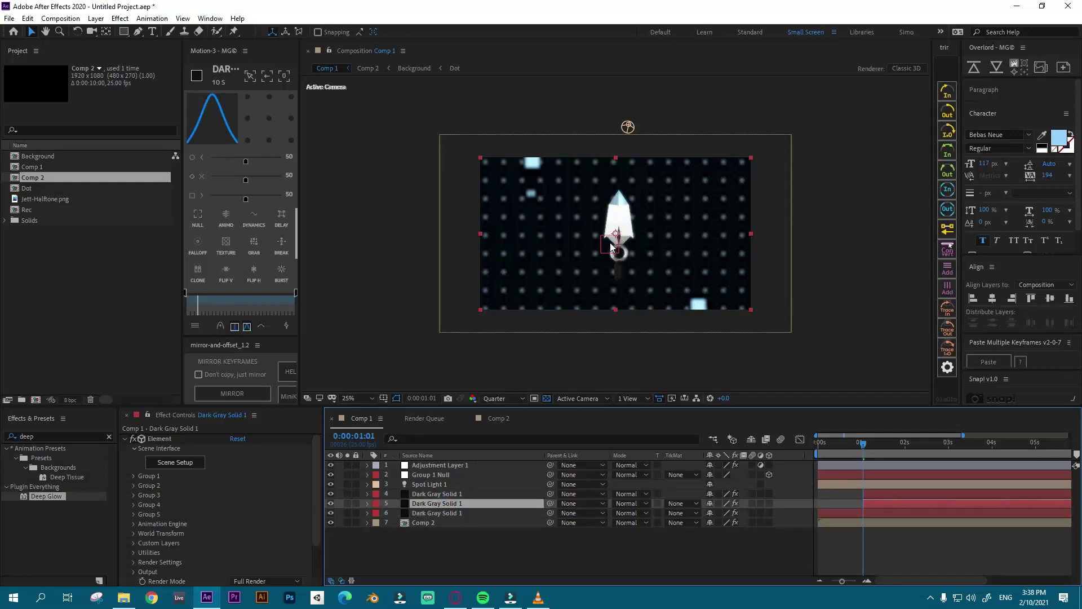
drag(612, 246, 523, 278)
click(457, 495)
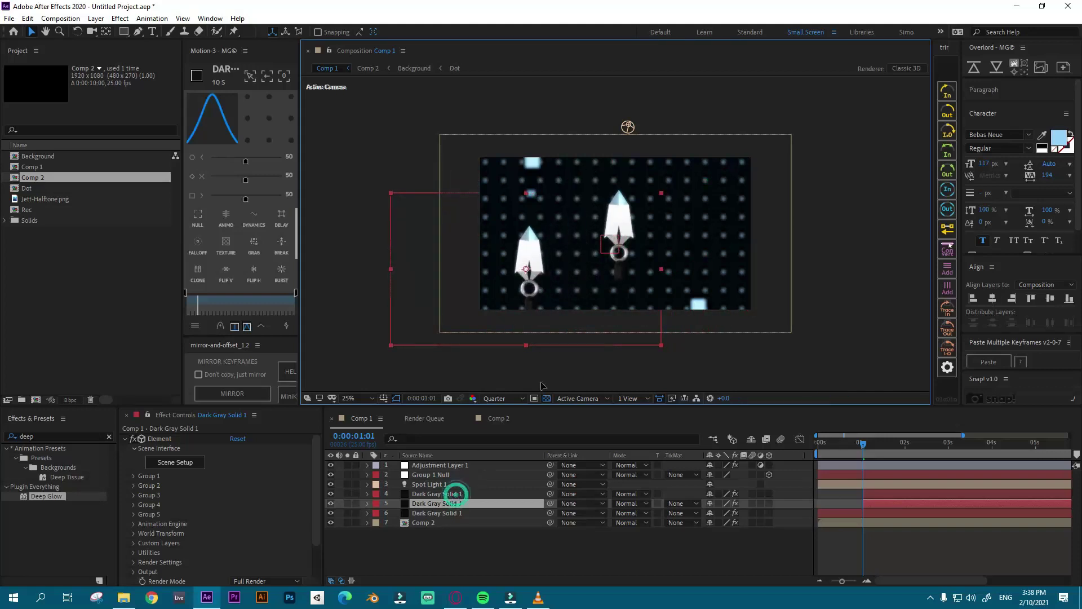
drag(631, 253, 692, 288)
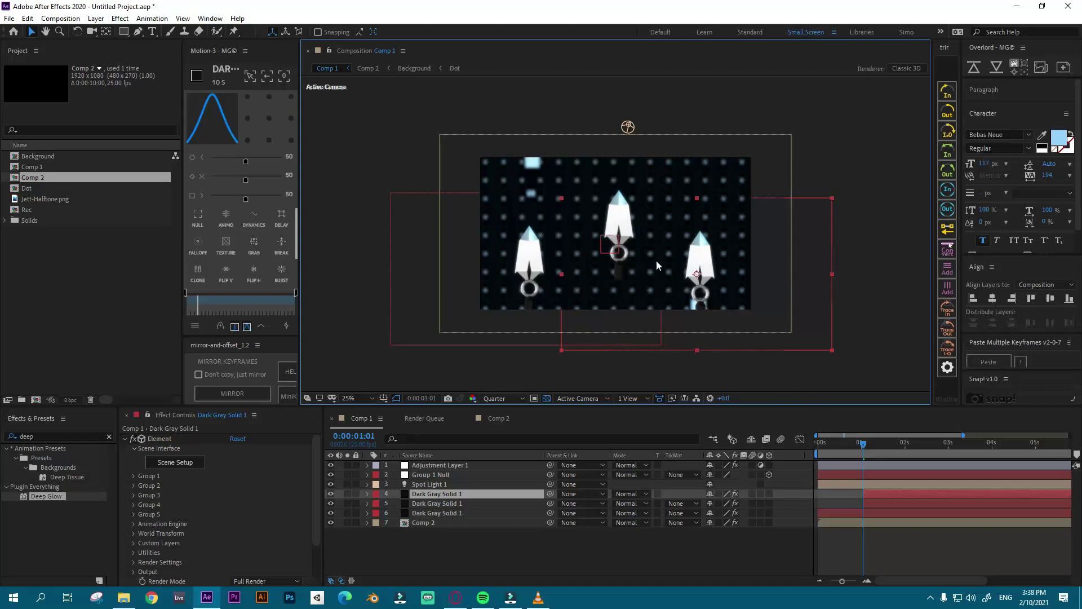
drag(700, 280, 703, 282)
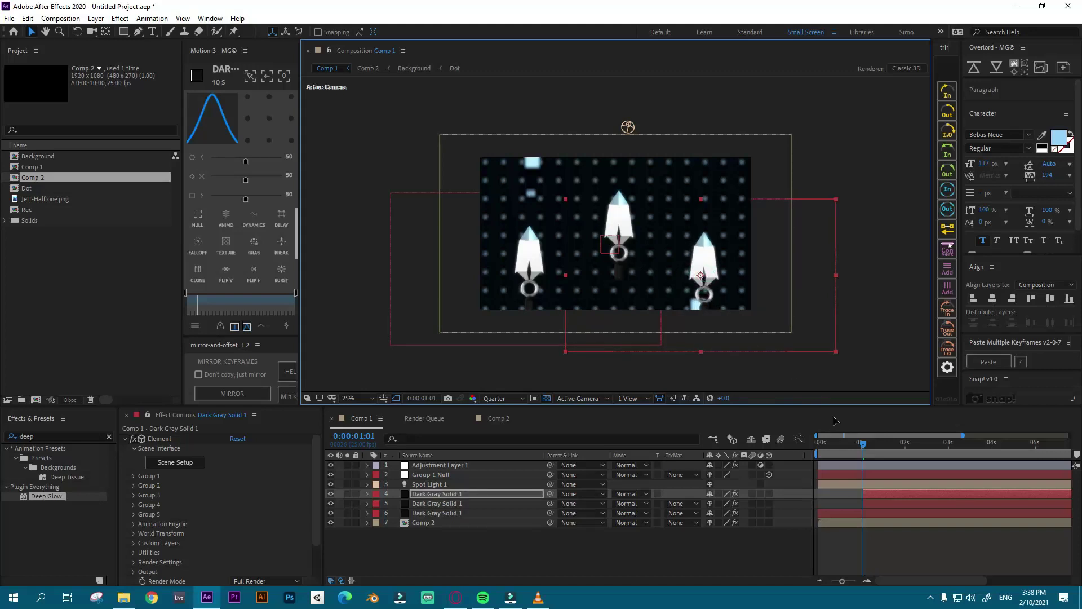
Step: Set starting Position keyframes at 0:00:01:01 on the two copied knife layers, 4 and 5
drag(840, 451, 879, 444)
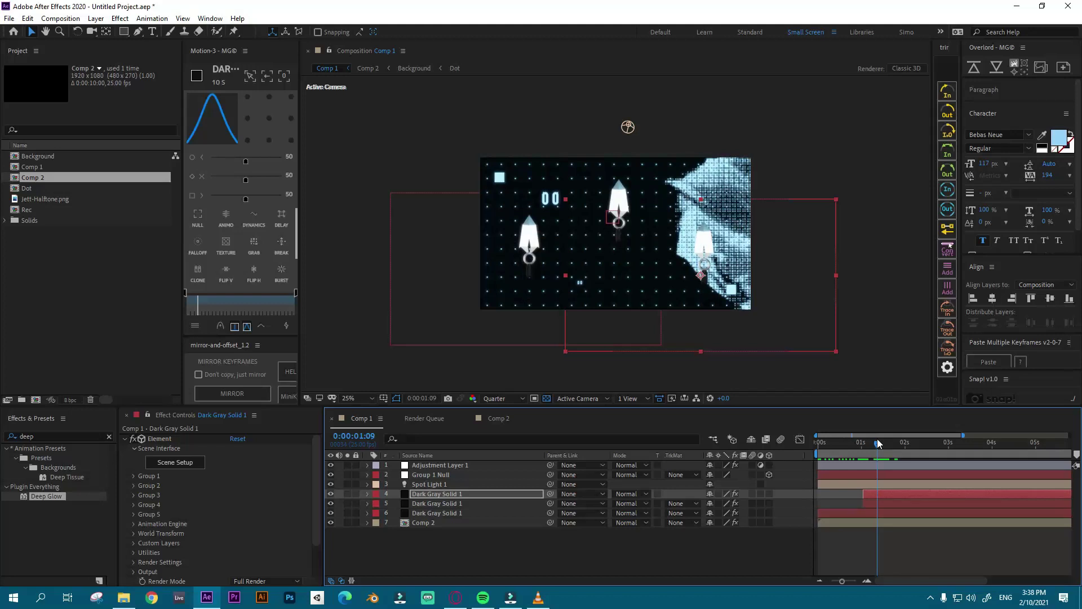
mouse_move(877, 443)
mouse_down()
mouse_move(858, 445)
mouse_move(877, 438)
mouse_up()
drag(877, 434, 864, 433)
shift+click(435, 502)
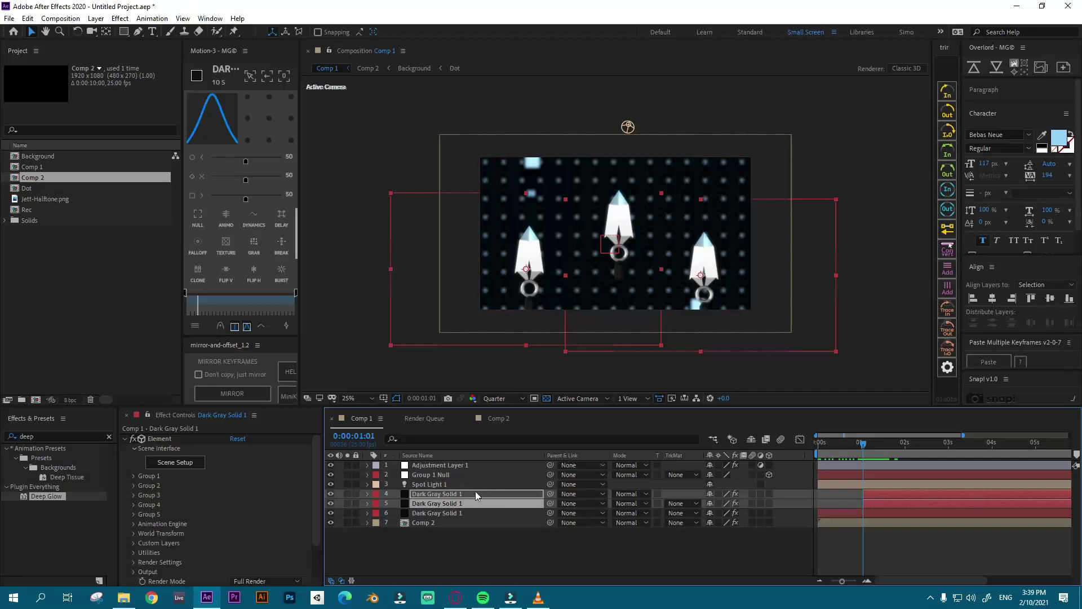
key(p)
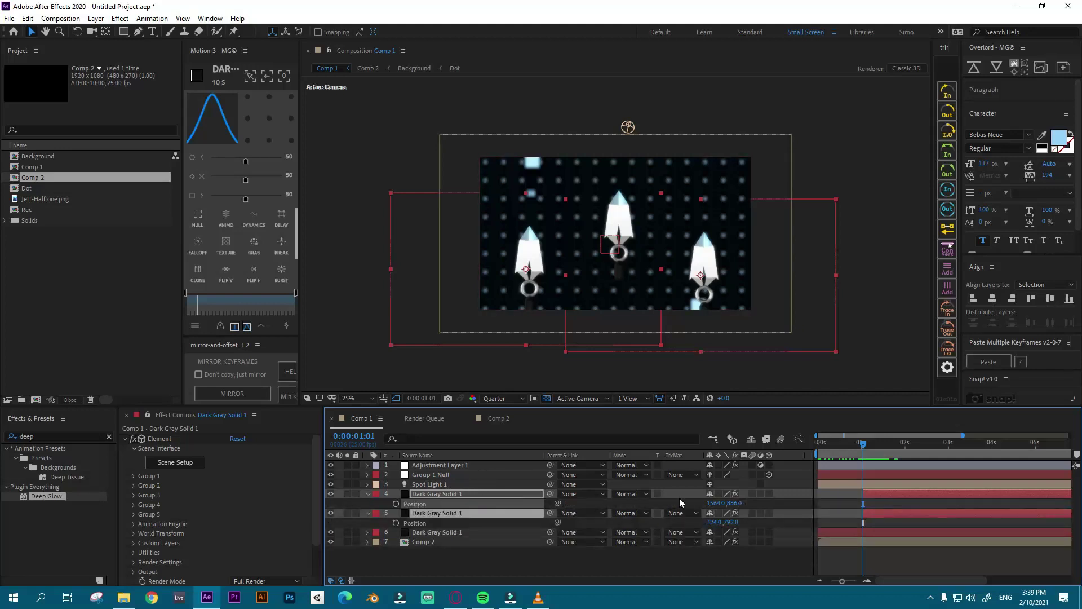
click(395, 503)
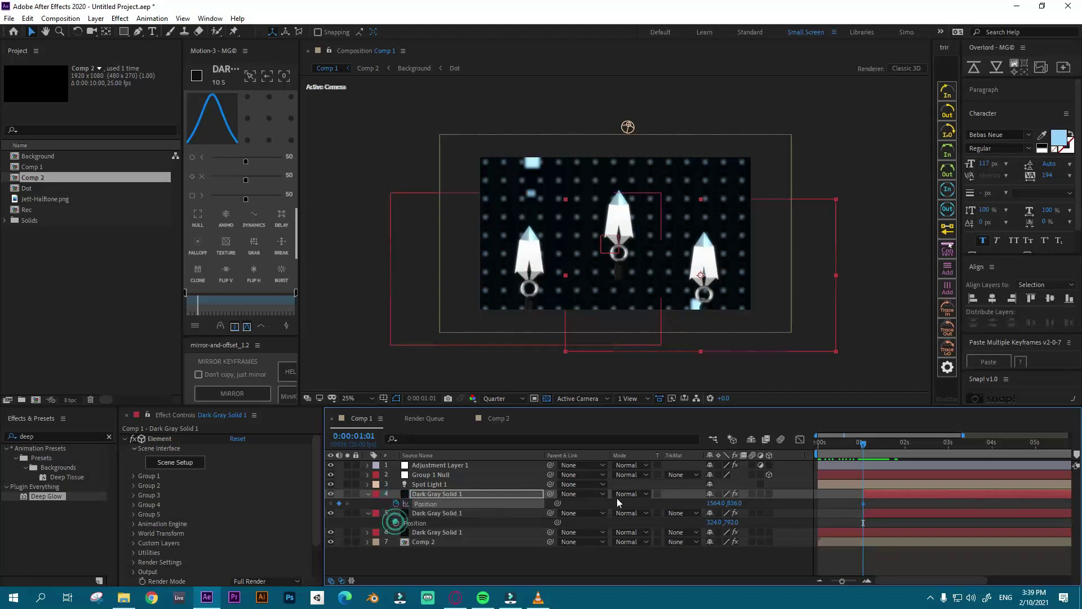
key(F2)
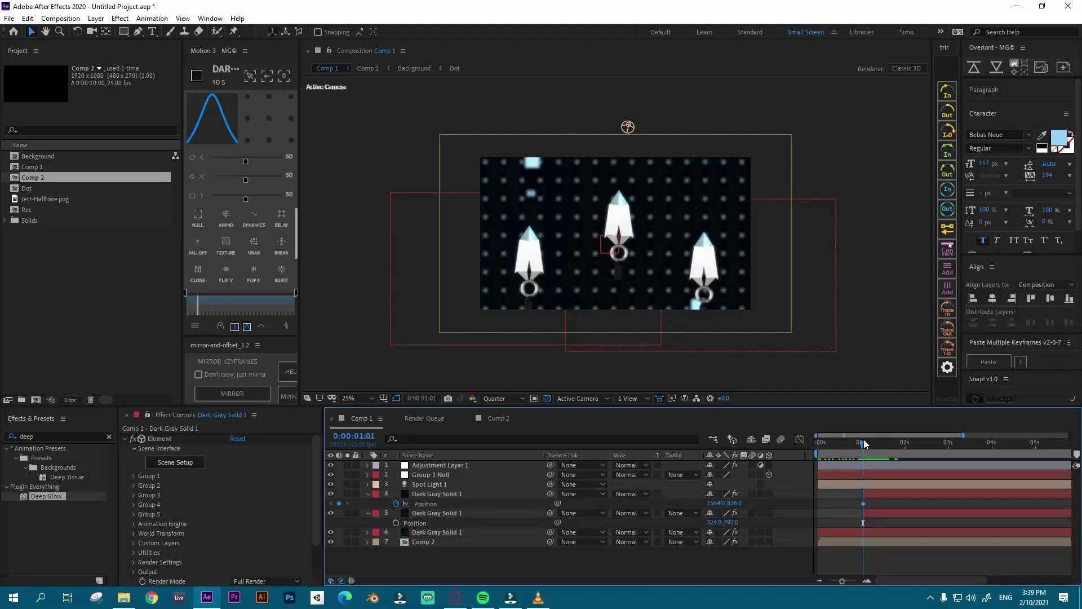
click(395, 522)
Step: Lock the adjustment layer and, at 0:00:01:09, move both knife copies straight up out of the frame
key(Page_Down)
key(Page_Down)
key(Page_Down)
key(Page_Down)
key(Page_Down)
key(Page_Down)
key(Page_Down)
key(Page_Down)
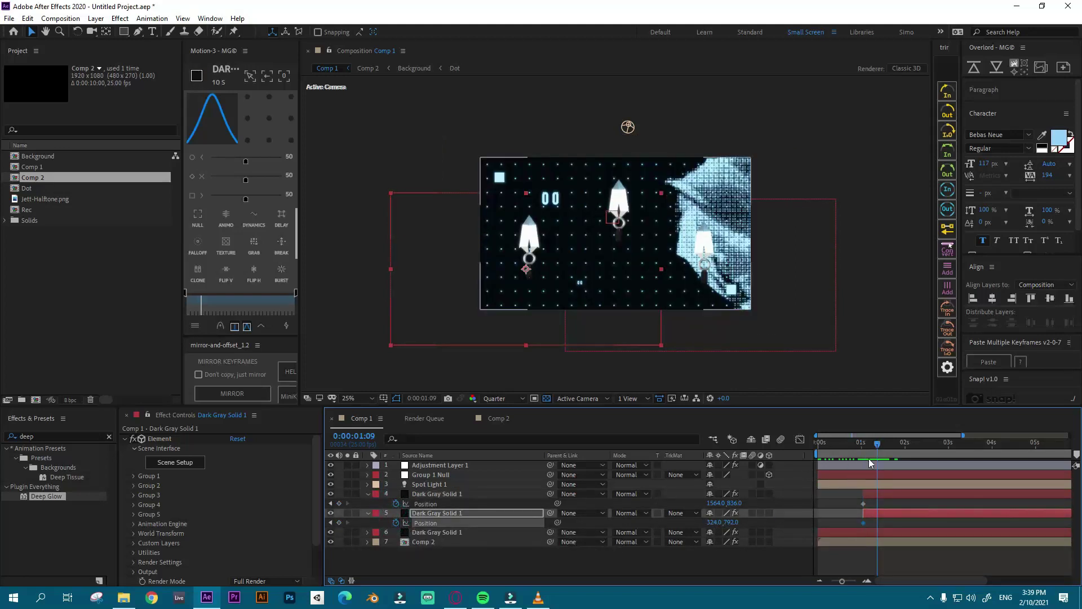
click(705, 204)
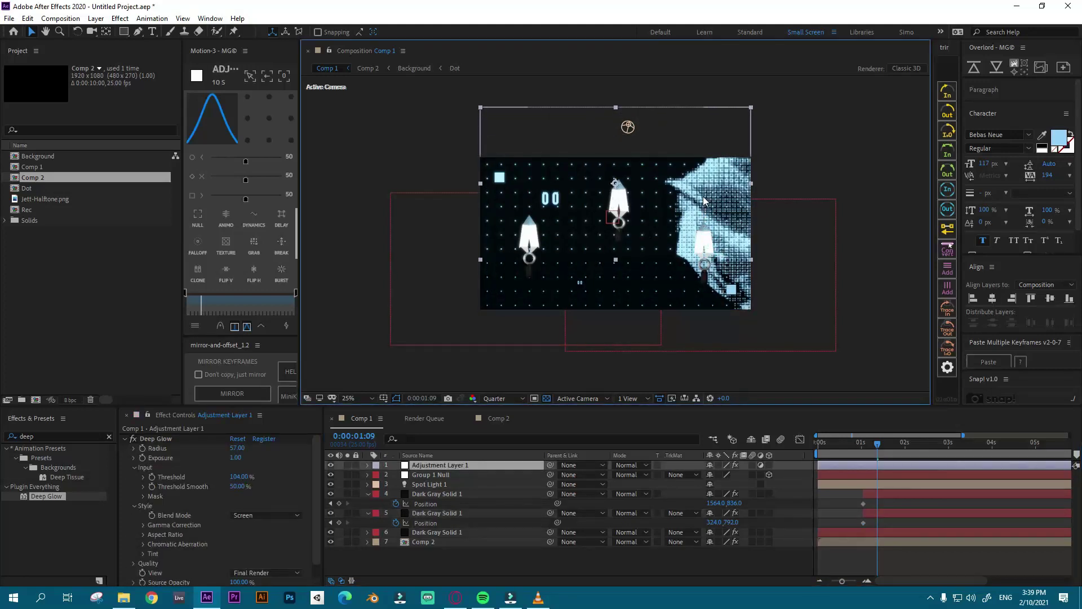
click(355, 466)
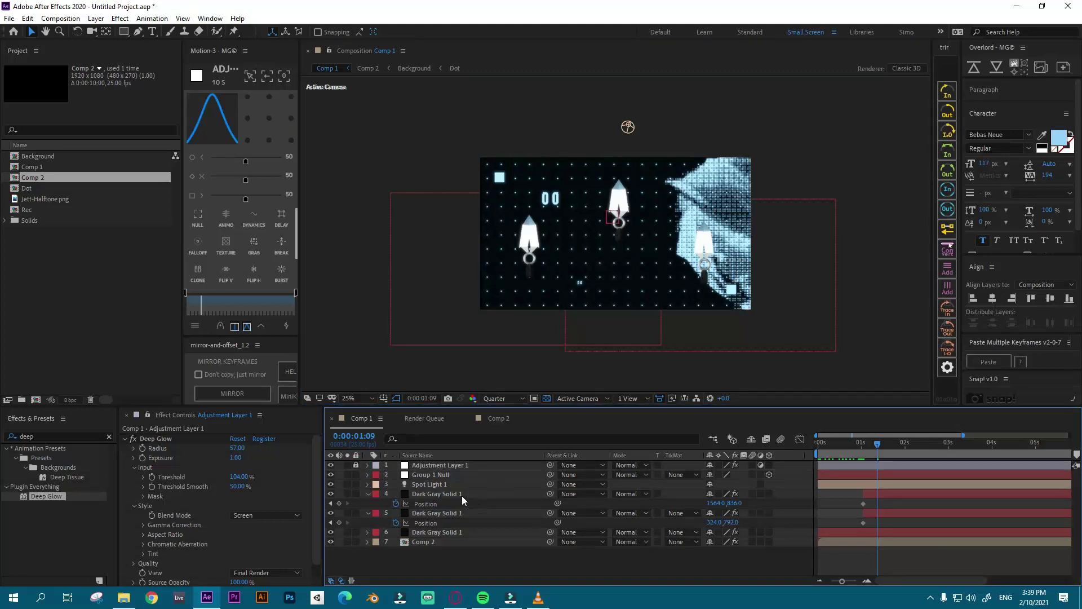
shift+click(458, 512)
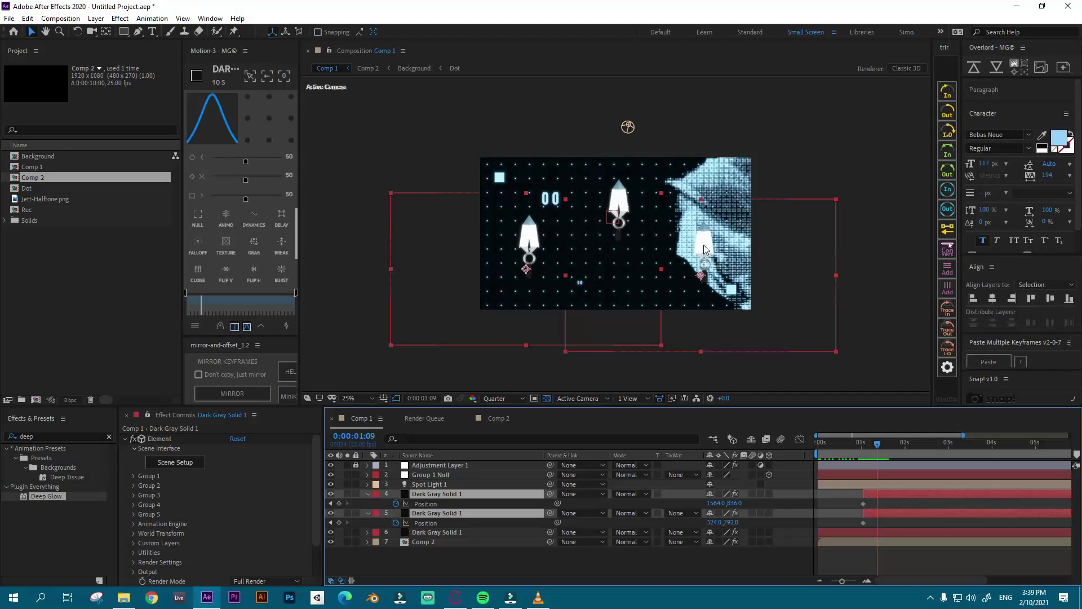
drag(704, 248, 706, 112)
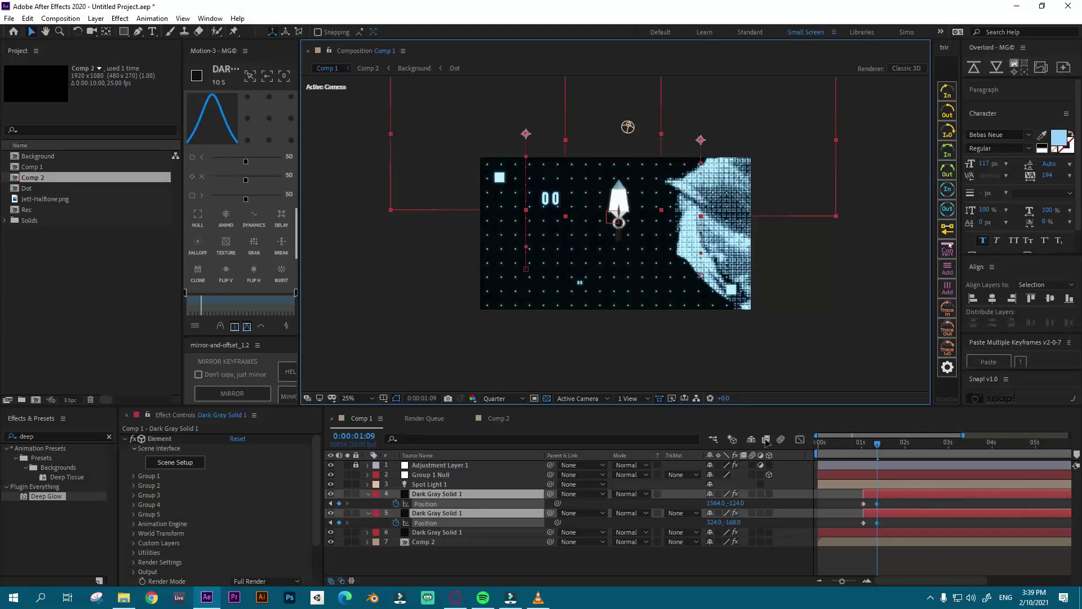
Step: Scrub to 0:00:01:21 to check the knife motion and collapse the properties of both copied knife layers
drag(861, 448, 900, 445)
click(550, 569)
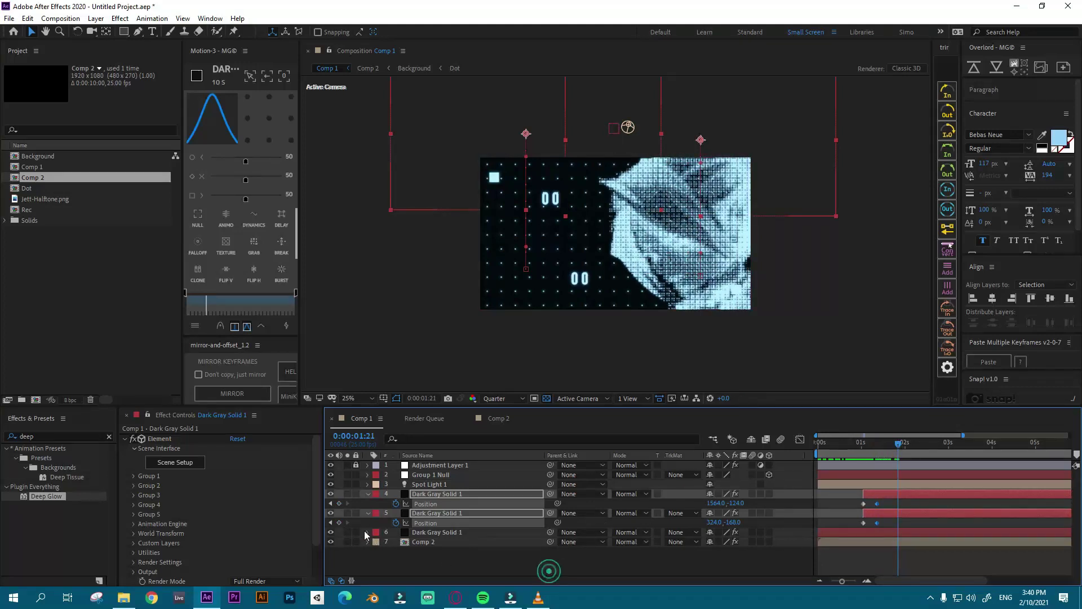
click(367, 494)
click(452, 566)
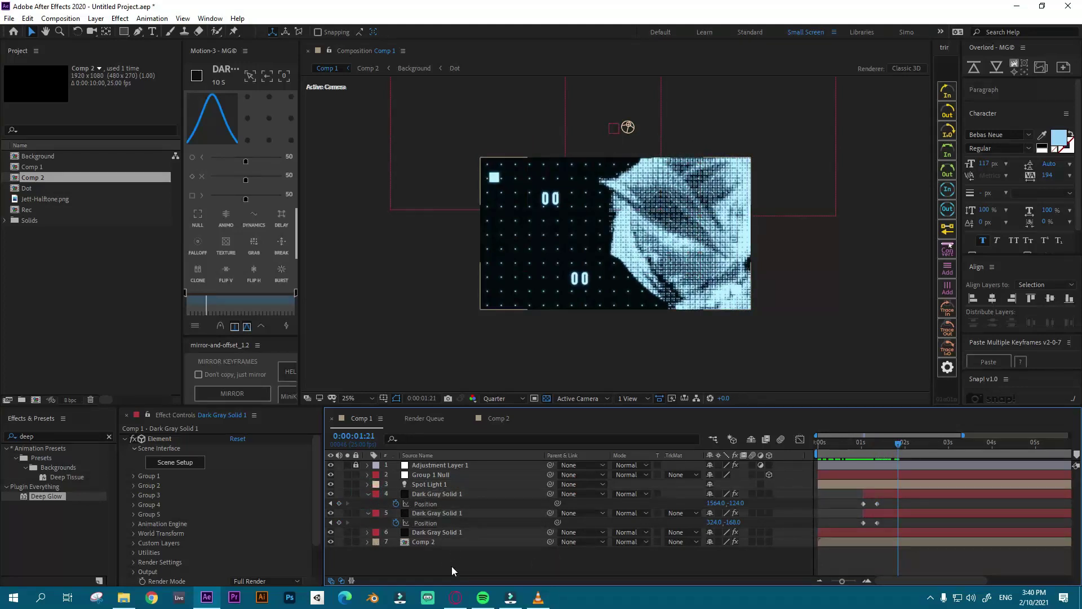
click(368, 494)
click(367, 503)
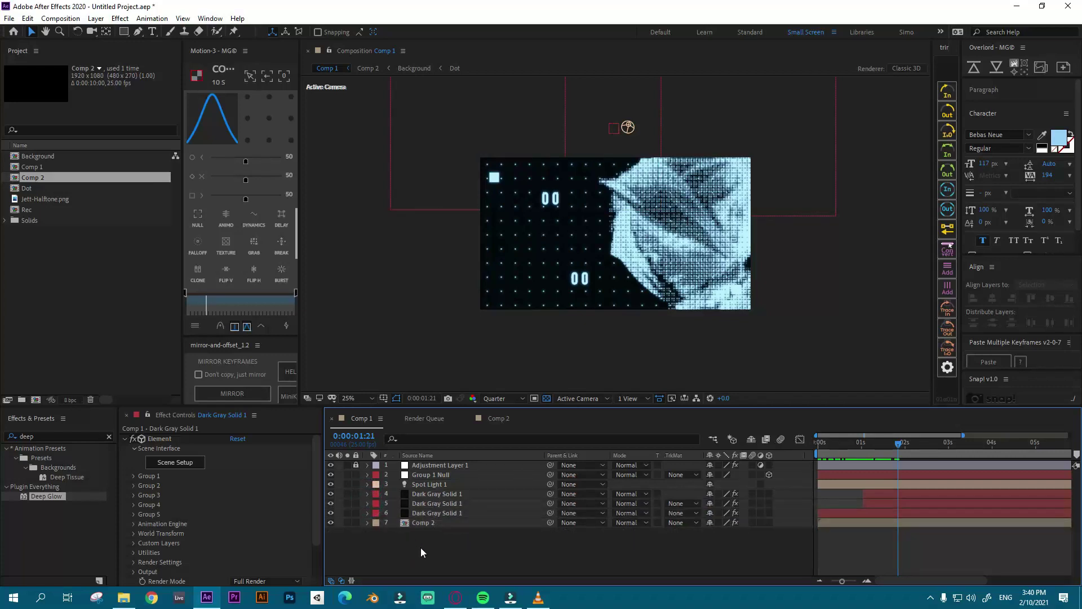
Step: Add a FOX text layer over the dark area of the composition and colour it white (FEFFFF)
click(152, 31)
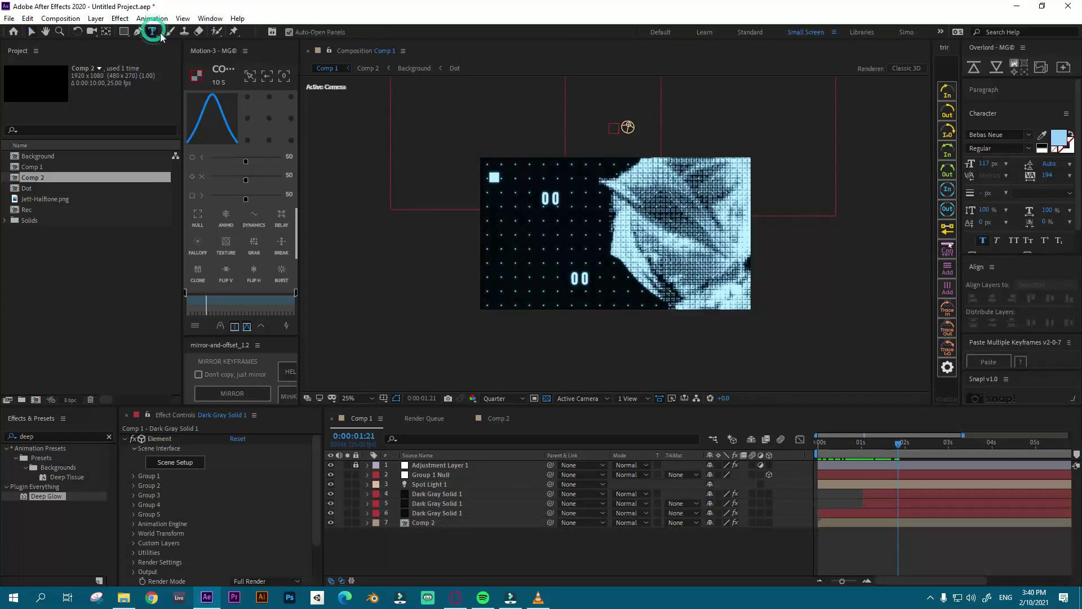
click(563, 252)
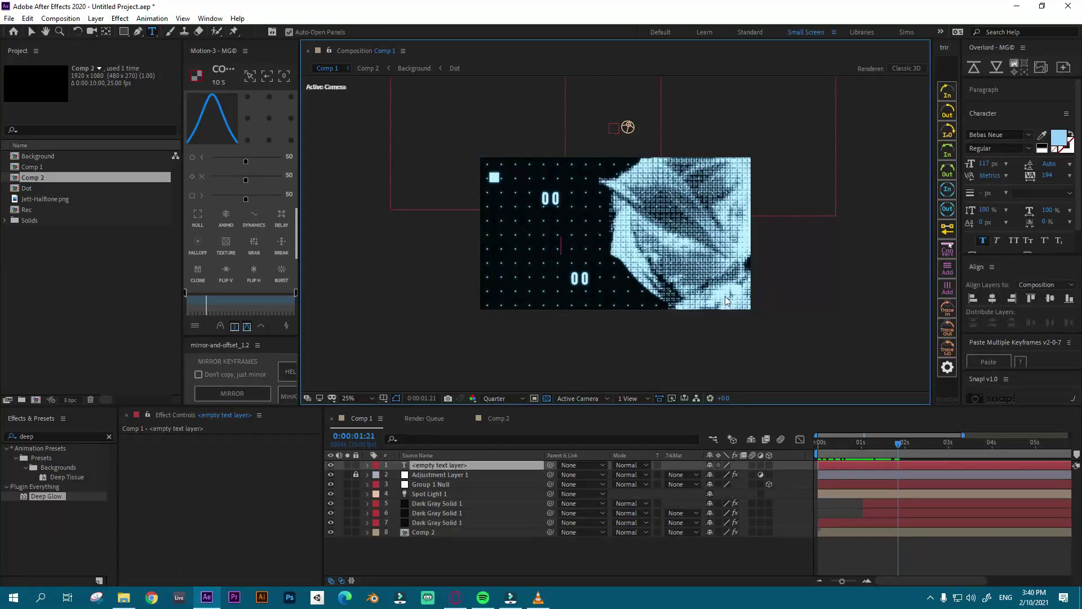
text(FOX)
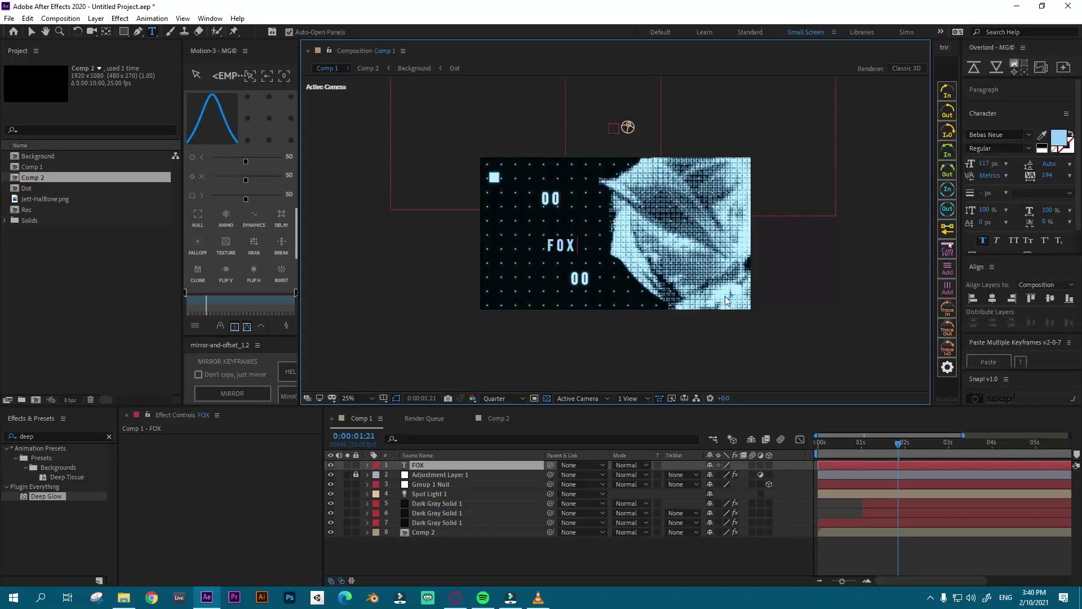
key(ctrl+a)
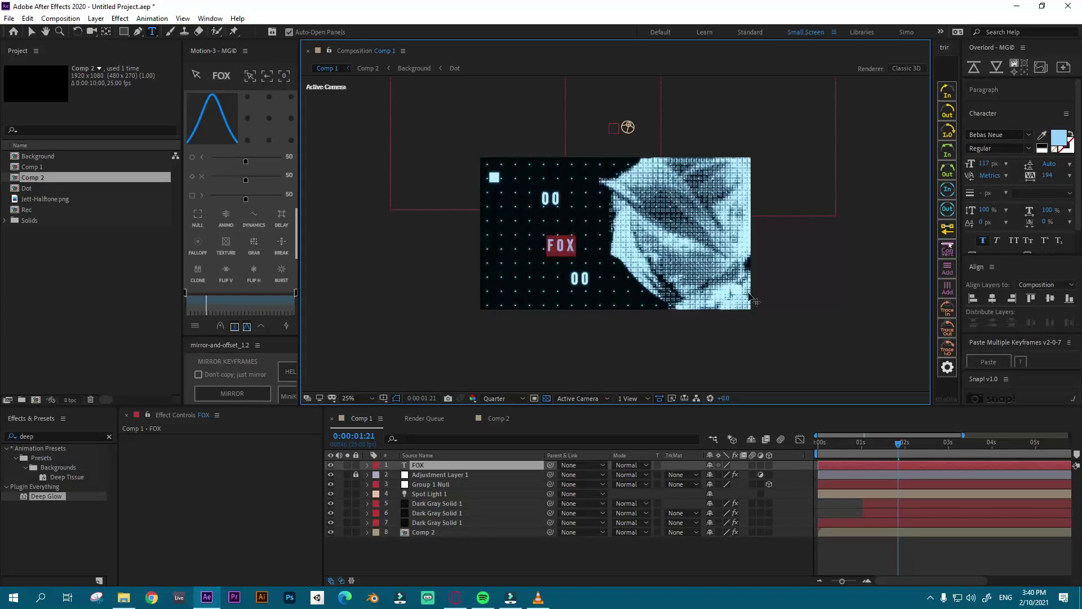
click(1059, 138)
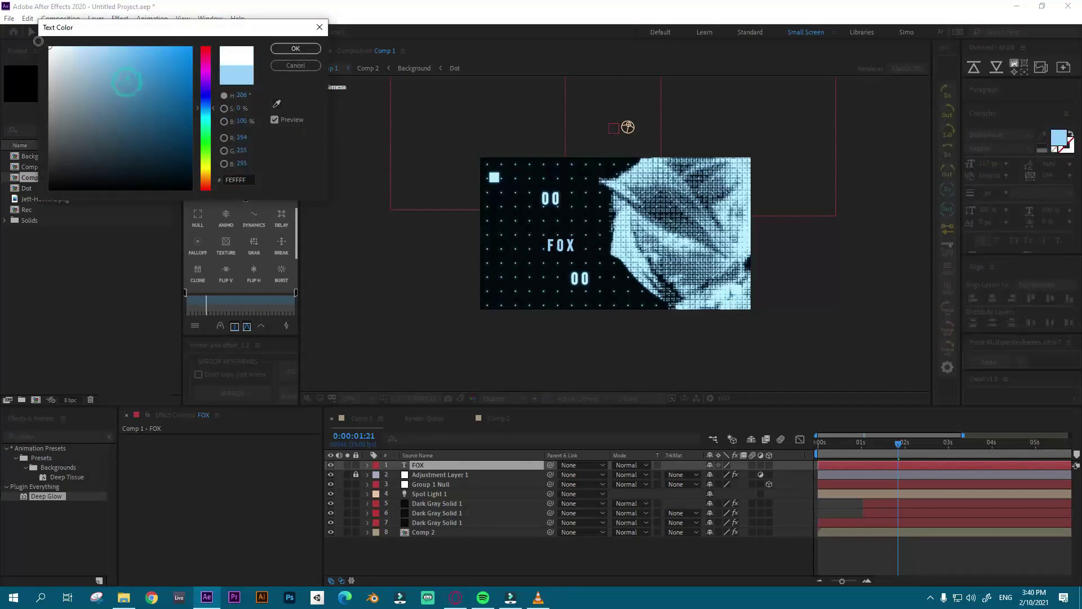
drag(39, 41, 39, 42)
click(290, 49)
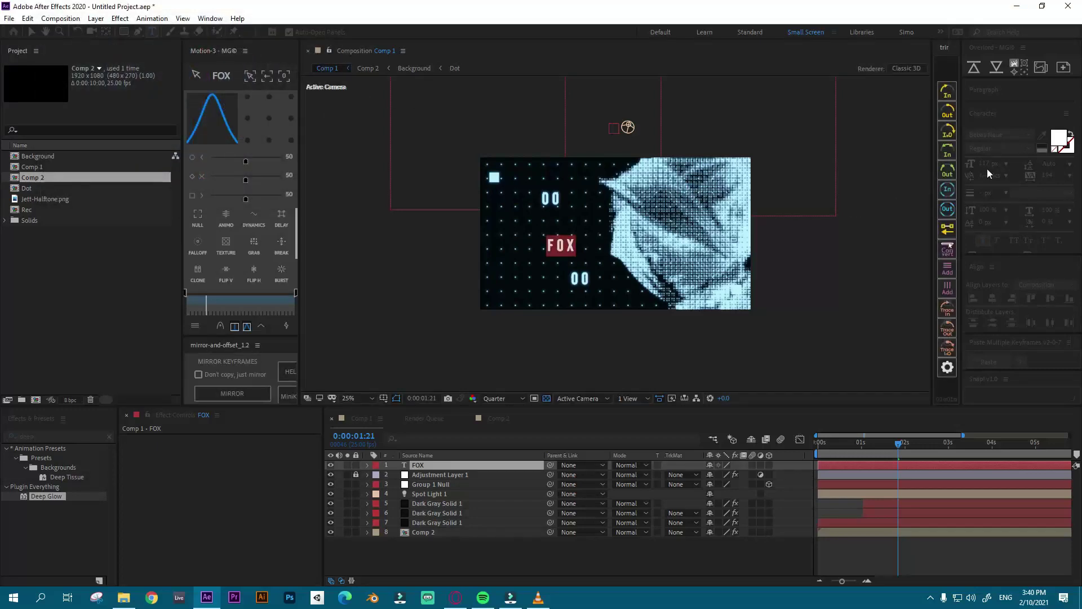
Step: Set the FOX text to Montserrat Black at 271 px with a tracking of -34
click(999, 135)
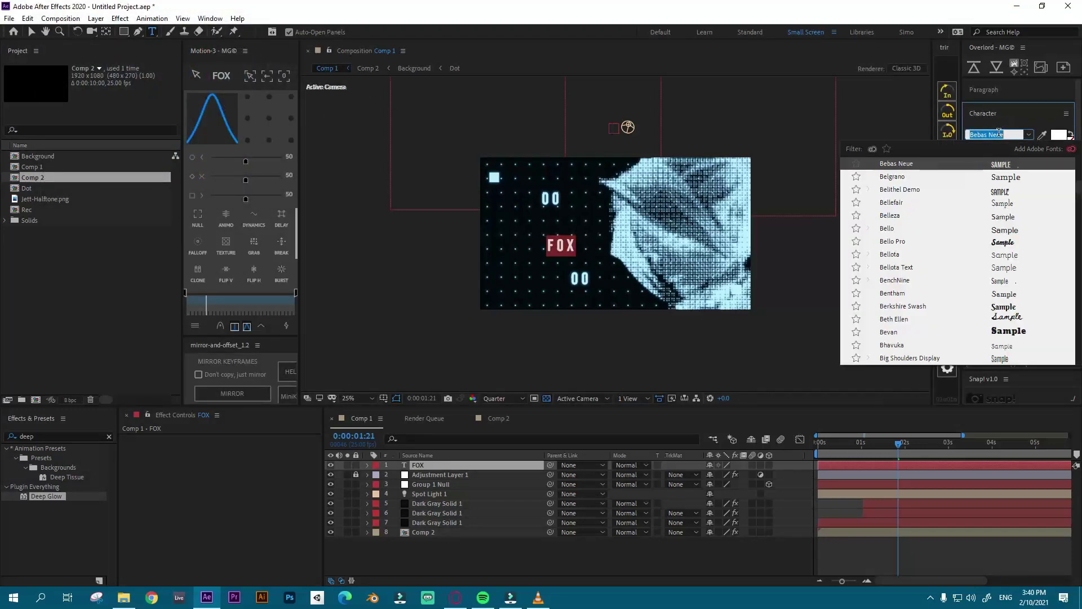
text(mon)
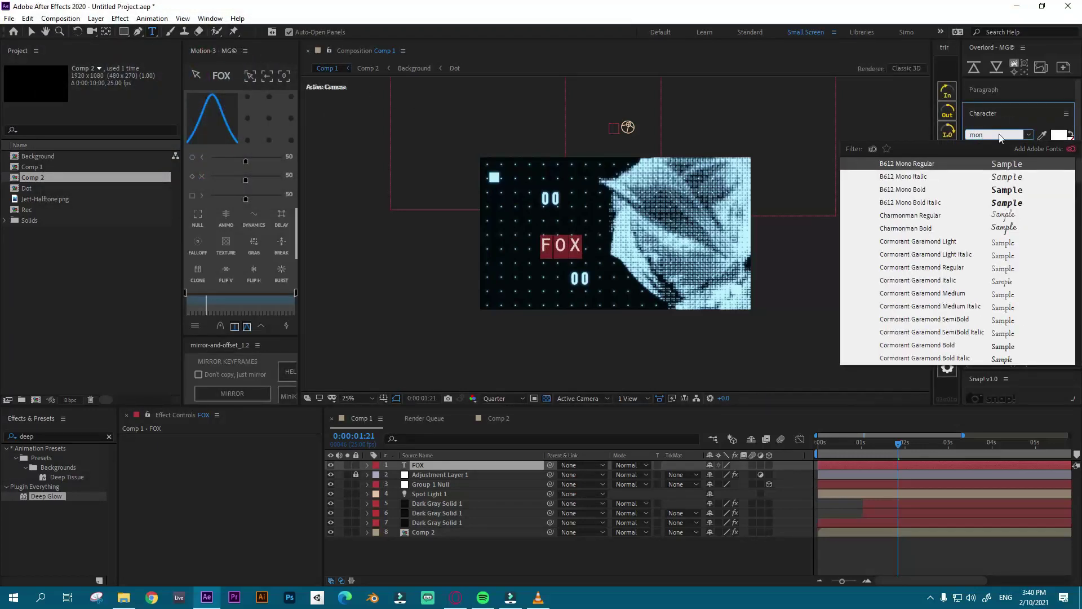
text(ts)
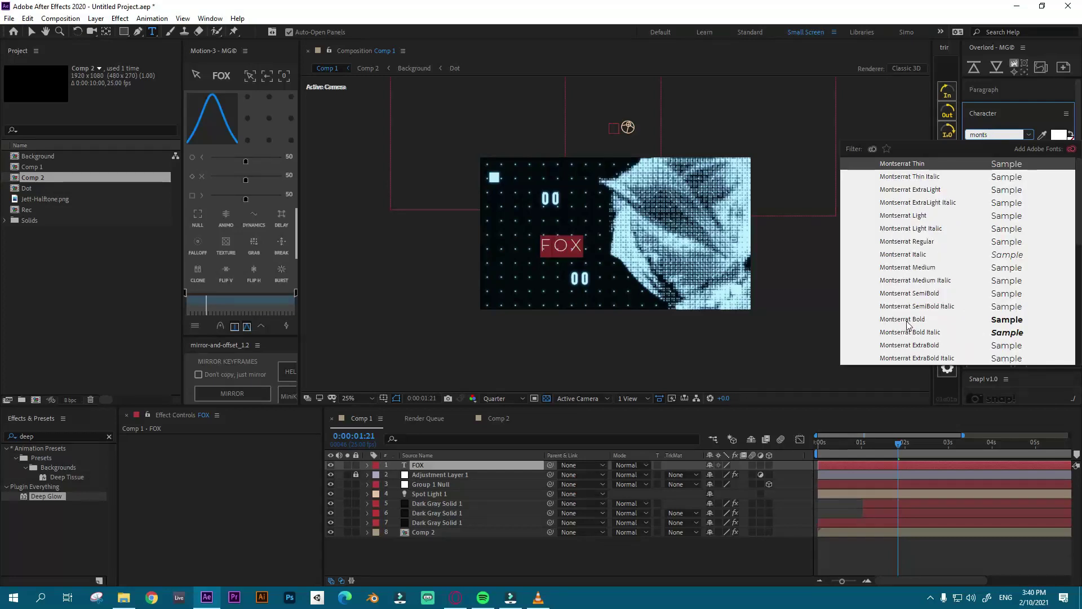
click(907, 325)
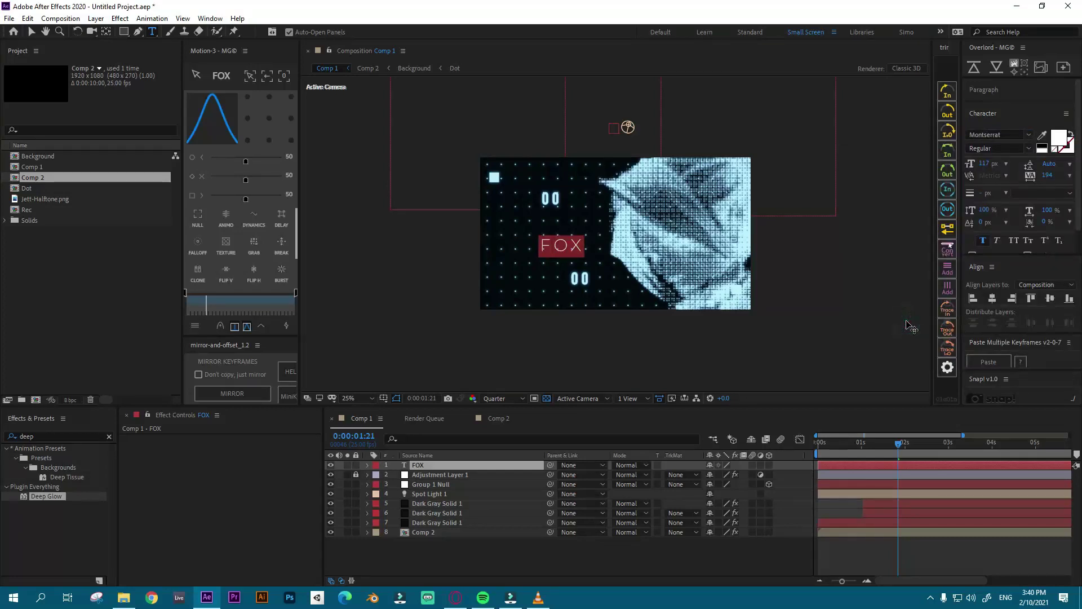
click(1028, 147)
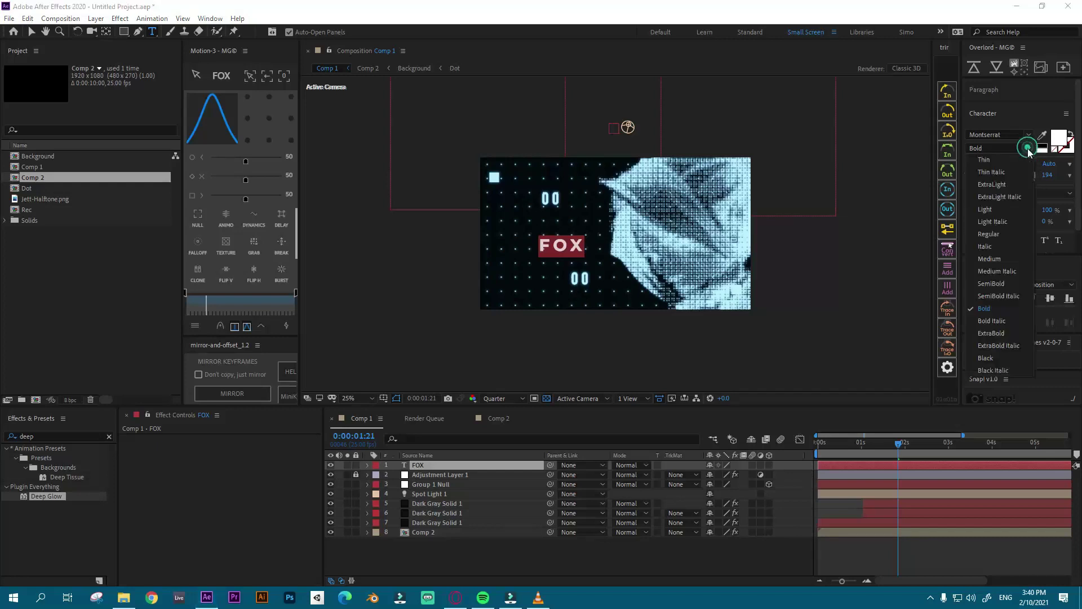
click(996, 357)
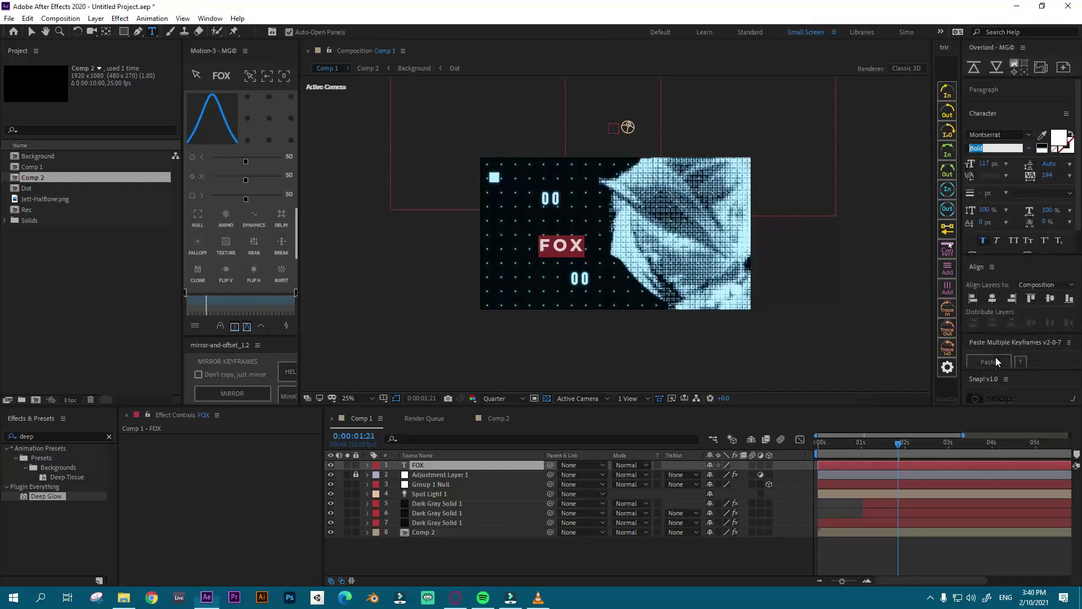
drag(984, 164, 3, 170)
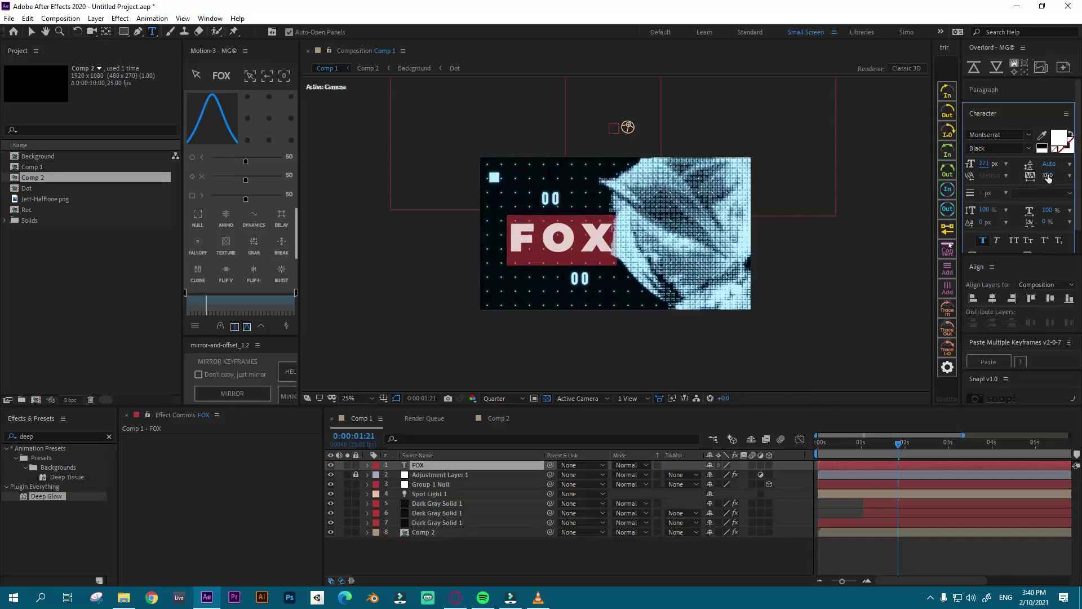
drag(1049, 177, 931, 184)
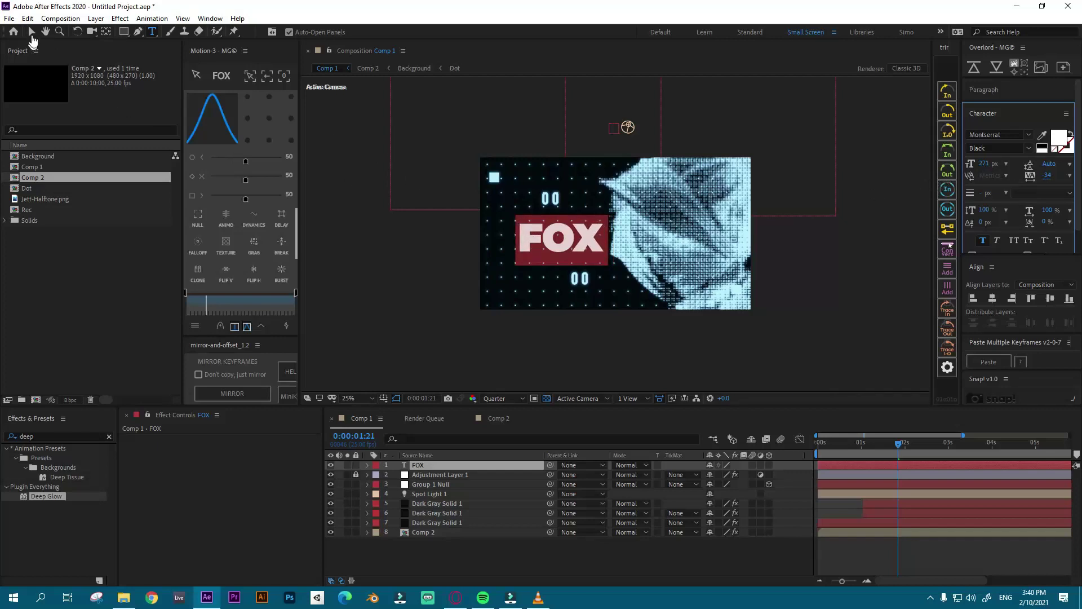
Step: Centre the FOX text horizontally and vertically in the composition
click(32, 33)
drag(589, 237, 649, 240)
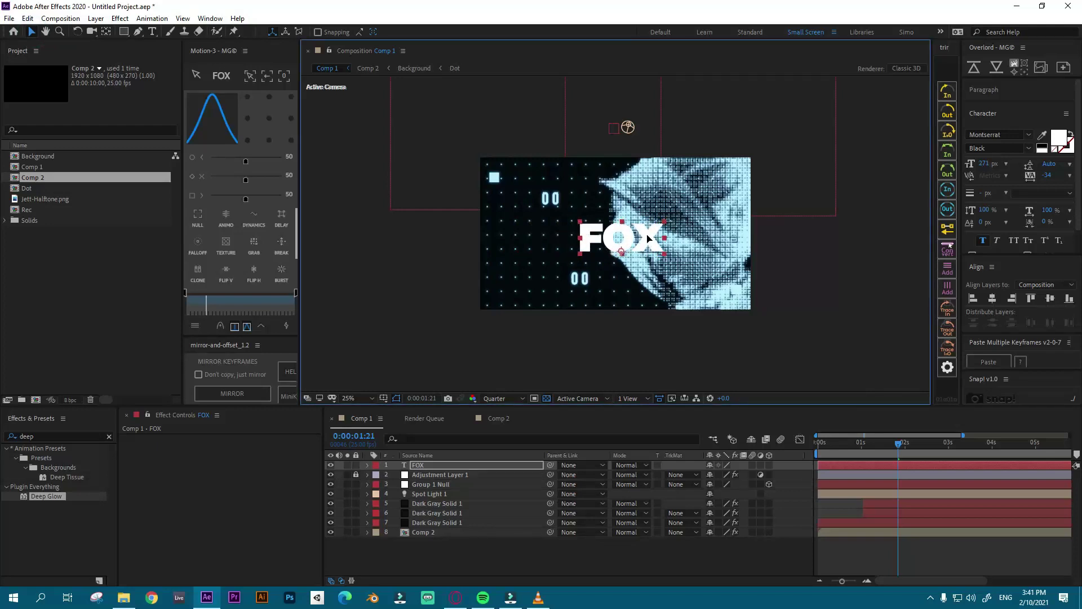
click(992, 298)
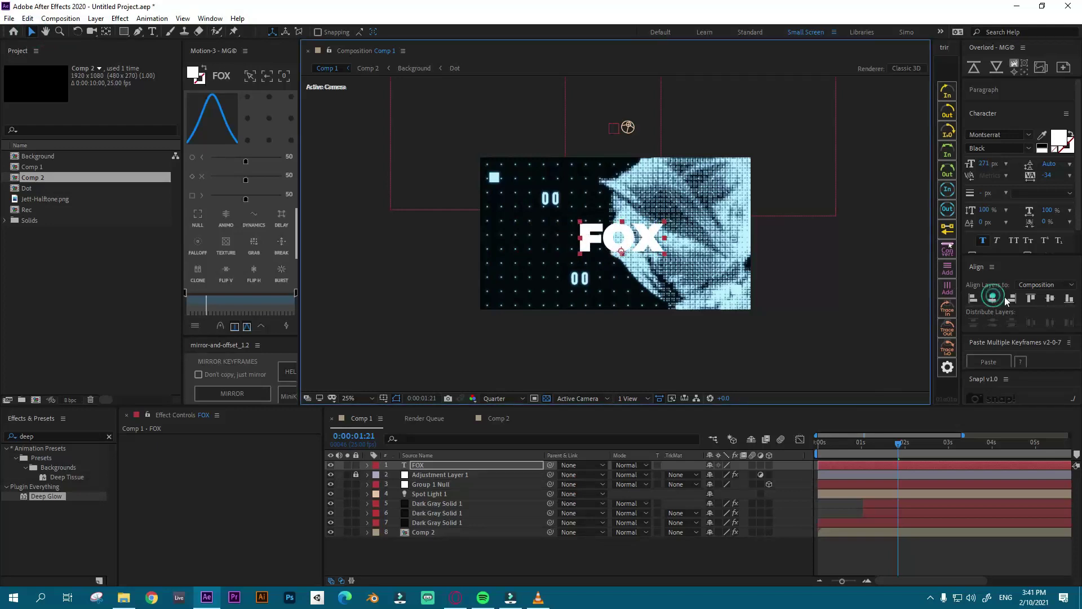
click(1050, 299)
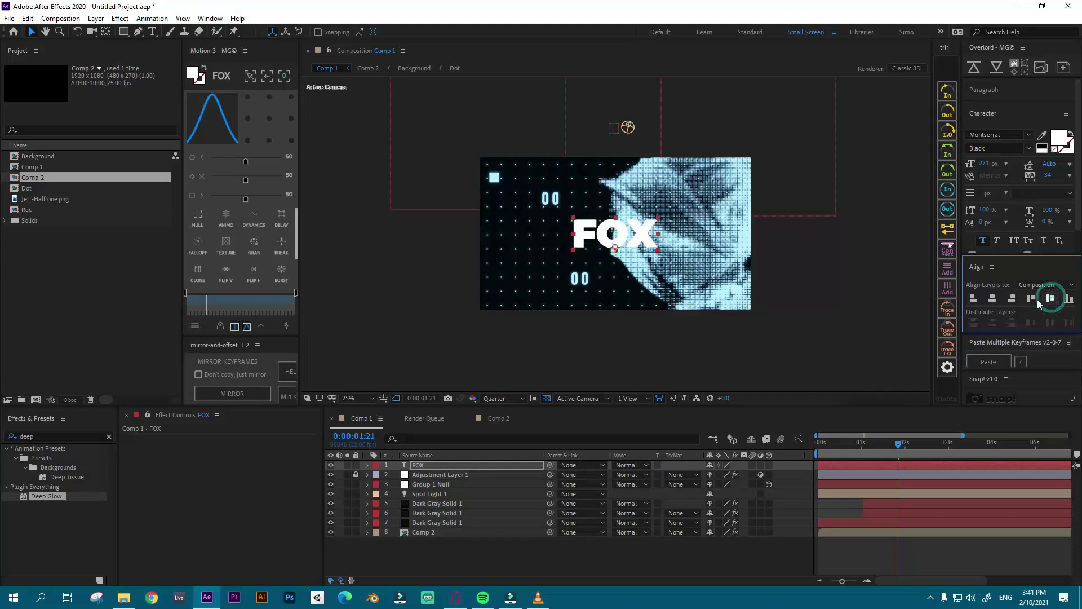
click(663, 540)
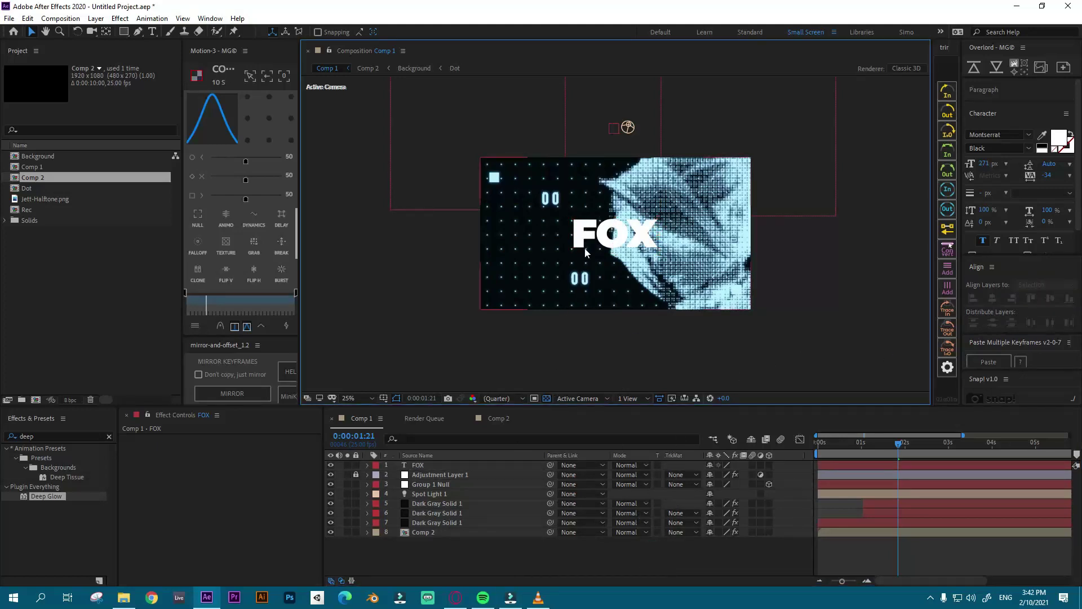
Step: Delete the letters OX from the text layer so that it contains only F
click(430, 466)
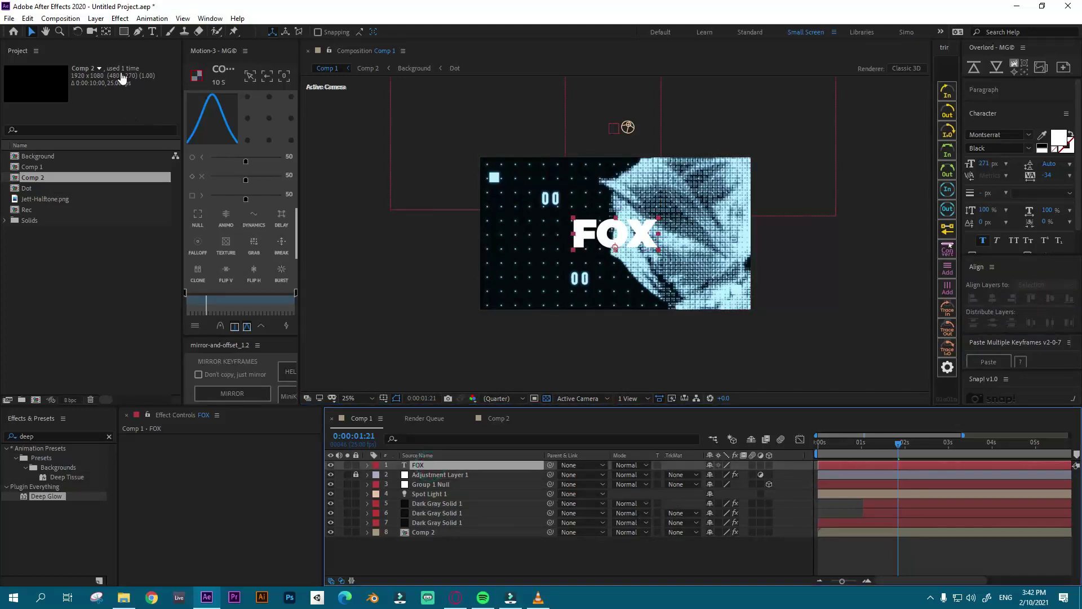
click(152, 31)
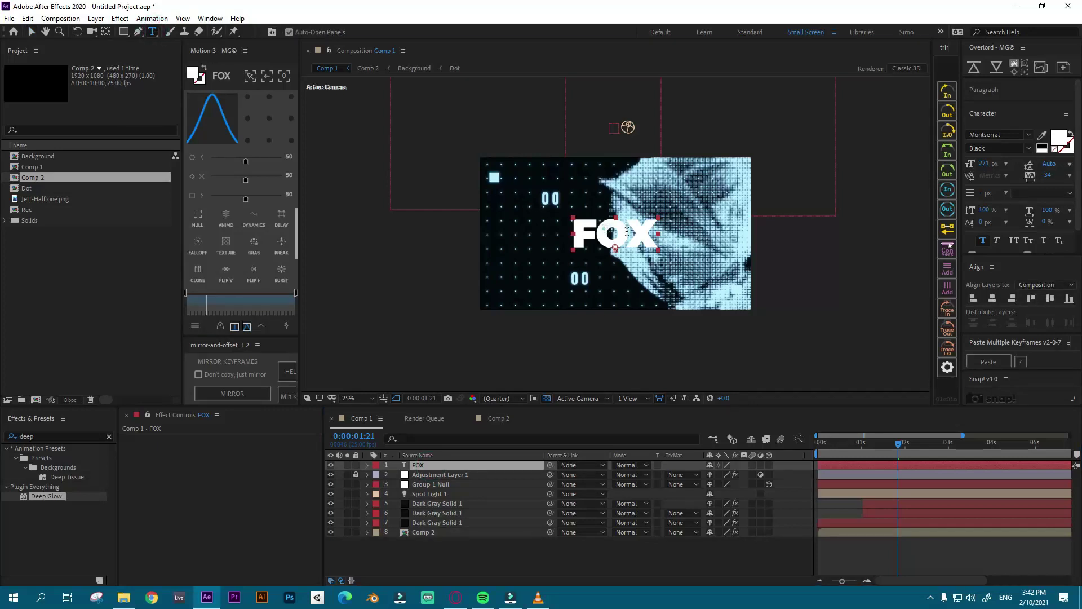
drag(596, 231, 719, 238)
key(BackSpace)
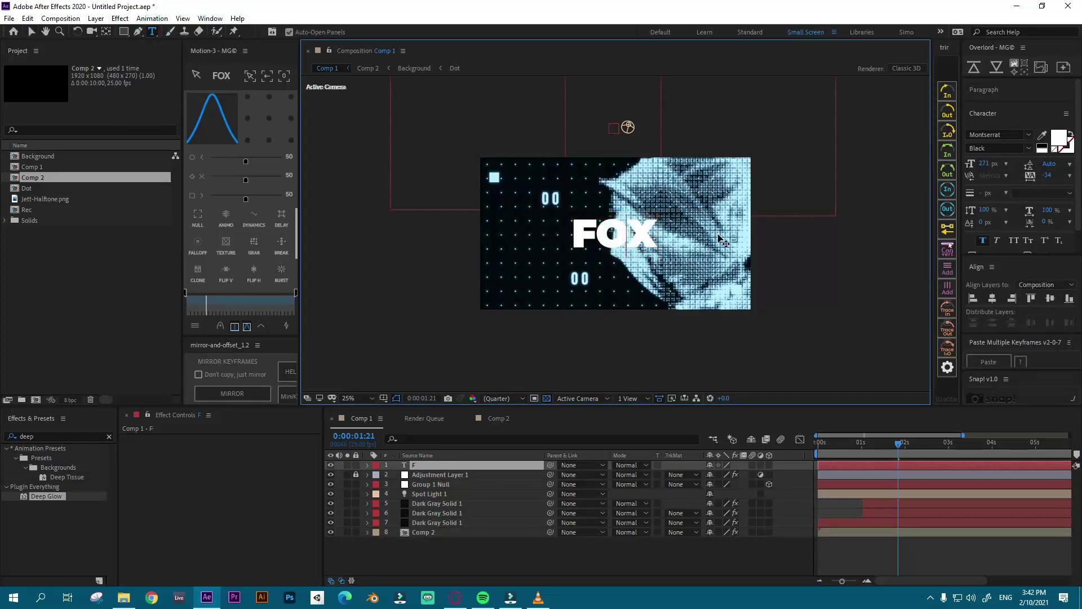
click(416, 463)
click(31, 31)
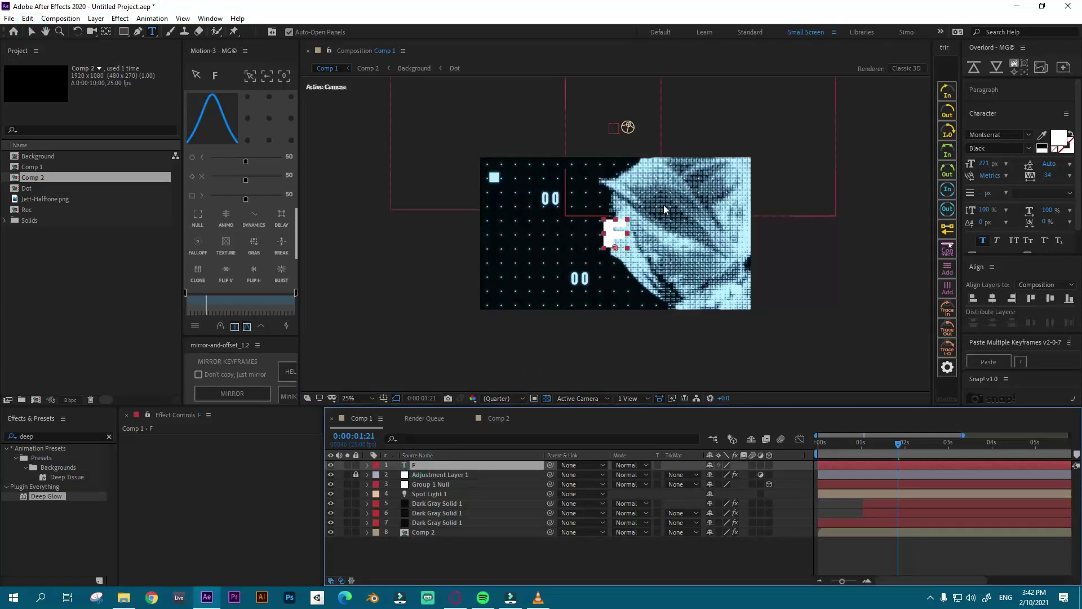
Step: Move the F left into the dark area between the two 00 labels and keyframe its position at 0:00:01:22
drag(611, 233, 570, 232)
key(Return)
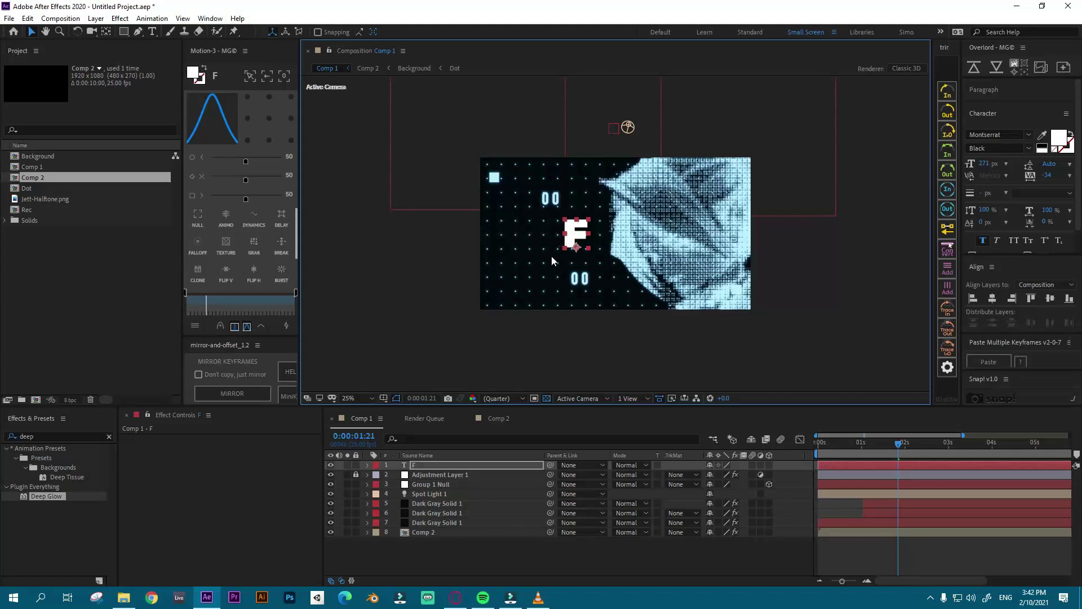
drag(869, 444, 900, 451)
click(417, 466)
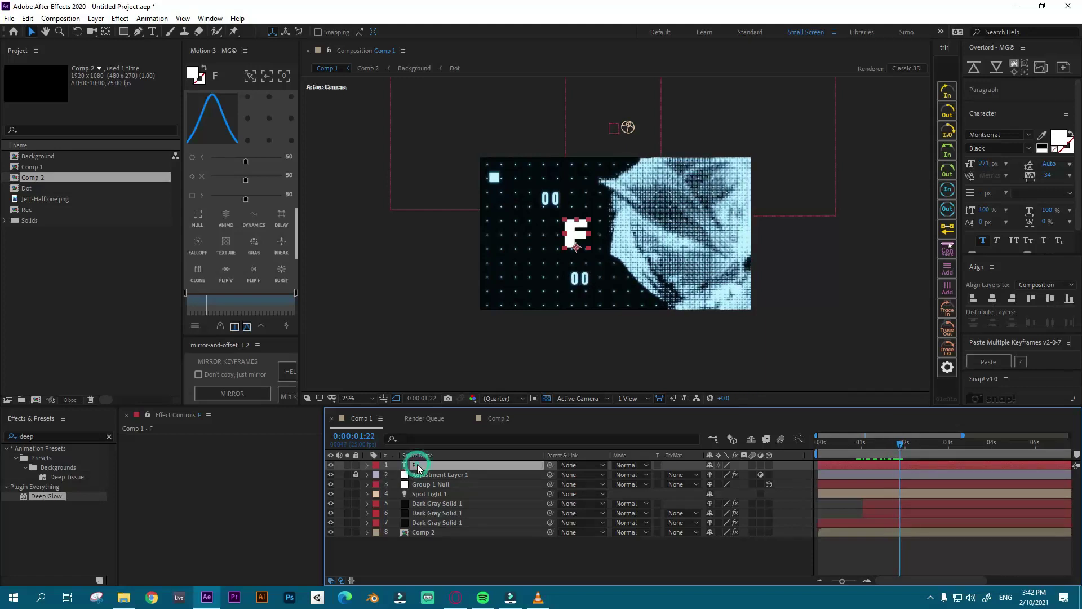
key(p)
click(396, 475)
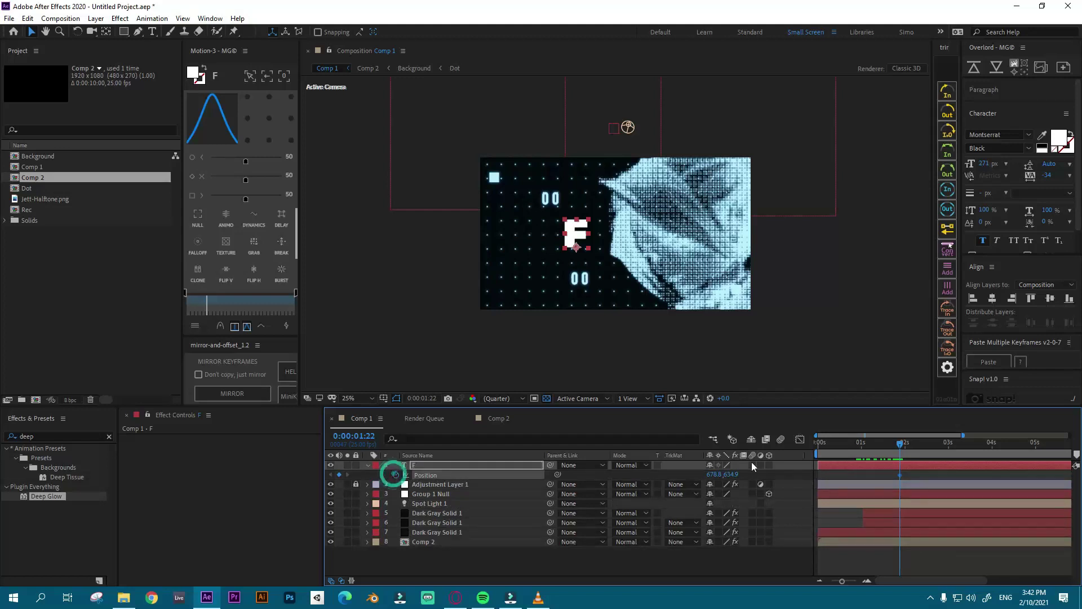
Step: Keyframe the F below the frame at 0:00:01:14 and ease both of its position keyframes
drag(898, 446, 886, 445)
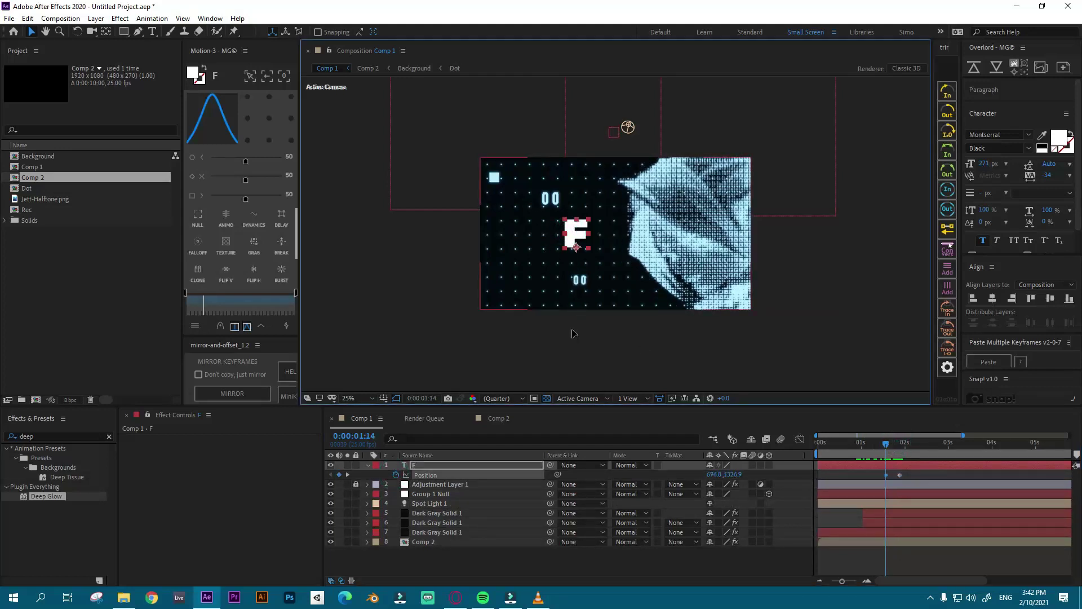
drag(570, 233, 568, 328)
drag(889, 445, 908, 444)
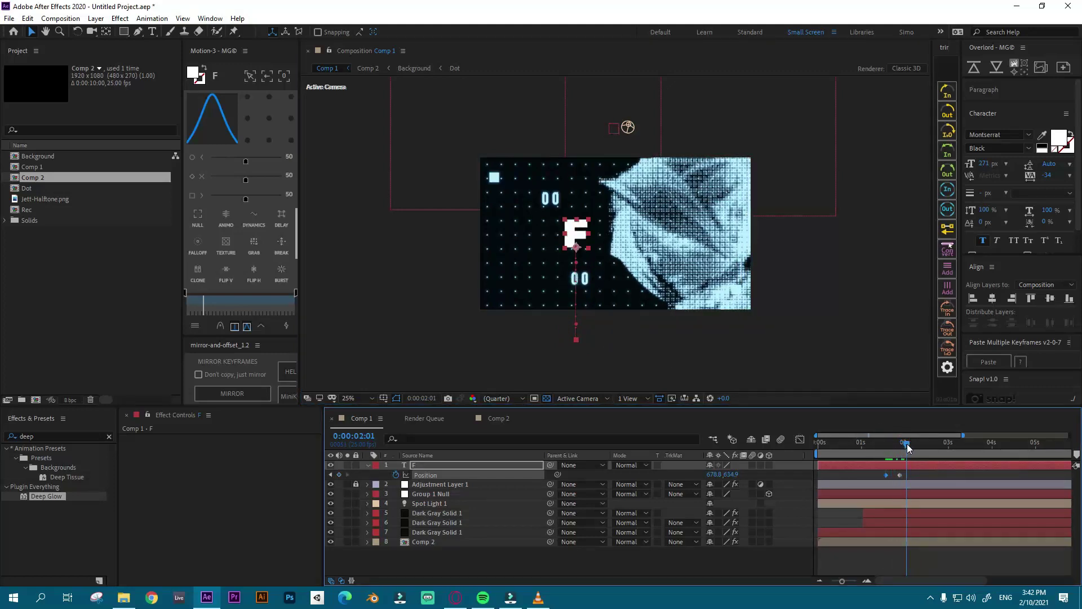
click(882, 480)
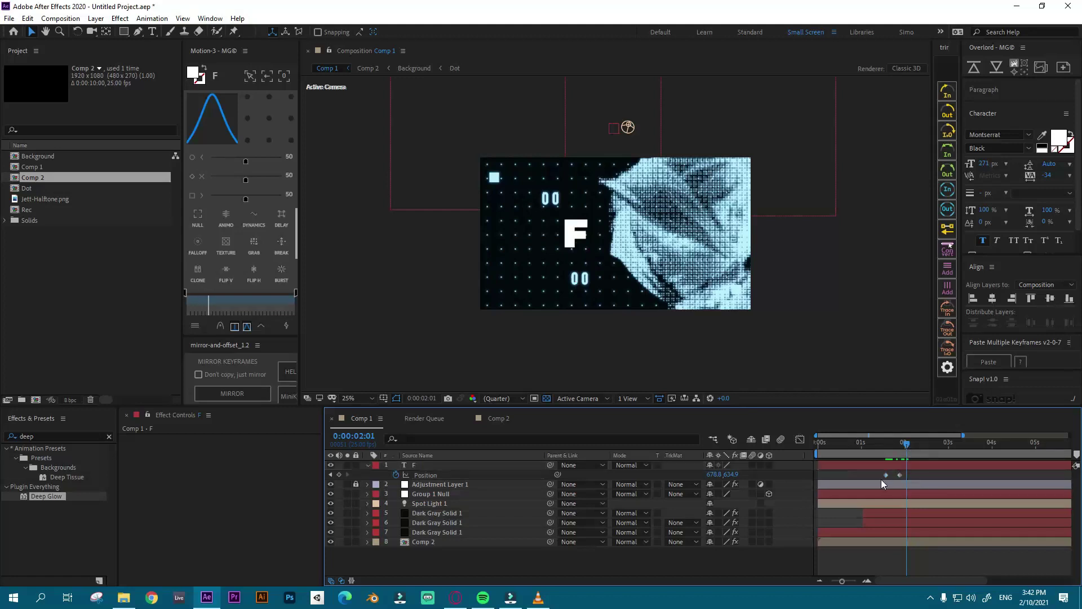
click(245, 327)
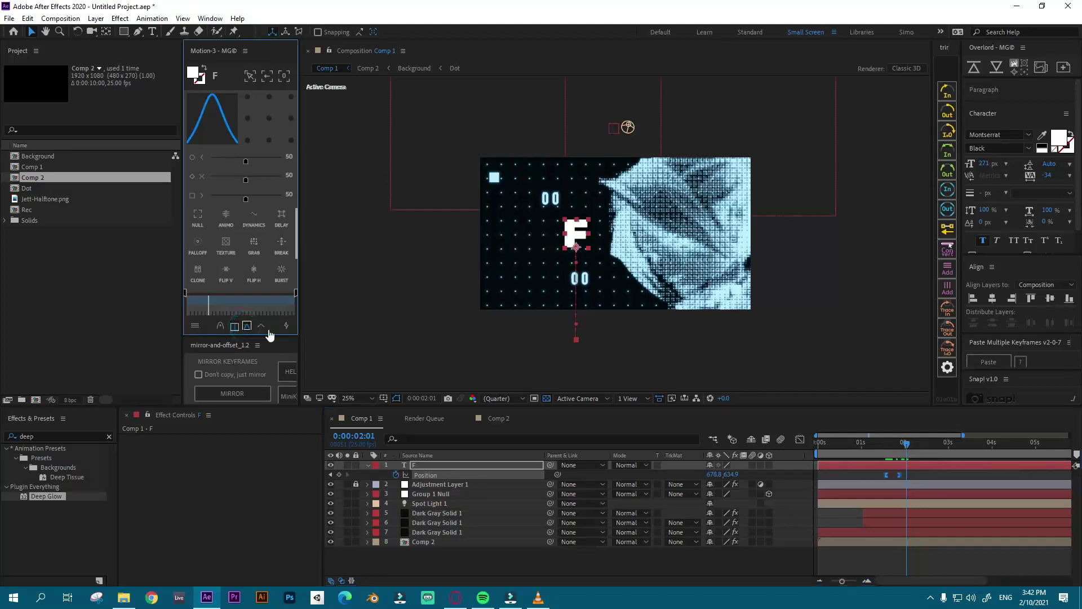
Step: Preview the F's rising animation from 0:00:01:05
click(871, 444)
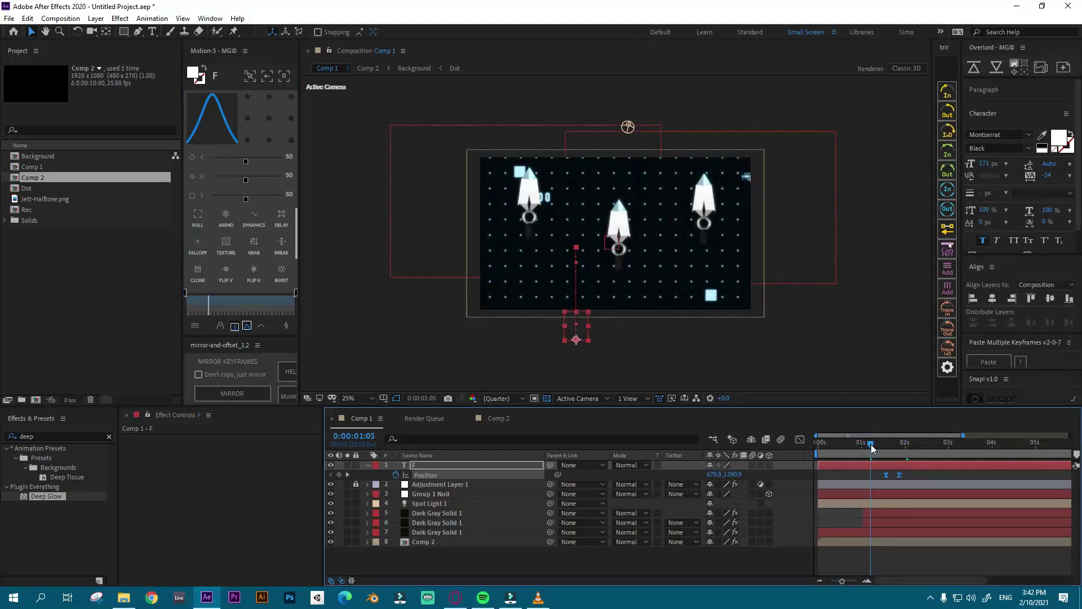
key(ctrl+shift+h)
key(space)
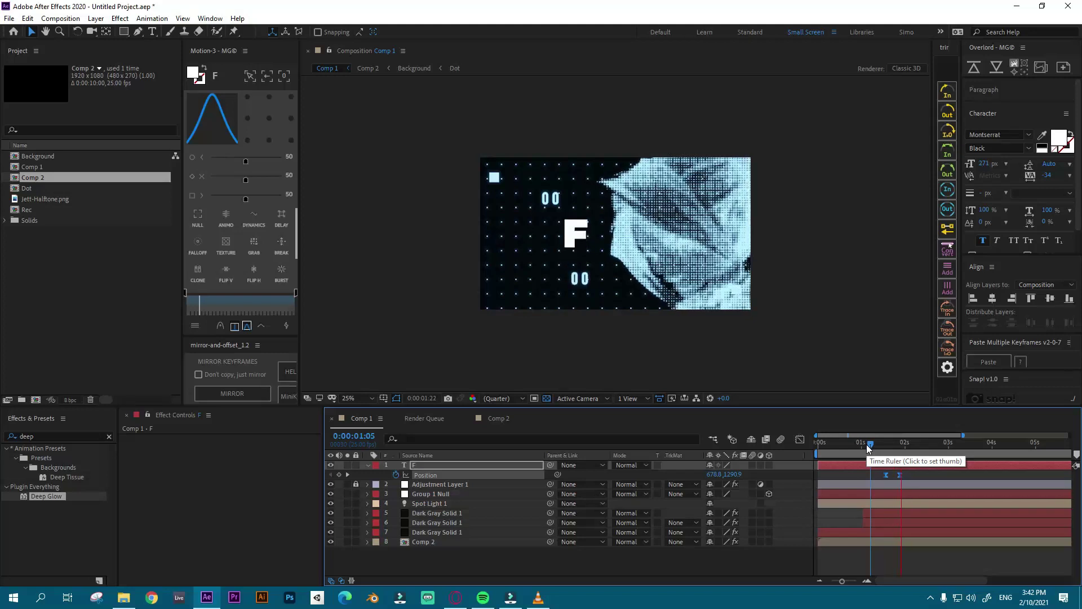
key(space)
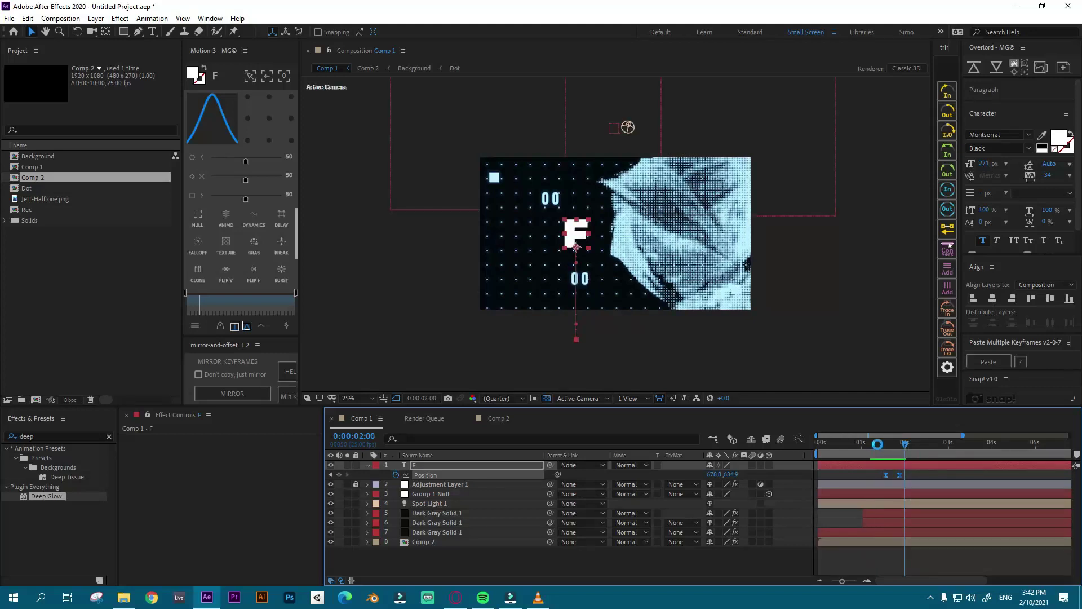
drag(877, 445, 912, 450)
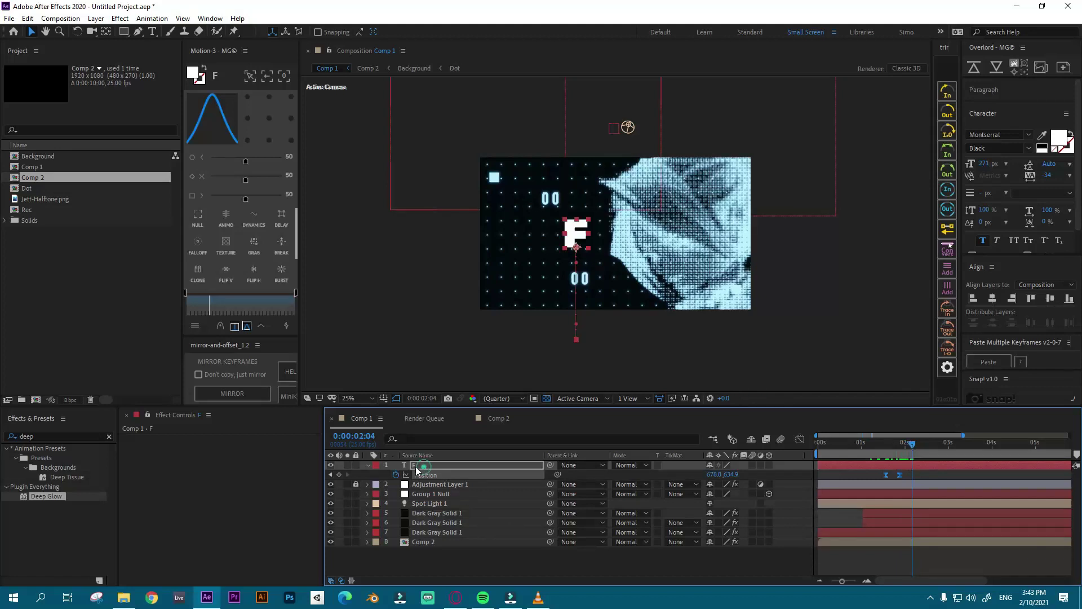
Step: Pre-compose the F text layer into a new composition named Letter1
click(368, 464)
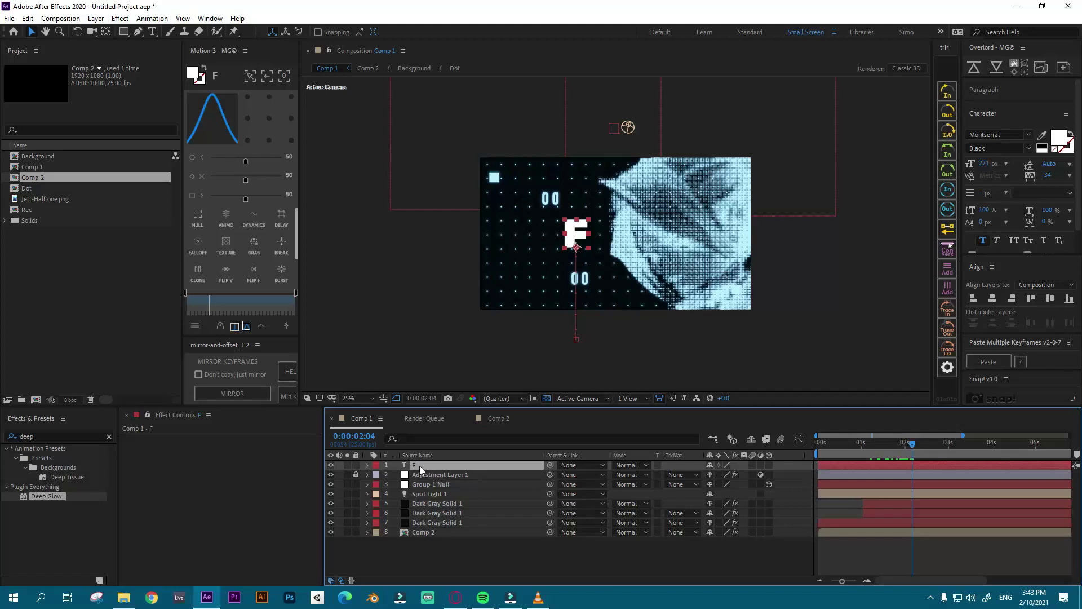
right_click(420, 466)
click(463, 420)
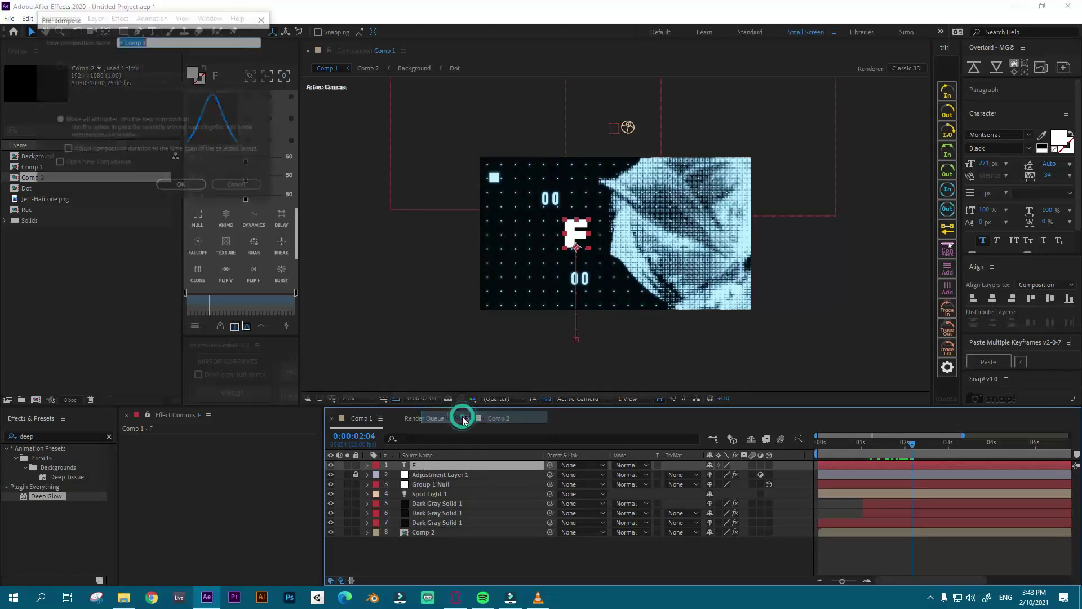
text(Letter1)
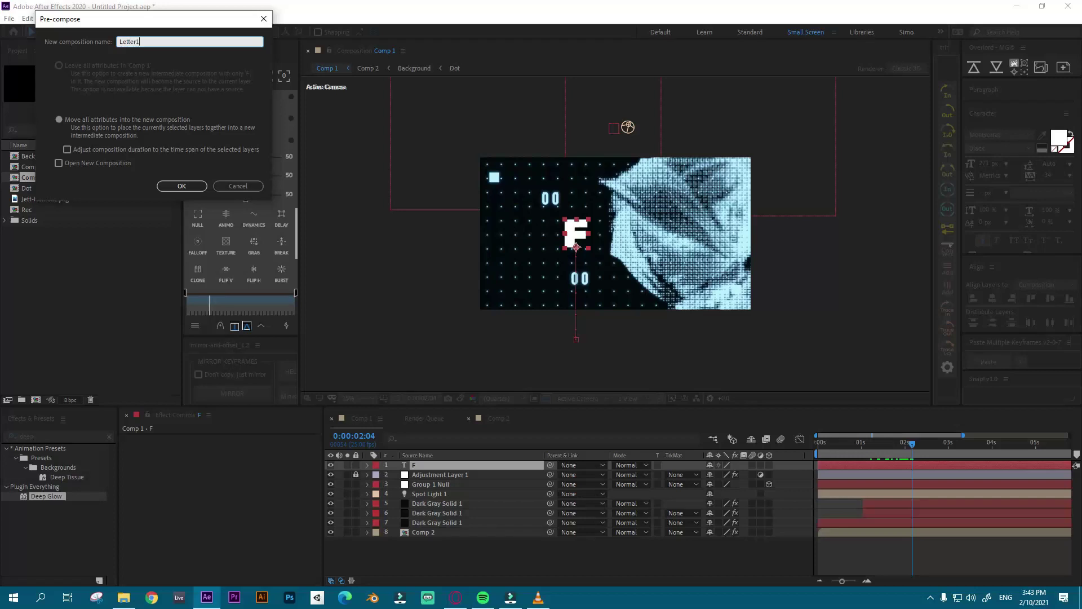
click(181, 186)
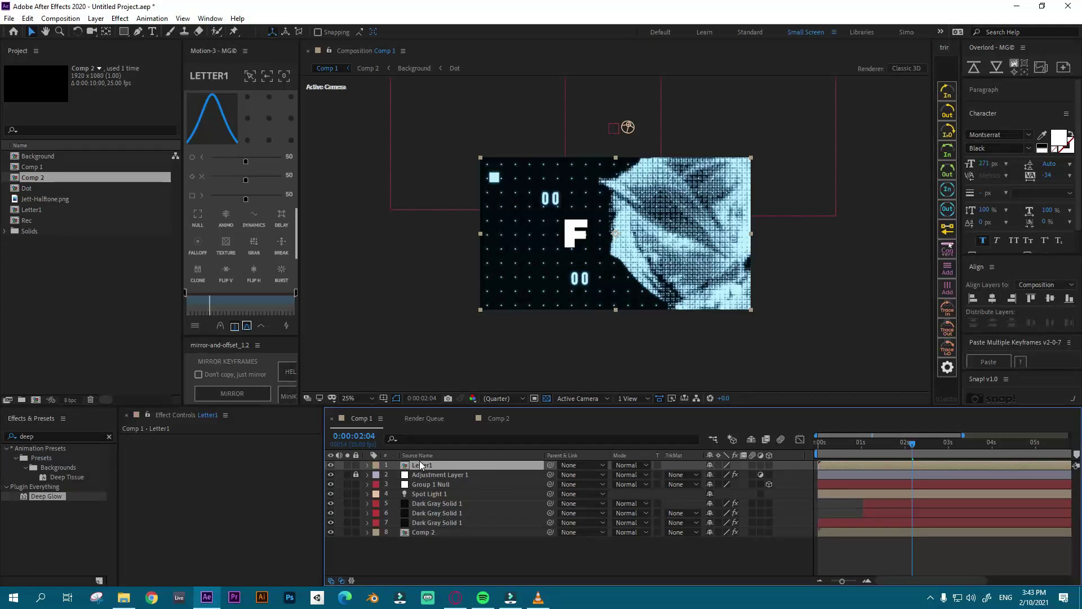
Step: Duplicate the Letter1 layer and shift the lower copy slightly downward so it shows beneath the white F
key(ctrl+d)
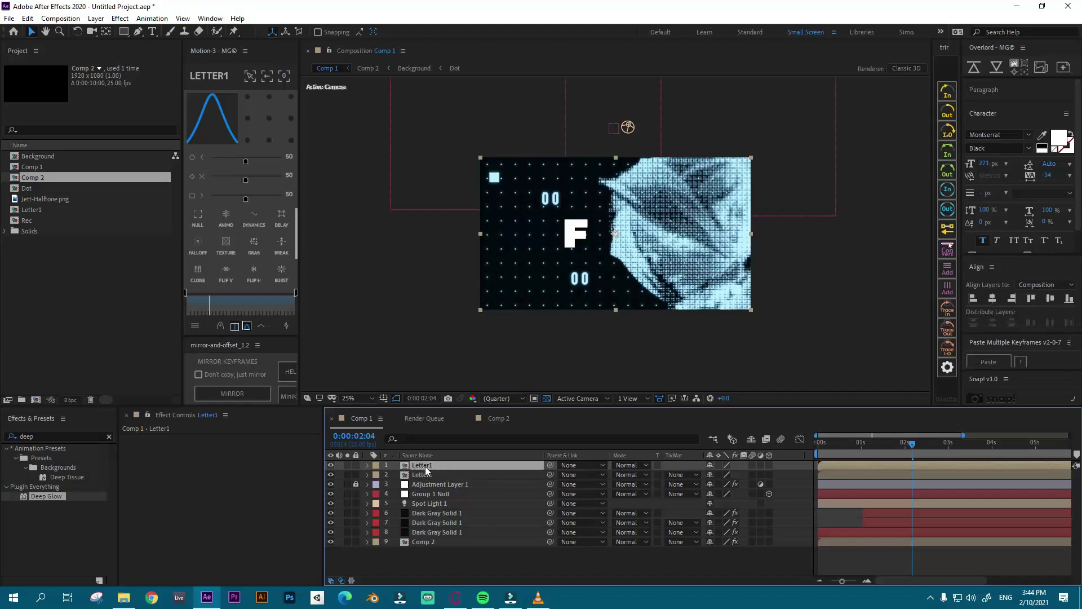
click(432, 475)
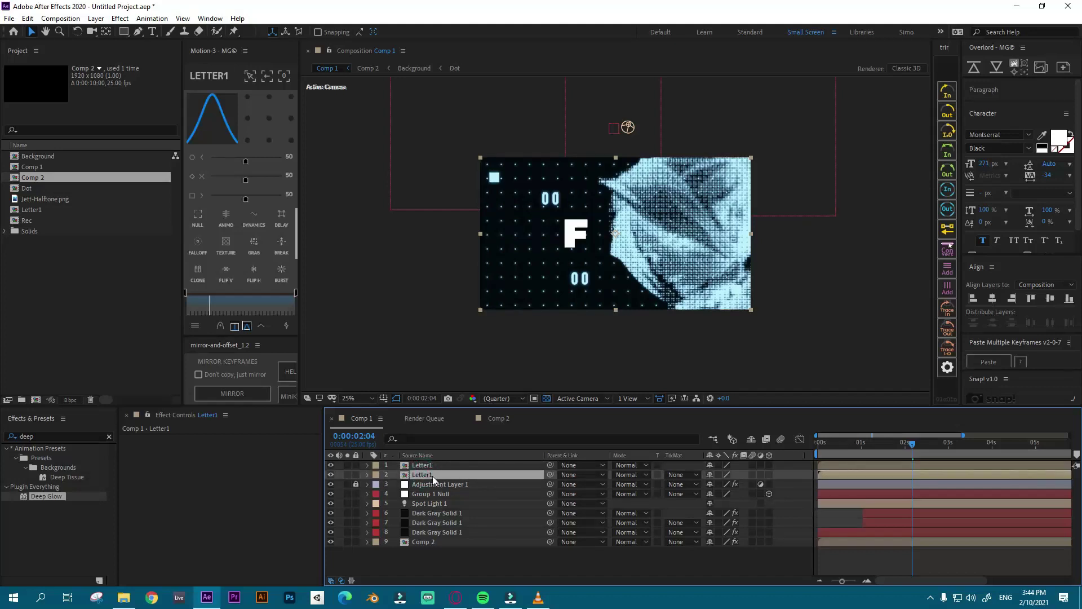
key(Return)
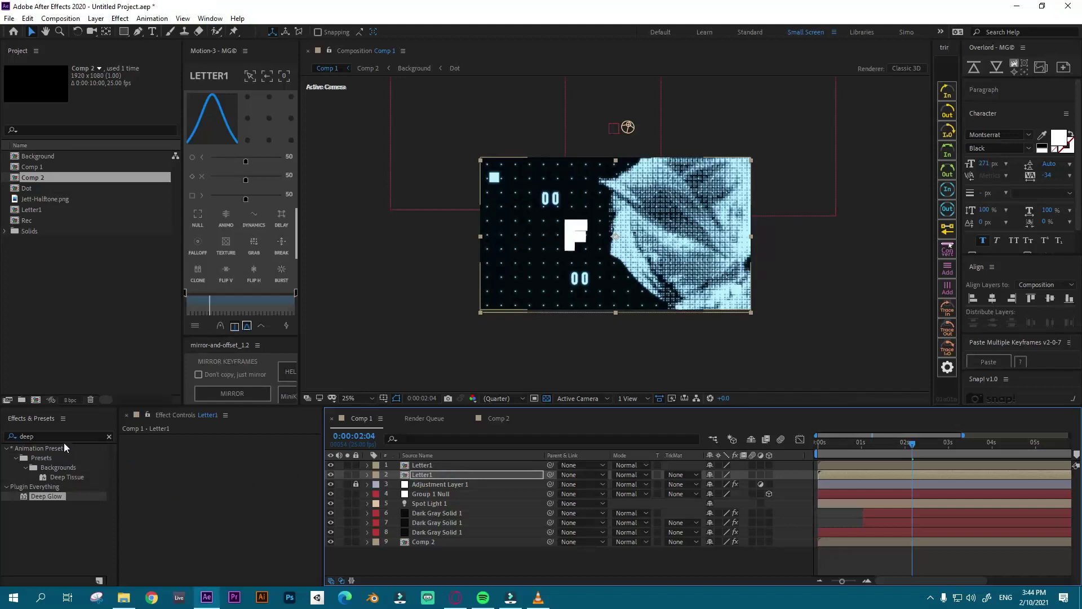
Step: Apply the Gradient Ramp effect to the lower Letter1 copy
click(25, 438)
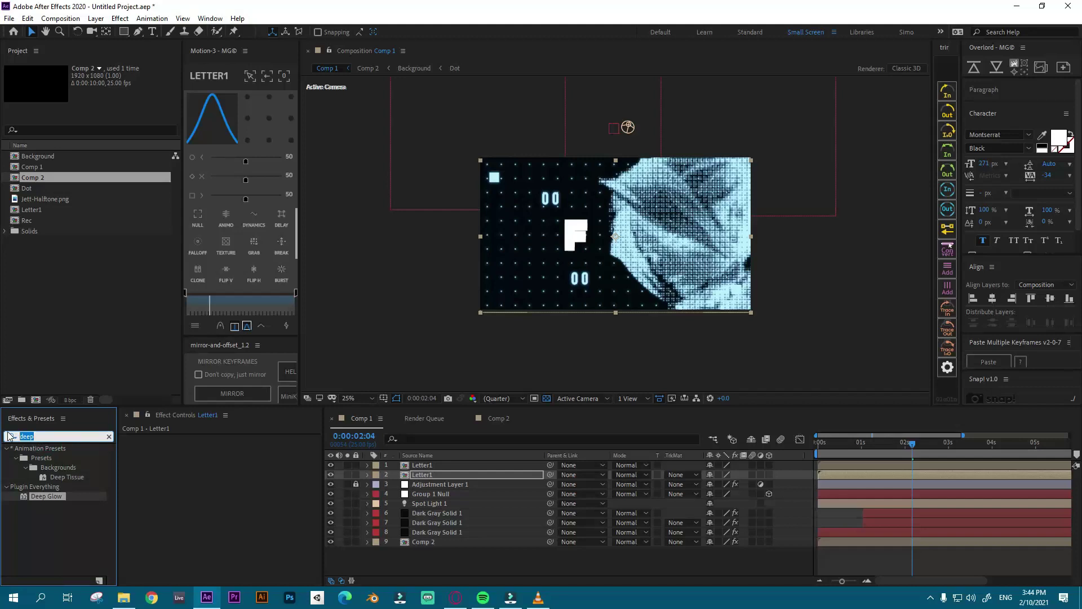
text(gradien)
drag(63, 505, 189, 465)
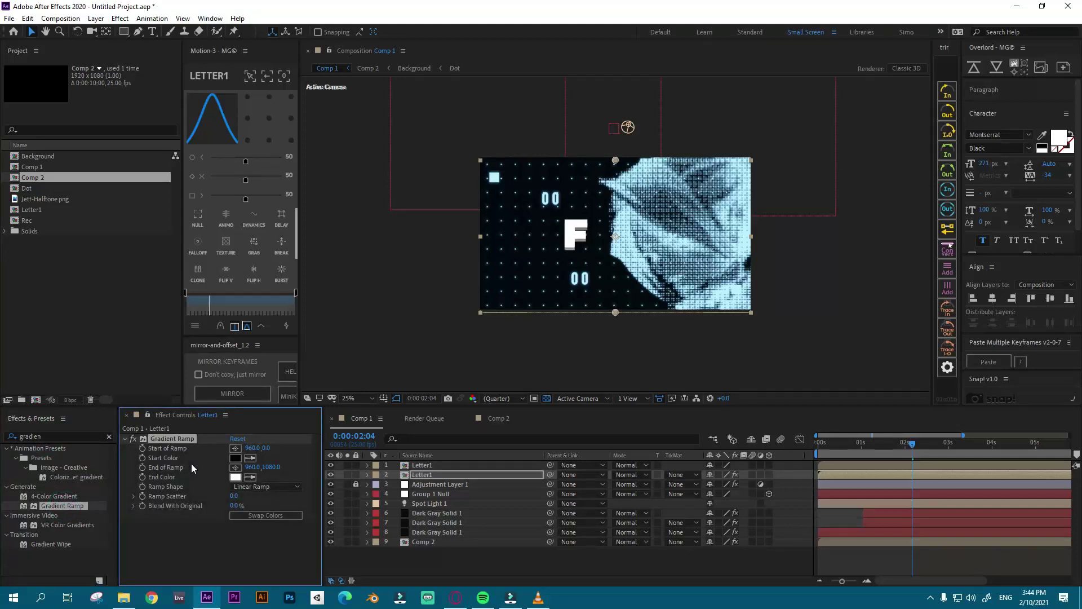
Step: Set the Gradient Ramp start colour on the lower Letter1 copy to blue (459BF2)
click(235, 458)
click(204, 102)
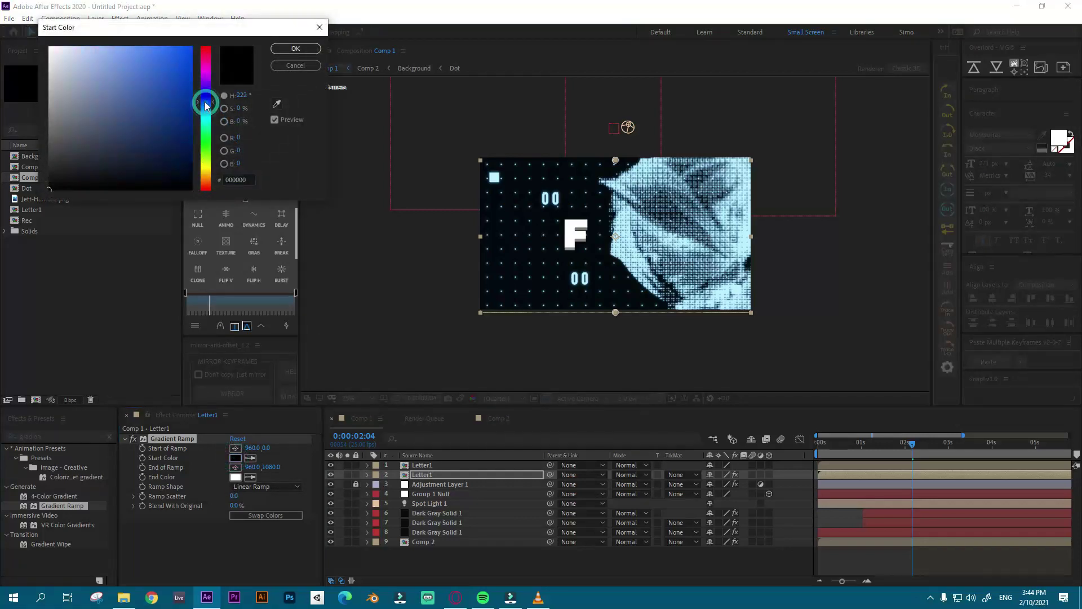
drag(171, 81, 151, 54)
click(208, 106)
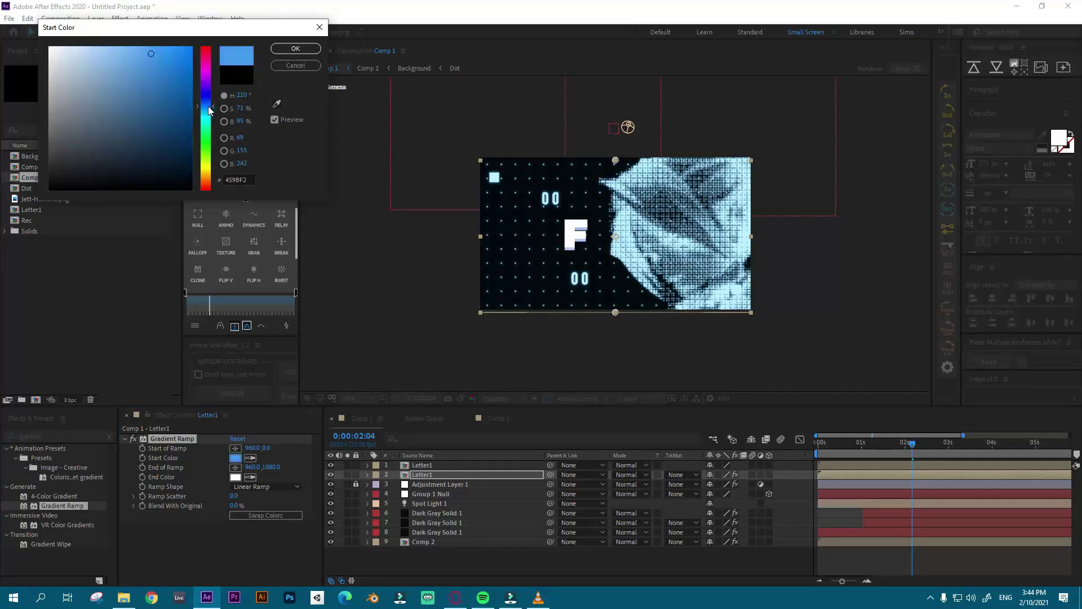
click(282, 50)
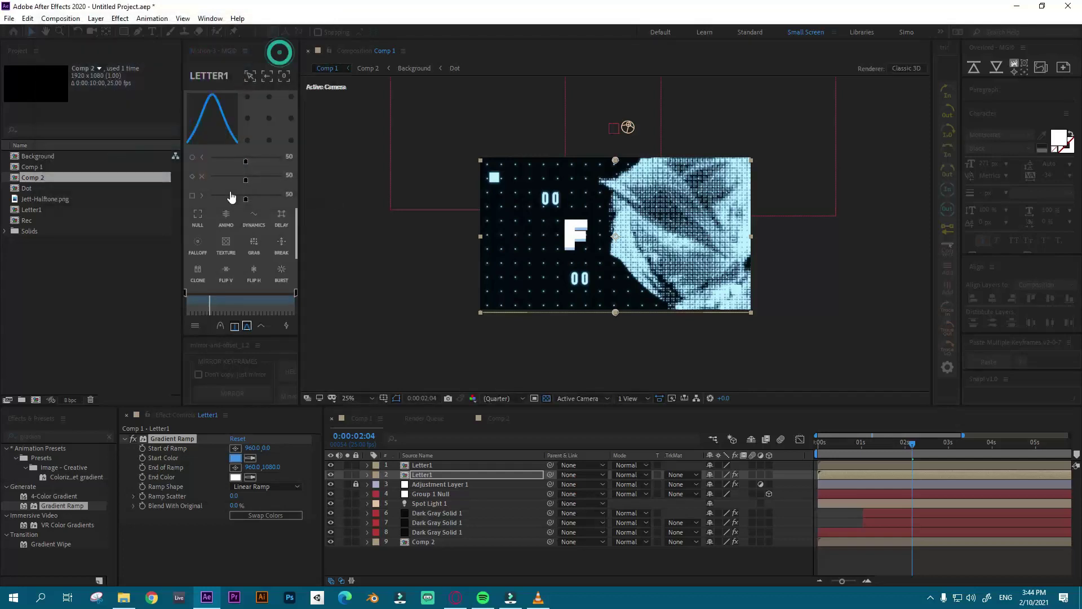
Step: Set the Gradient Ramp end colour to light blue (5EBCF7)
click(235, 477)
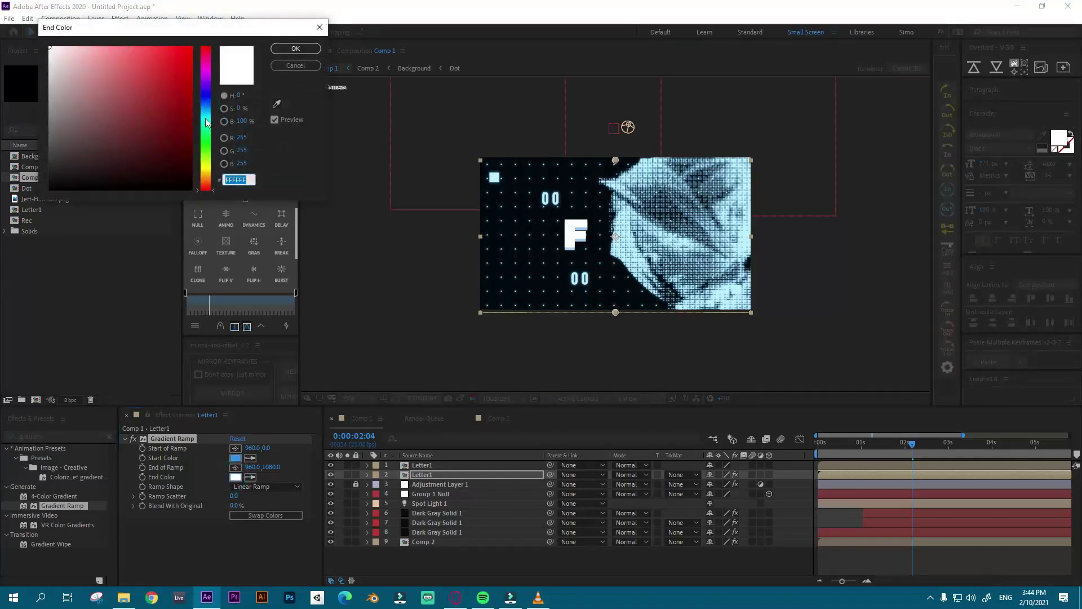
drag(206, 118, 208, 109)
drag(154, 63, 138, 50)
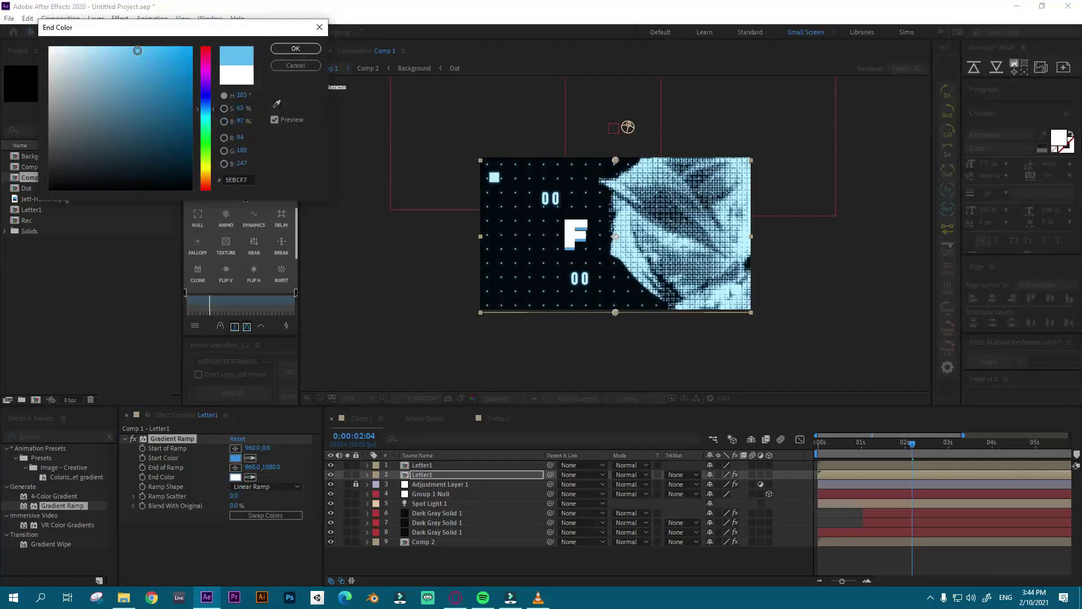
click(296, 49)
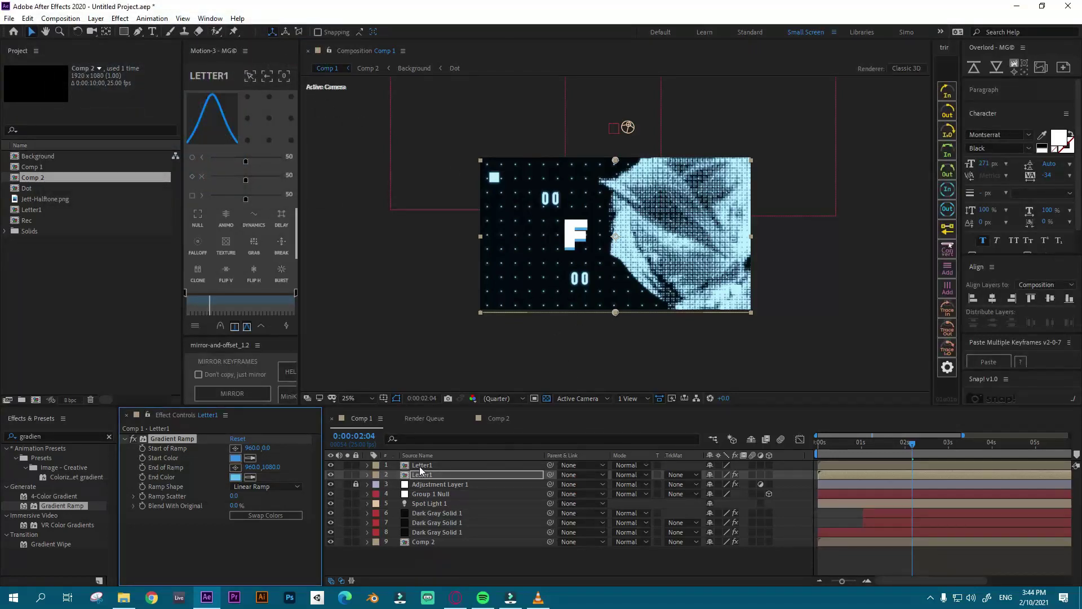
Step: Pre-compose both Letter1 layers together into a composition named Letter comp
click(421, 468)
click(425, 474)
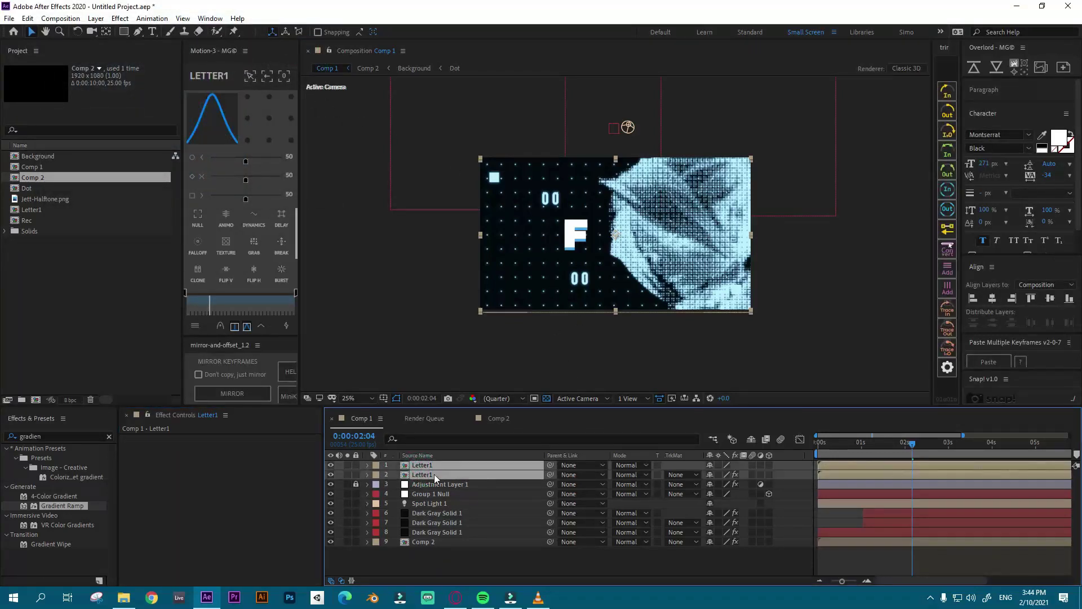
right_click(431, 466)
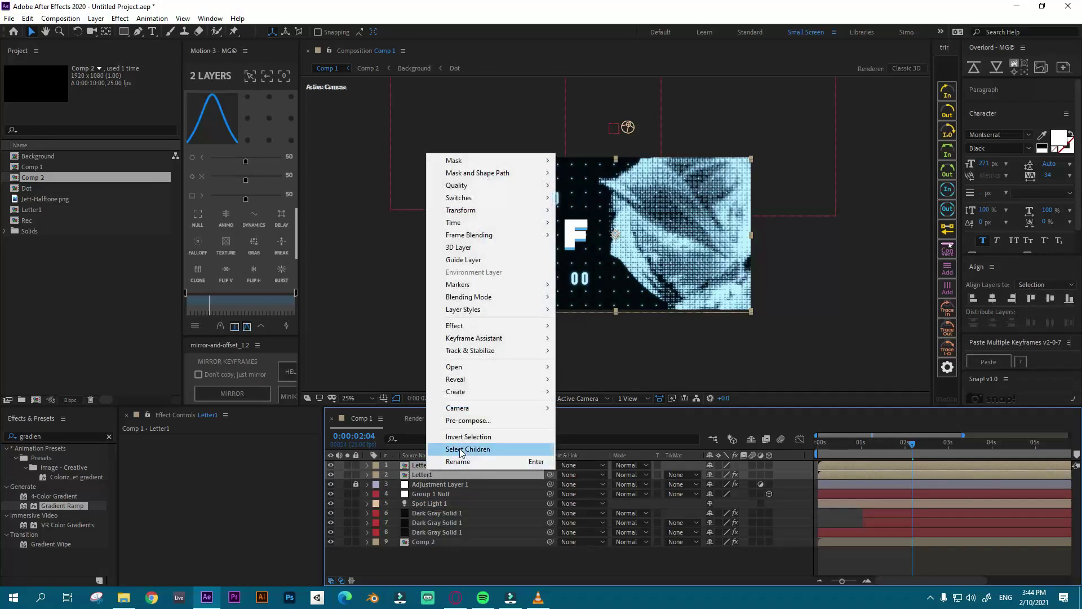
click(480, 421)
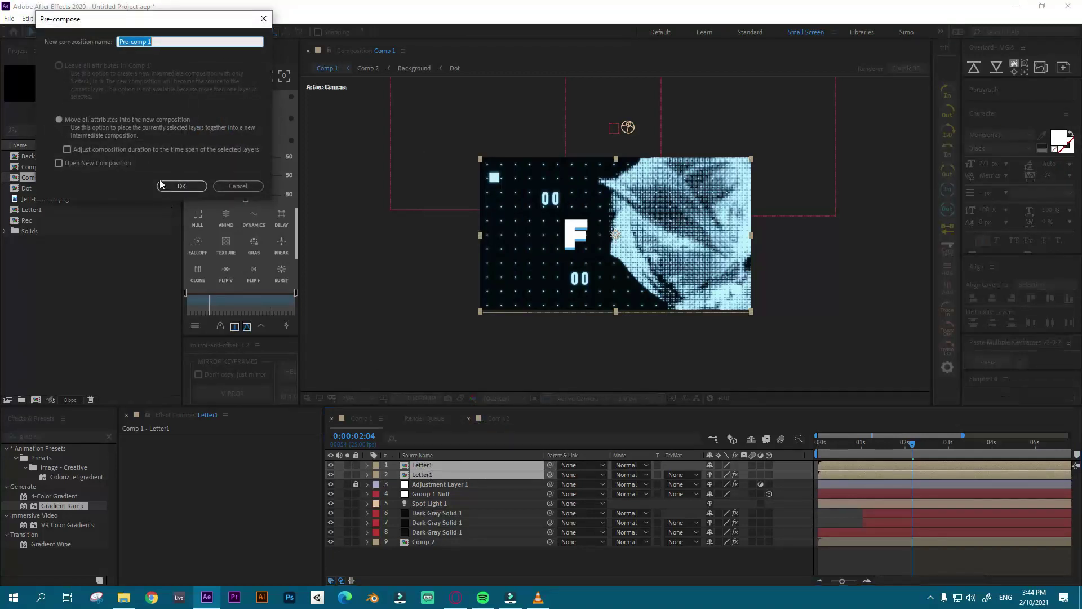
text(Letter comp)
click(182, 186)
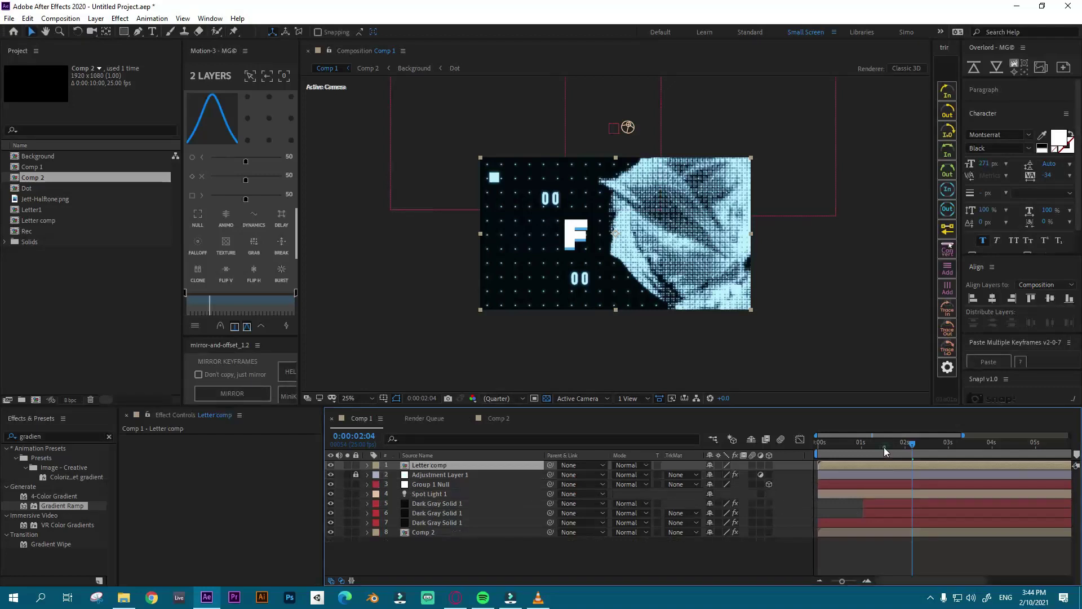
Step: Delay the lower Letter1 layer inside Letter comp slightly behind the upper one and return to Comp 1
drag(883, 447, 907, 452)
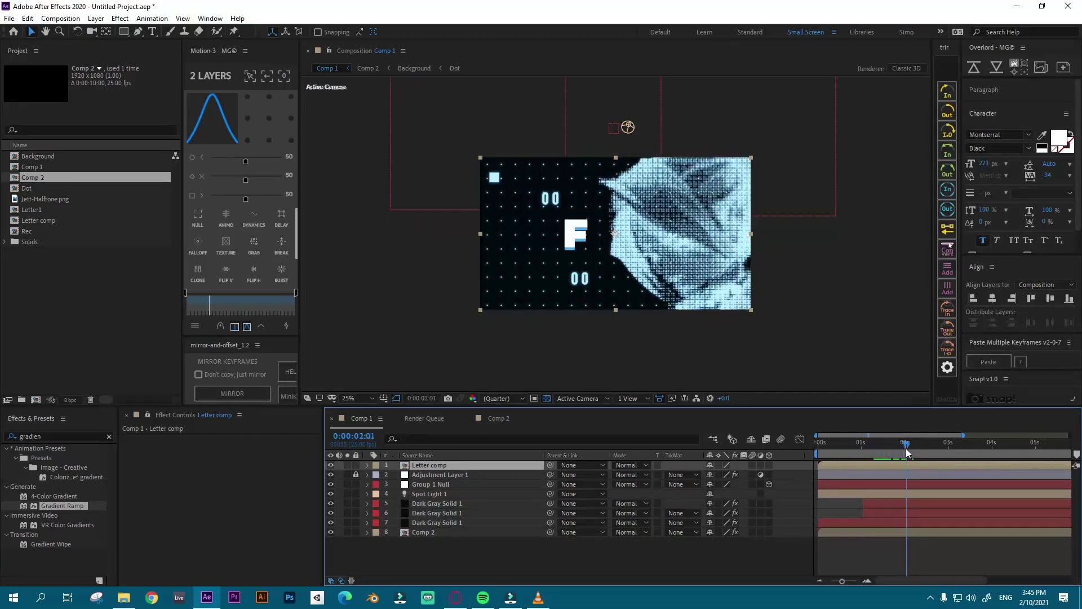
double_click(419, 465)
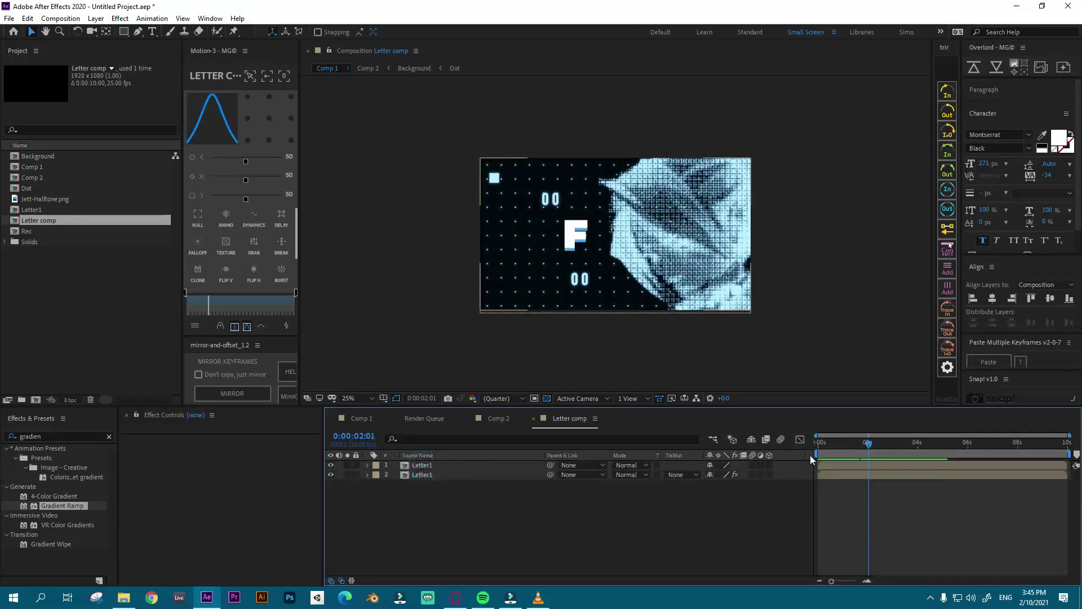
click(832, 464)
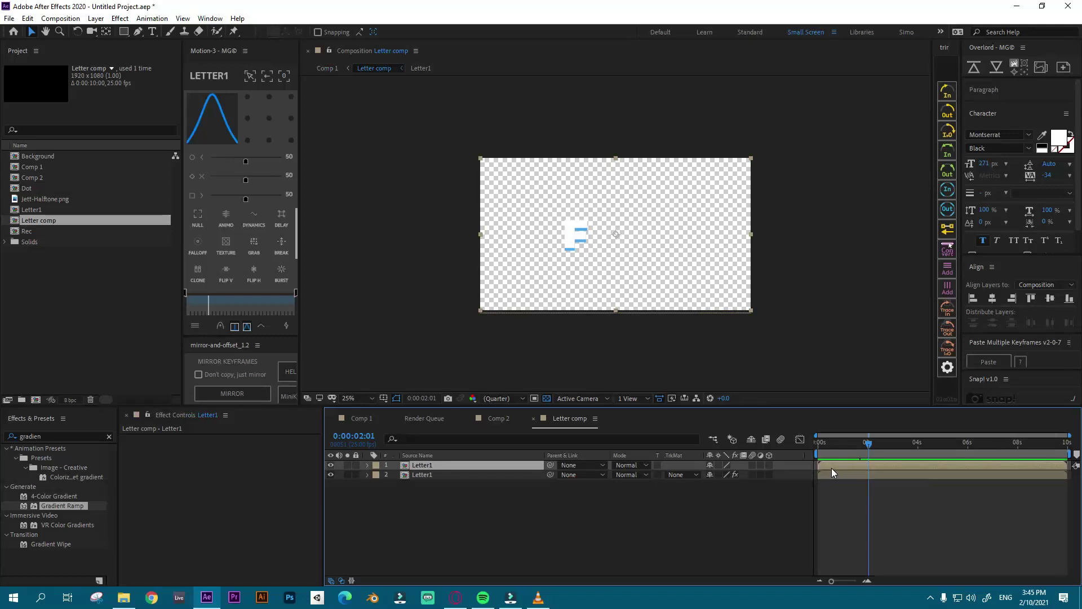
click(830, 474)
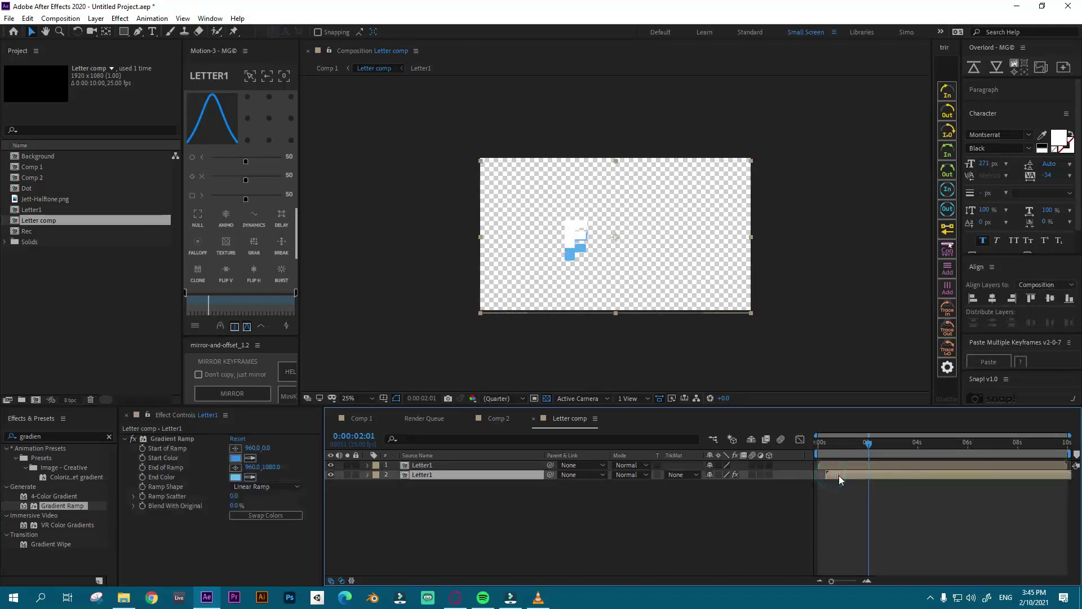
key(ctrl+w)
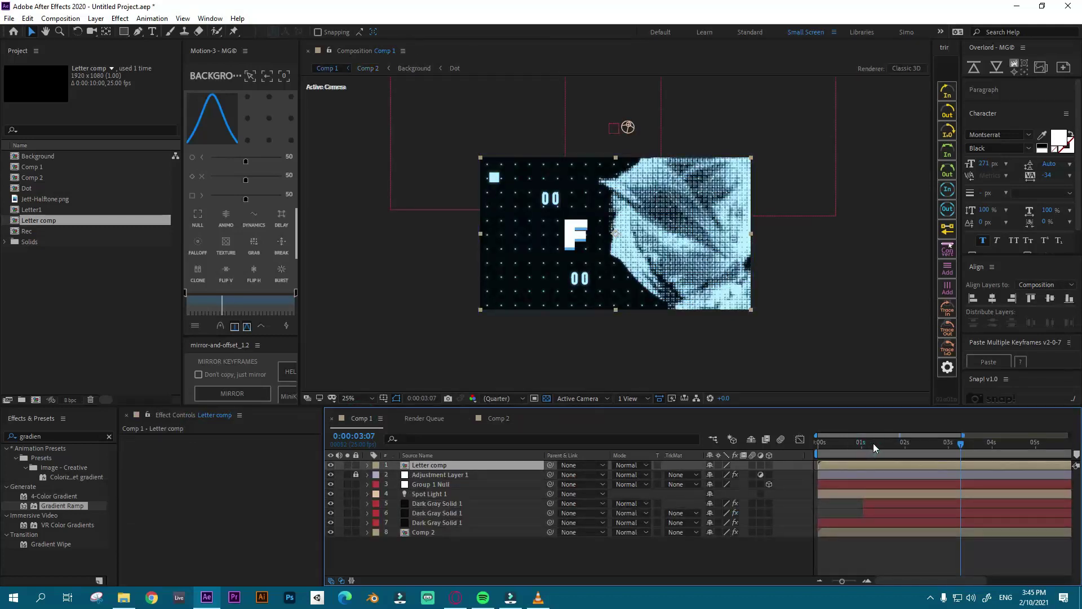
Step: Shorten the delay of the lower Letter1 layer in Letter comp, preview the result in Comp 1 and close Letter comp
drag(874, 444, 910, 454)
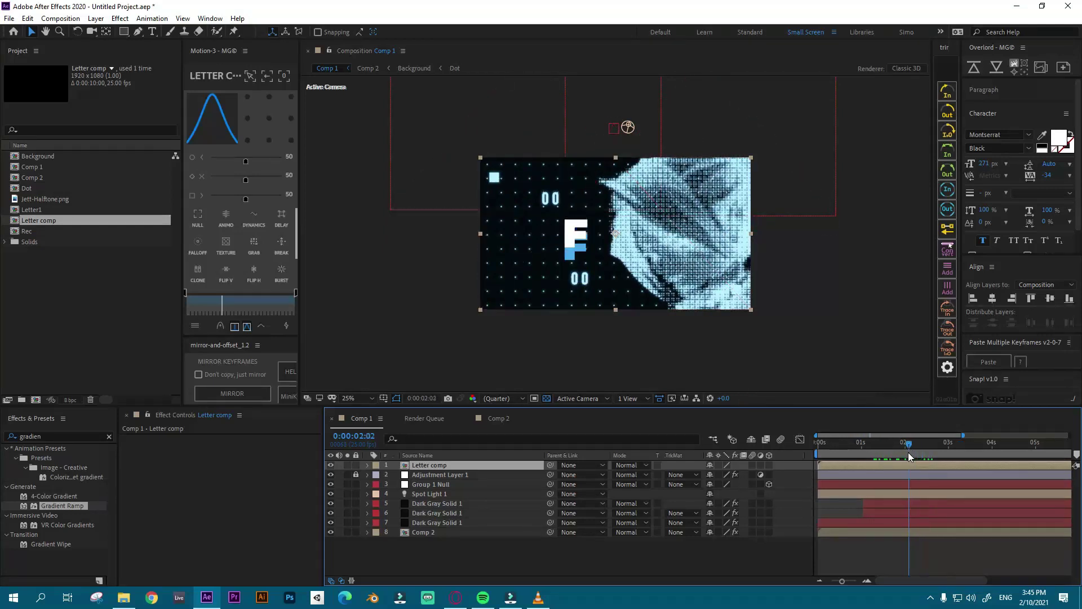
double_click(447, 466)
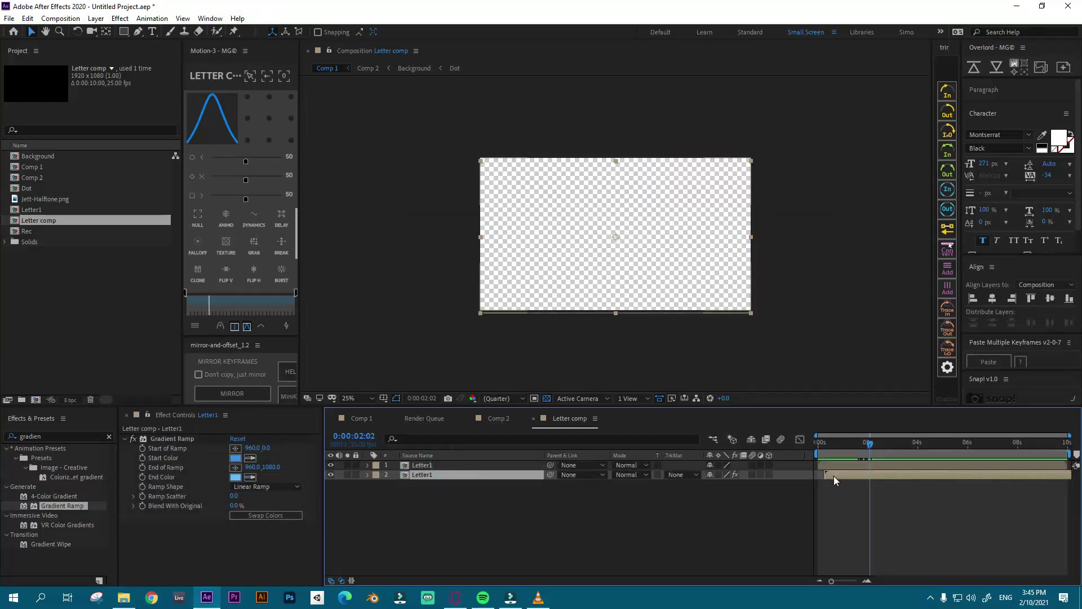
drag(834, 476, 827, 440)
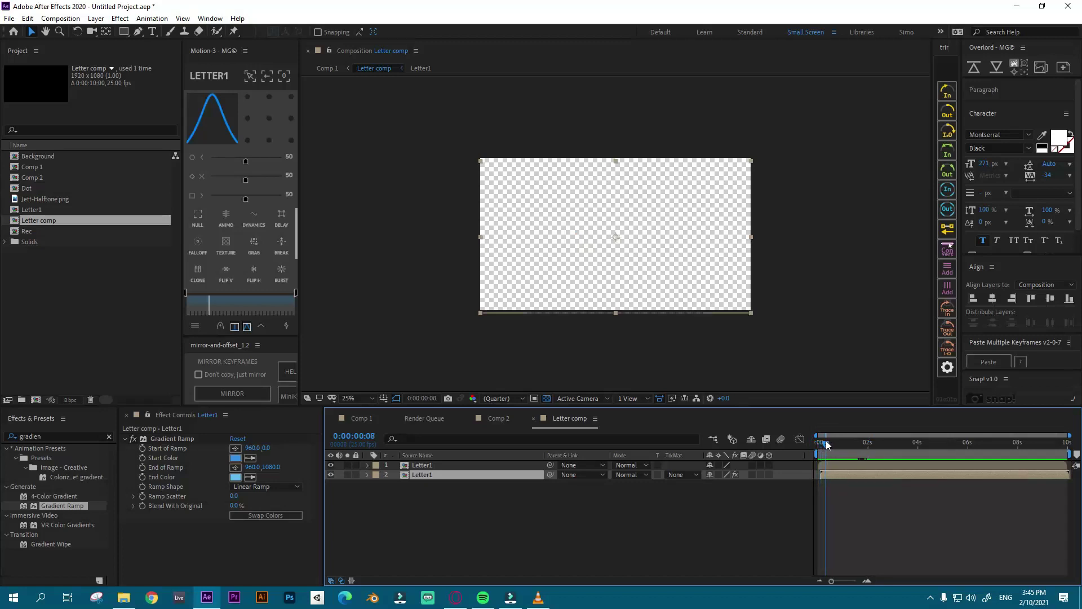
click(354, 416)
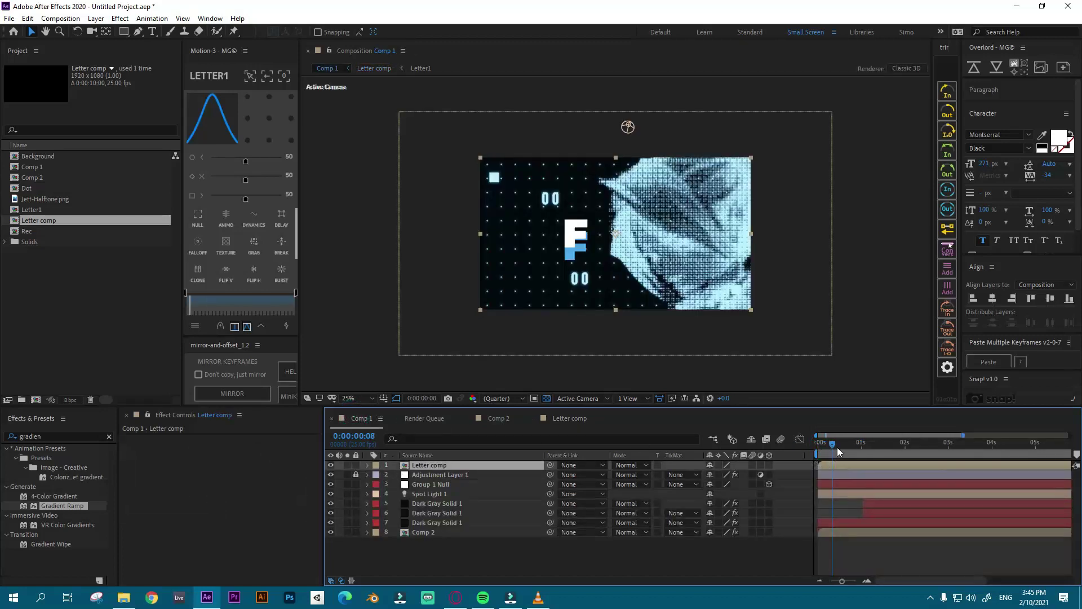
drag(834, 444, 912, 455)
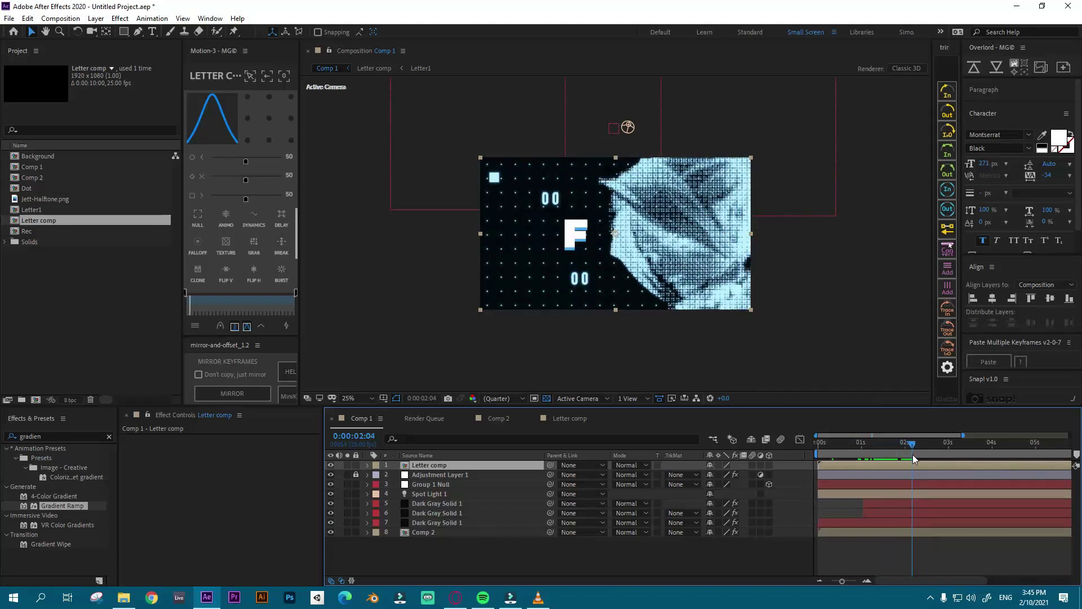
click(552, 419)
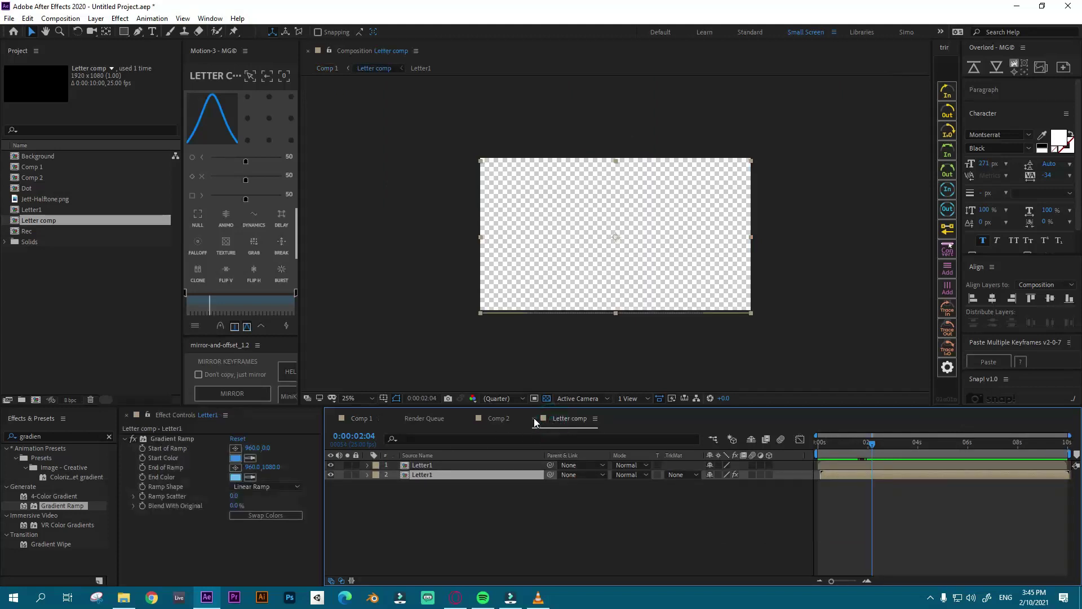
Step: Duplicate the Letter1 composition twice in the project to create Letter2 and Letter3
right_click(31, 211)
click(31, 211)
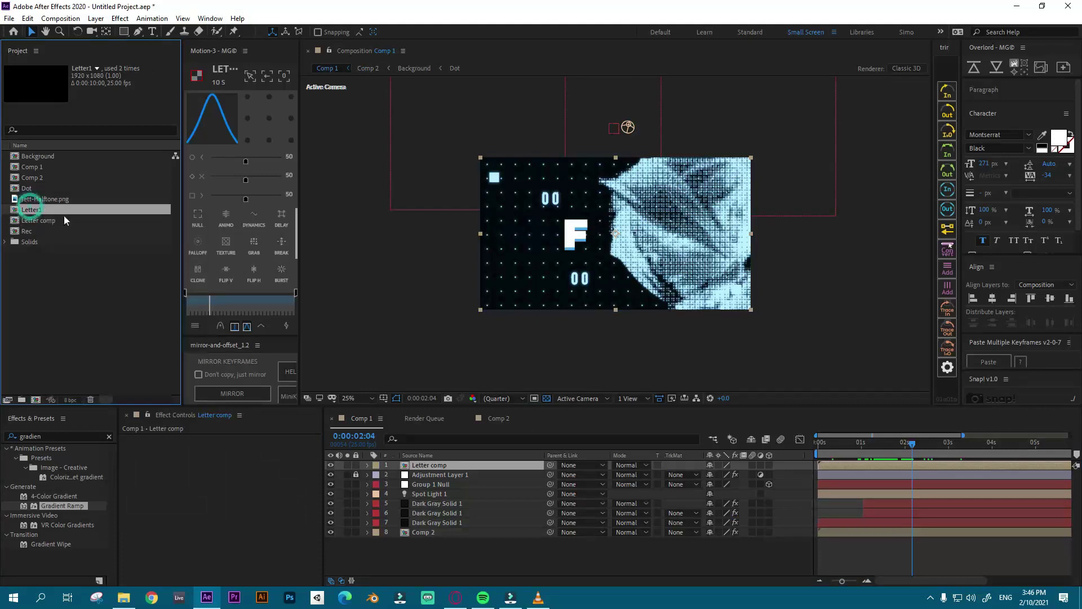
click(32, 214)
key(ctrl+d)
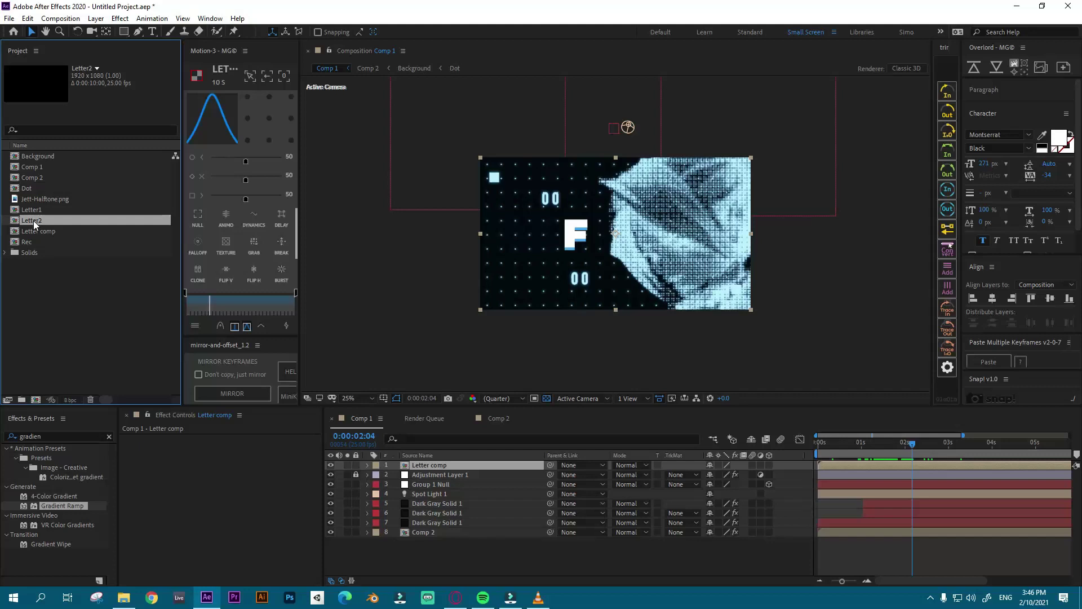
key(ctrl+d)
Step: Duplicate the Letter comp composition twice in the project to create Letter comp 2 and Letter comp 3
right_click(39, 242)
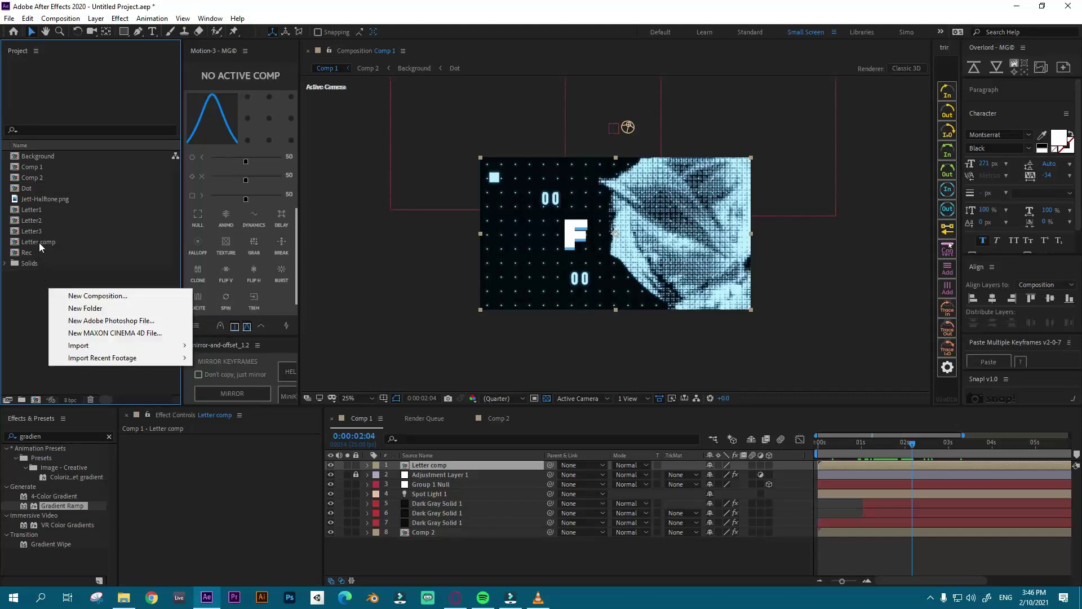
click(39, 243)
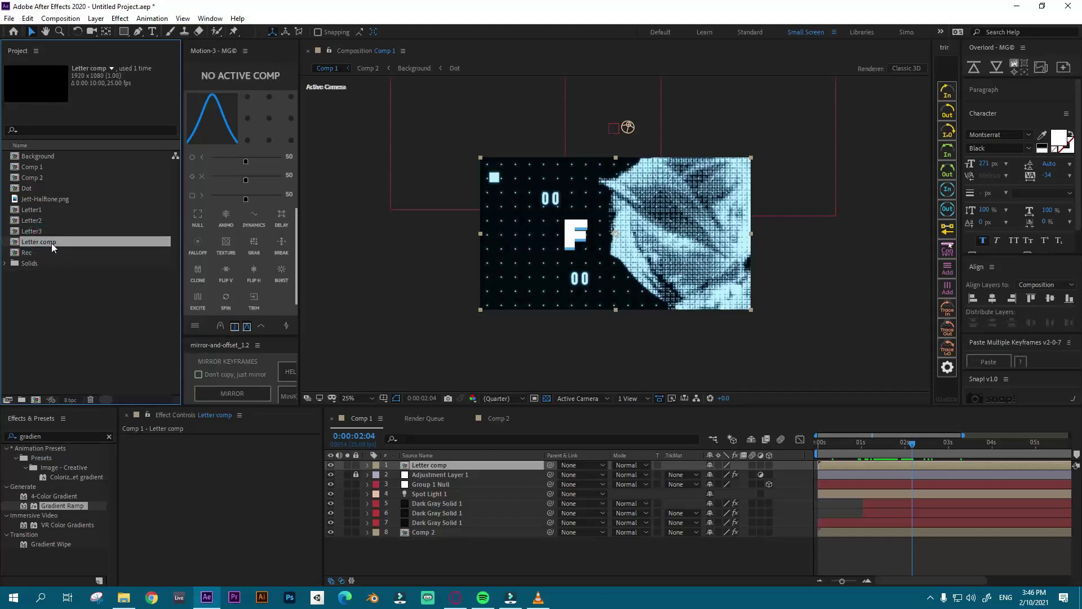
key(ctrl+d)
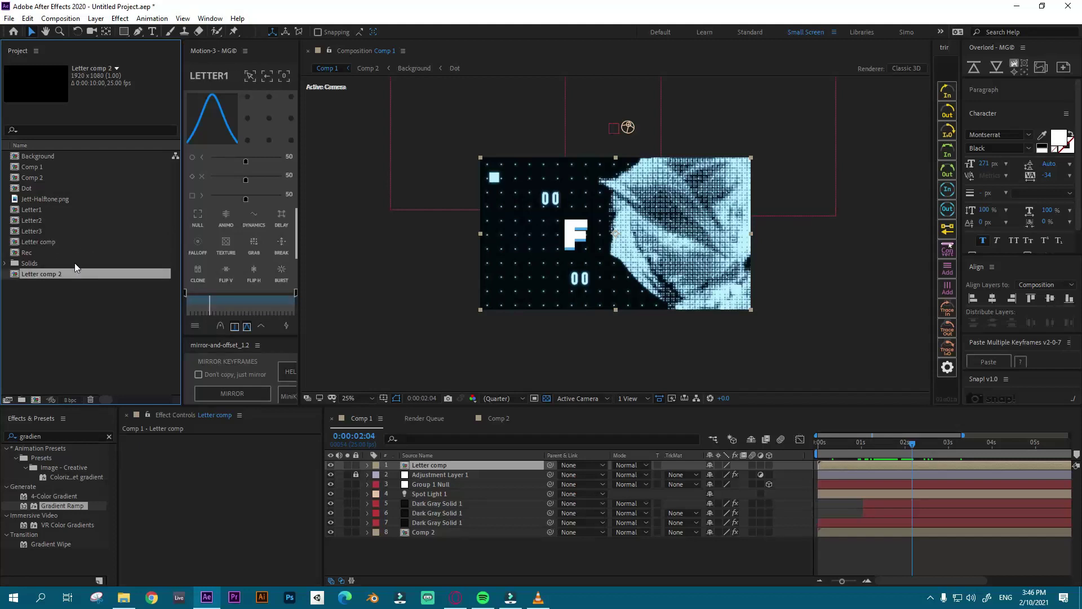
key(ctrl+d)
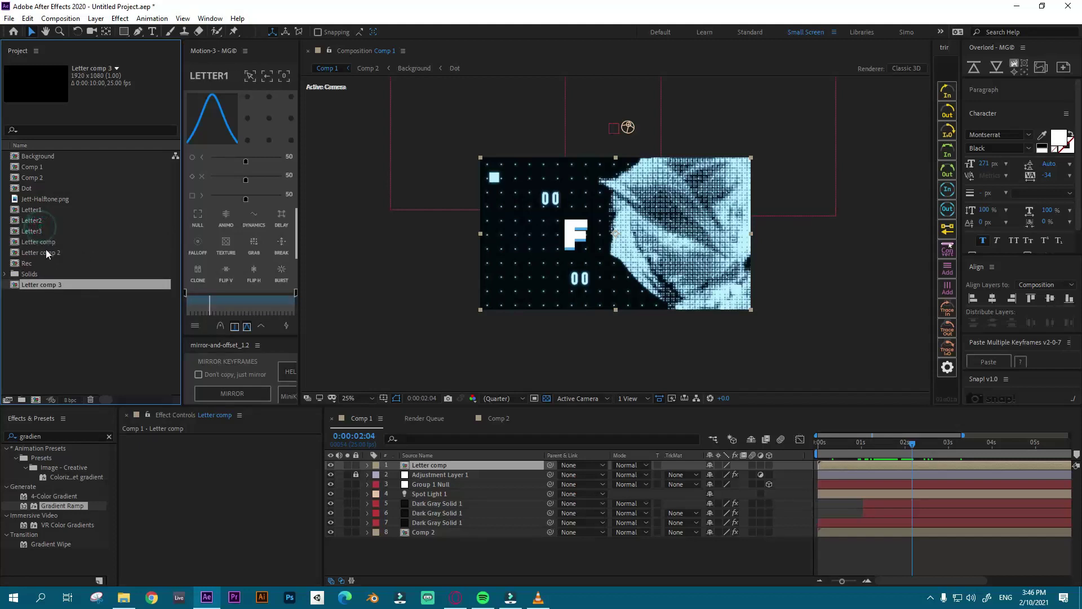
Step: Replace both Letter1 layers in Letter comp 2 with the Letter2 composition
click(32, 232)
double_click(52, 251)
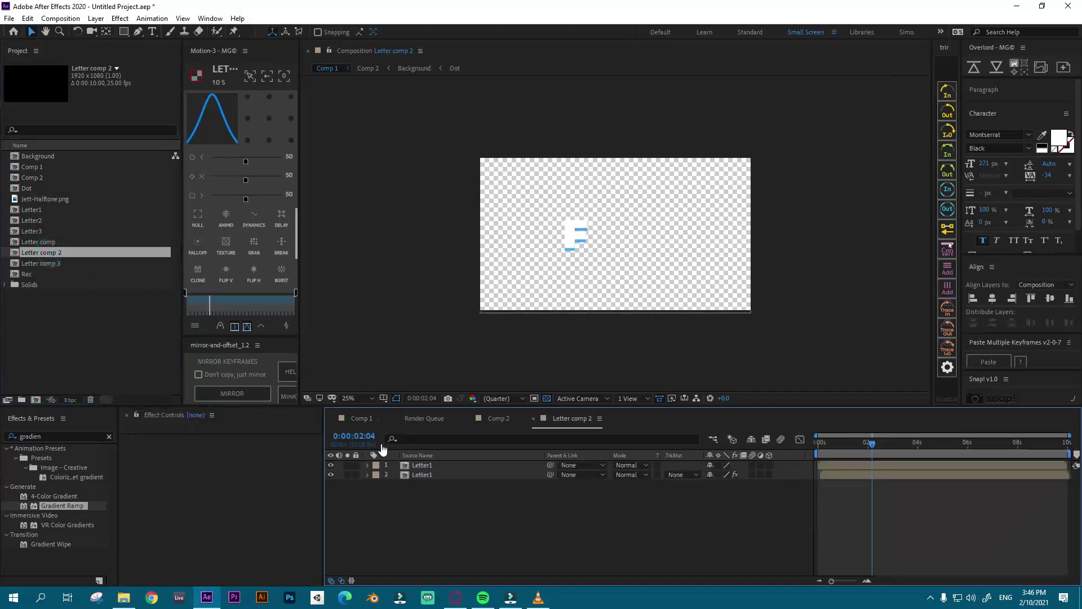
key(ctrl+a)
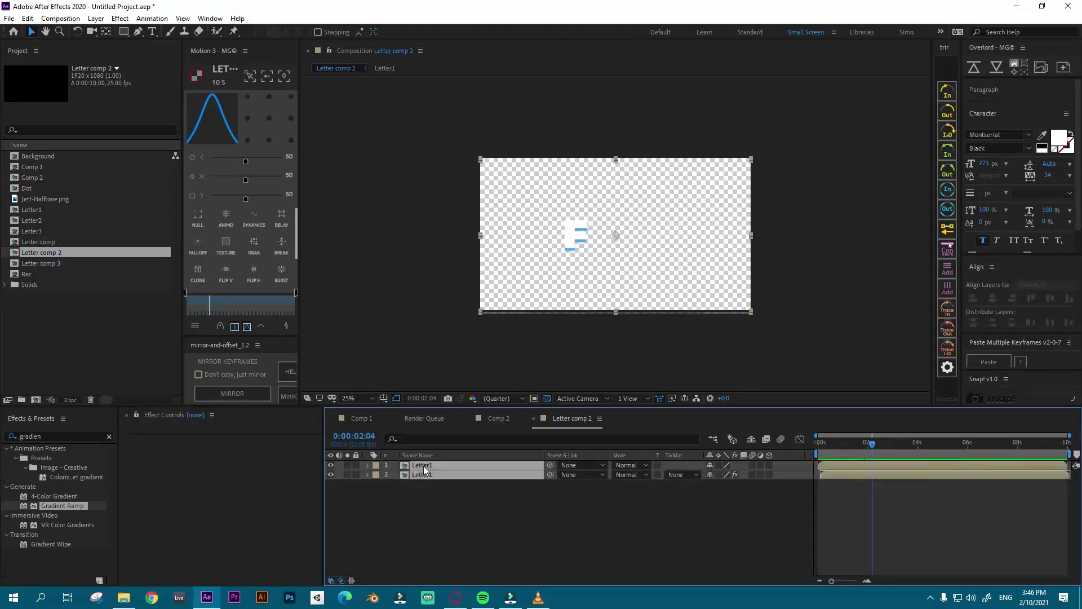
key(Delete)
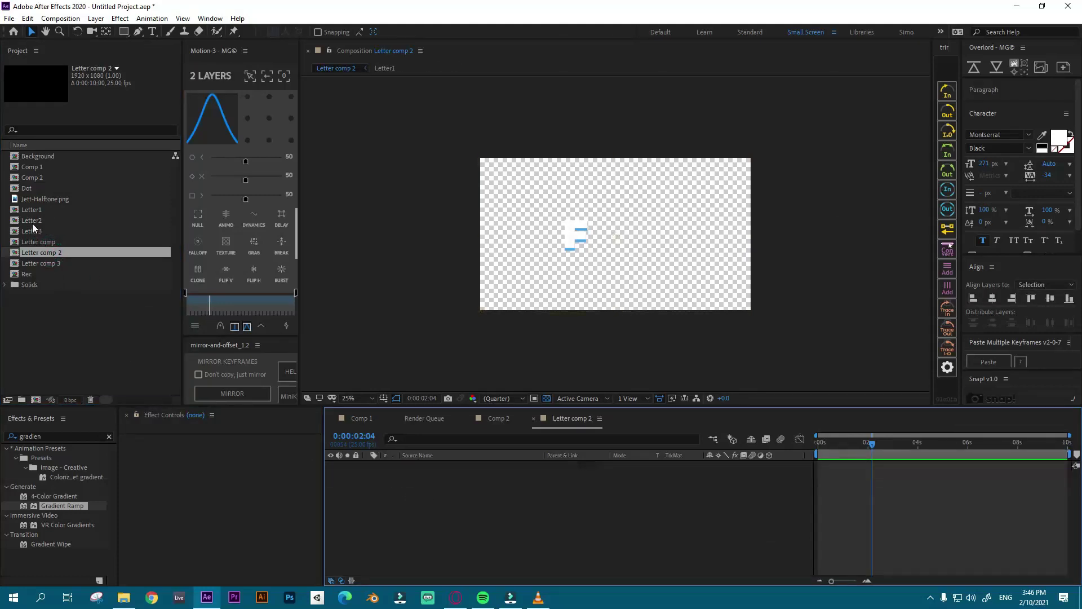
drag(31, 221, 417, 478)
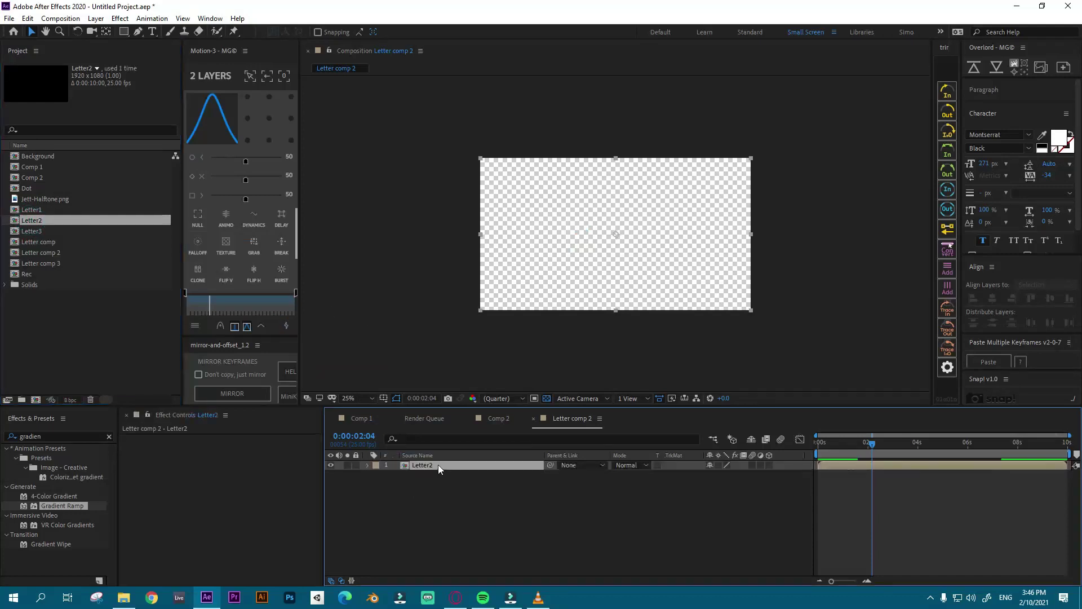
Step: Duplicate the Letter2 layer in Letter comp 2, turn off the transparency grid and nudge the lower copy slightly downward
mouse_move(842, 443)
mouse_down()
mouse_move(818, 446)
mouse_move(842, 450)
mouse_up()
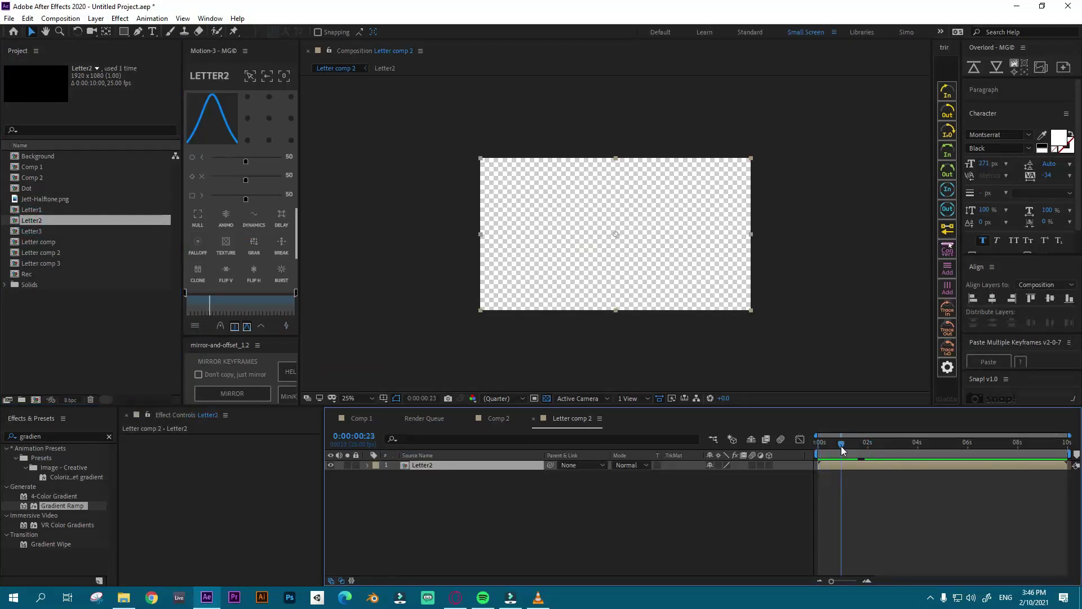
key(ctrl+d)
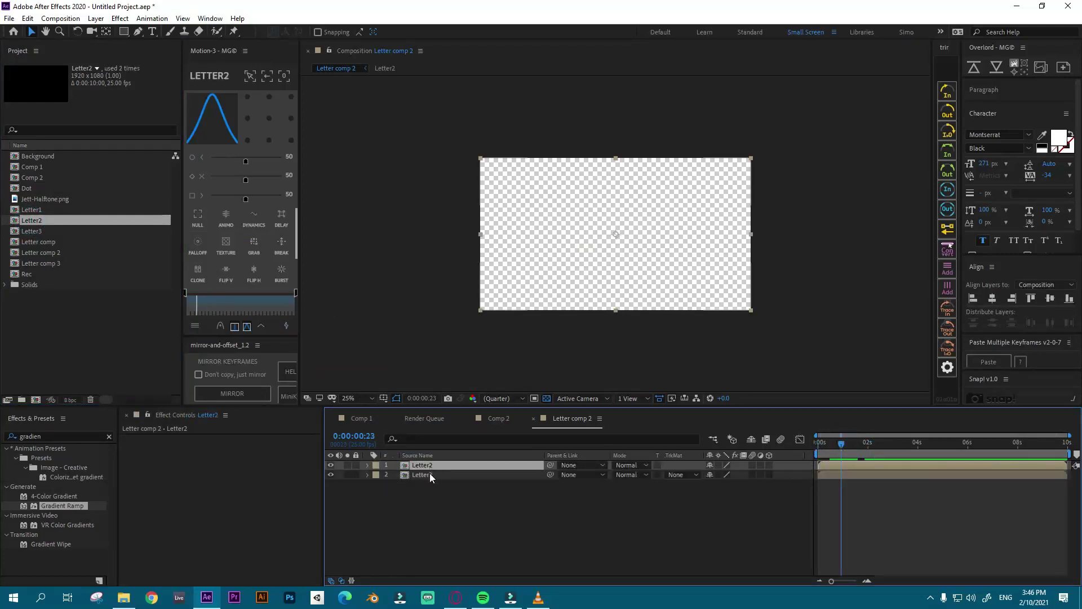
click(430, 474)
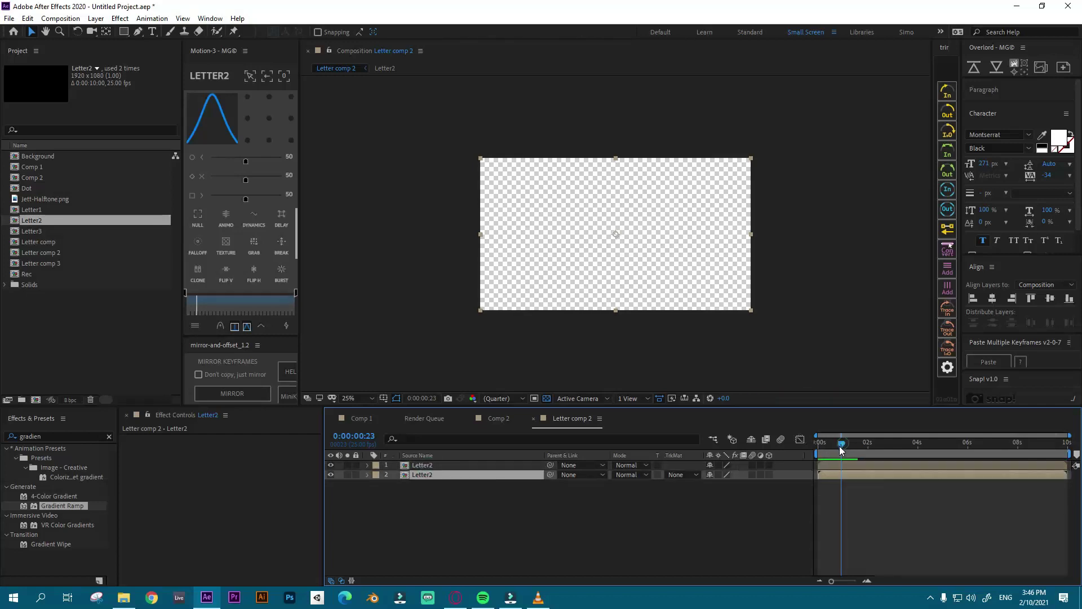
drag(841, 444, 949, 452)
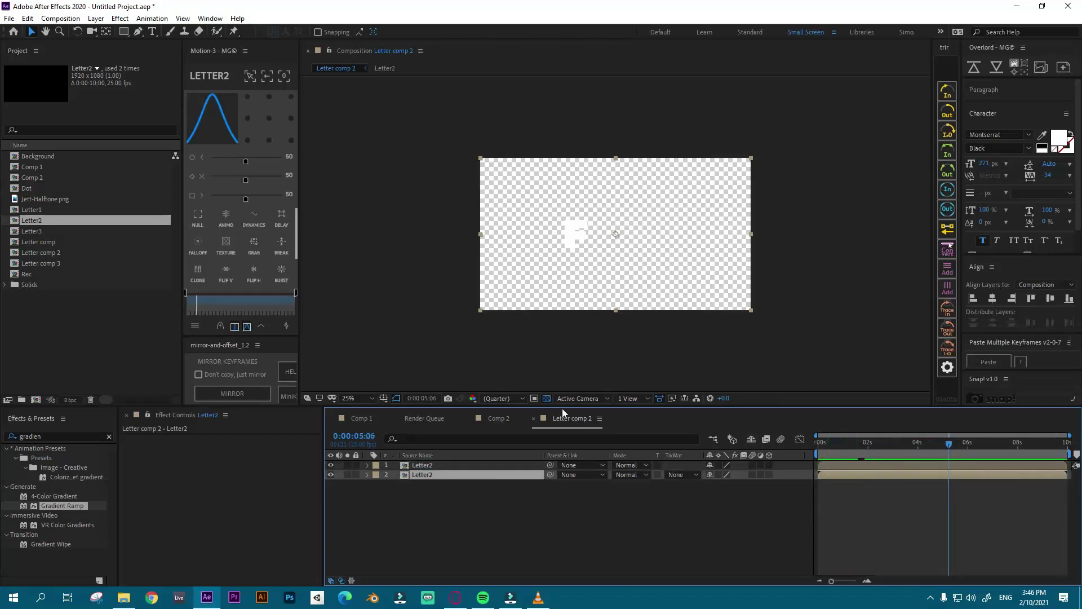
click(546, 400)
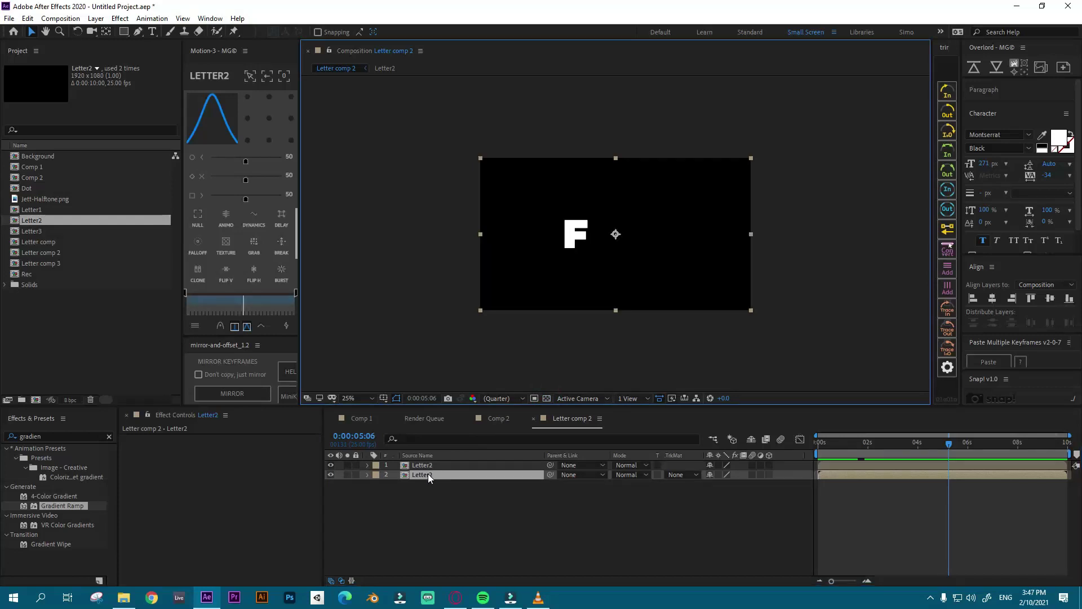
key(Return)
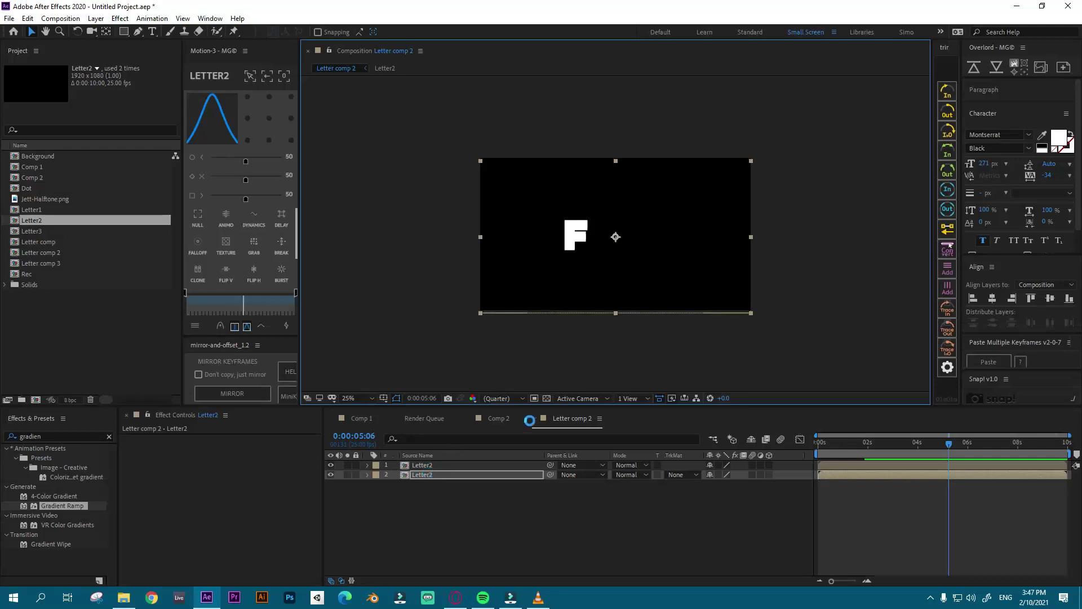
Step: Copy the Gradient Ramp effect from the lower Letter1 layer in Letter comp to the lower Letter2 layer in Letter comp 2
click(50, 243)
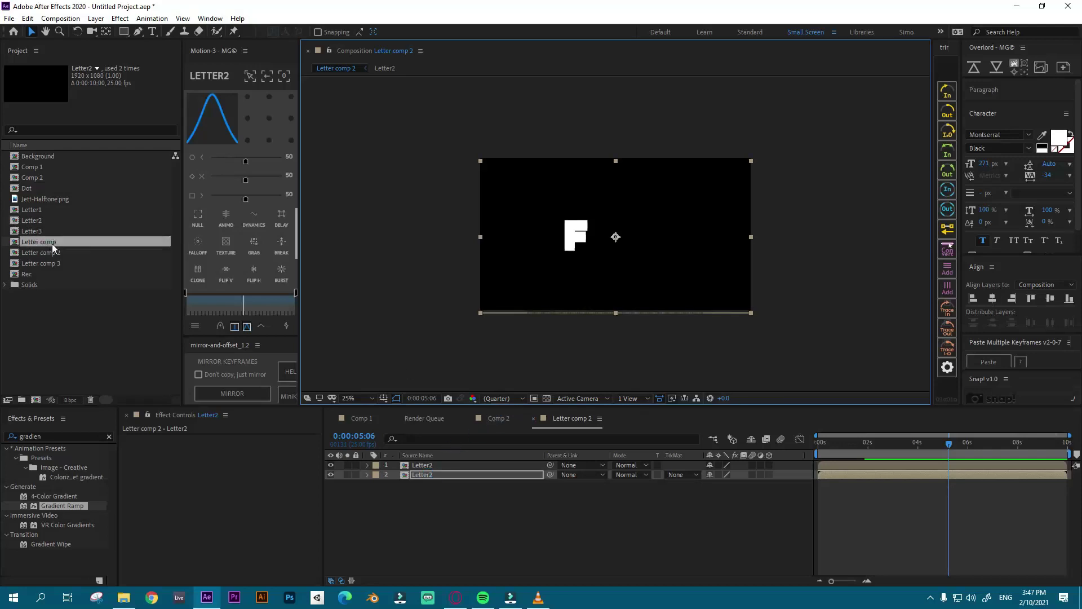
double_click(50, 242)
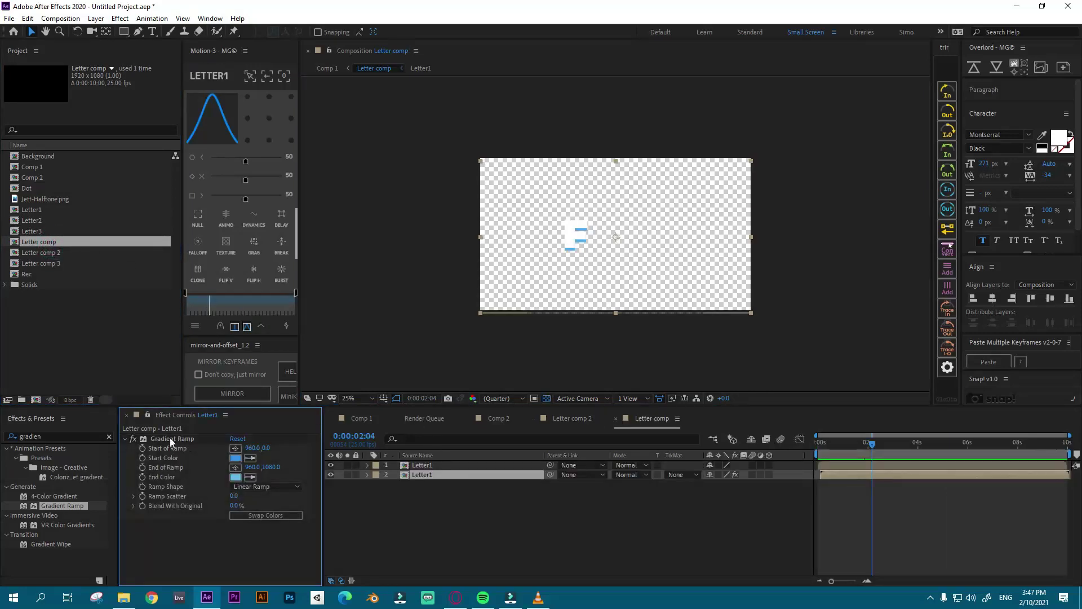
click(186, 439)
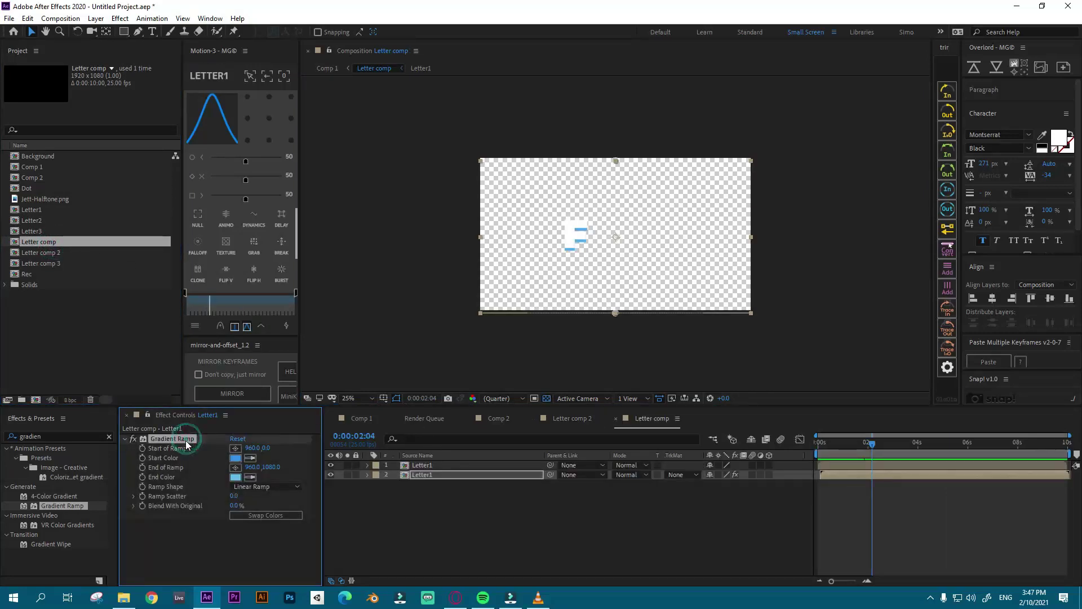
click(563, 418)
click(424, 475)
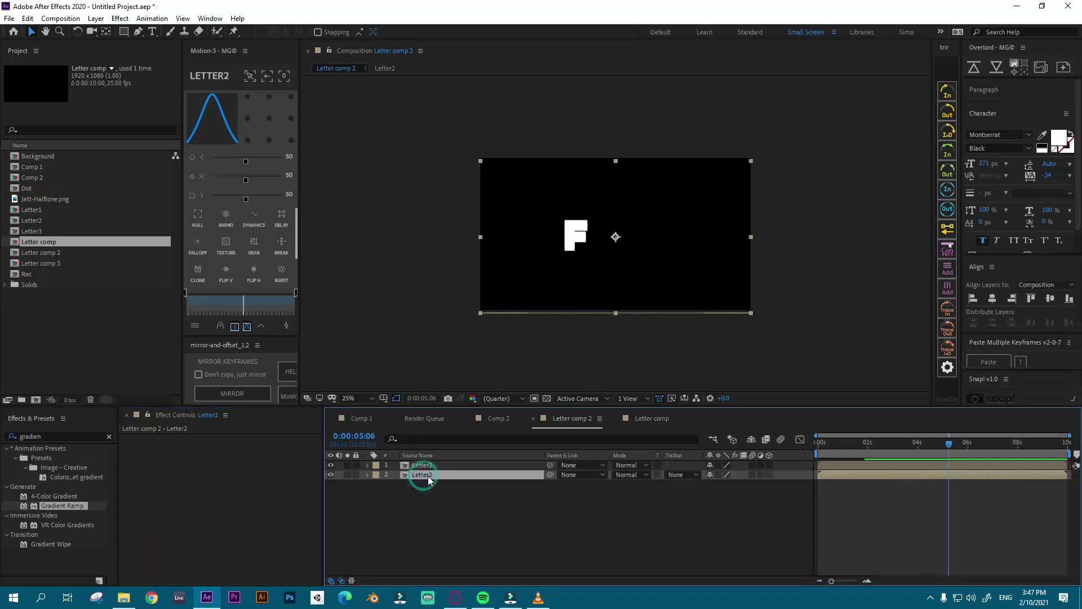
drag(164, 453, 162, 451)
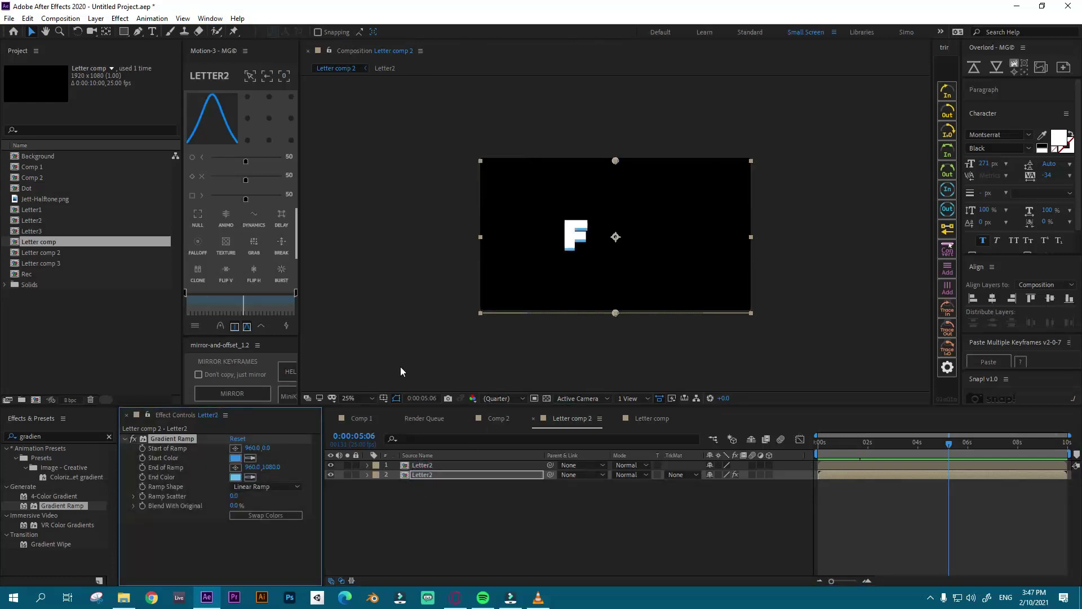
Step: Change the text in the Letter2 composition from F to O
double_click(433, 465)
click(151, 32)
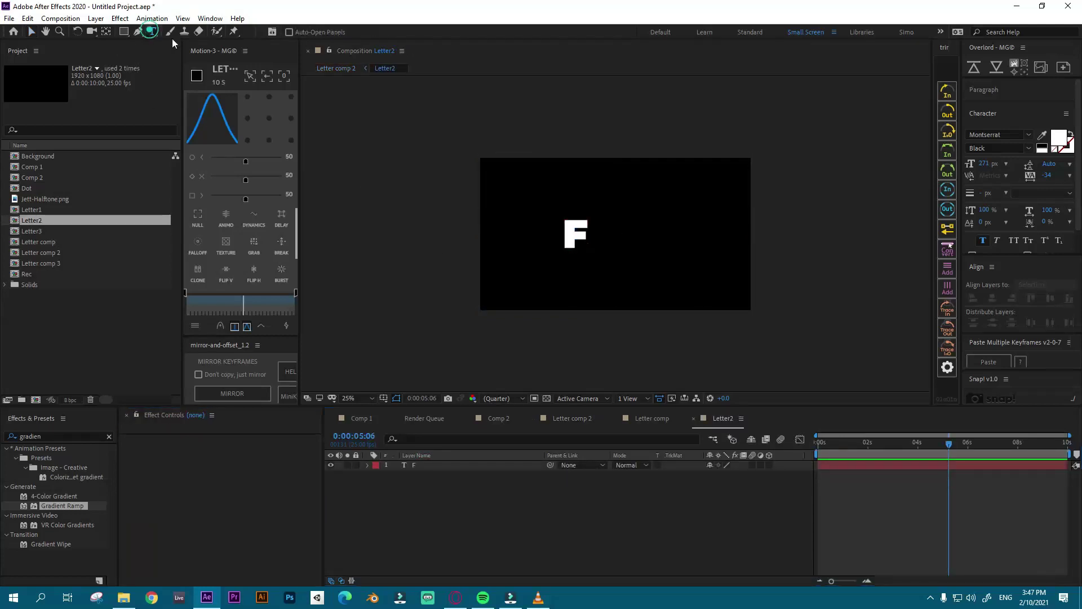
double_click(585, 241)
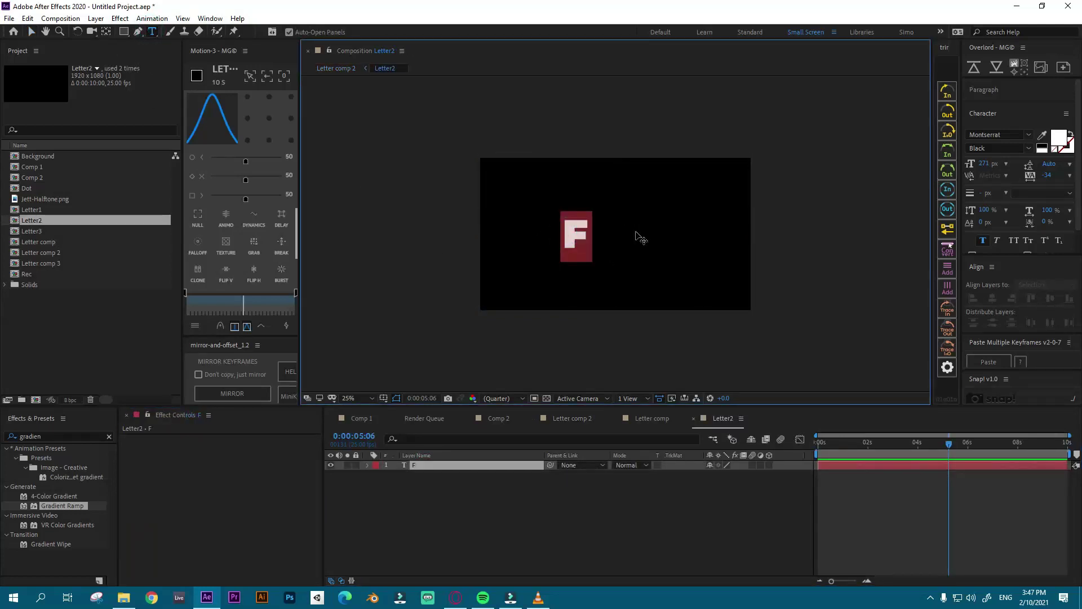
text(O)
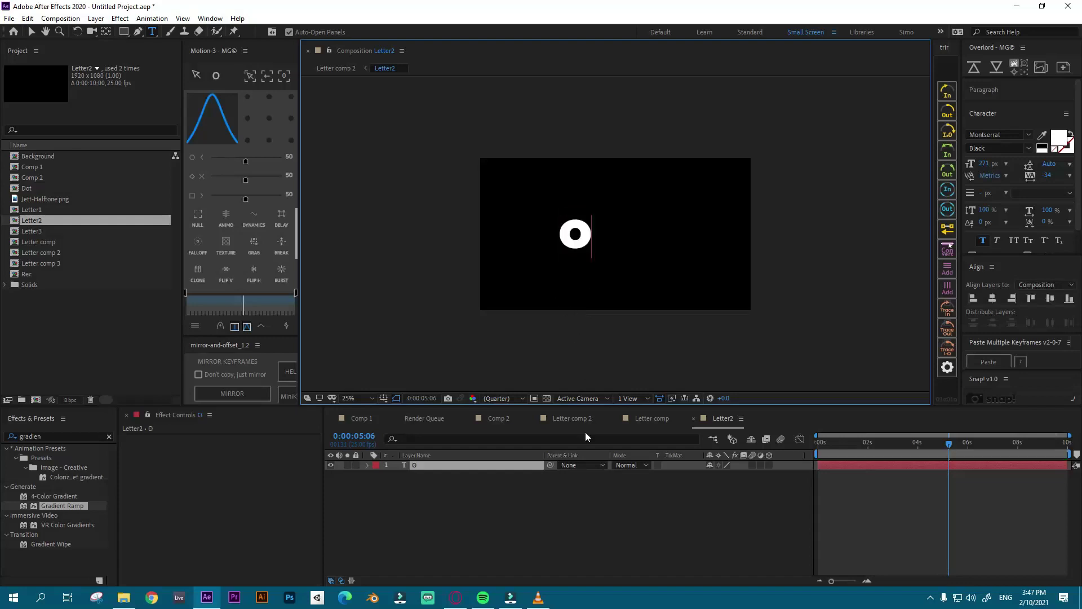
Step: Close the Letter2, Letter comp and Letter comp 2 timelines and open the Letter3 composition
click(693, 418)
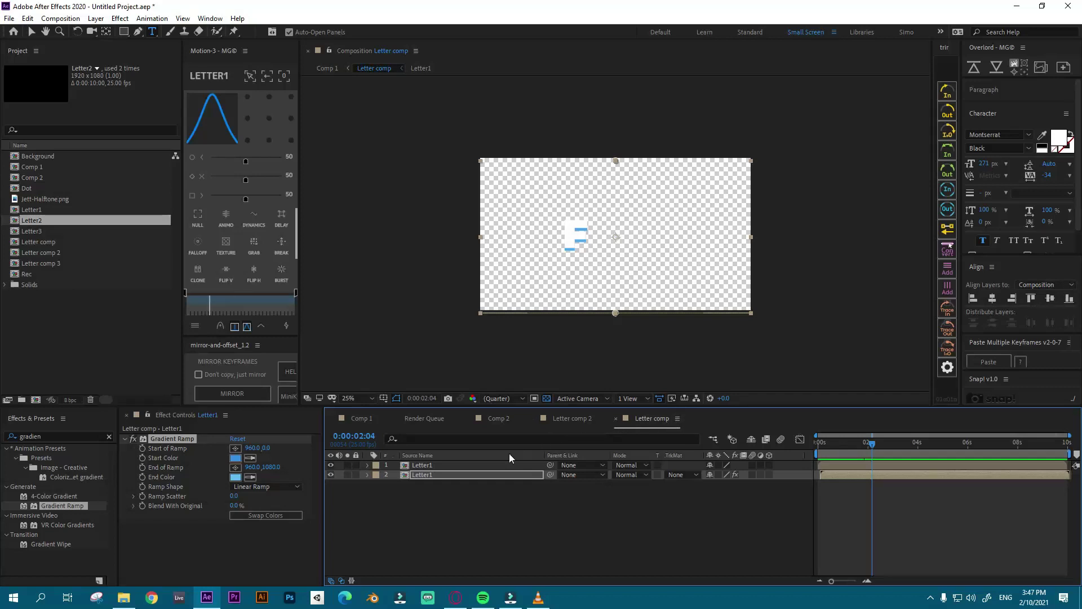
click(434, 464)
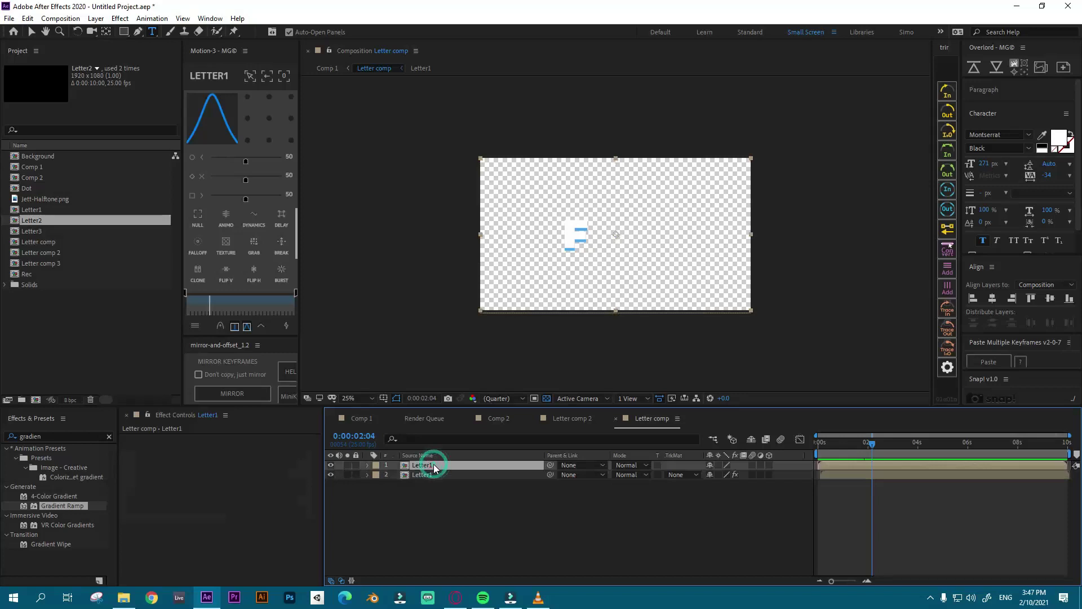
click(616, 418)
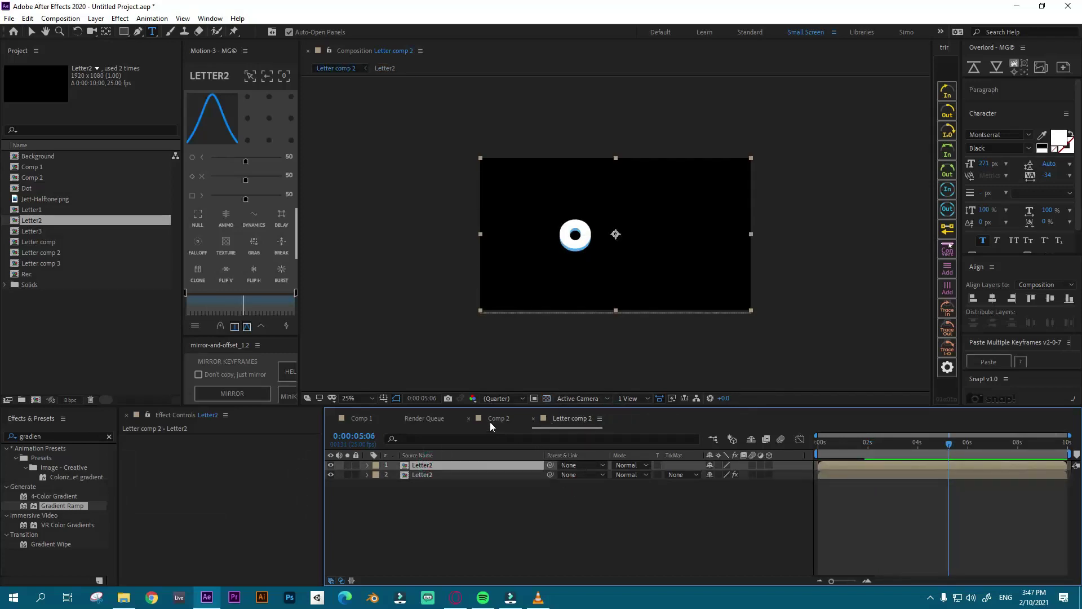
click(533, 419)
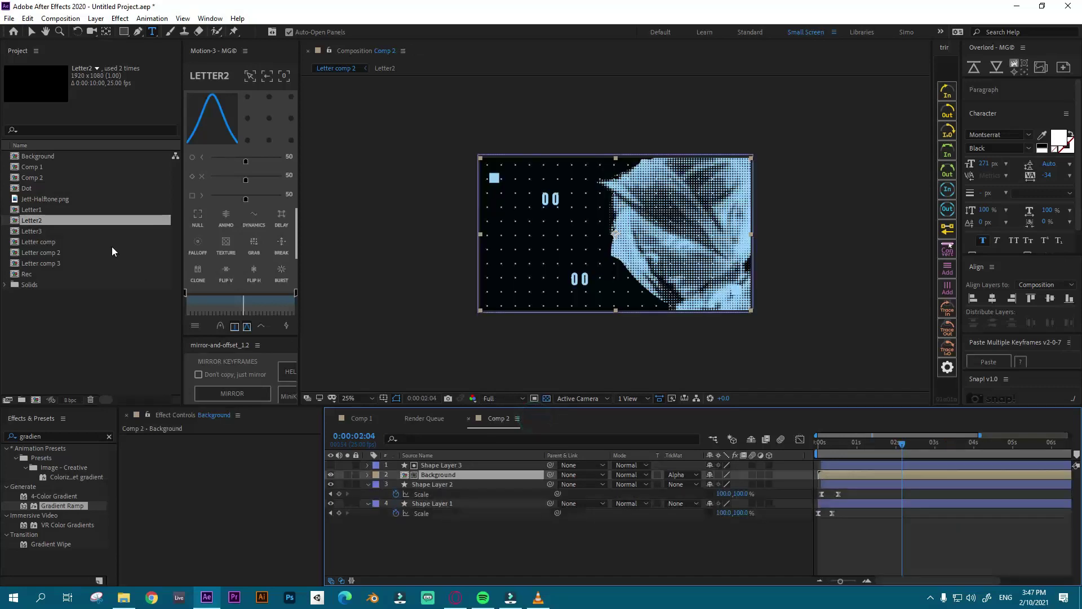
double_click(47, 231)
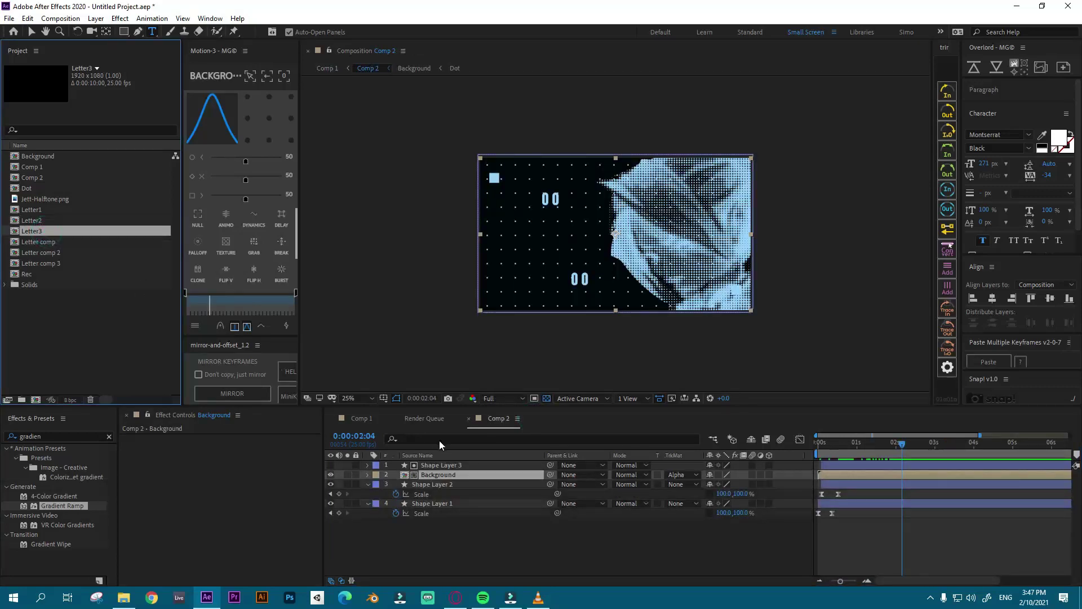
Step: Change the text in the Letter3 composition from F to X and close its timeline
click(429, 464)
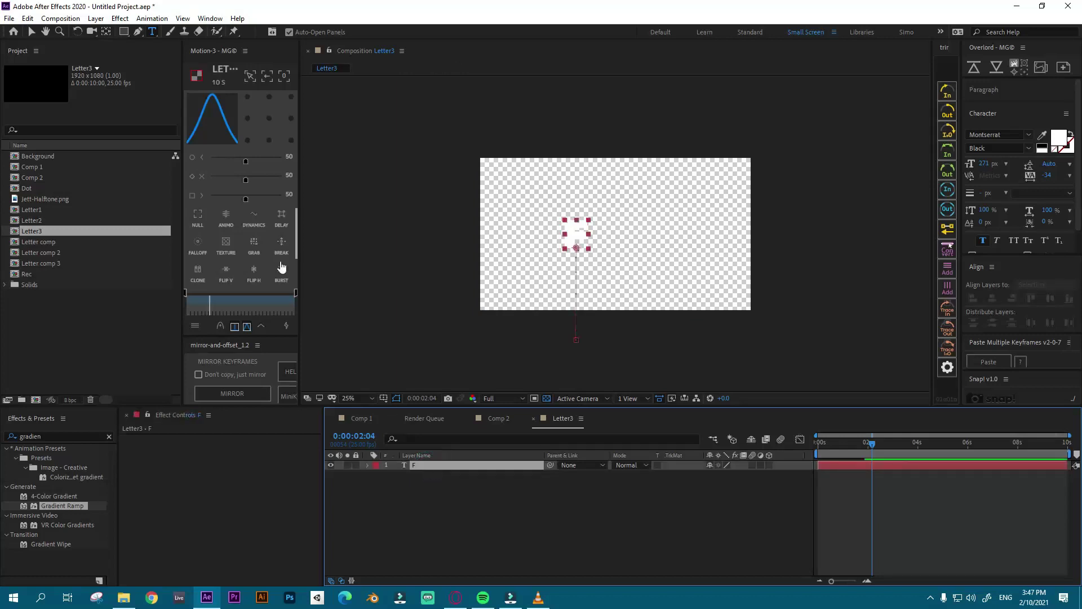
click(575, 226)
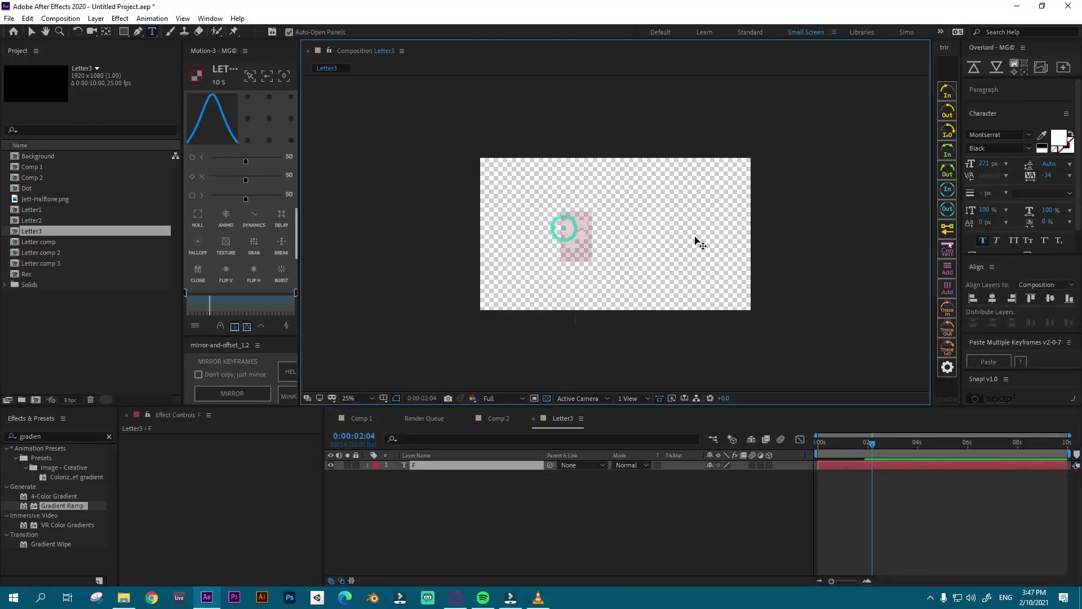
text(X)
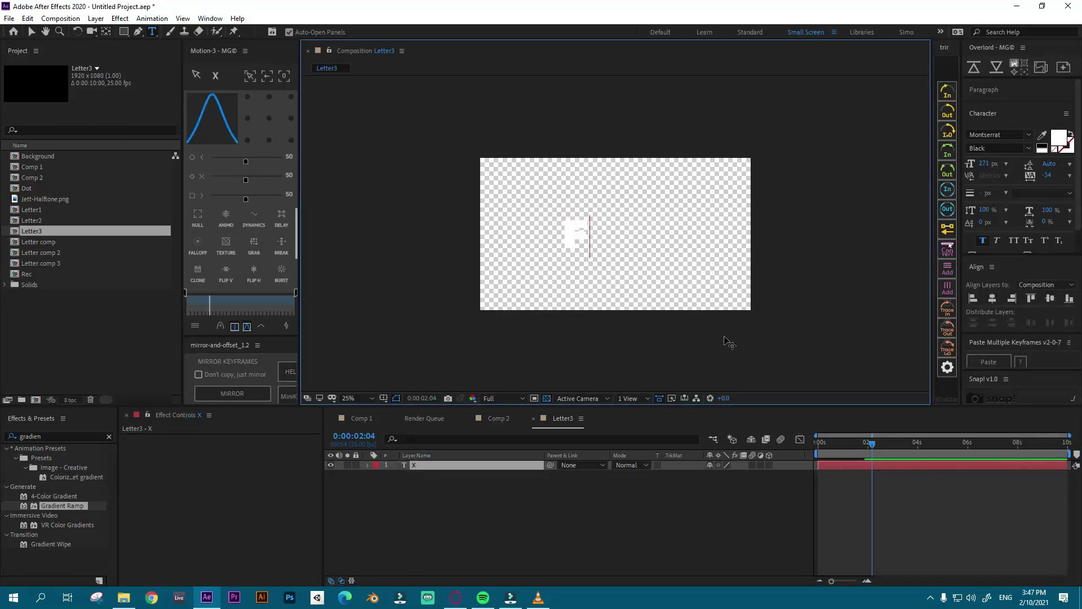
click(567, 482)
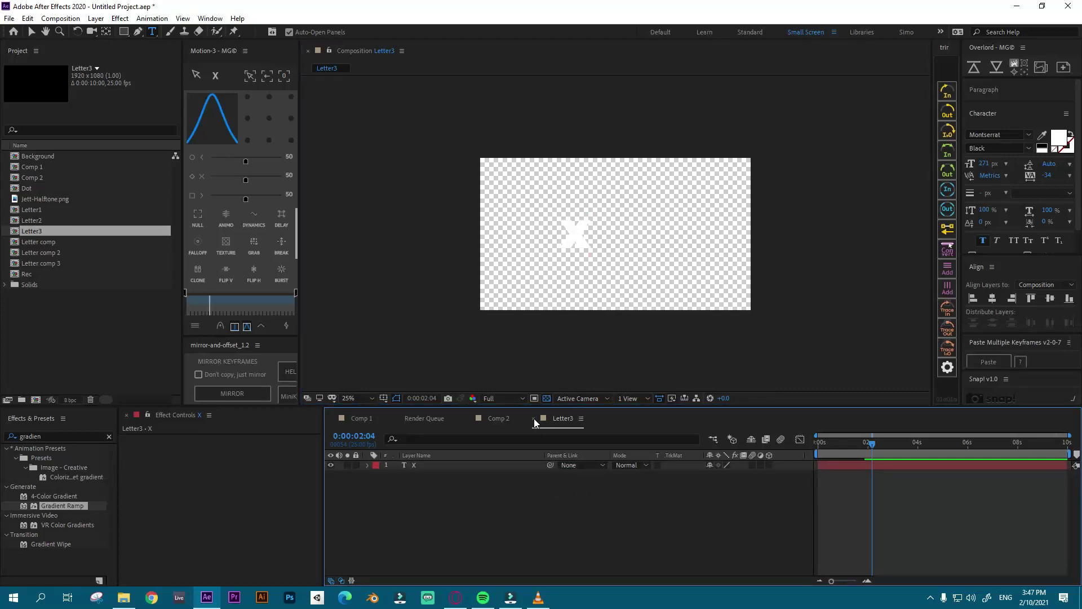
click(533, 420)
Step: Open Letter comp 3 and replace its two Letter1 layers with the Letter3 composition
click(54, 263)
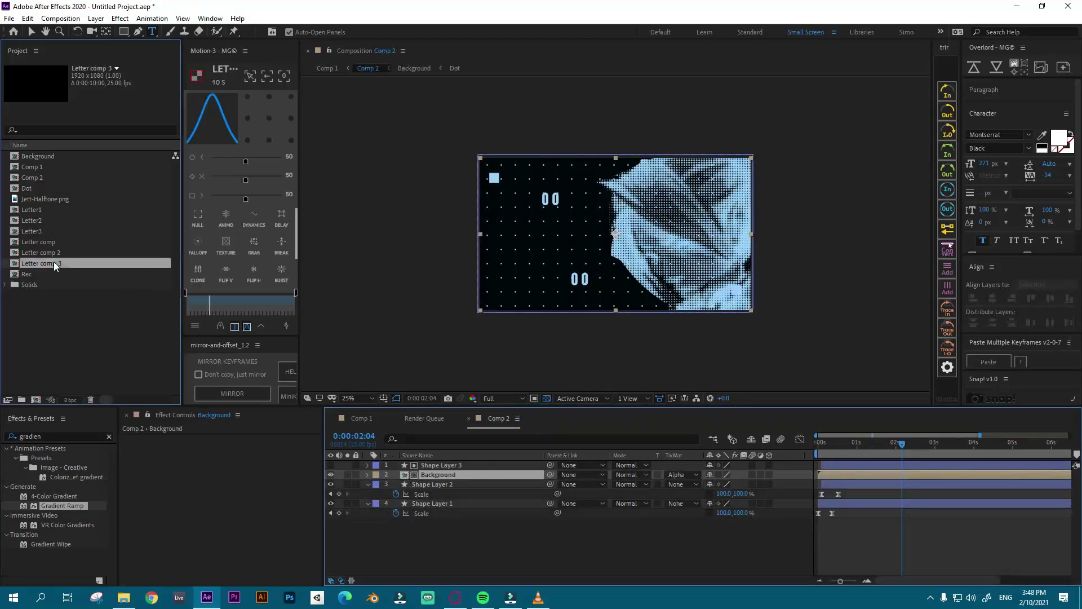
double_click(53, 261)
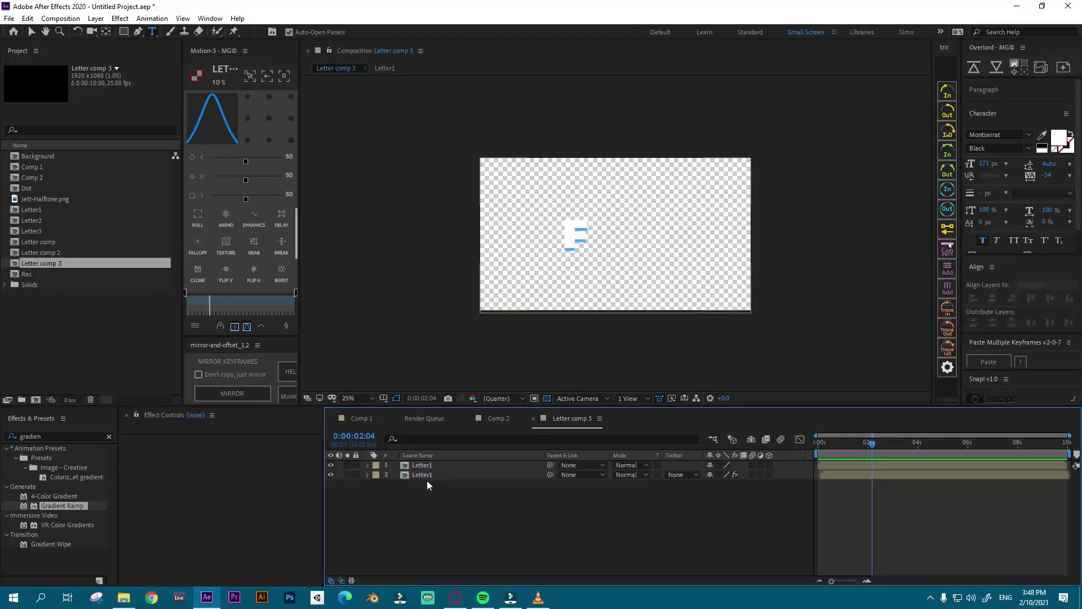
drag(430, 493, 414, 465)
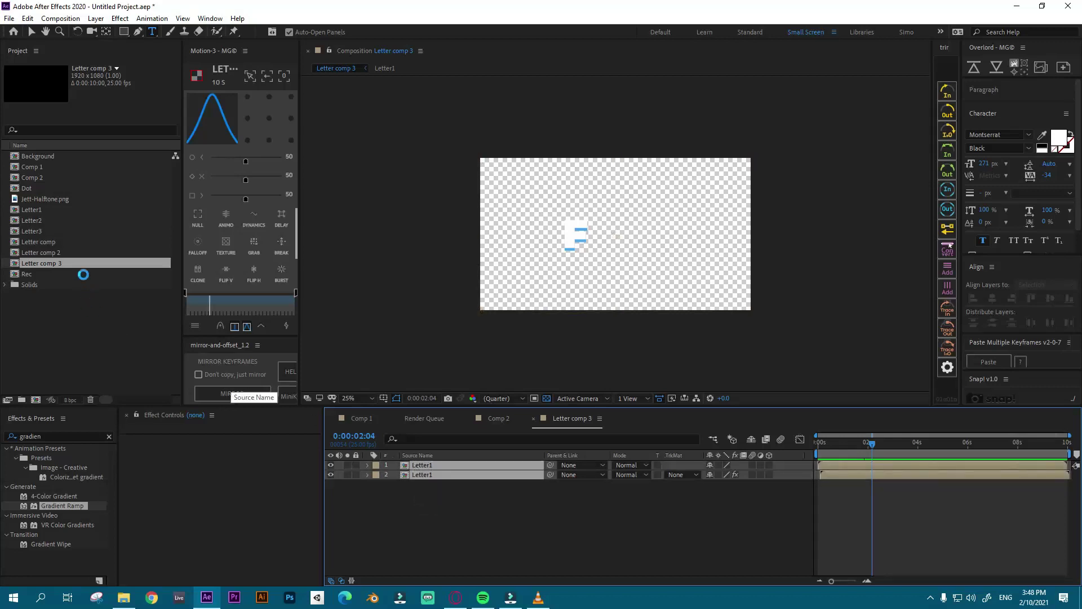
key(Delete)
click(32, 231)
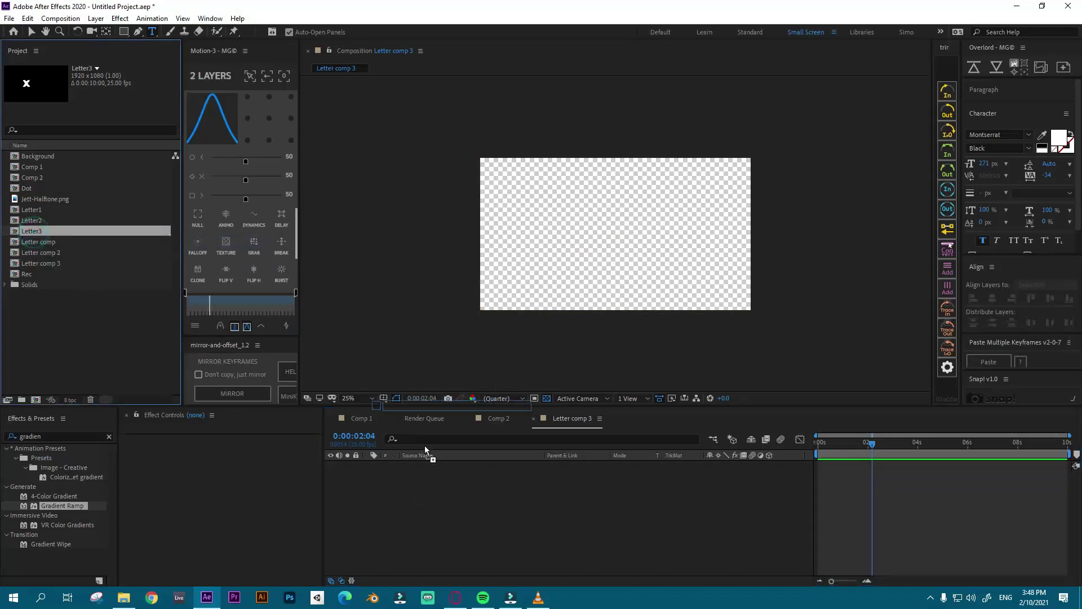
key(ctrl+/)
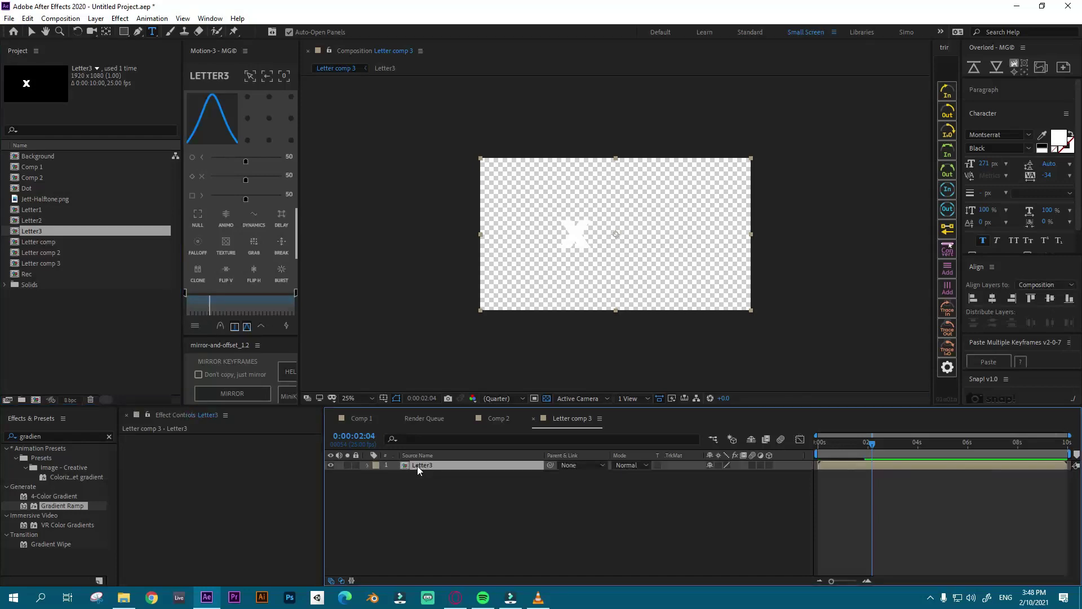
Step: Add a second Letter3 layer, nudge the lower one slightly downward and paste the blue Gradient Ramp effect onto it
key(ctrl+/)
click(412, 475)
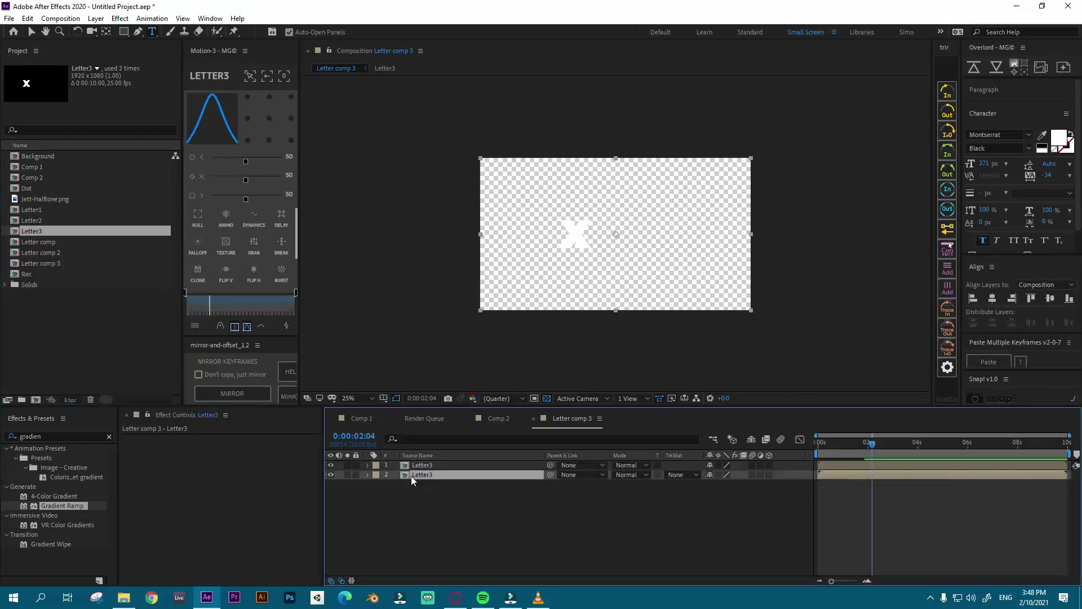
key(Return)
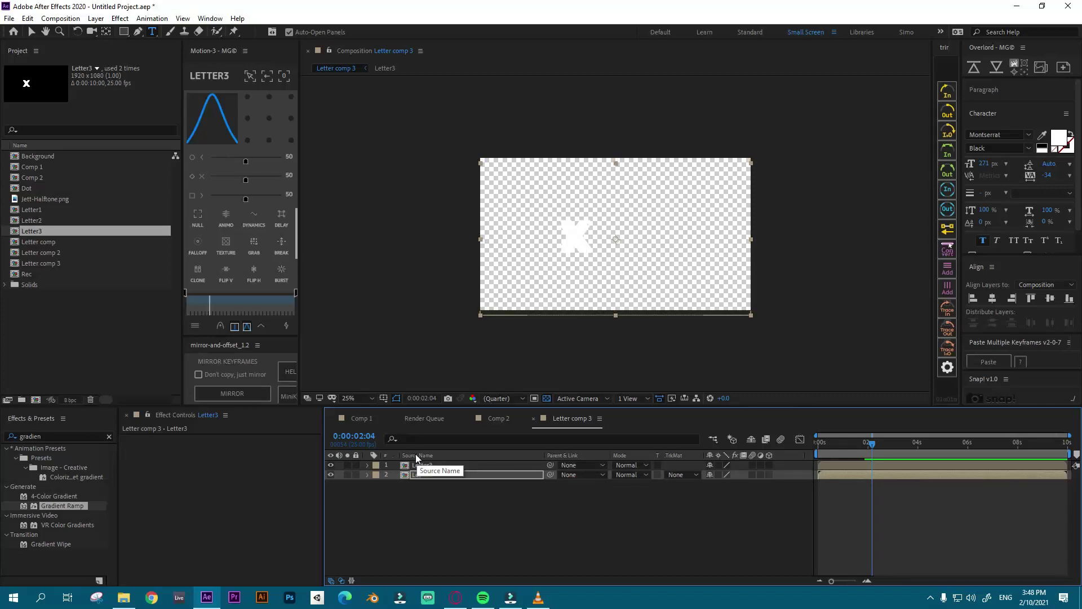
click(226, 449)
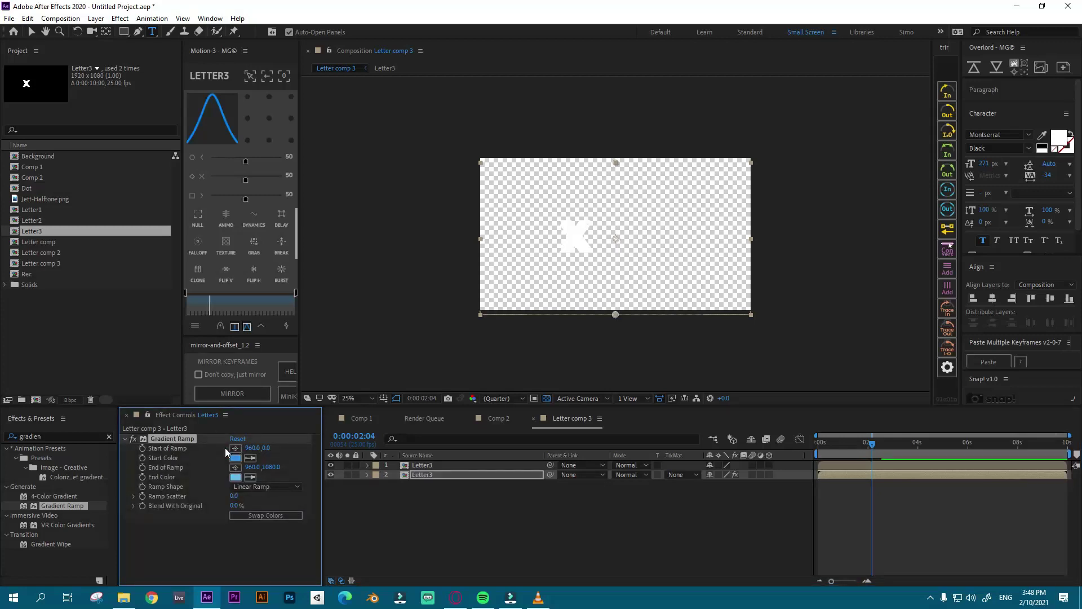
Step: Close the Letter comp 3 timeline and add Letter comp 2 and Letter comp 3 above the Letter comp layer in Comp 1
click(536, 418)
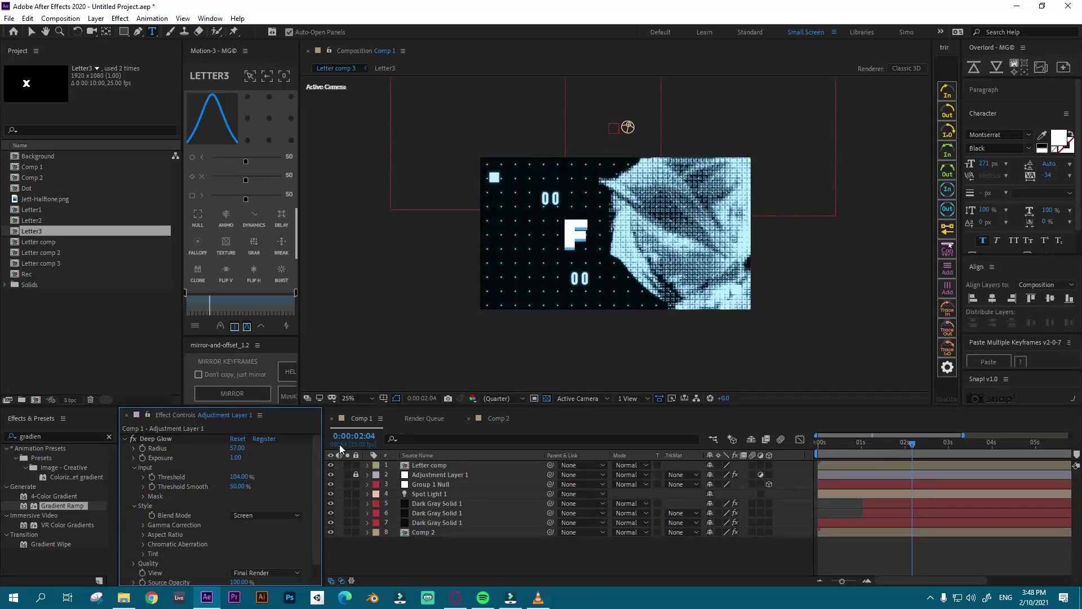
drag(38, 252, 426, 462)
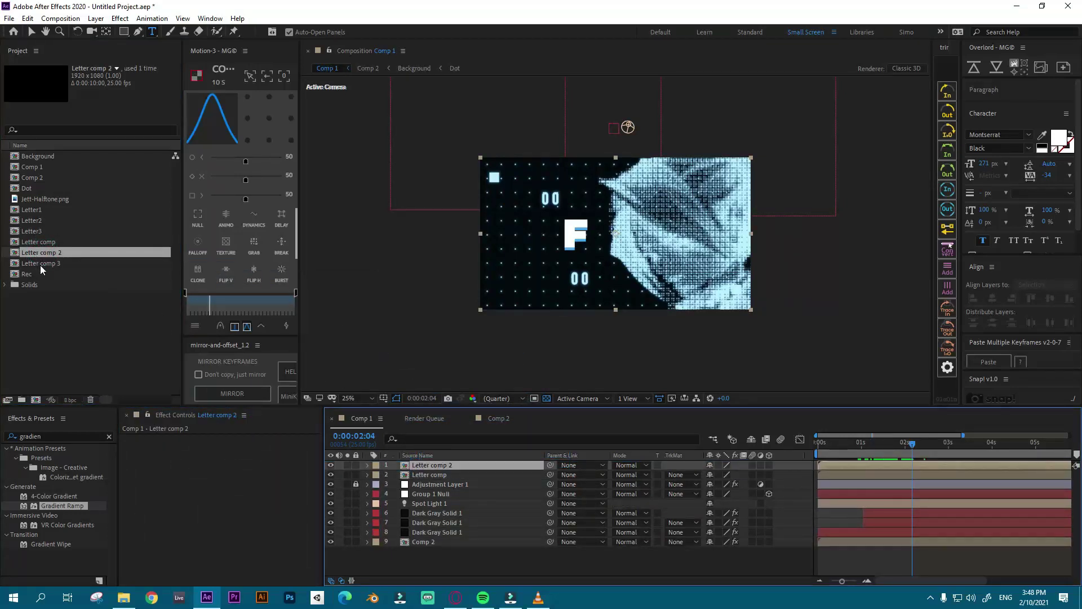
drag(44, 261, 441, 467)
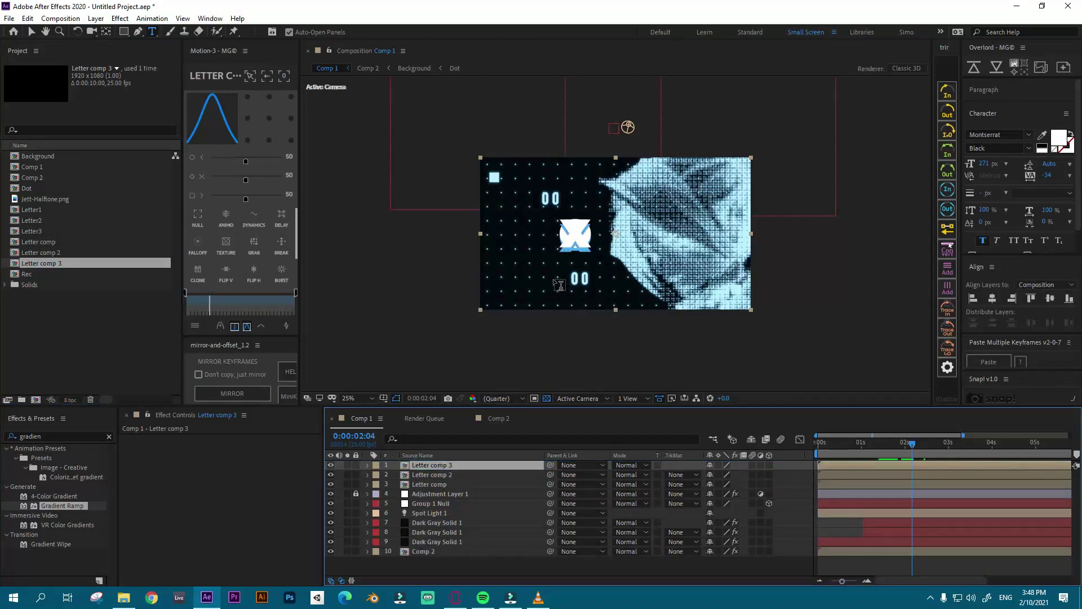
Step: Move the X and O letter layers horizontally beside the F so that they spell FOX with even spacing
key(v)
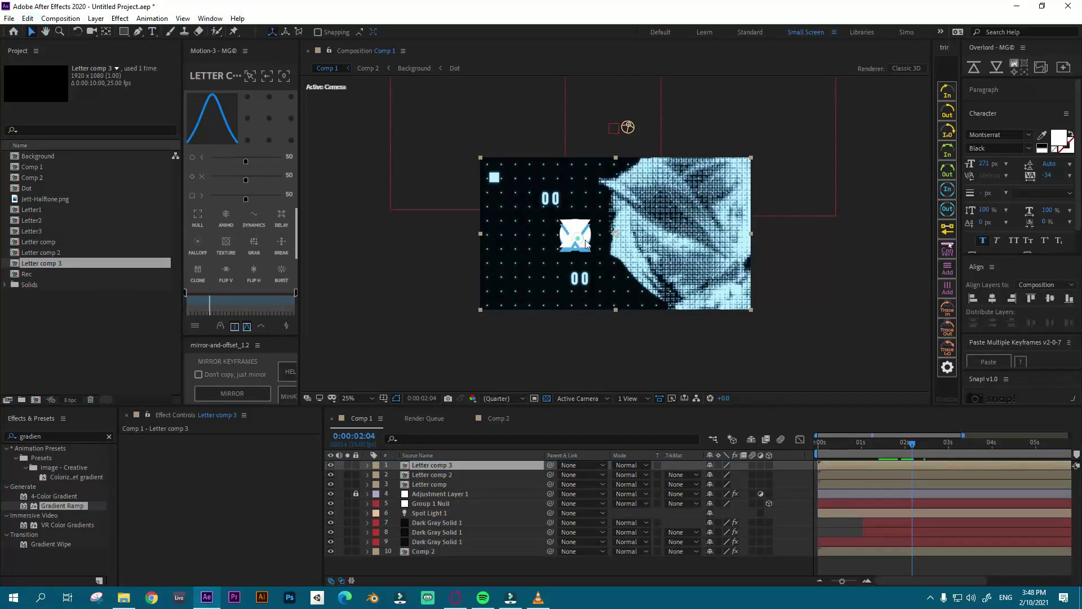
click(632, 247)
drag(632, 247, 644, 245)
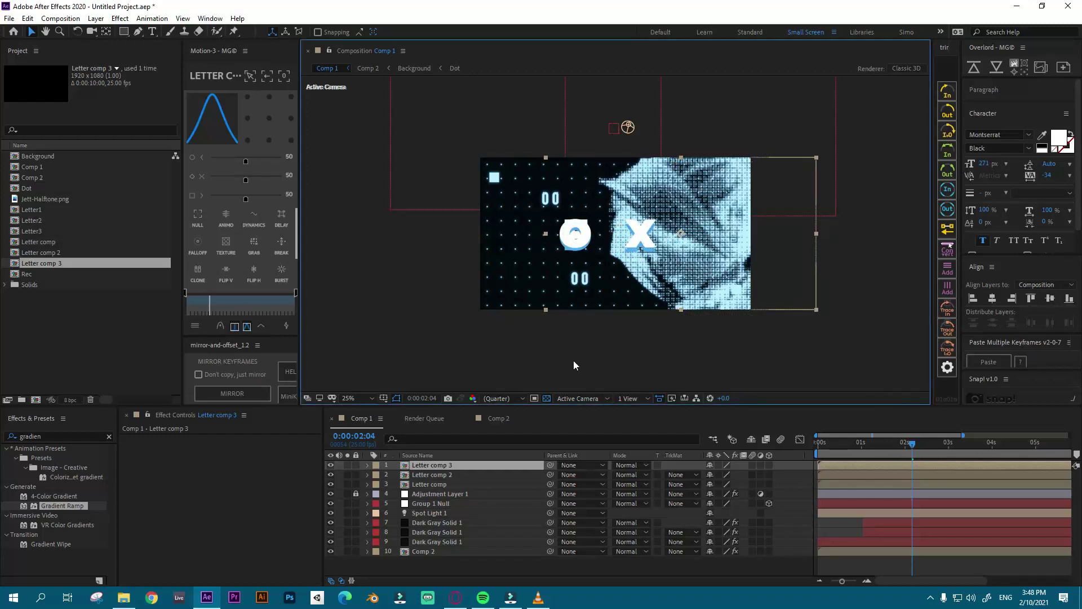
click(460, 475)
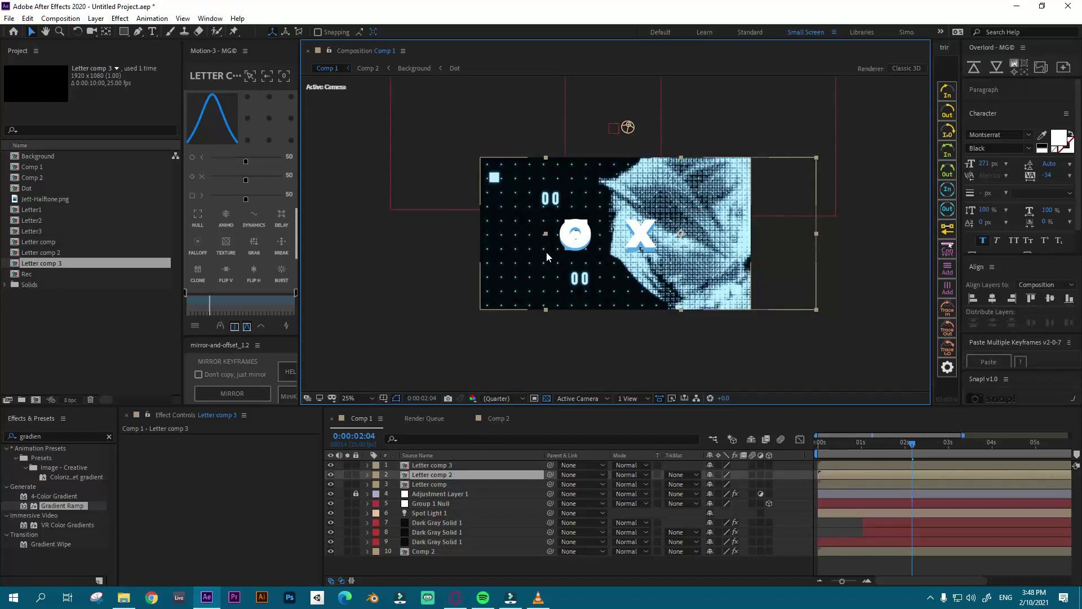
drag(547, 256, 604, 237)
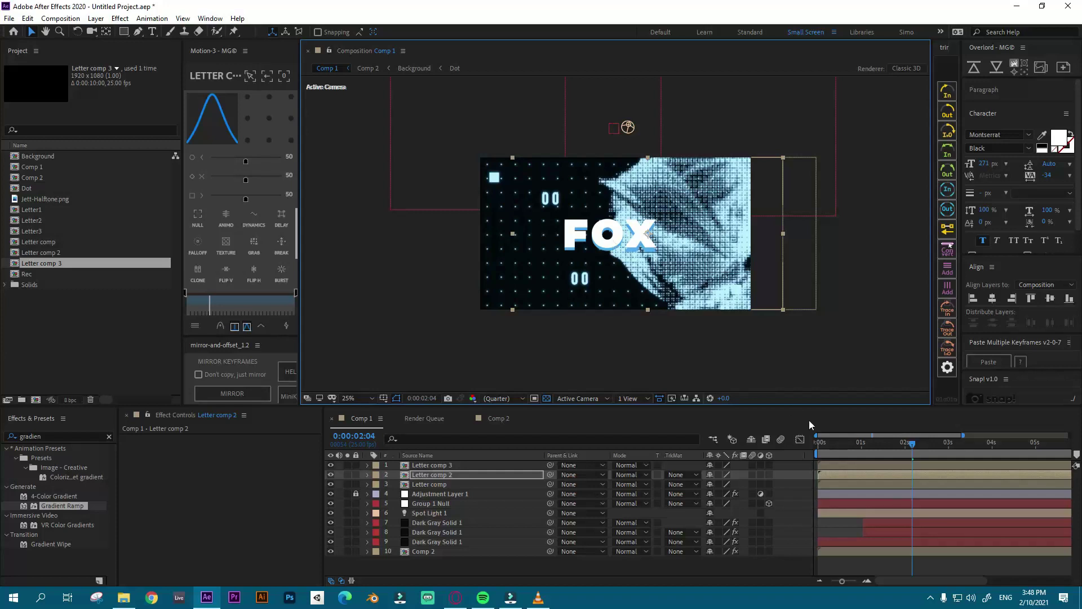
Step: End Comp 1's work area at about 2.6 seconds, trim the composition to it and scrub through the animation
click(835, 444)
drag(826, 448, 918, 448)
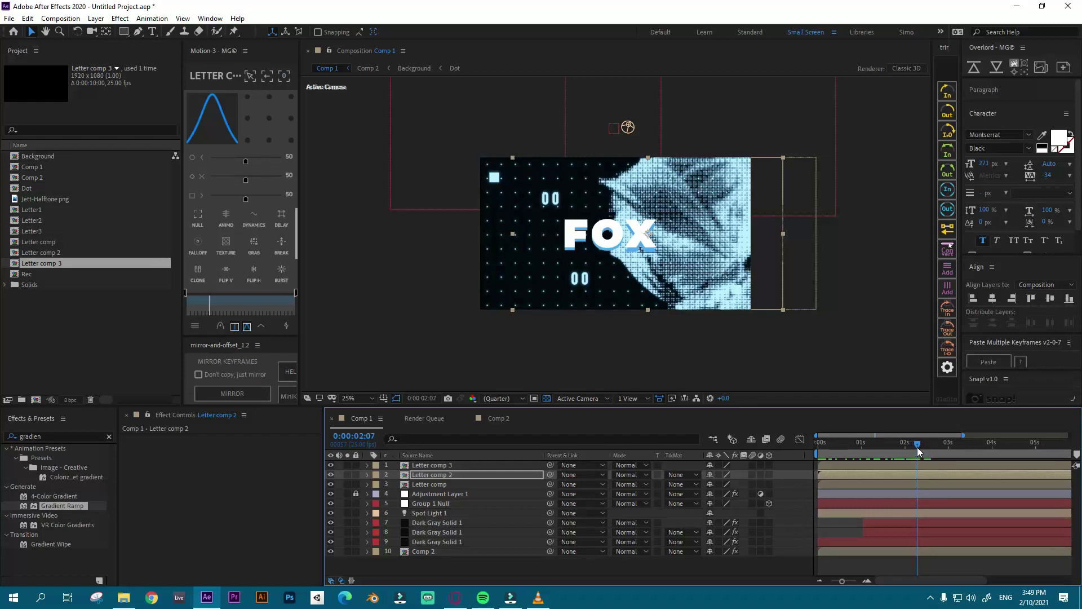
drag(842, 581, 827, 585)
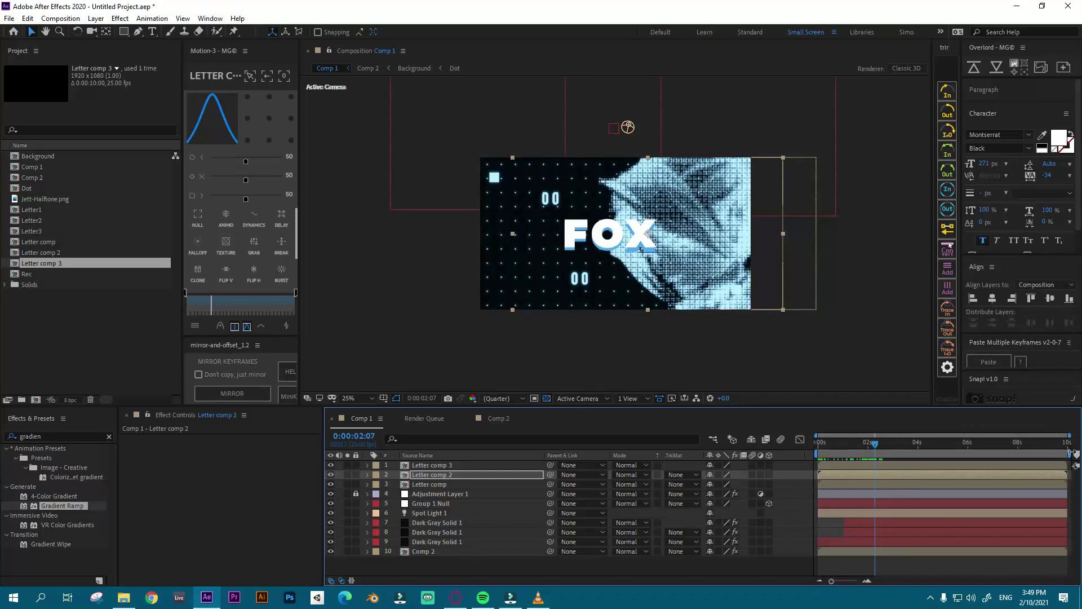
drag(1070, 454, 888, 459)
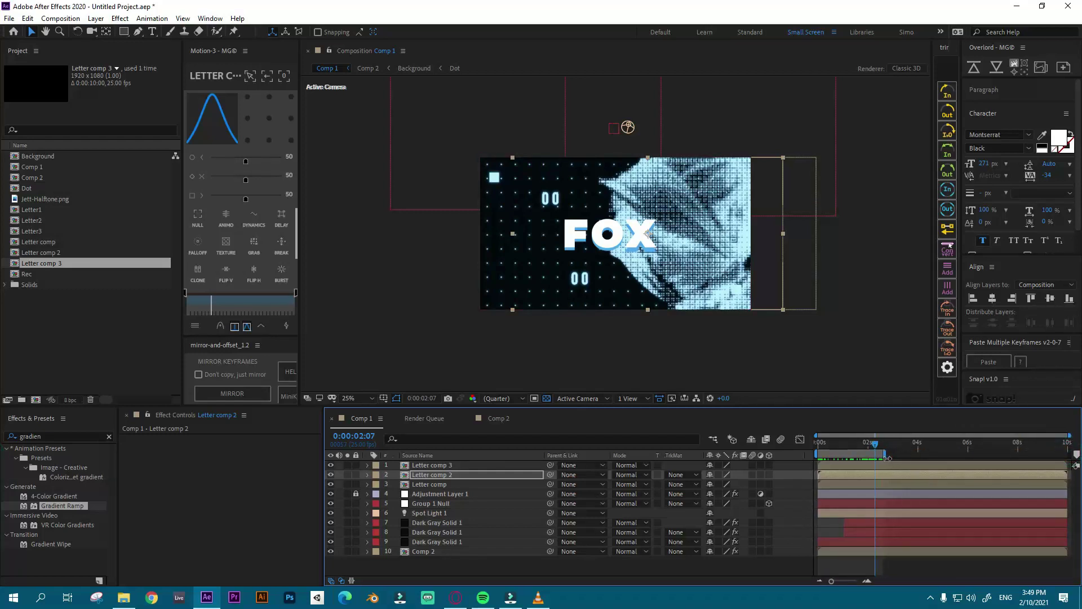
click(60, 19)
mouse_move(119, 19)
mouse_move(60, 18)
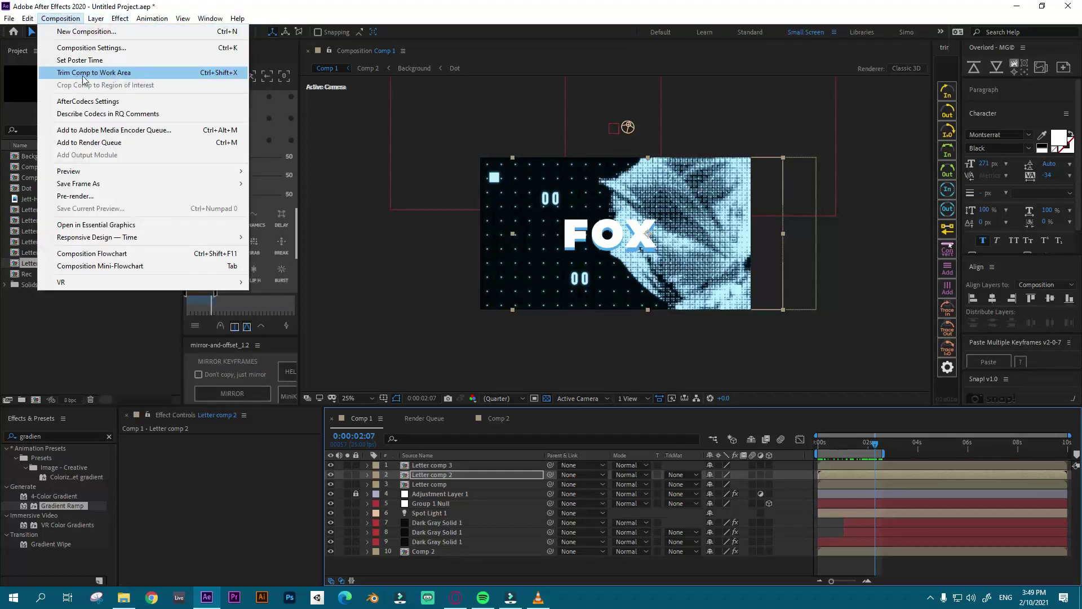
click(126, 73)
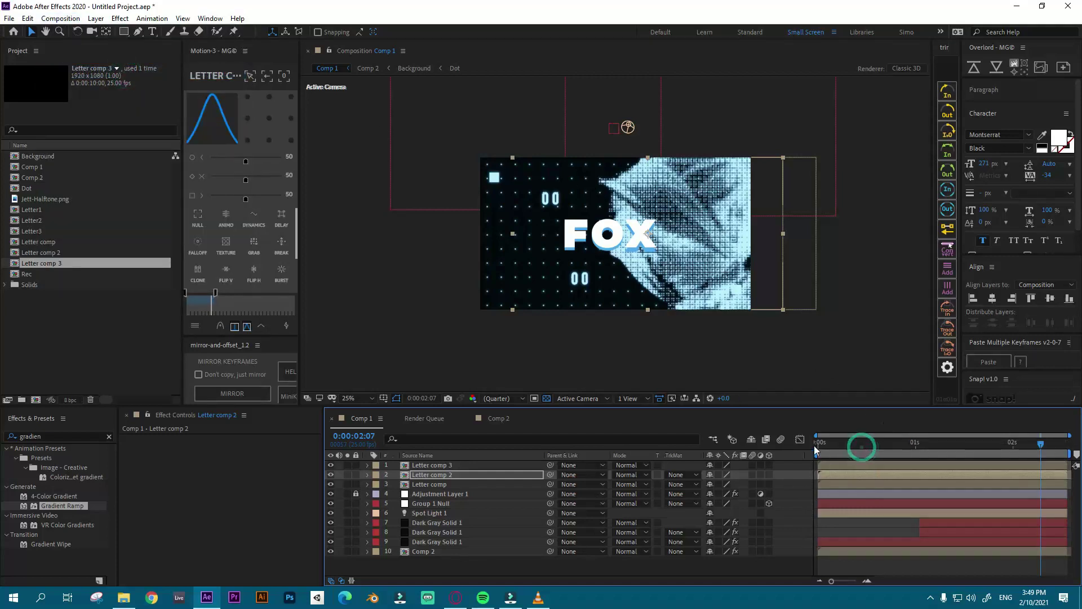
drag(814, 445, 1006, 438)
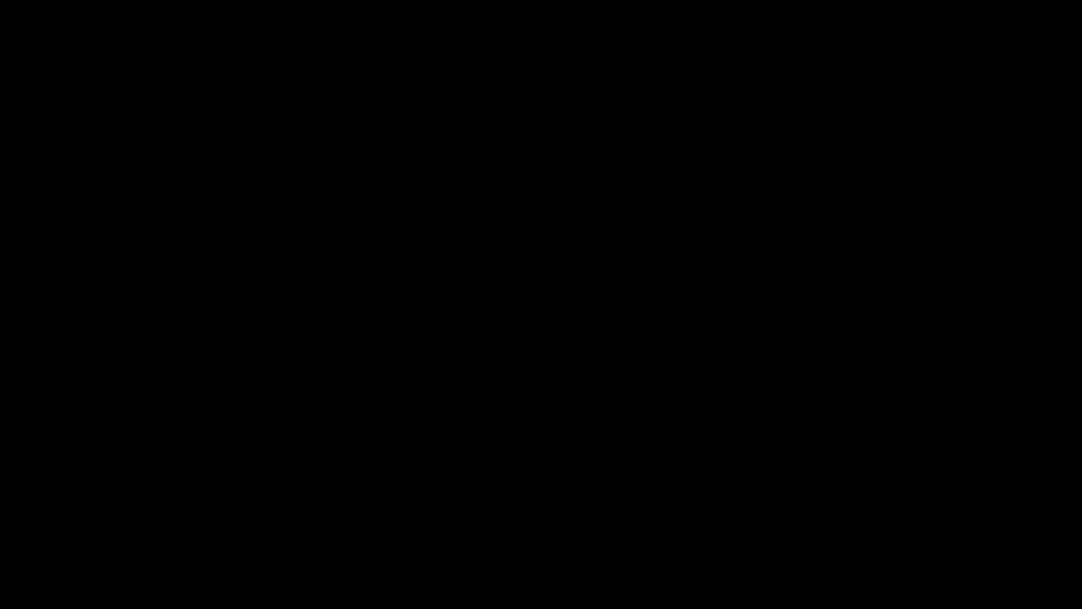